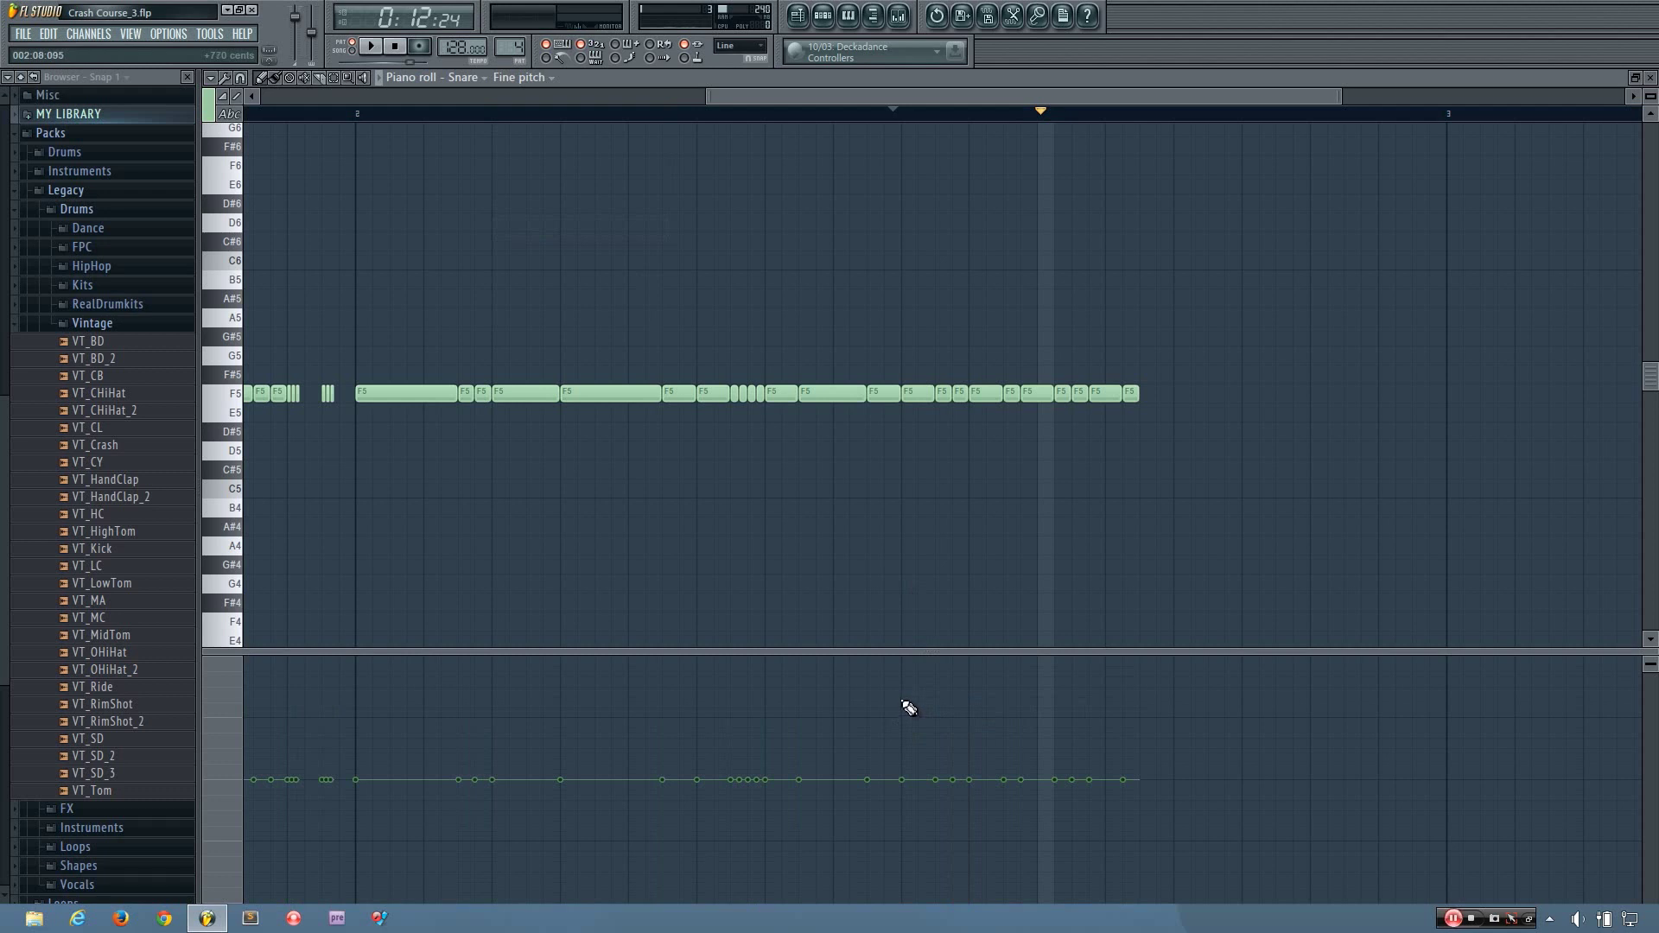
Step: Paint a descending fine-pitch ramp over the later F5 snare notes and play it back
{"action": "mouse_move", "coordinate": [905, 690]}
{"action": "left_mouse_down"}
{"action": "mouse_move", "coordinate": [1076, 745]}
{"action": "mouse_move", "coordinate": [1129, 752]}
{"action": "mouse_move", "coordinate": [1126, 737]}
{"action": "left_mouse_up"}
{"action": "left_click", "coordinate": [877, 113]}
{"action": "key", "text": "space"}
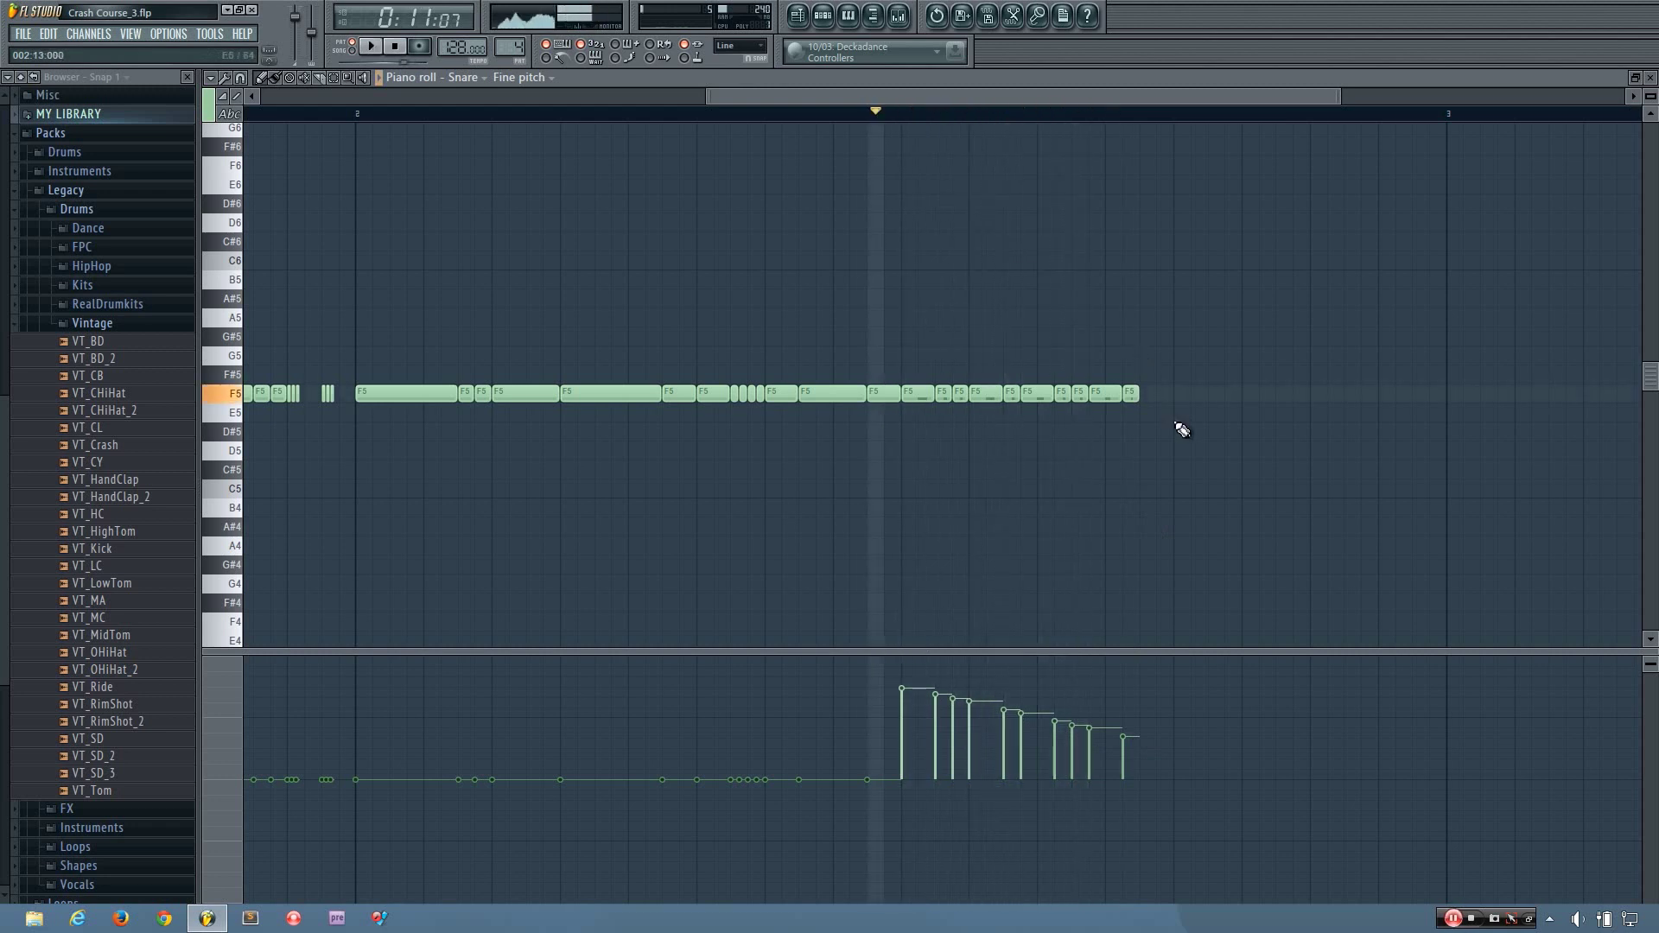
{"action": "scroll", "coordinate": [1188, 389], "scroll_direction": "up", "scroll_amount": 2, "text": "ctrl"}
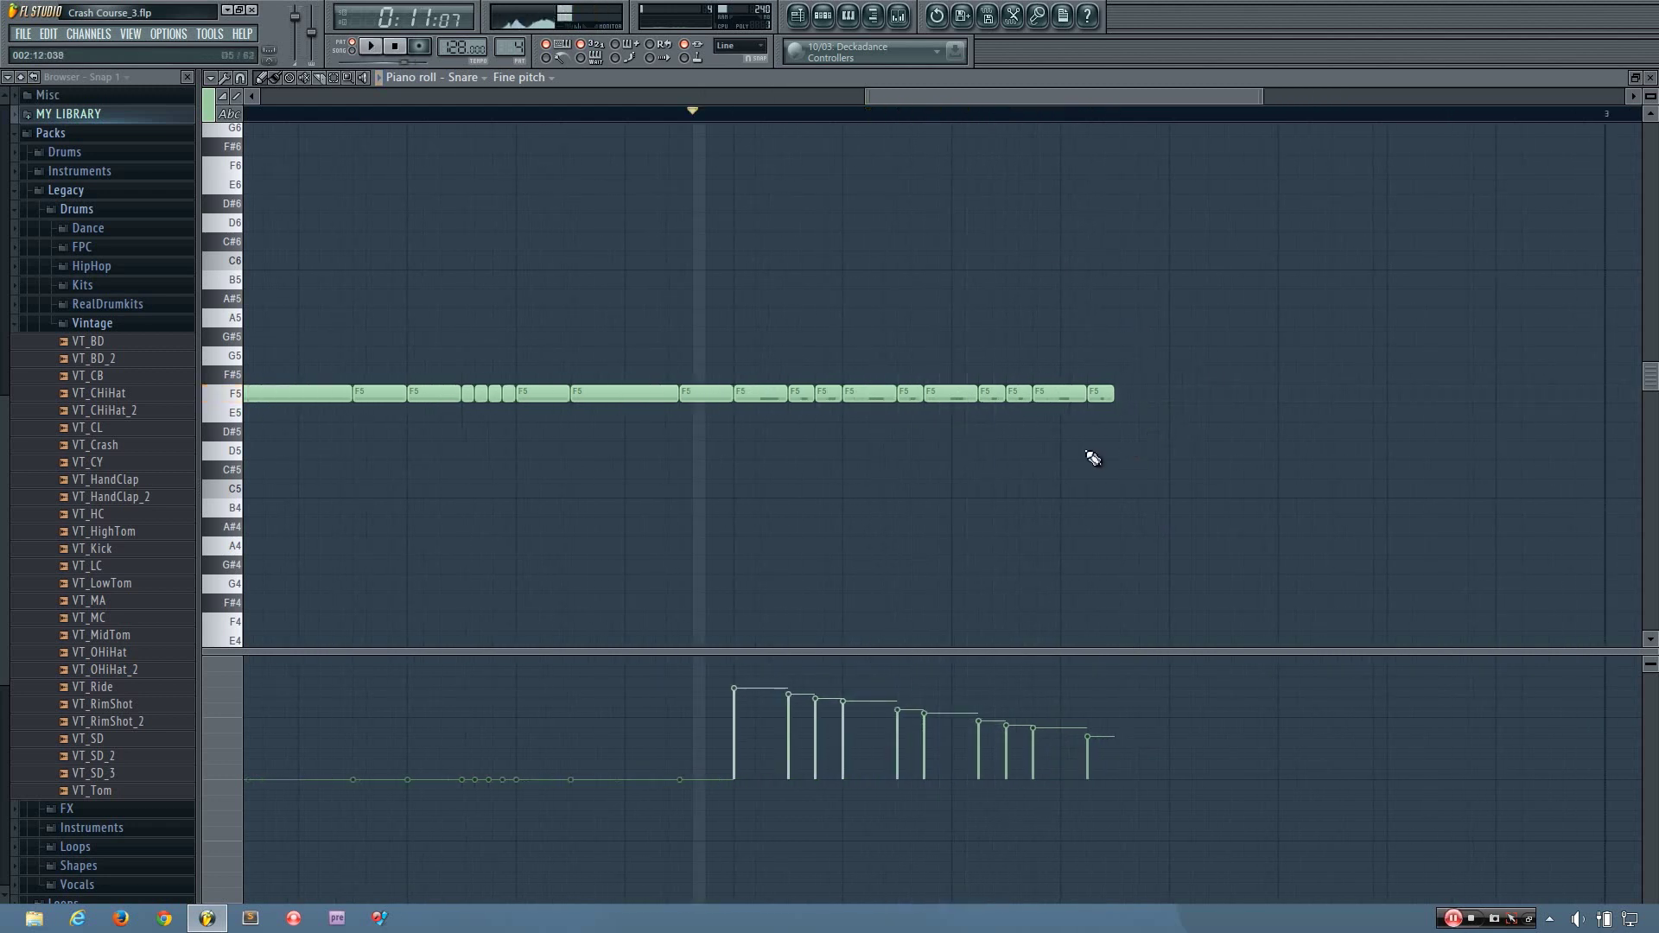
Step: Delete a late F5 note, add one before the last, and shift the last note one step later
{"action": "right_click", "coordinate": [1062, 395]}
{"action": "key", "text": "space"}
{"action": "scroll", "coordinate": [1071, 425], "scroll_direction": "up", "scroll_amount": 1, "text": "ctrl"}
{"action": "scroll", "coordinate": [1072, 415], "scroll_direction": "up", "scroll_amount": 1, "text": "ctrl"}
{"action": "left_click", "coordinate": [1071, 394]}
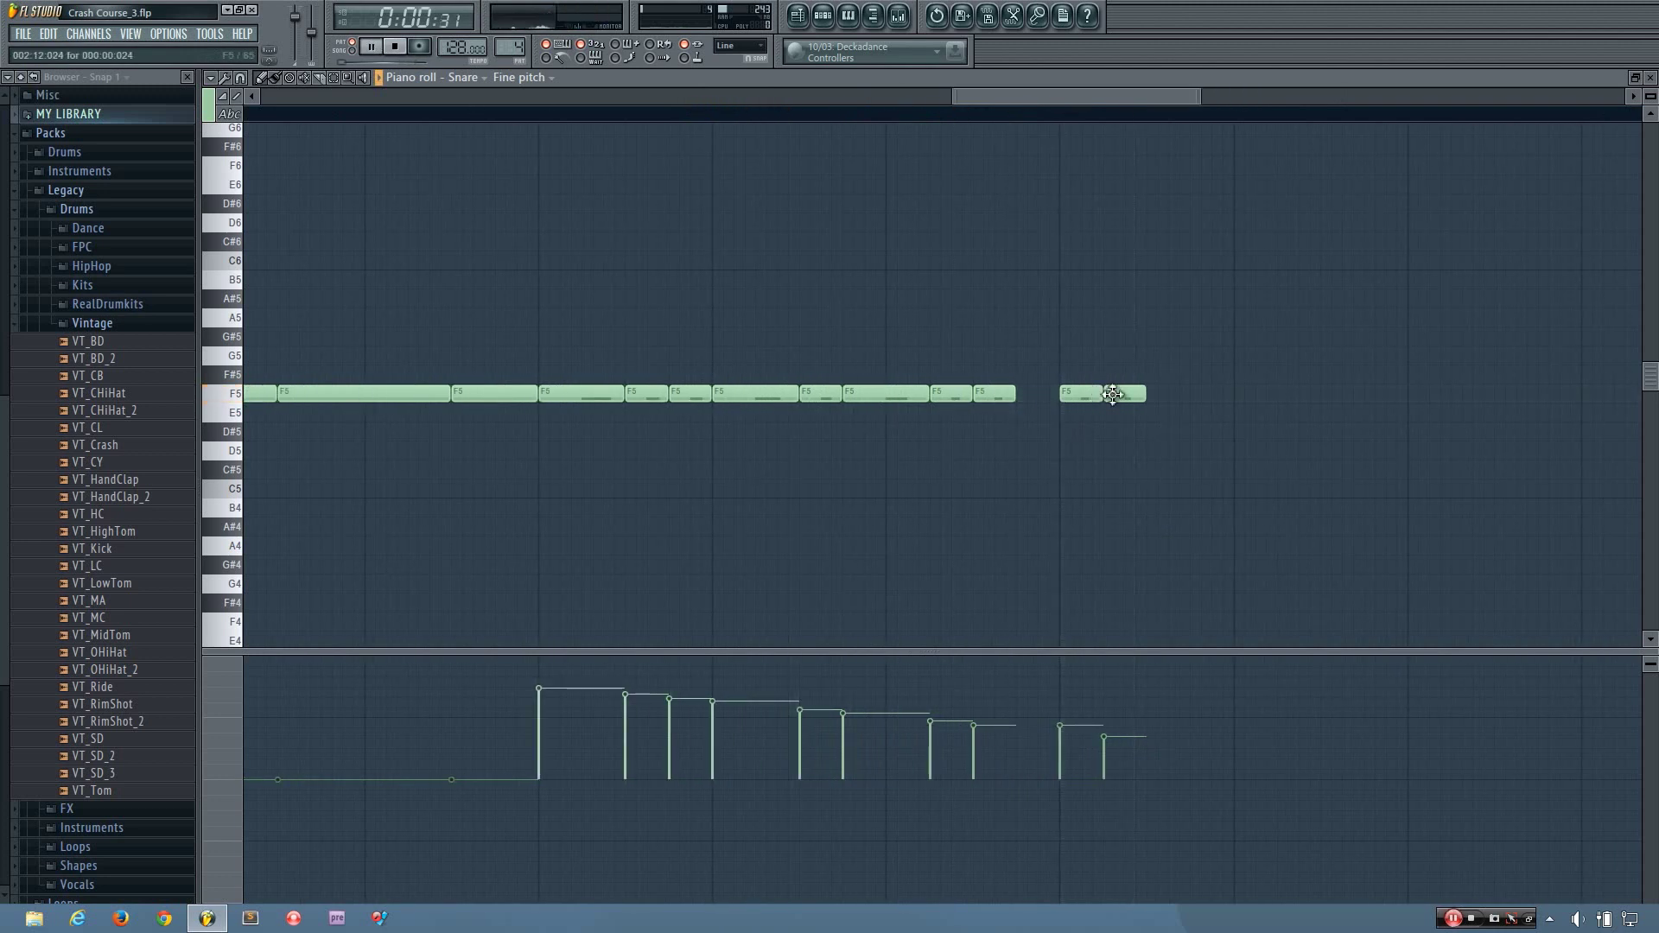
{"action": "left_click", "coordinate": [386, 109]}
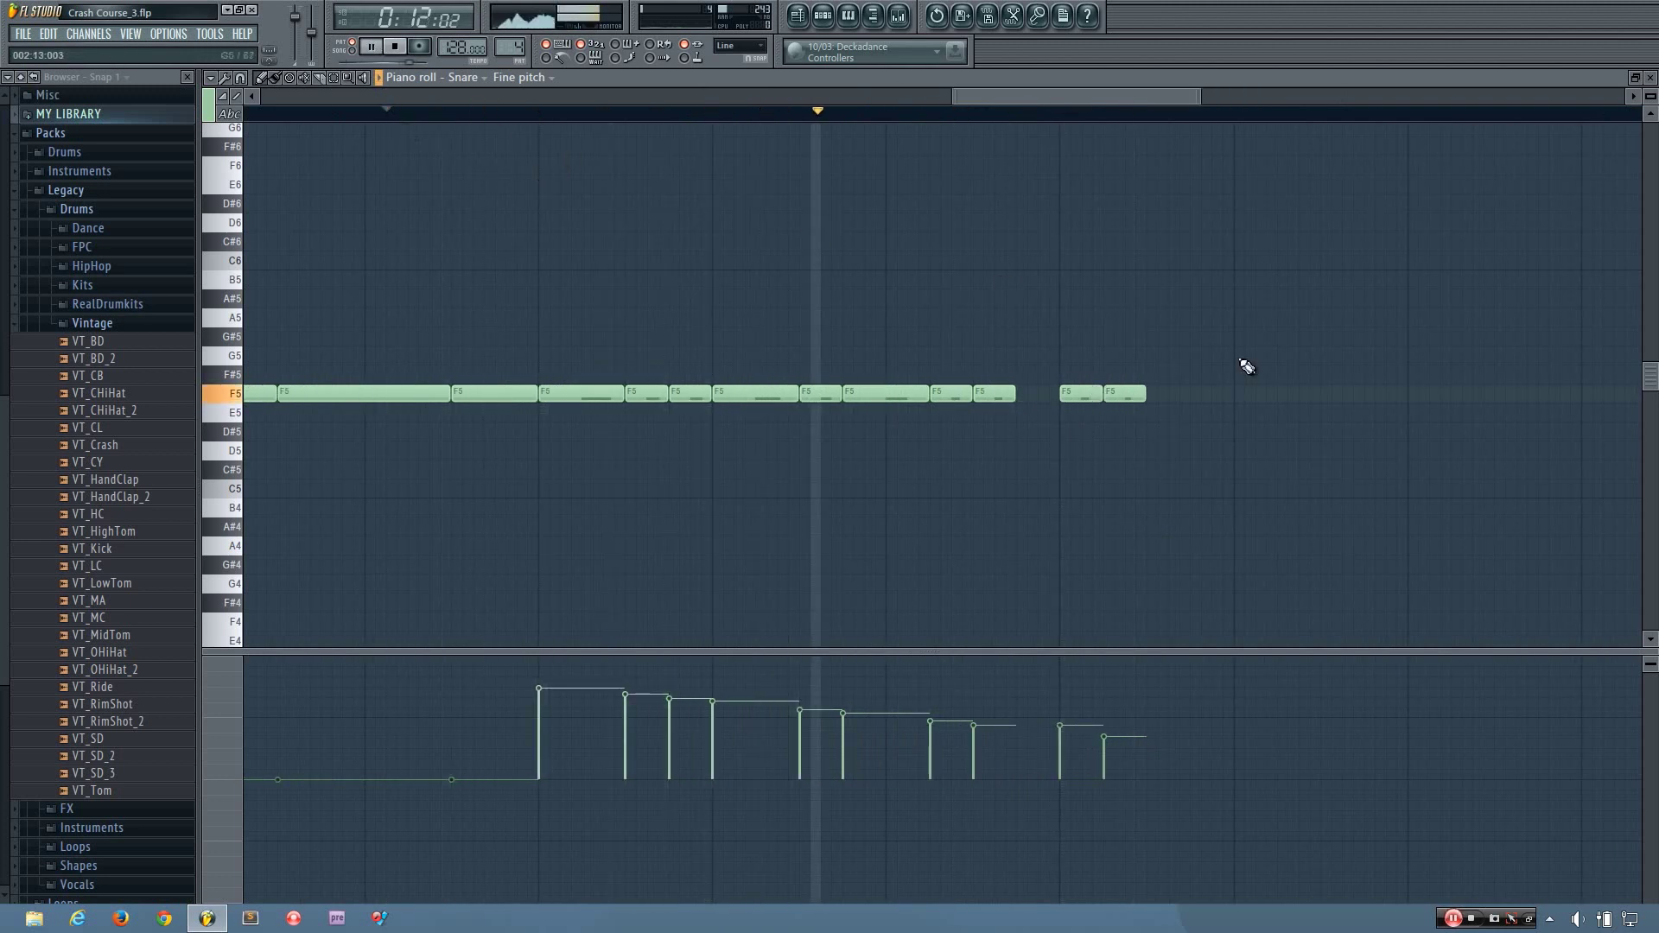
{"action": "left_click_drag", "start_coordinate": [1134, 398], "coordinate": [1167, 400]}
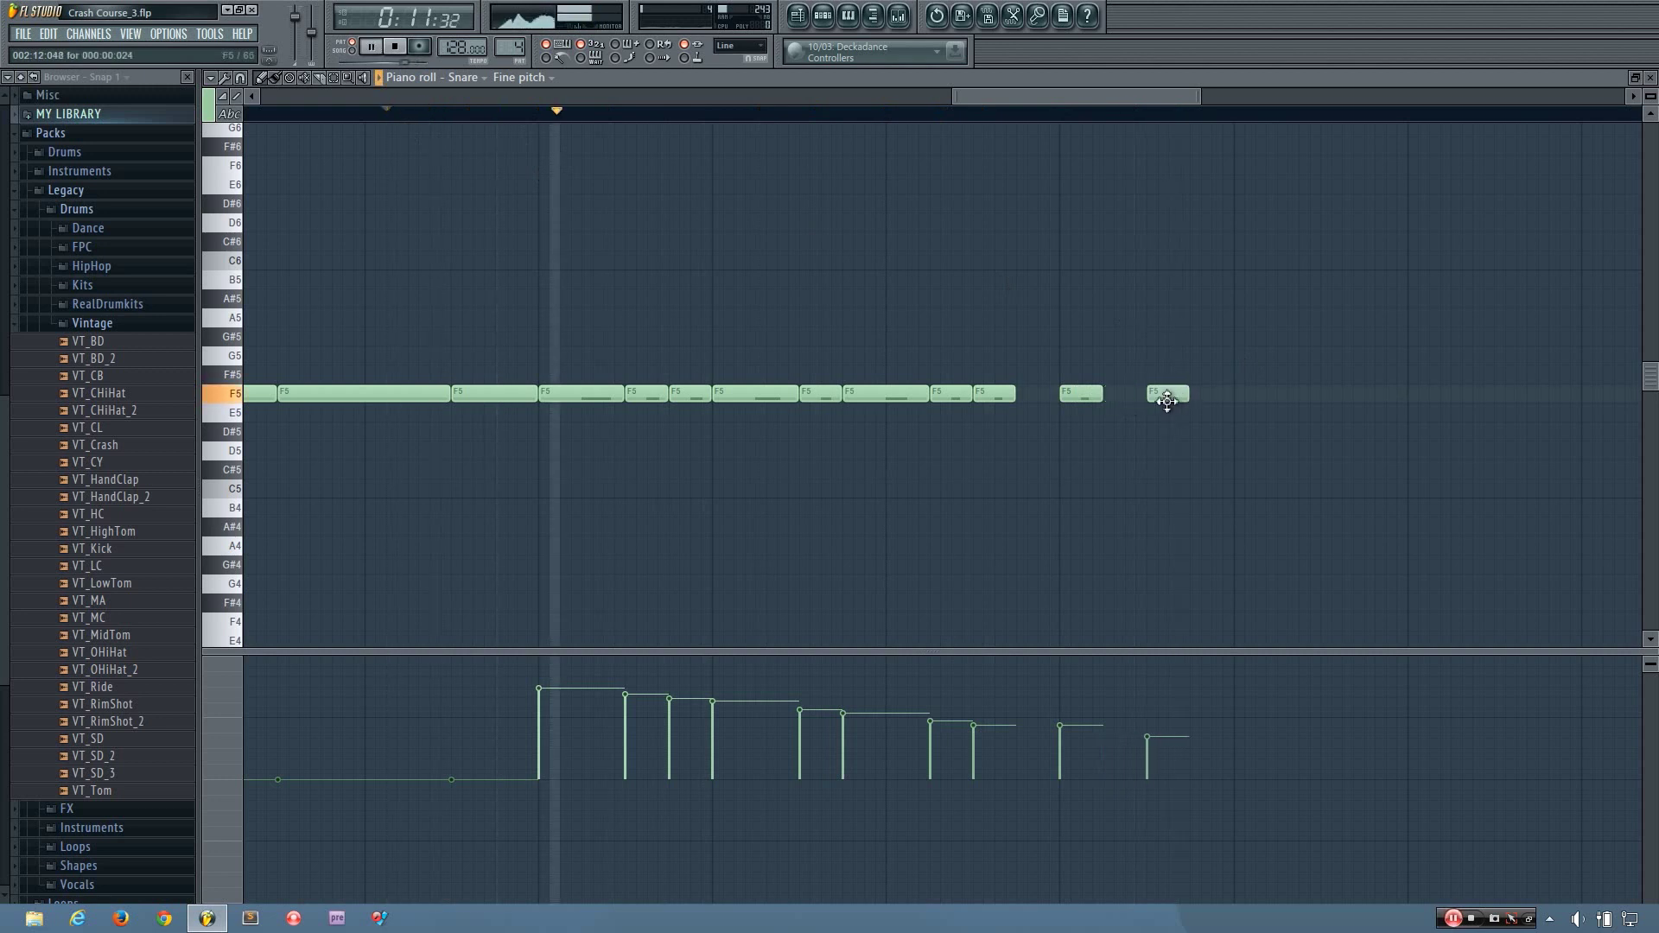
{"action": "key", "text": "space"}
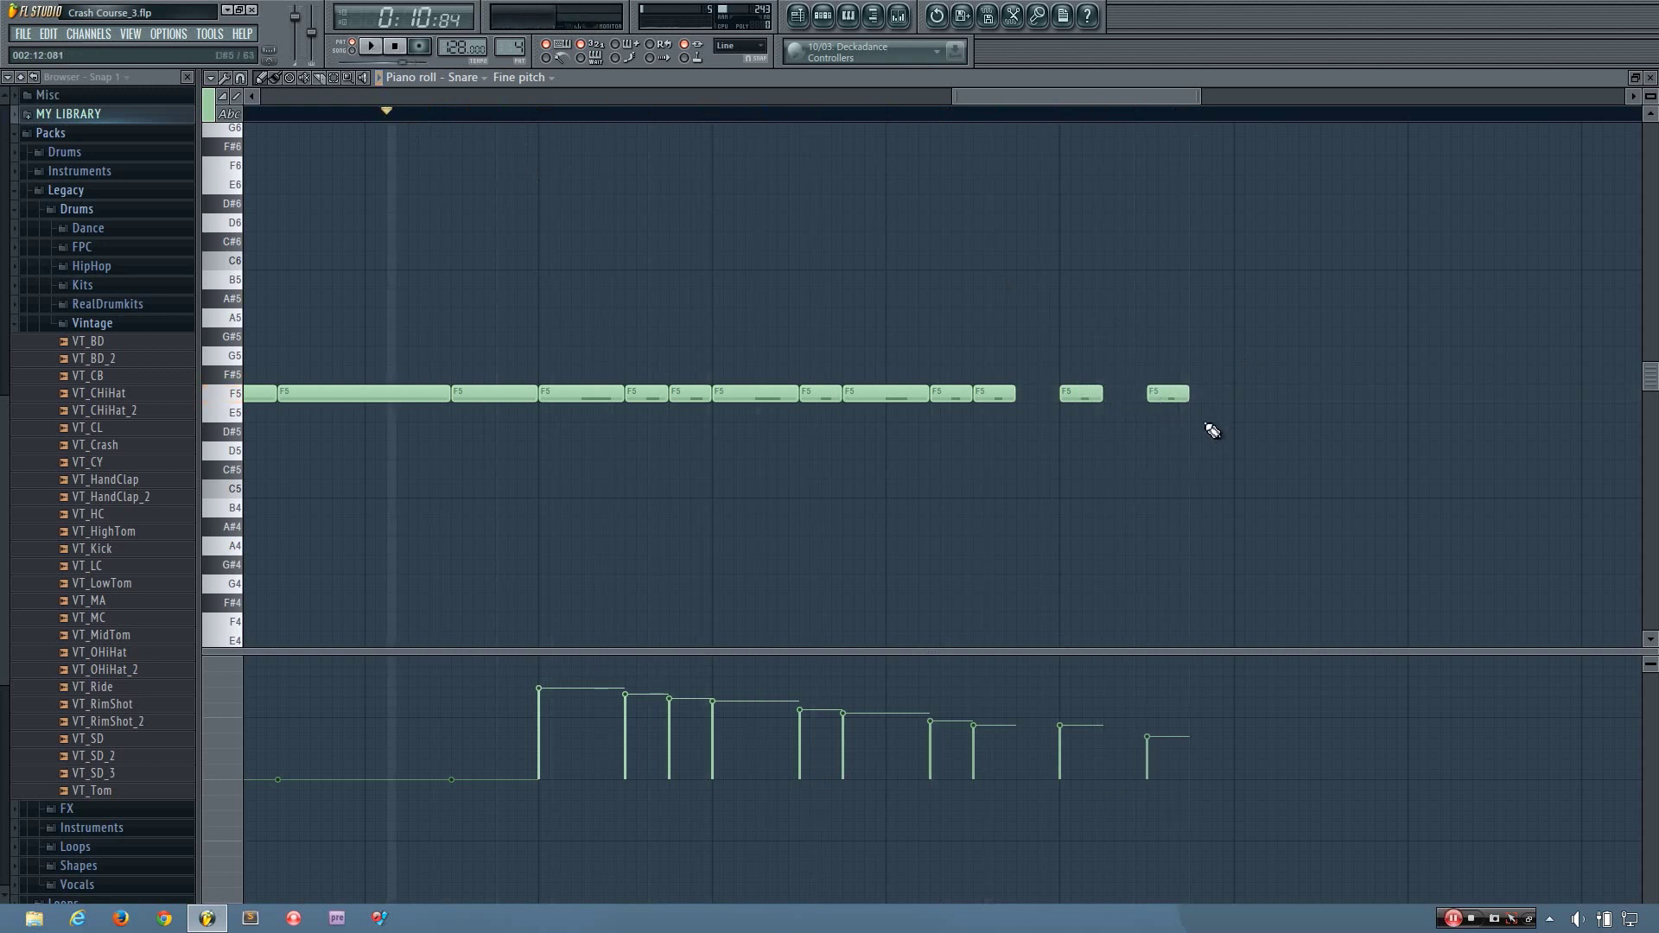
Step: Add another F5 note after the last one and play the edited roll
{"action": "left_click", "coordinate": [1208, 395]}
{"action": "key", "text": "space"}
{"action": "scroll", "coordinate": [1190, 484], "scroll_direction": "down", "scroll_amount": 1}
{"action": "key", "text": "space"}
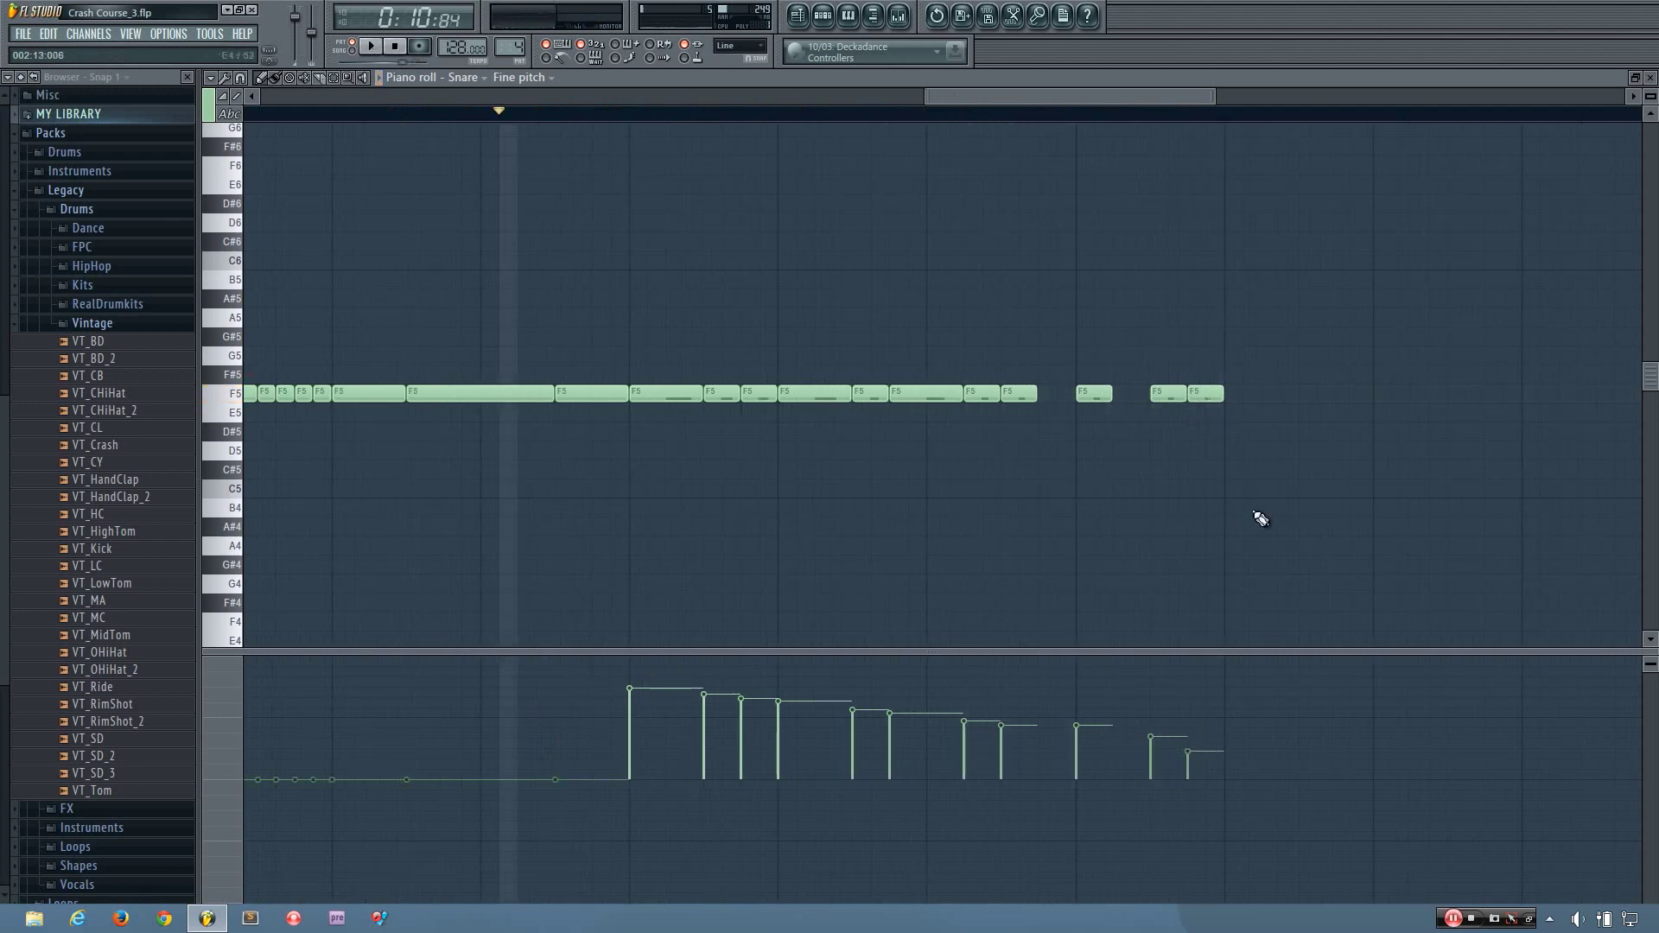
{"action": "scroll", "coordinate": [1246, 444], "scroll_direction": "down", "scroll_amount": 1}
{"action": "scroll", "coordinate": [1246, 445], "scroll_direction": "down", "scroll_amount": 2}
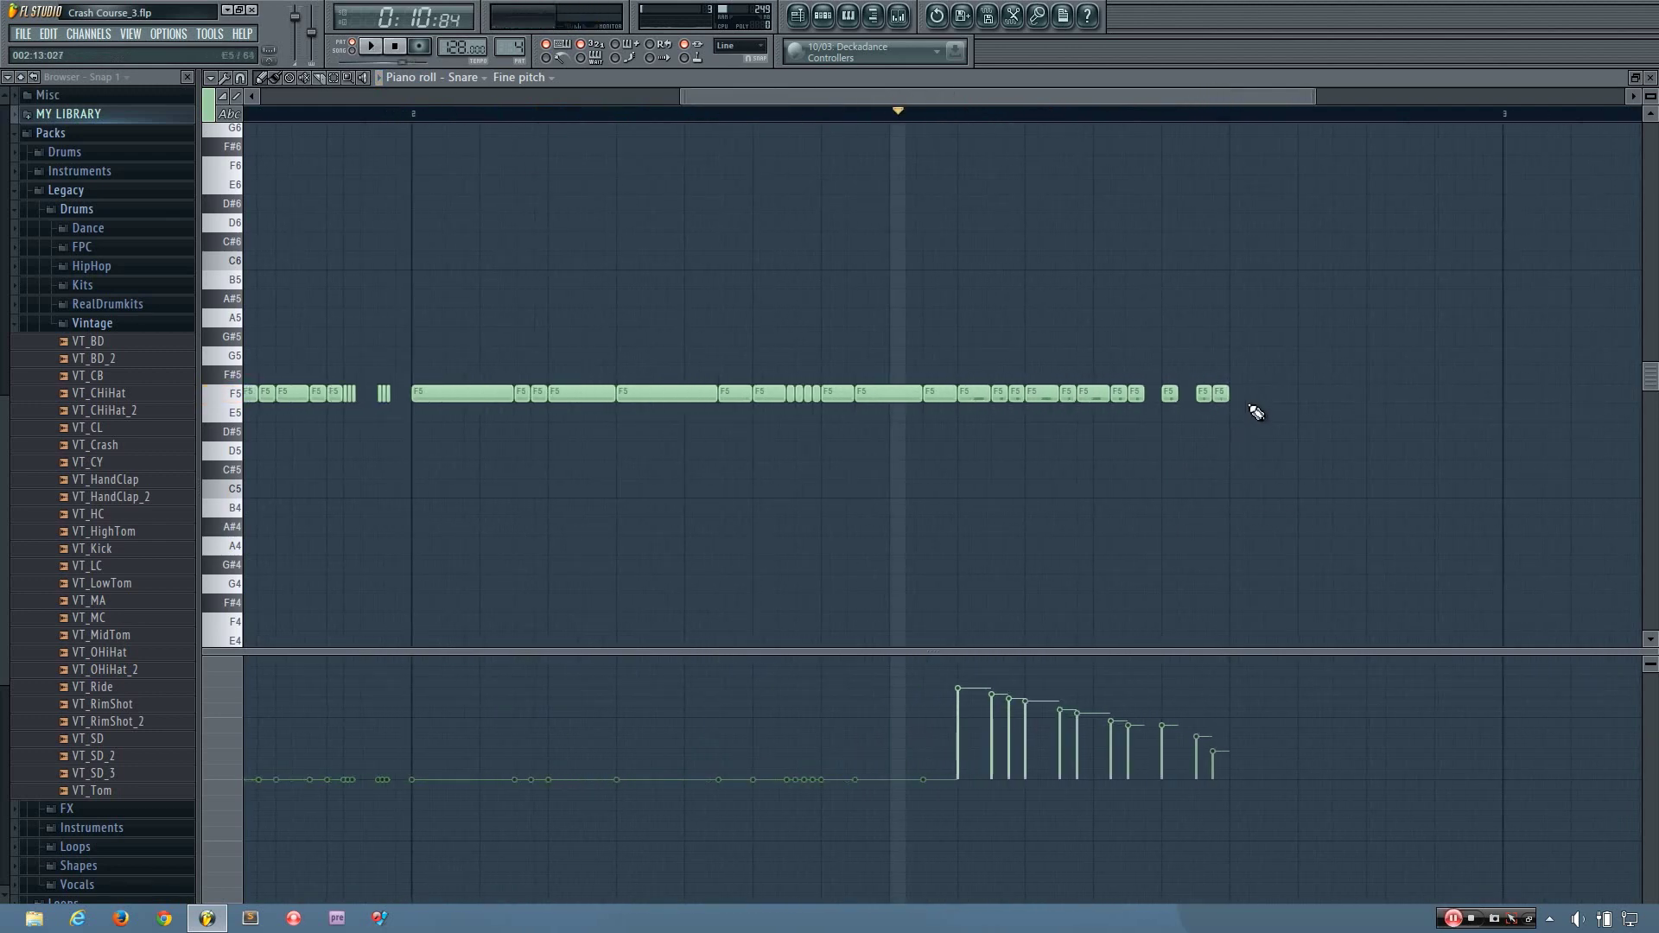
{"action": "scroll", "coordinate": [1221, 396], "scroll_direction": "up", "scroll_amount": 4}
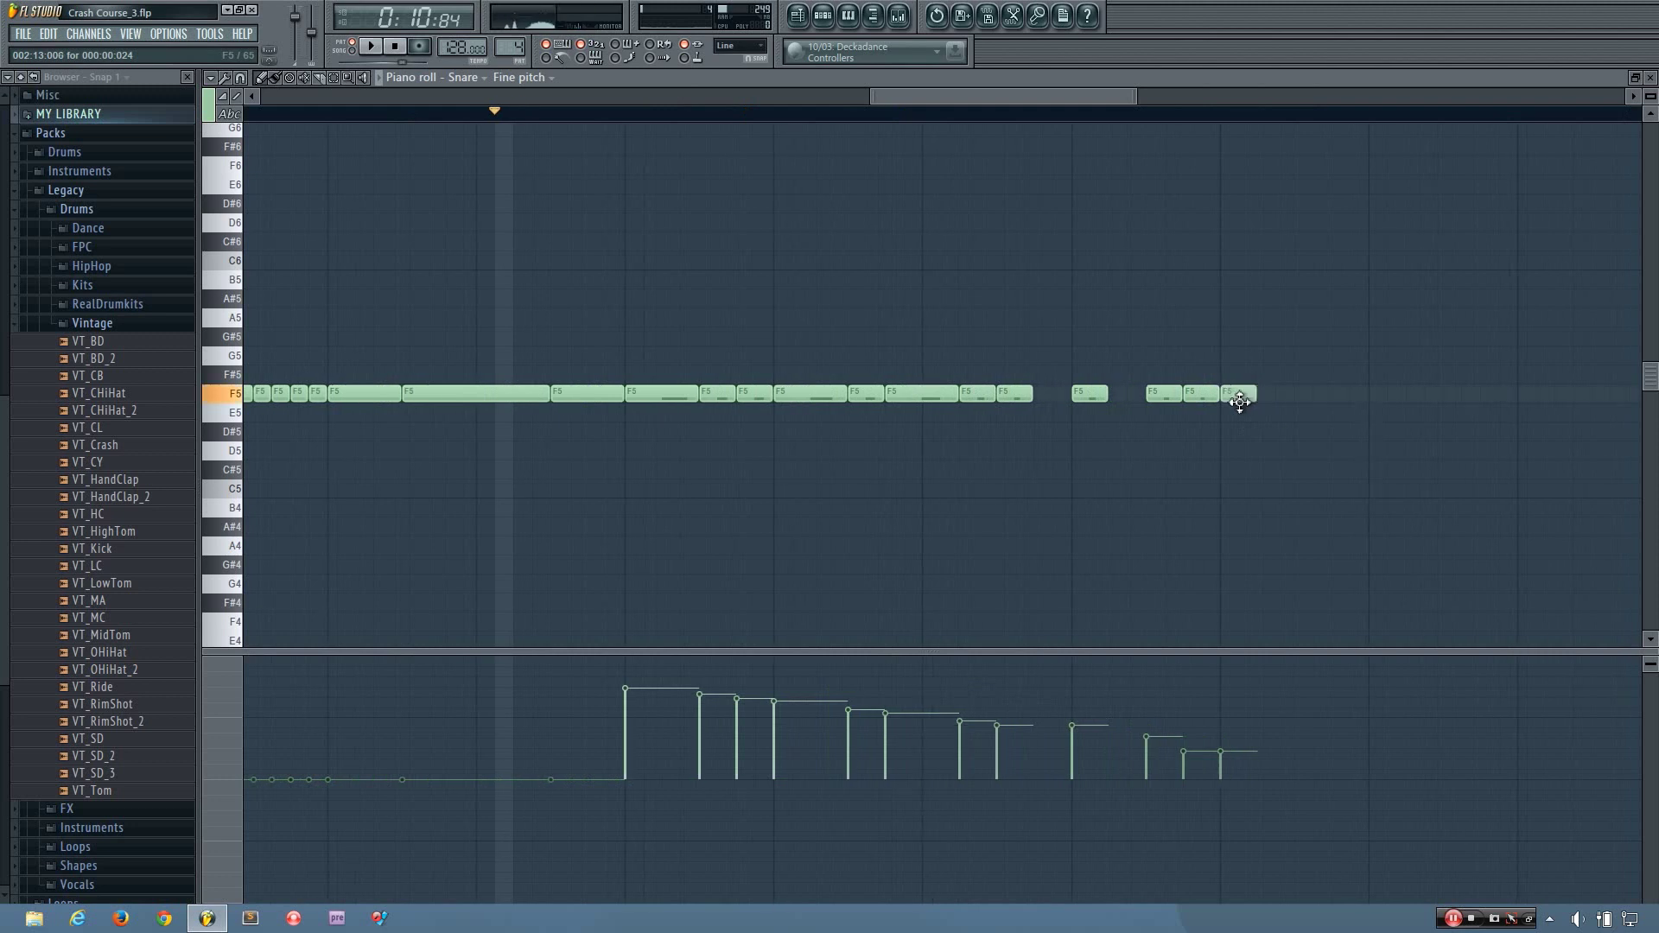
Step: Add an F5 note, then duplicate the last two and last four notes with Ctrl+B
{"action": "left_click_drag", "start_coordinate": [1051, 96], "coordinate": [1092, 95]}
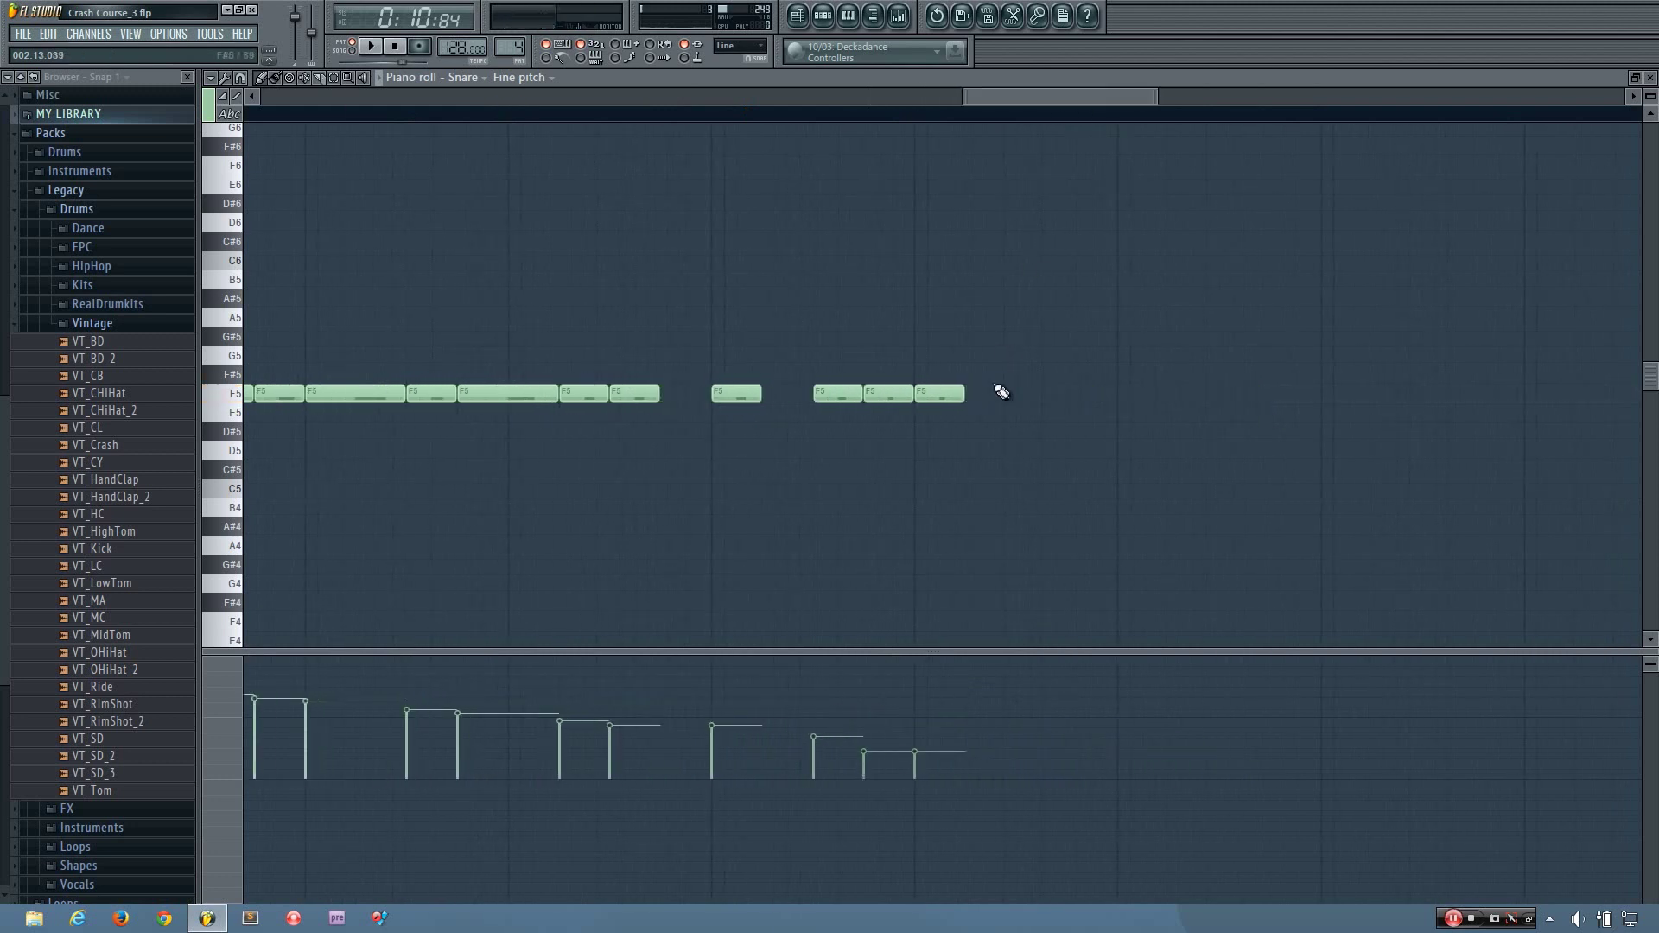
{"action": "left_click", "coordinate": [951, 396]}
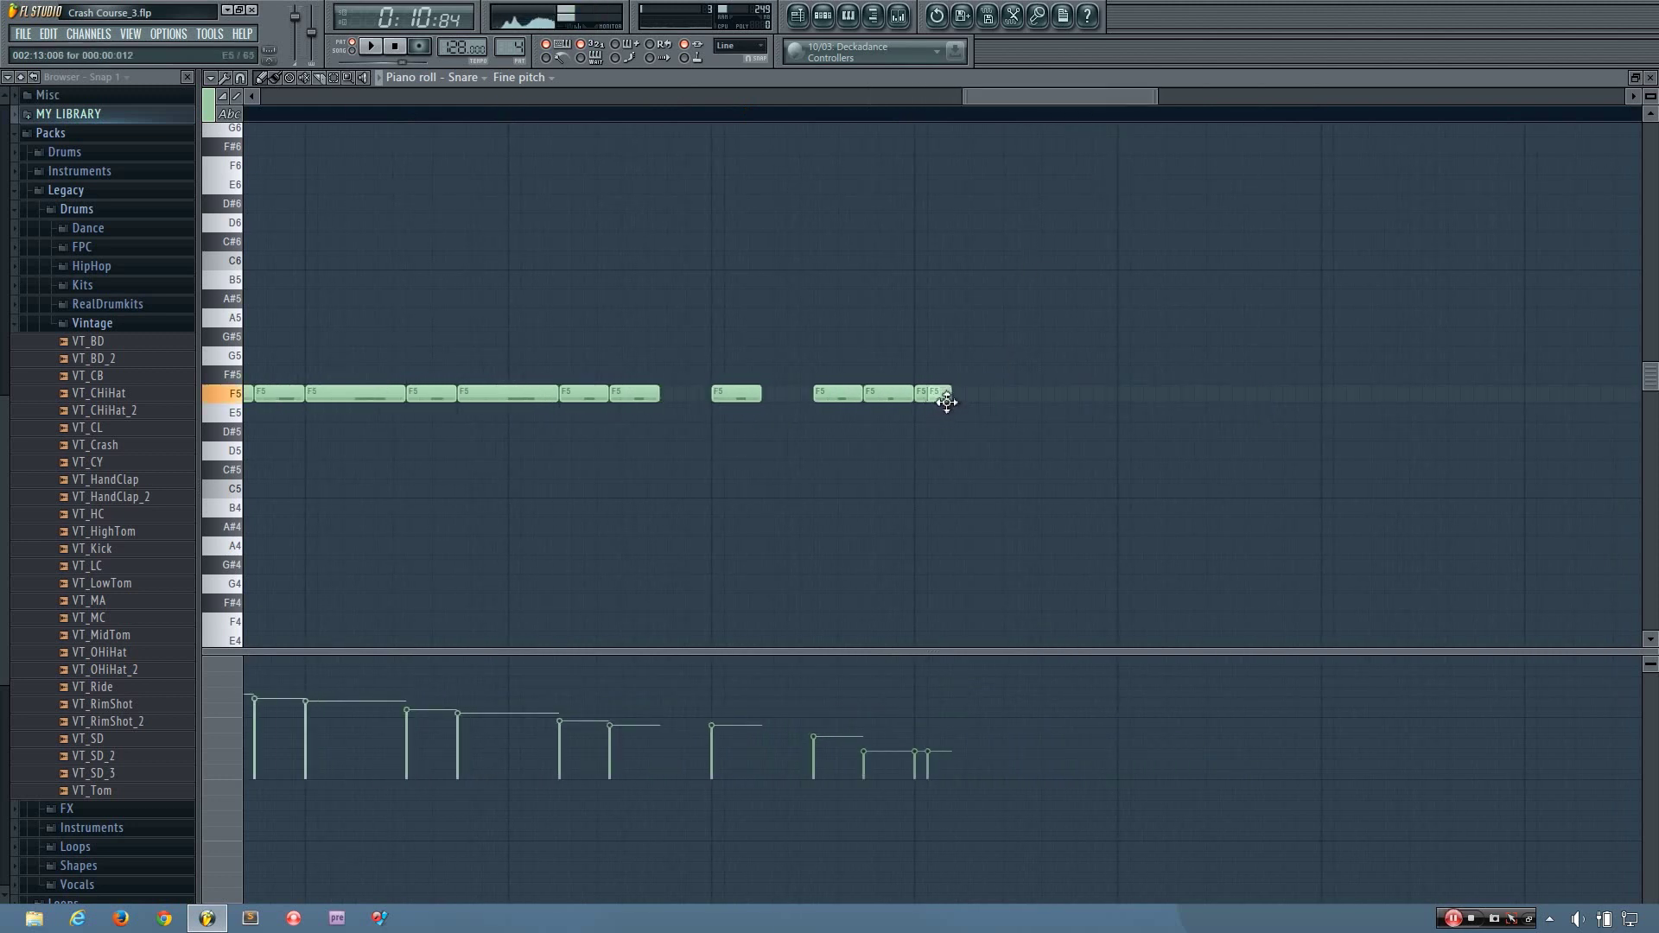
{"action": "left_click_drag", "start_coordinate": [975, 406], "coordinate": [930, 400]}
{"action": "key", "text": "ctrl+b"}
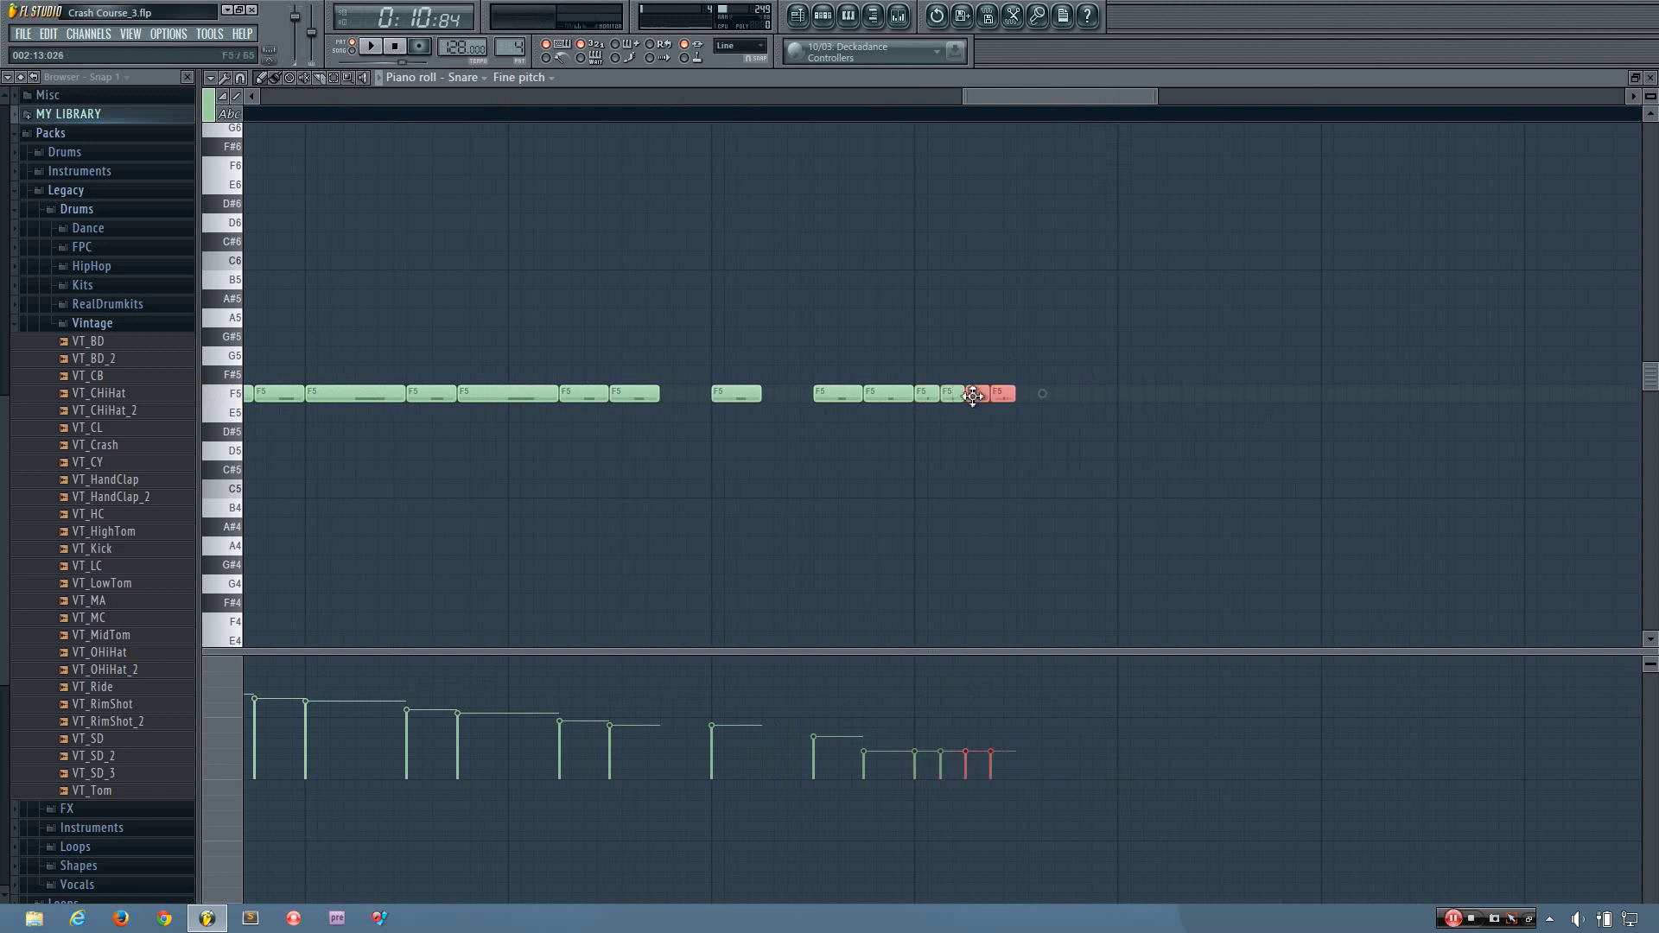
{"action": "key", "text": "space"}
{"action": "left_click_drag", "start_coordinate": [1041, 419], "coordinate": [916, 381]}
{"action": "key", "text": "ctrl+b"}
{"action": "key", "text": "space"}
Step: Duplicate the whole rapid end run again with Ctrl+B, play it, and deselect
{"action": "left_click_drag", "start_coordinate": [1157, 418], "coordinate": [1130, 397]}
{"action": "scroll", "coordinate": [1063, 459], "scroll_direction": "down", "scroll_amount": 4}
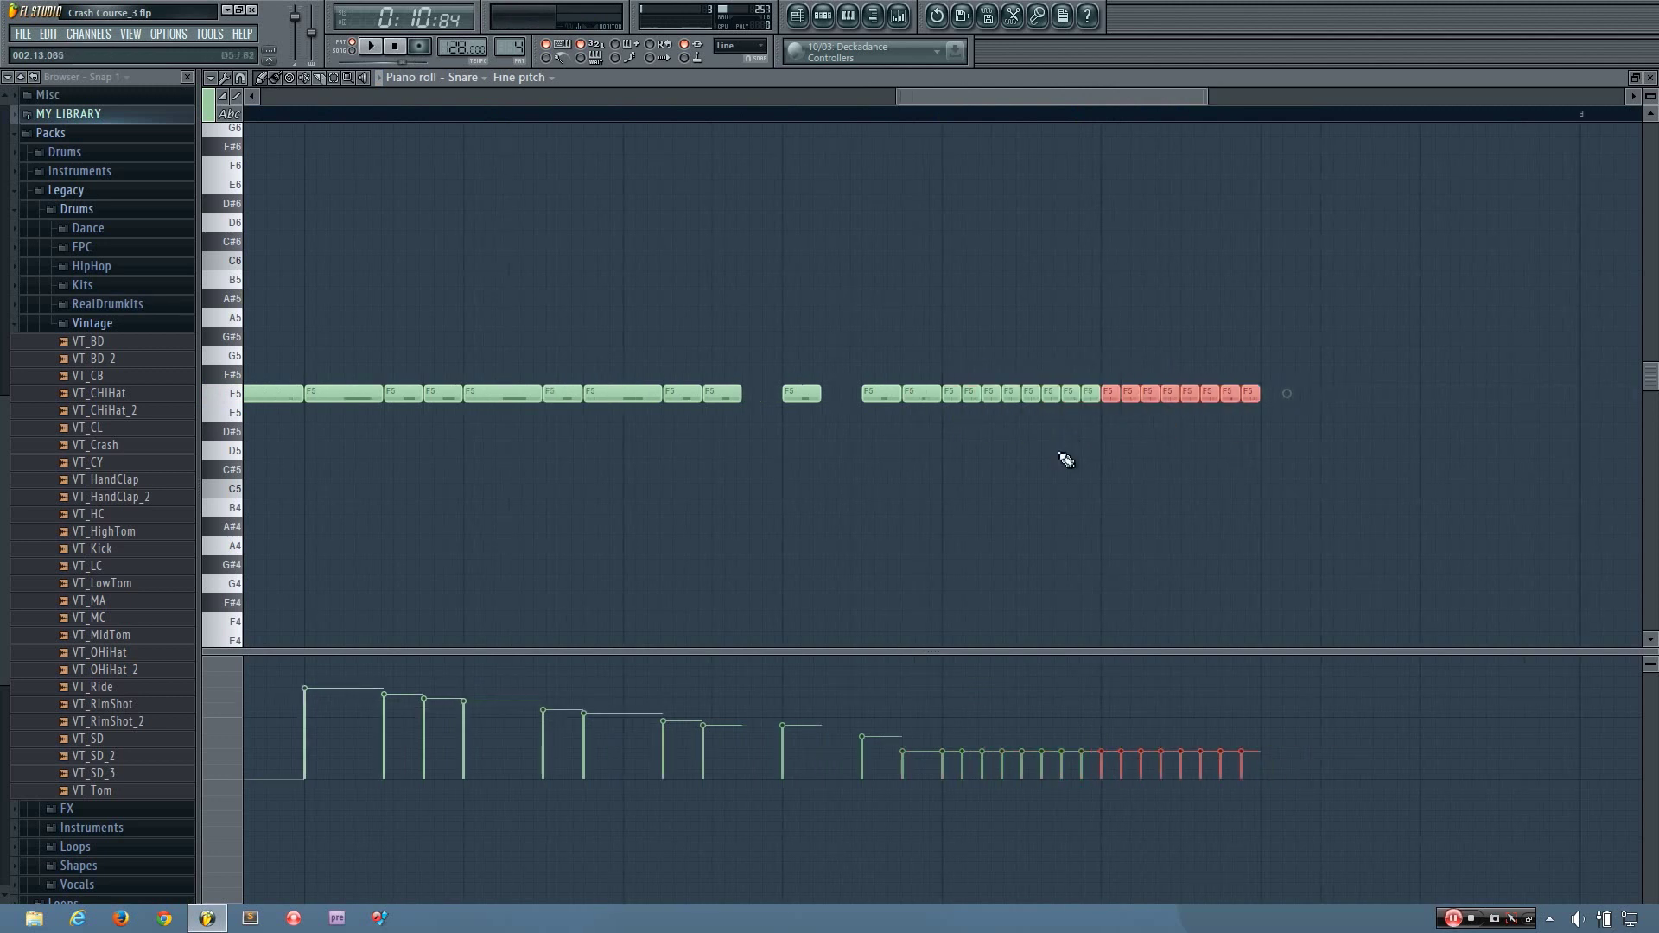
{"action": "left_click_drag", "start_coordinate": [1259, 438], "coordinate": [1041, 407]}
{"action": "key", "text": "ctrl+b"}
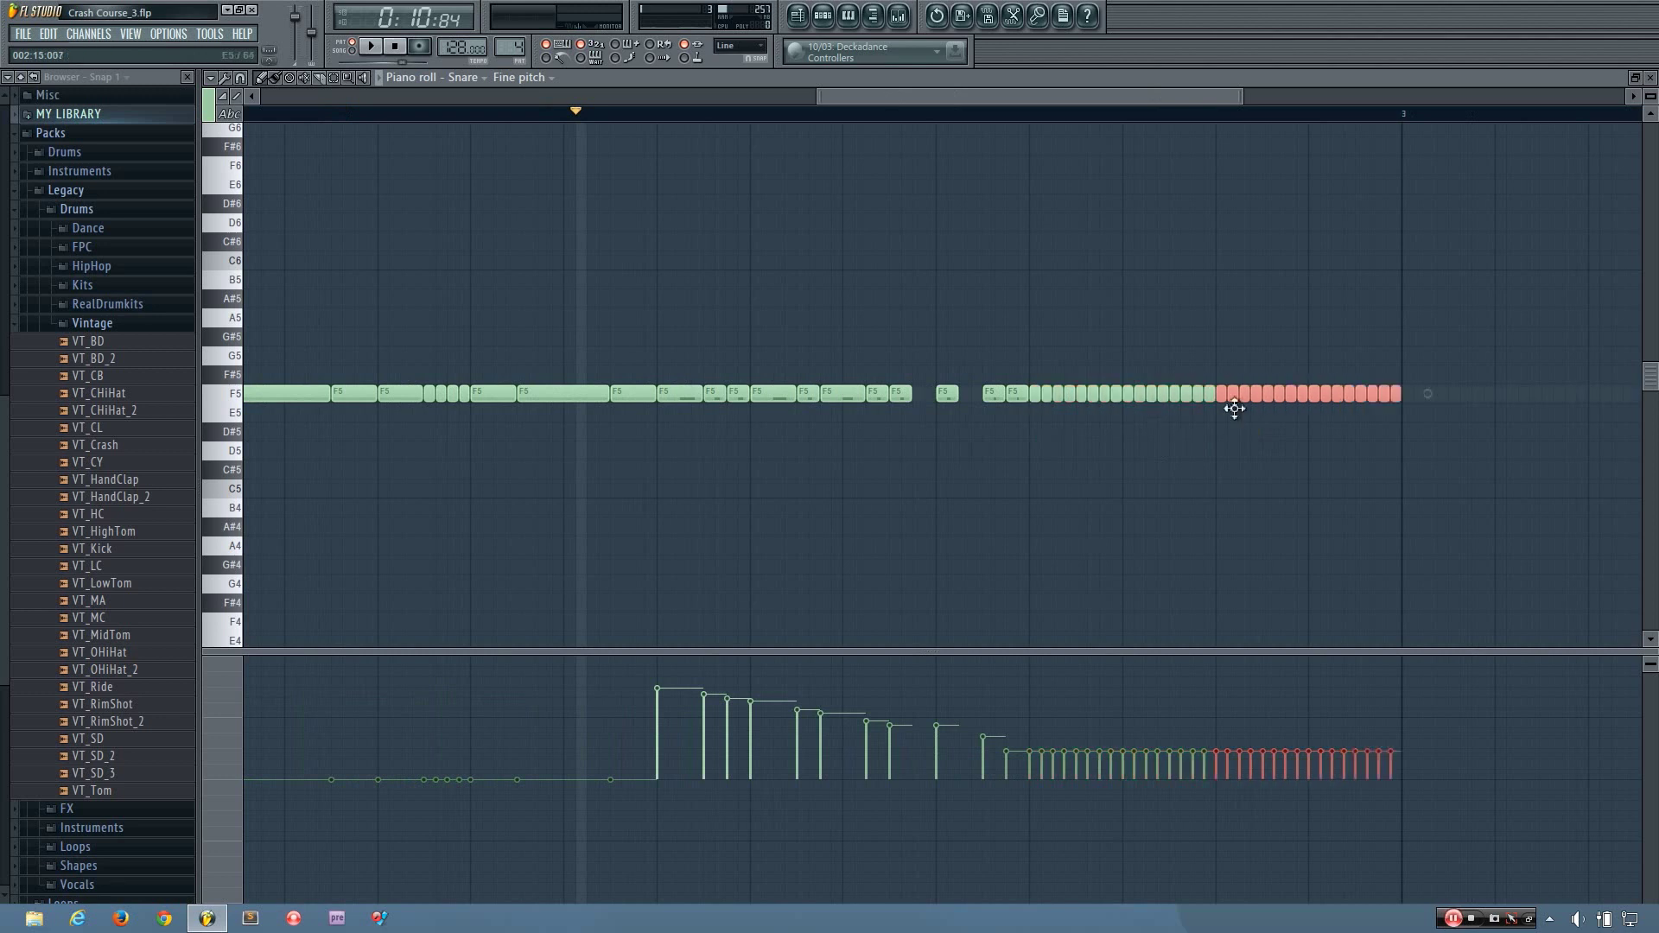
{"action": "key", "text": "space"}
{"action": "left_click", "coordinate": [1189, 474]}
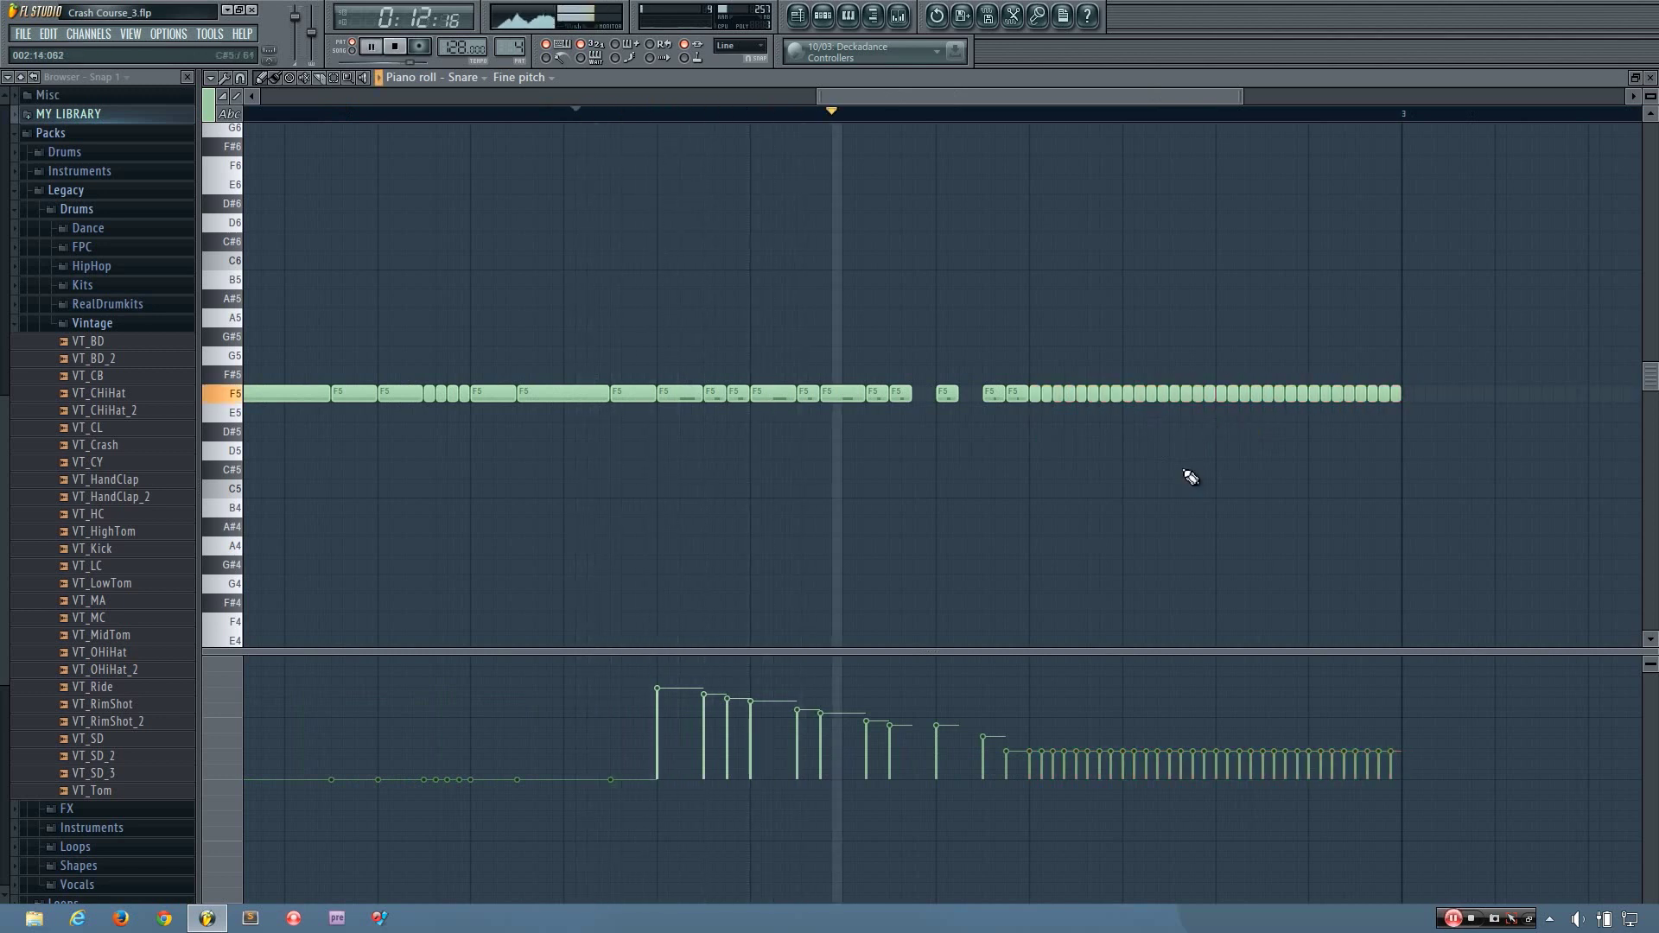
Step: Redraw the fine pitch as one straight downward line across the closing run and play it
{"action": "key", "text": "space"}
{"action": "mouse_move", "coordinate": [659, 690]}
{"action": "left_mouse_down"}
{"action": "mouse_move", "coordinate": [801, 693]}
{"action": "mouse_move", "coordinate": [1259, 830]}
{"action": "mouse_move", "coordinate": [1393, 890]}
{"action": "mouse_move", "coordinate": [1421, 856]}
{"action": "left_mouse_up"}
{"action": "key", "text": "space"}
{"action": "key", "text": "space"}
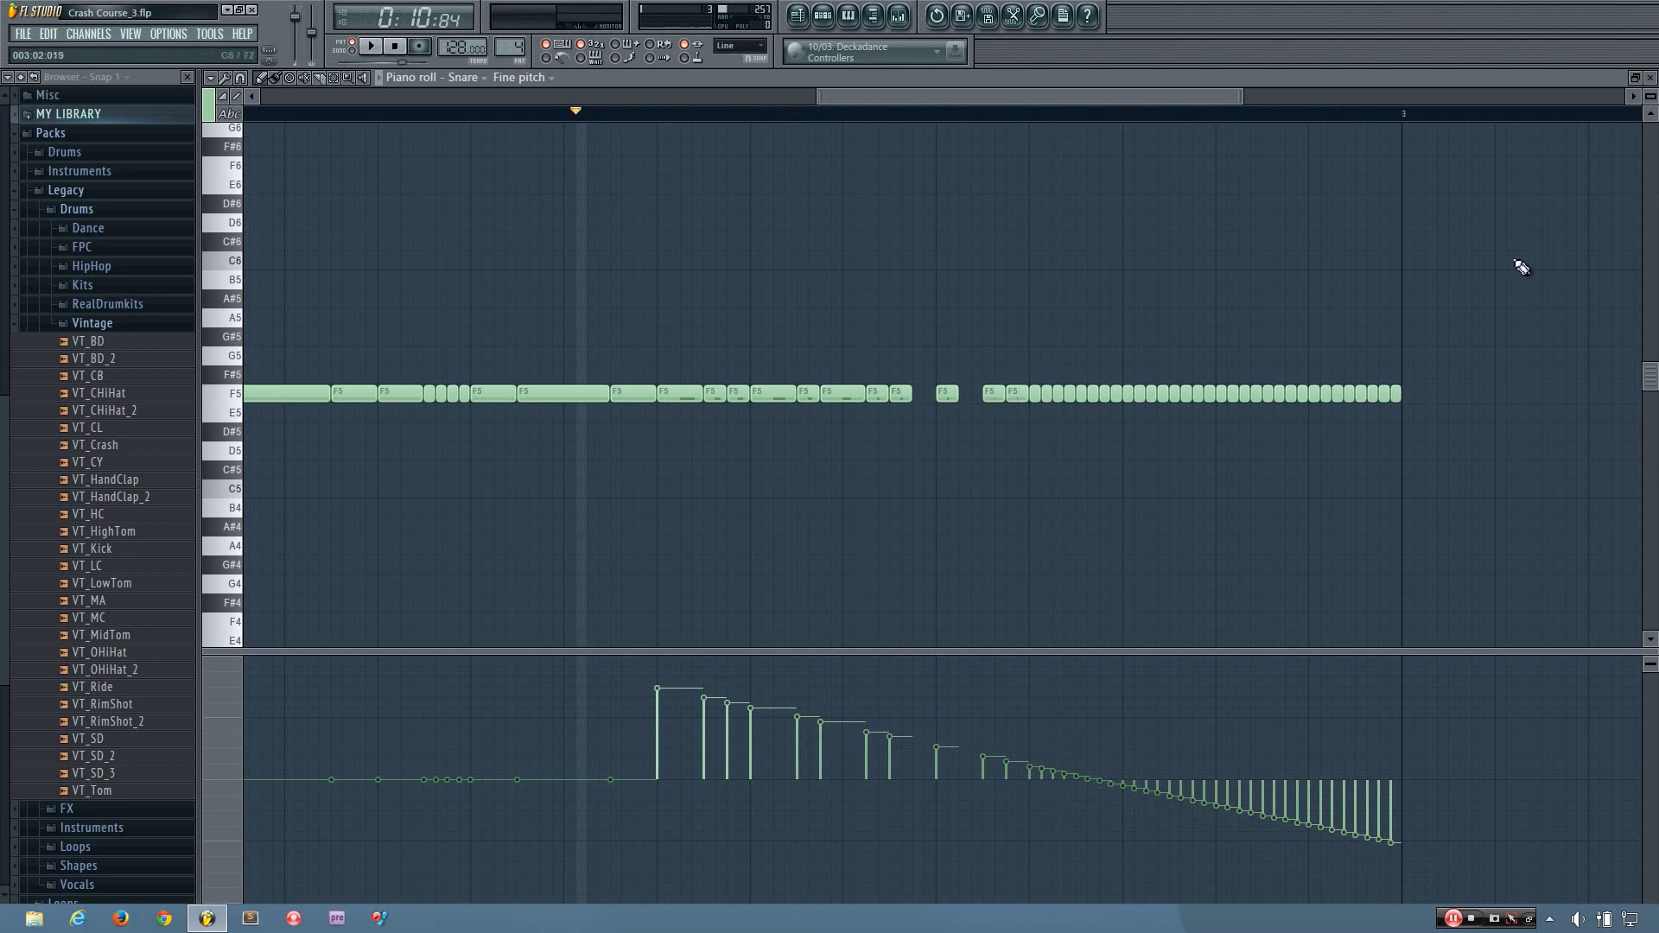
{"action": "left_click", "coordinate": [549, 77]}
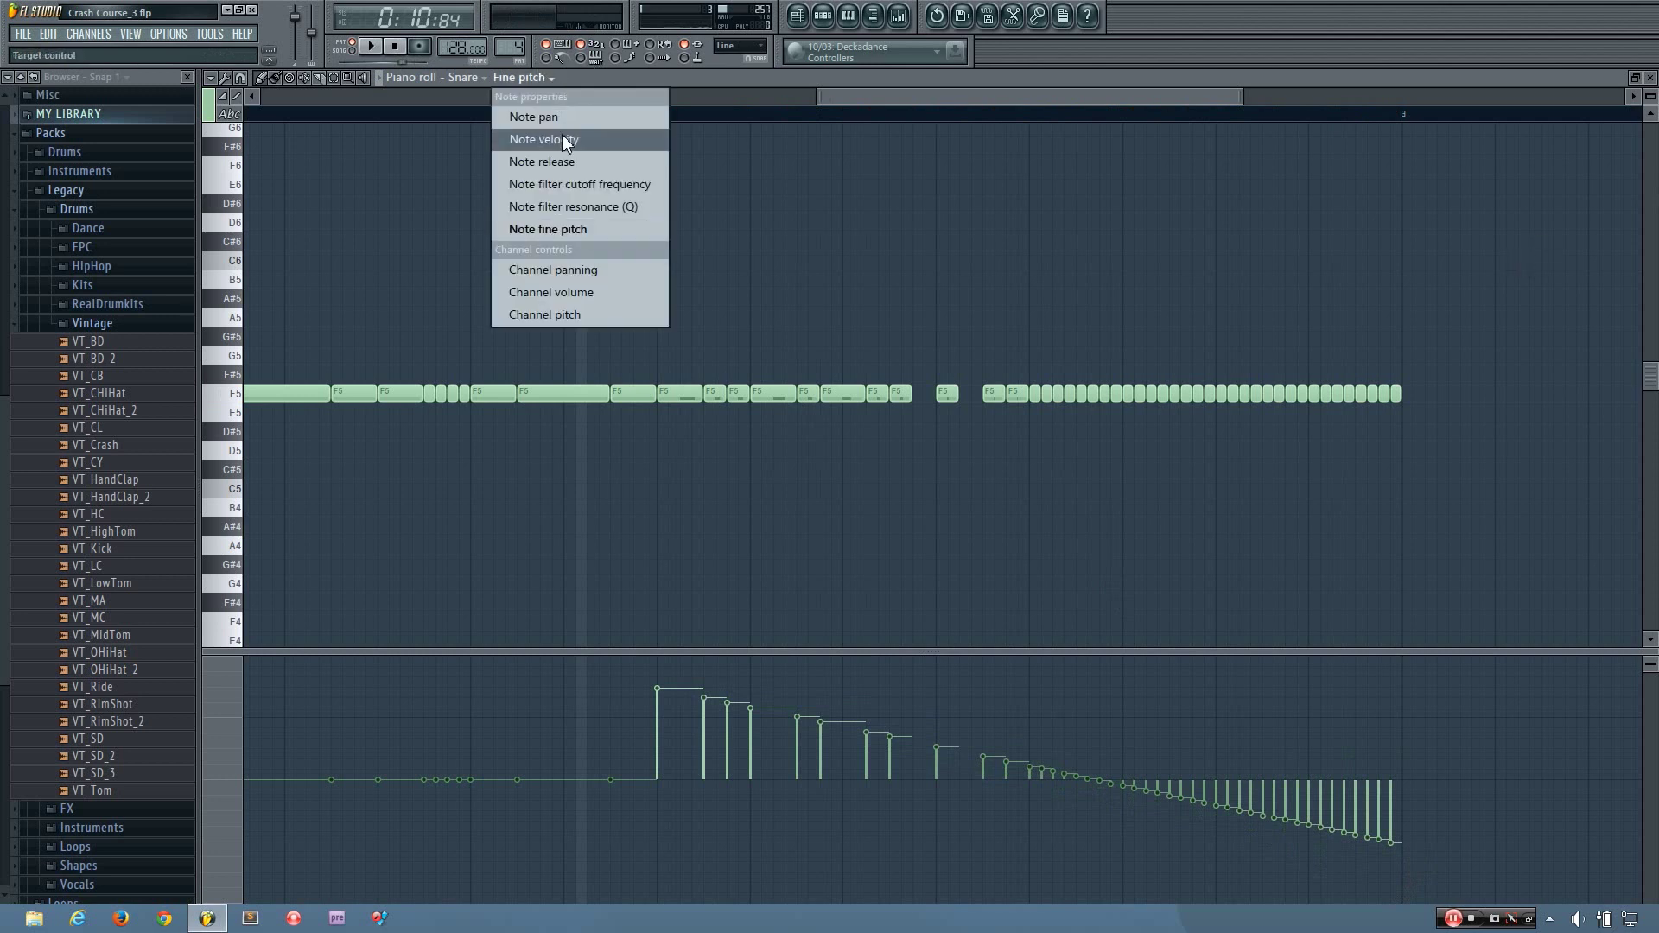
Step: Paint a Note pan curve up to about 81% right and down to 80% left; delete the last note
{"action": "left_click", "coordinate": [562, 120]}
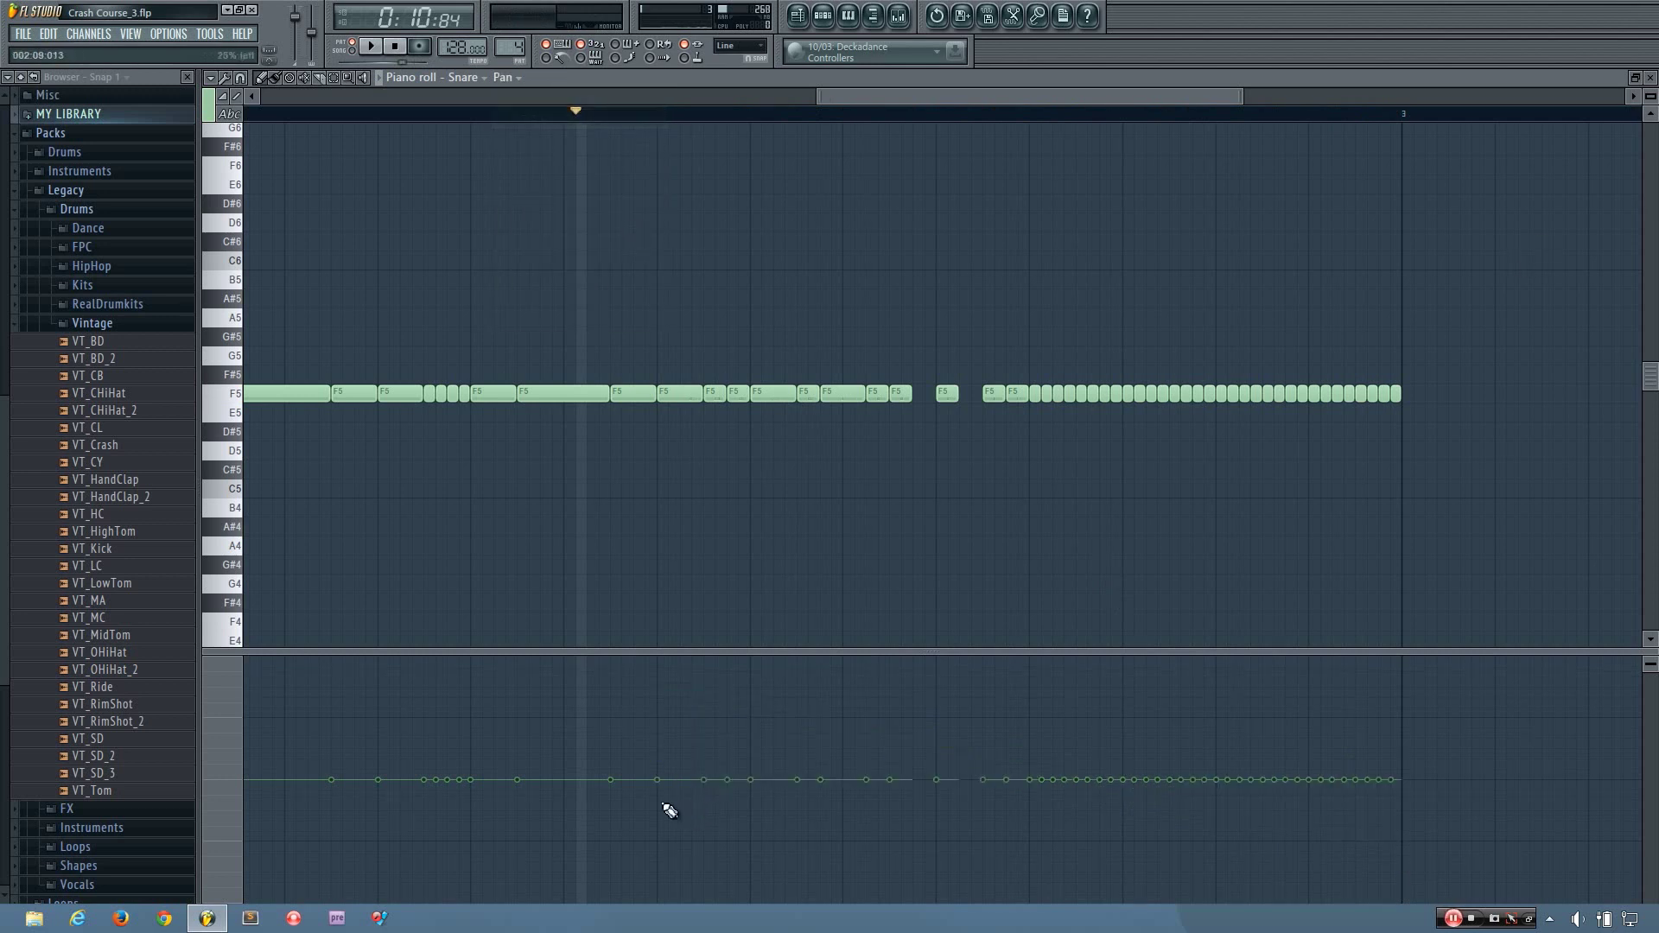
{"action": "mouse_move", "coordinate": [734, 741]}
{"action": "left_mouse_down"}
{"action": "mouse_move", "coordinate": [822, 688]}
{"action": "mouse_move", "coordinate": [899, 698]}
{"action": "mouse_move", "coordinate": [1034, 671]}
{"action": "mouse_move", "coordinate": [1043, 696]}
{"action": "mouse_move", "coordinate": [1296, 837]}
{"action": "mouse_move", "coordinate": [1418, 882]}
{"action": "left_mouse_up"}
{"action": "key", "text": "space"}
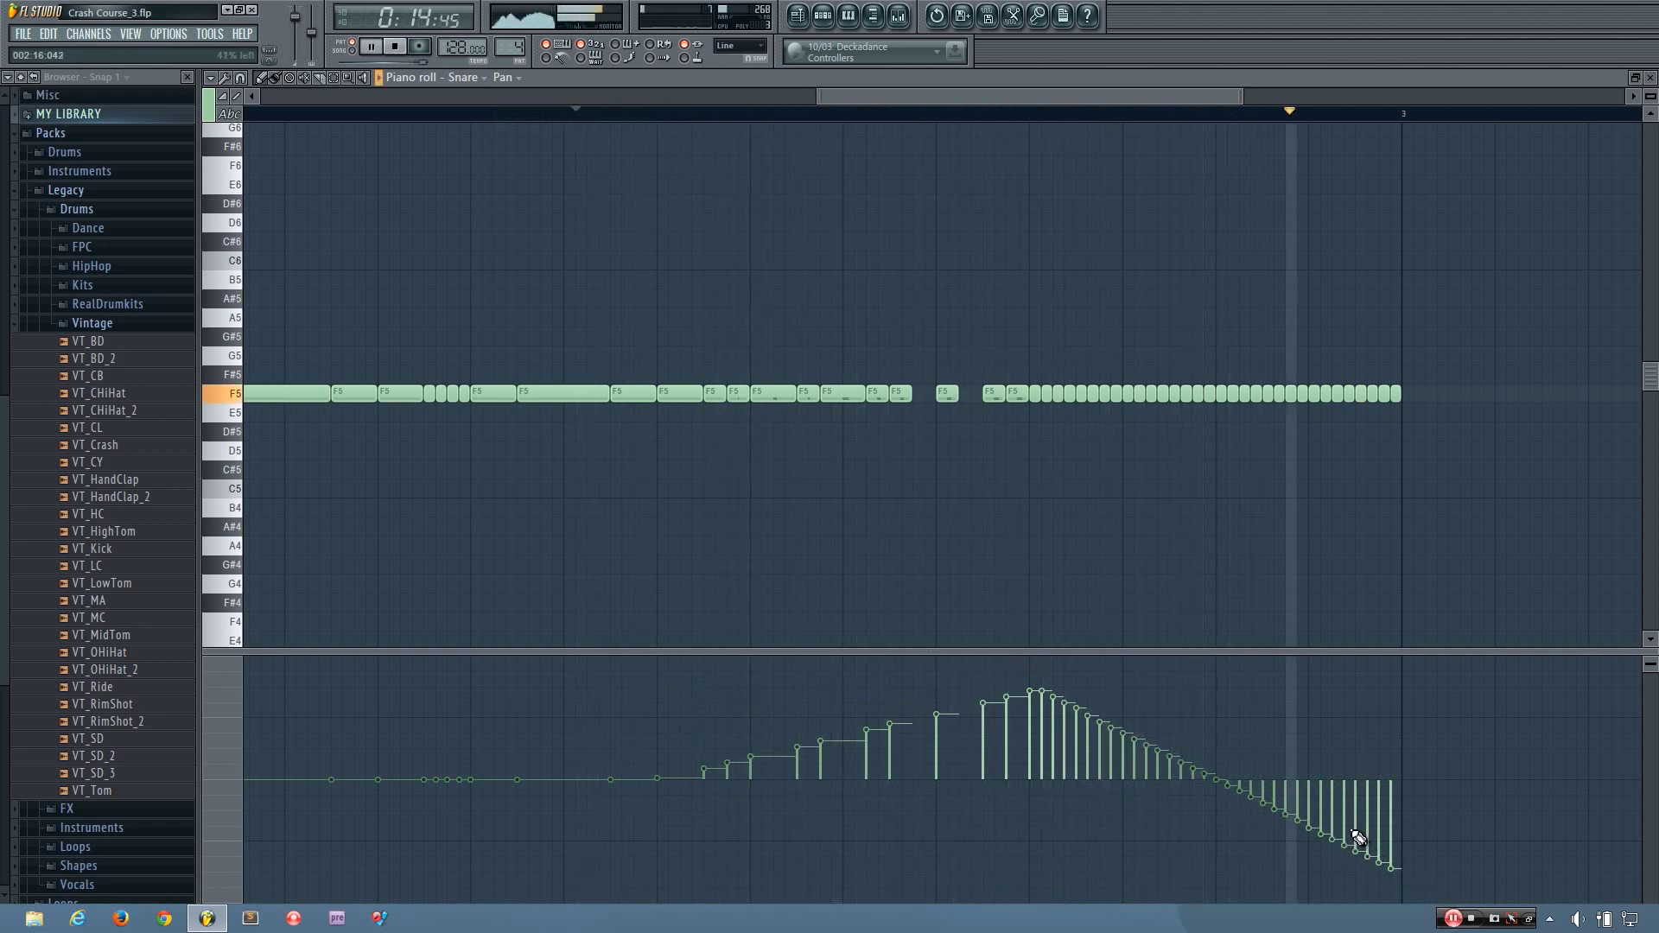
{"action": "key", "text": "space"}
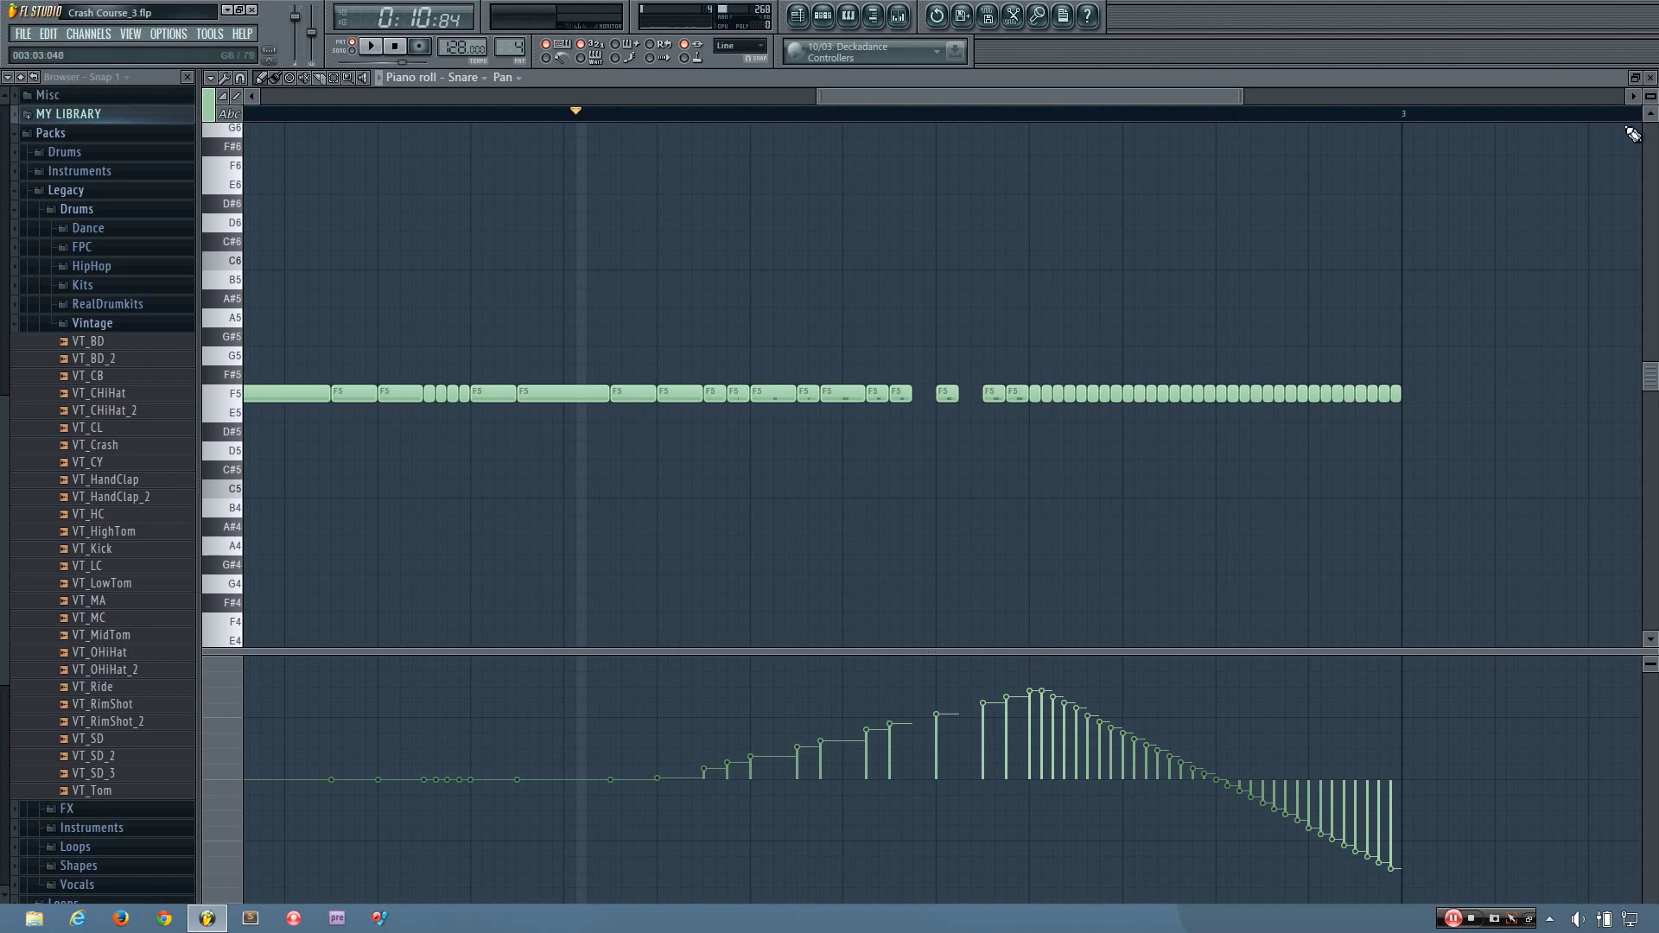
{"action": "scroll", "coordinate": [1413, 448], "scroll_direction": "up", "scroll_amount": 3}
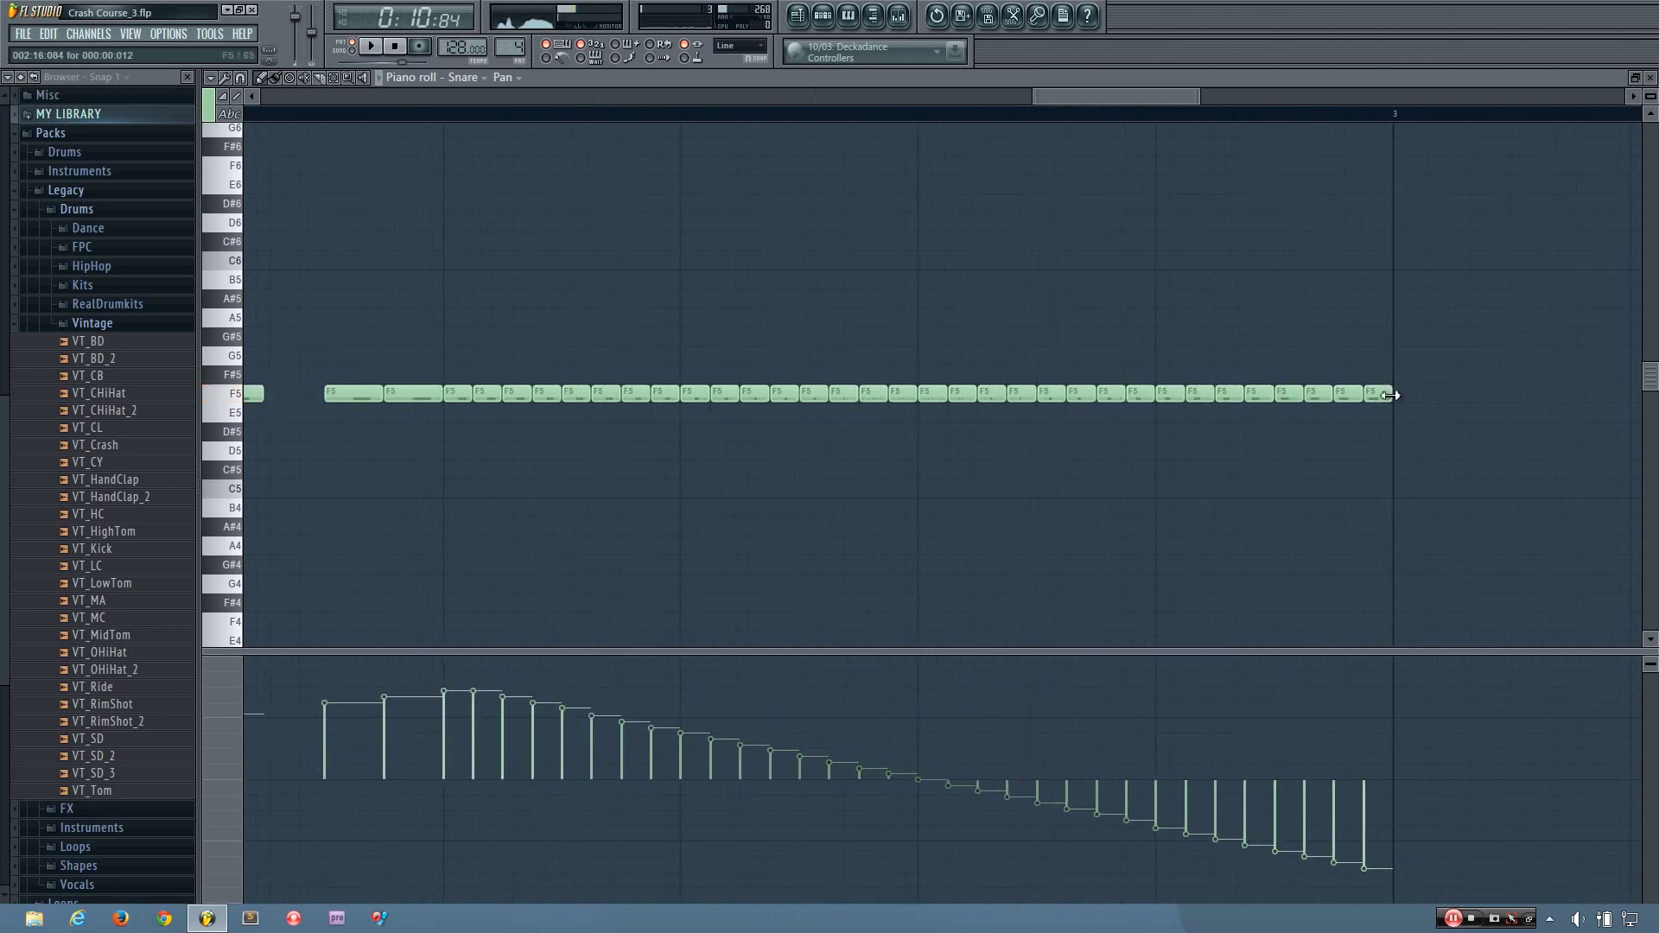
{"action": "right_click", "coordinate": [1401, 403]}
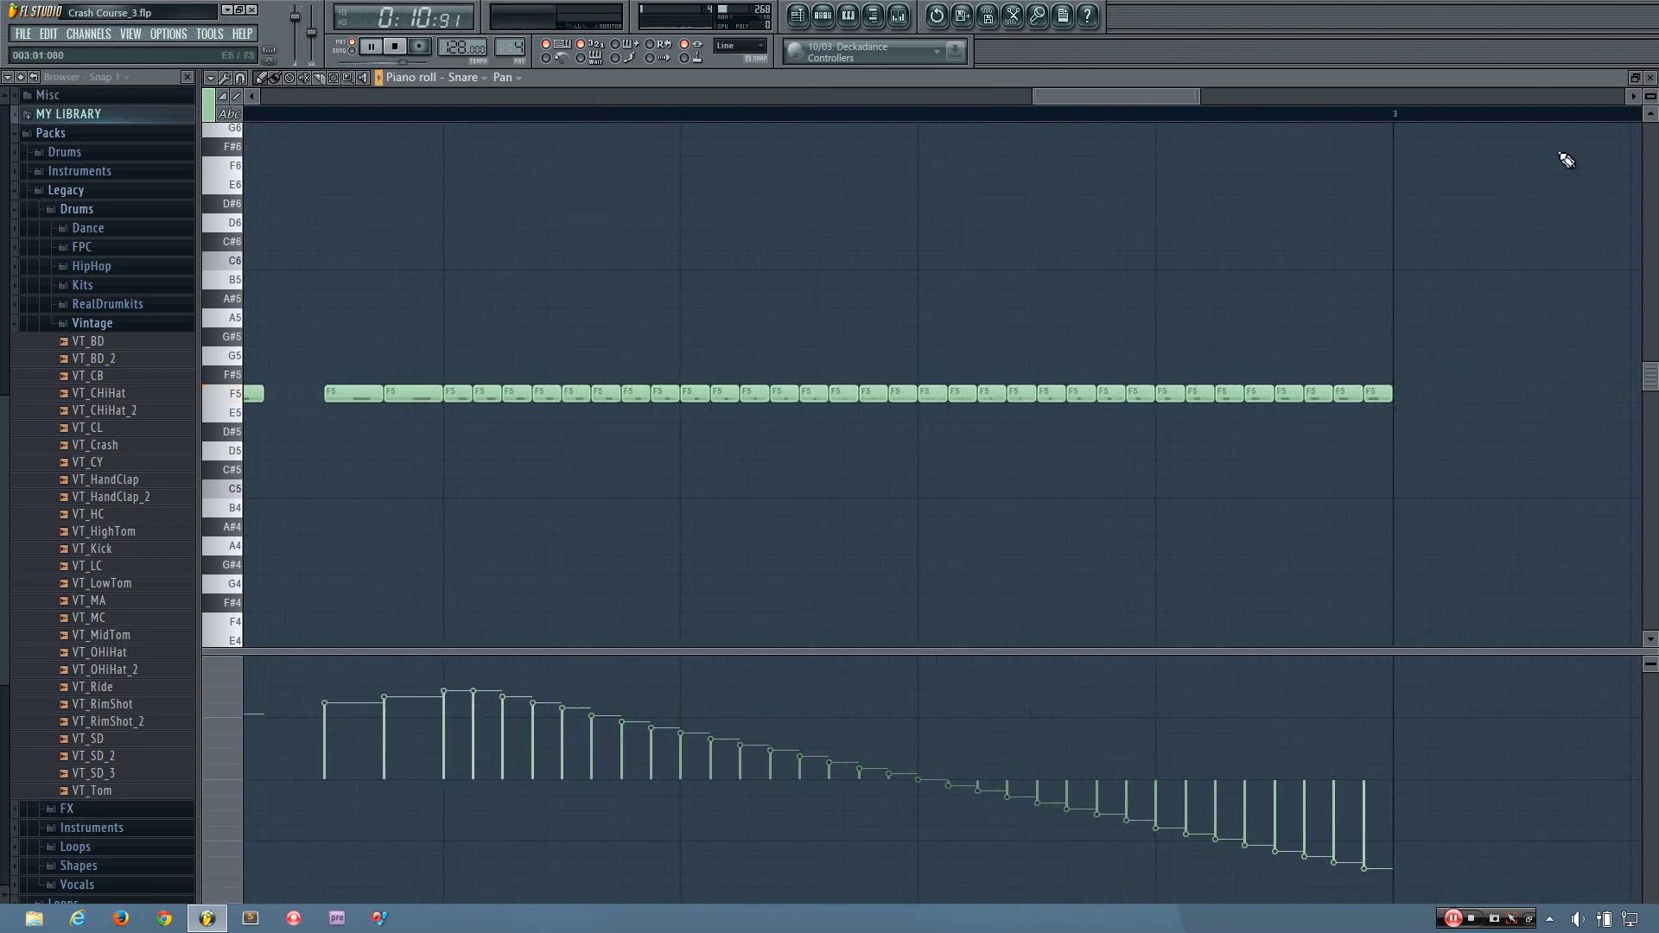
Step: Close the Snare piano roll and open the SFX folder in the Browser
{"action": "left_click", "coordinate": [1651, 78]}
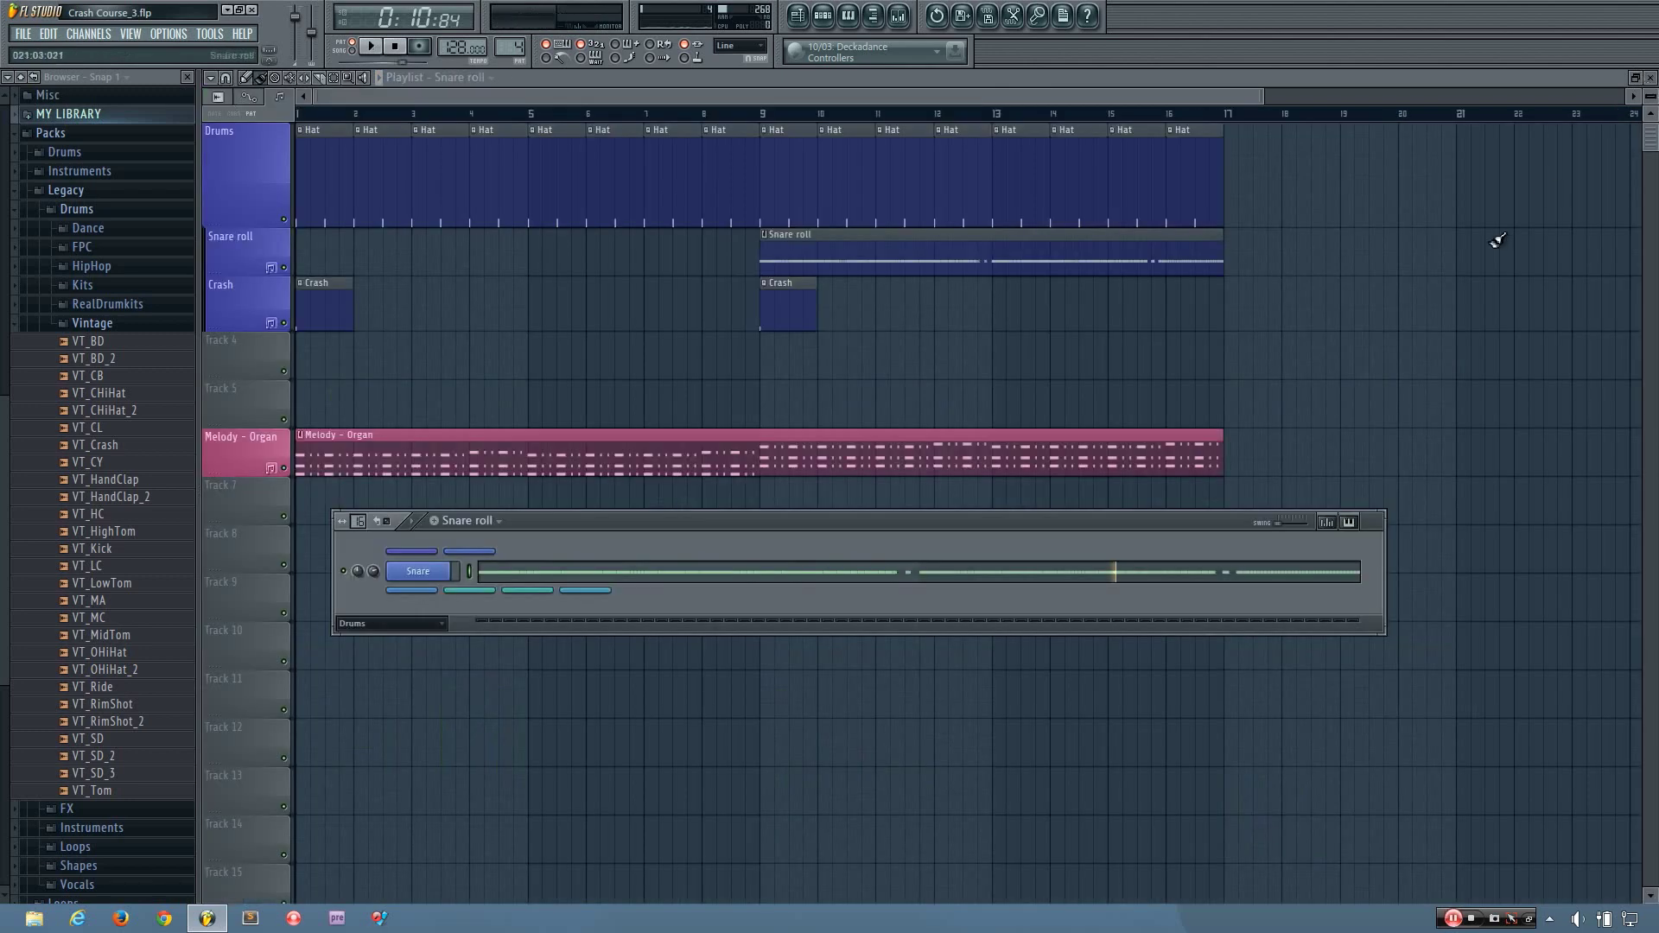
{"action": "key", "text": "F6"}
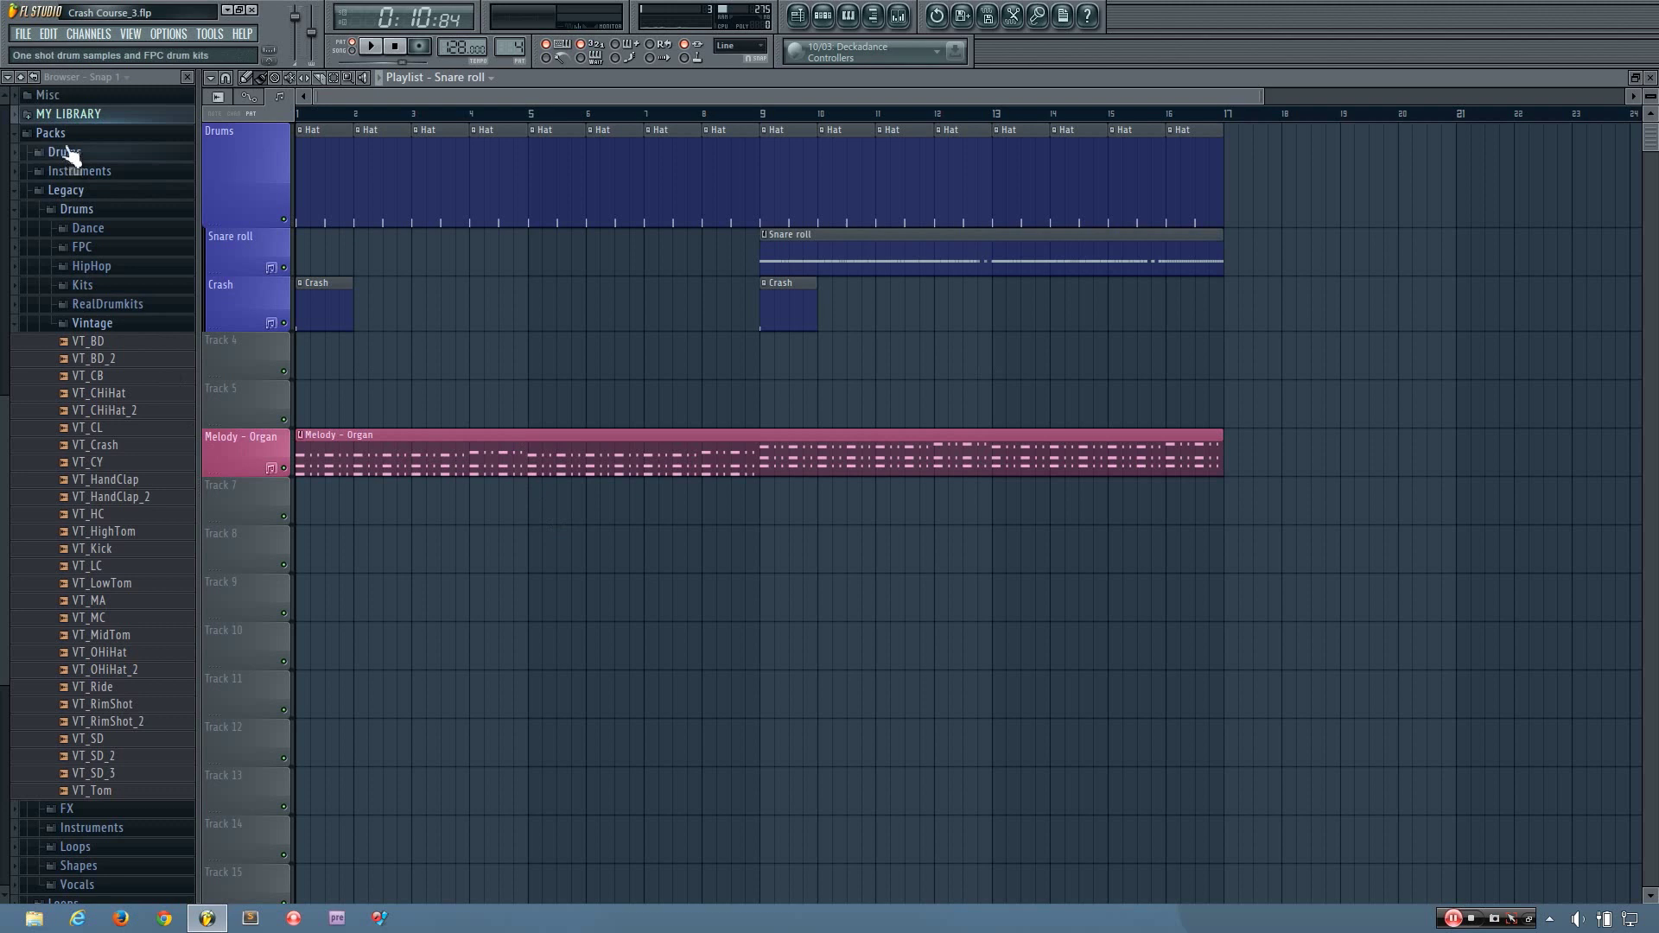
{"action": "left_click", "coordinate": [39, 133]}
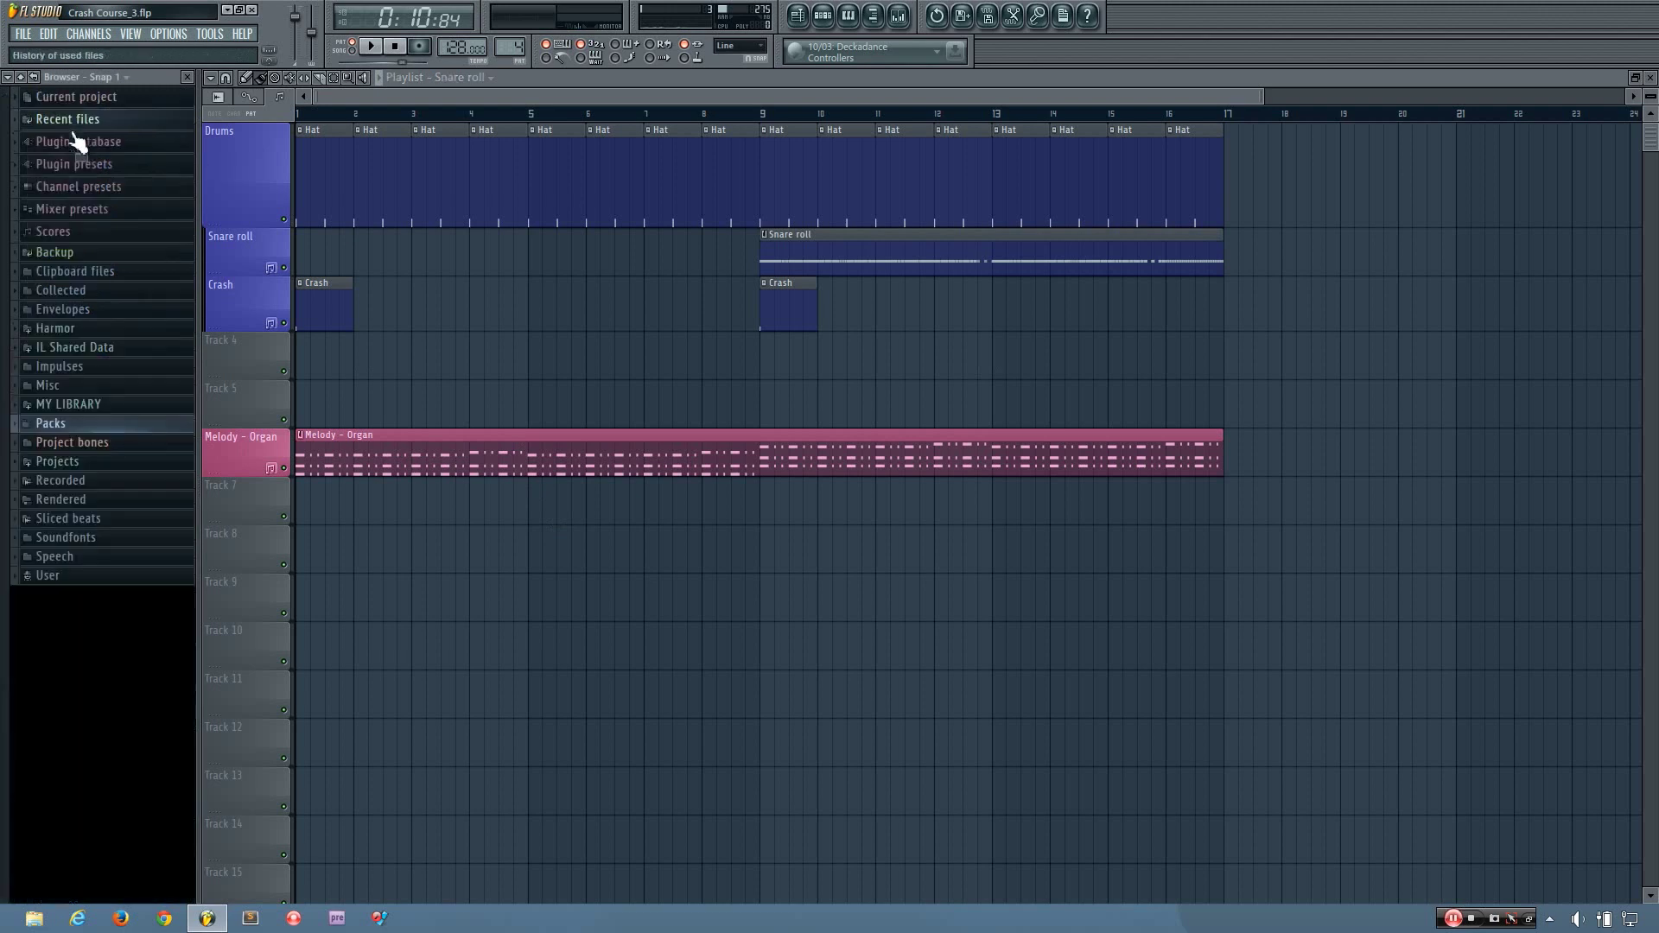
{"action": "left_click", "coordinate": [92, 423]}
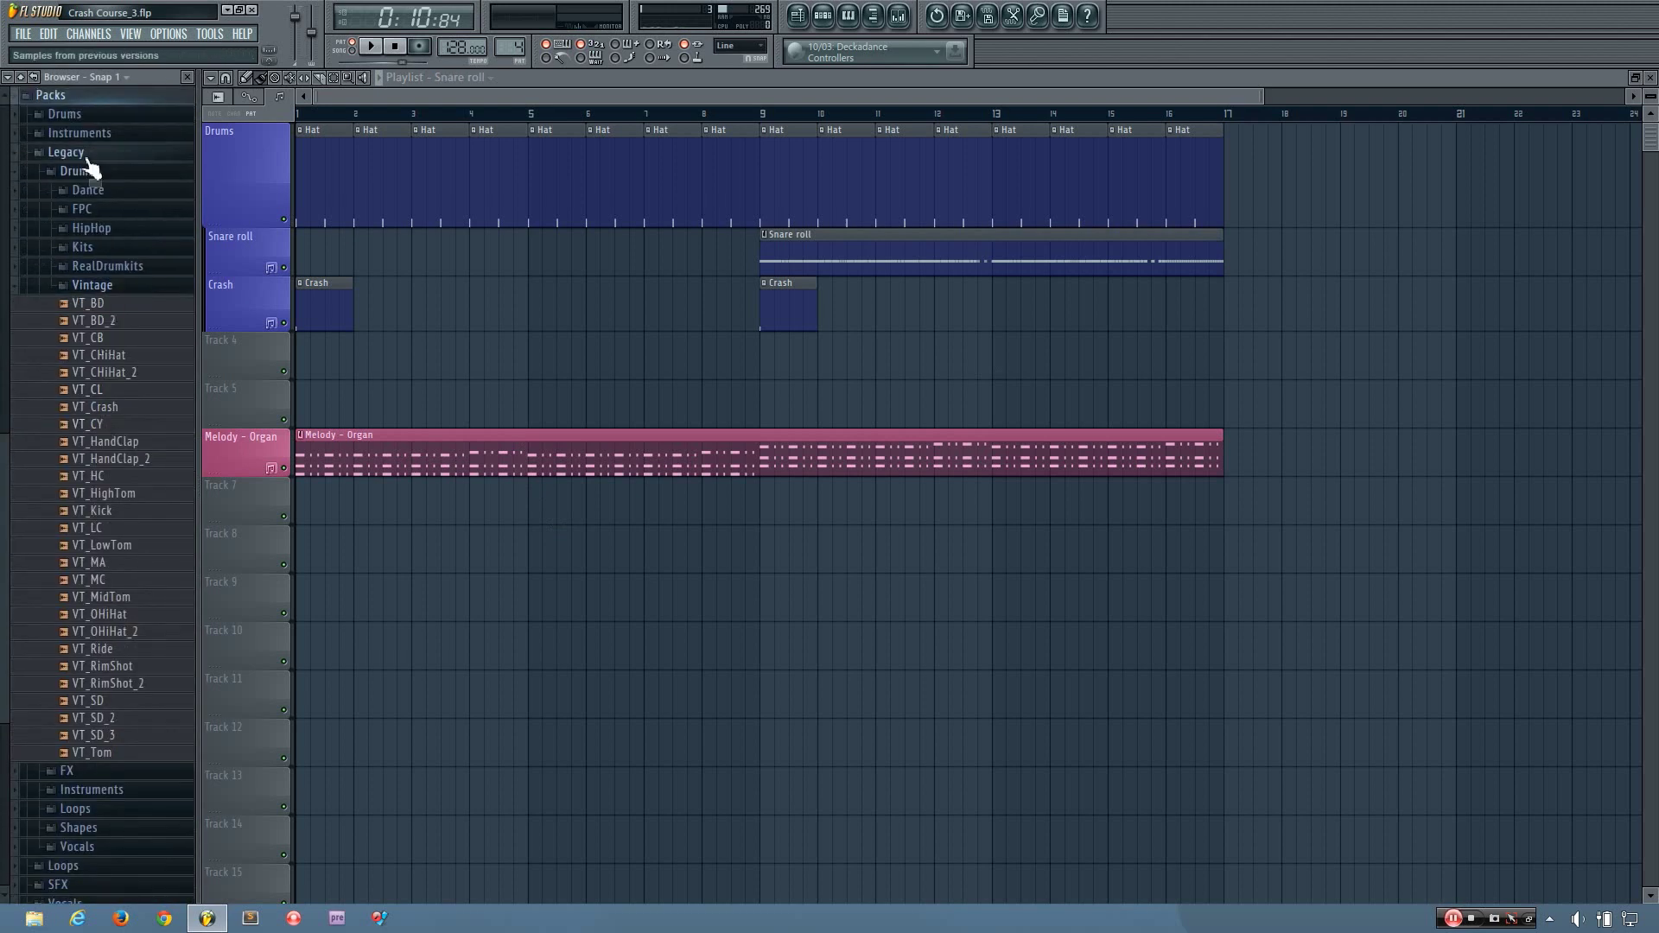
{"action": "left_click", "coordinate": [70, 152]}
{"action": "left_click", "coordinate": [95, 522]}
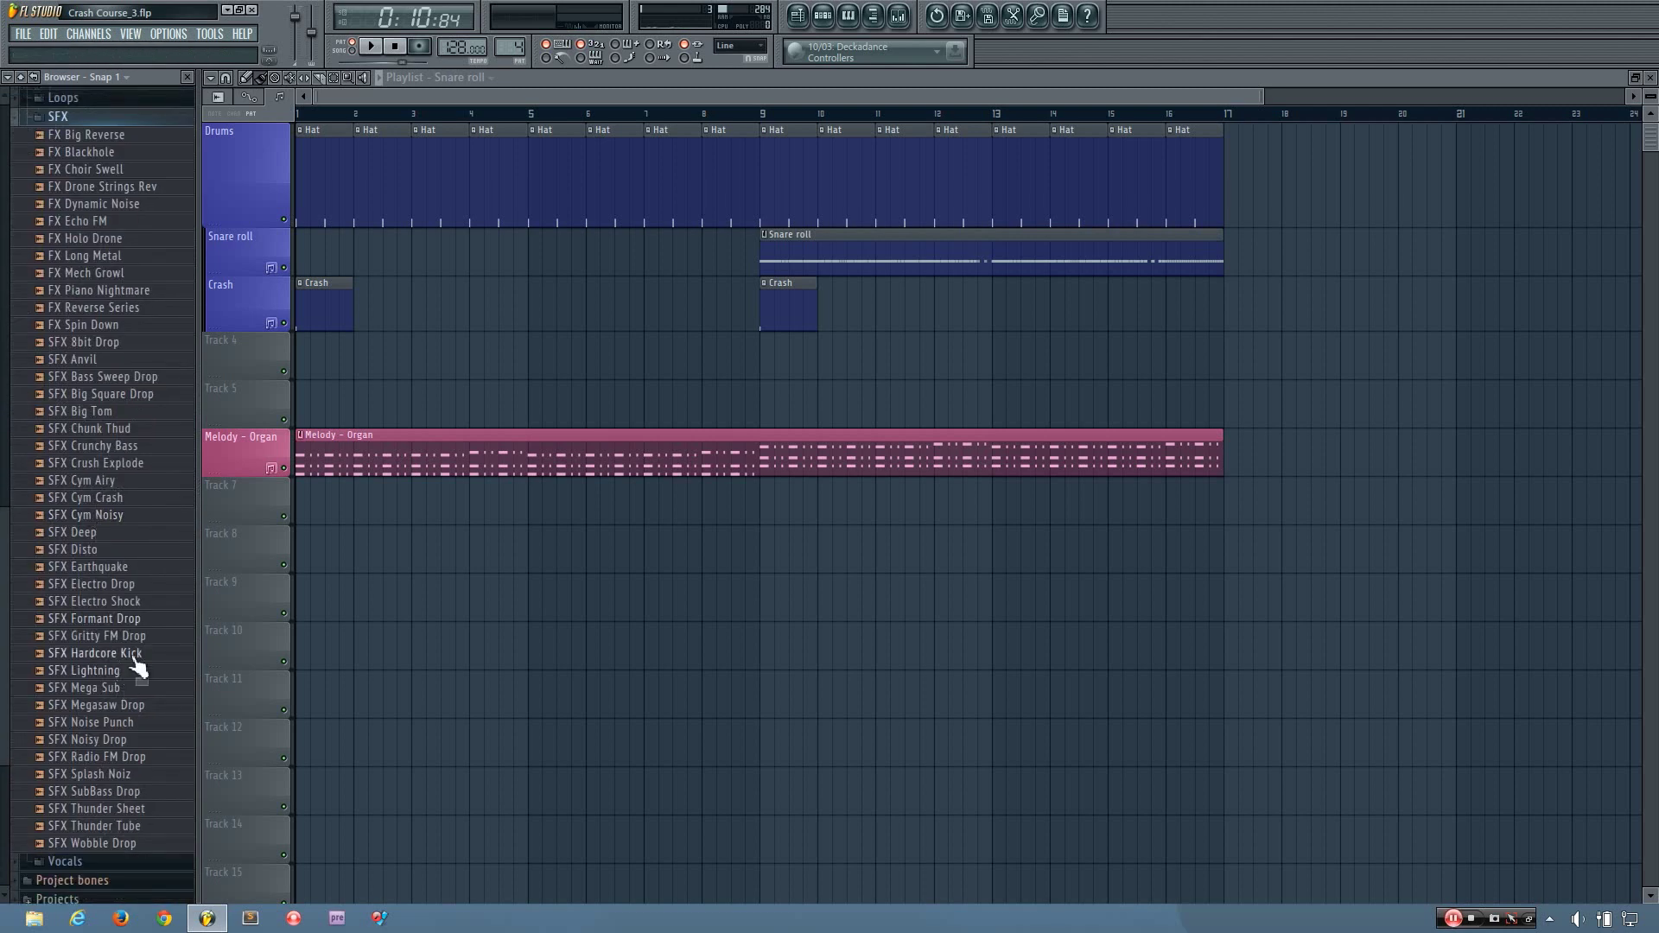
Step: Preview SFX Noisy Drop, Radio FM Drop, Splash Noiz and nearby cymbals, settling on SFX Cym Noisy
{"action": "left_click", "coordinate": [126, 742]}
{"action": "left_click", "coordinate": [125, 760]}
{"action": "left_click", "coordinate": [120, 778]}
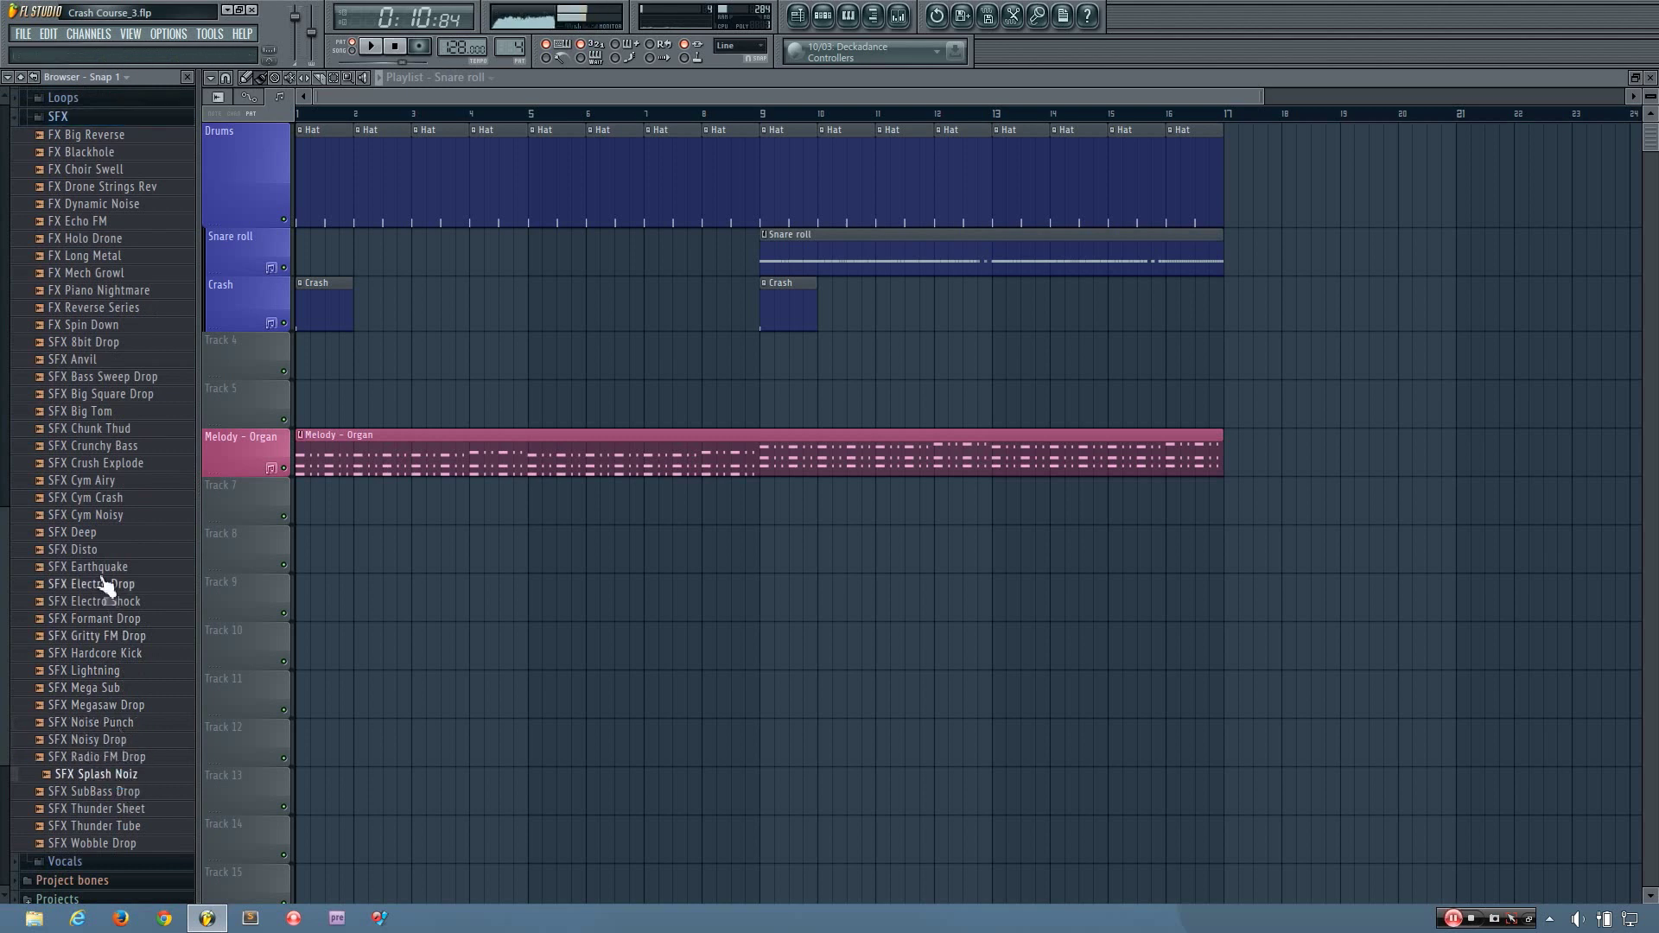
{"action": "left_click", "coordinate": [121, 517]}
{"action": "left_click", "coordinate": [118, 485]}
{"action": "left_click", "coordinate": [122, 498]}
{"action": "left_click", "coordinate": [122, 517]}
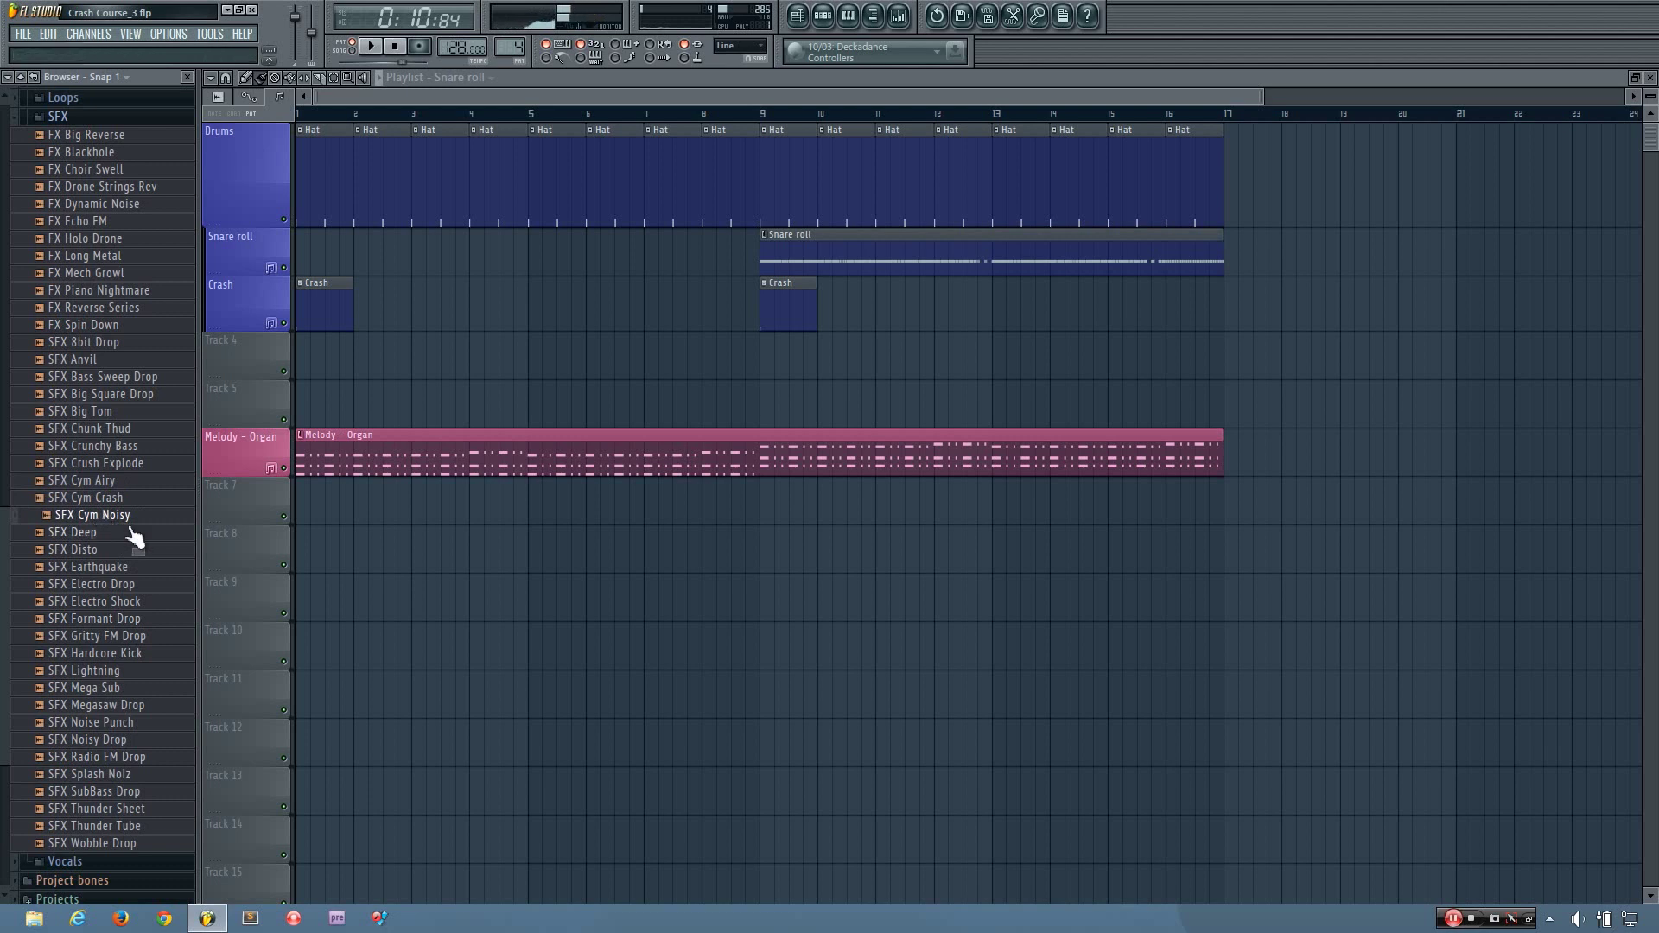
Step: Place SFX Cym Noisy on Track 8 at bar 17, trim it, and paint a copy near bar 21
{"action": "left_click_drag", "start_coordinate": [116, 525], "coordinate": [1265, 544]}
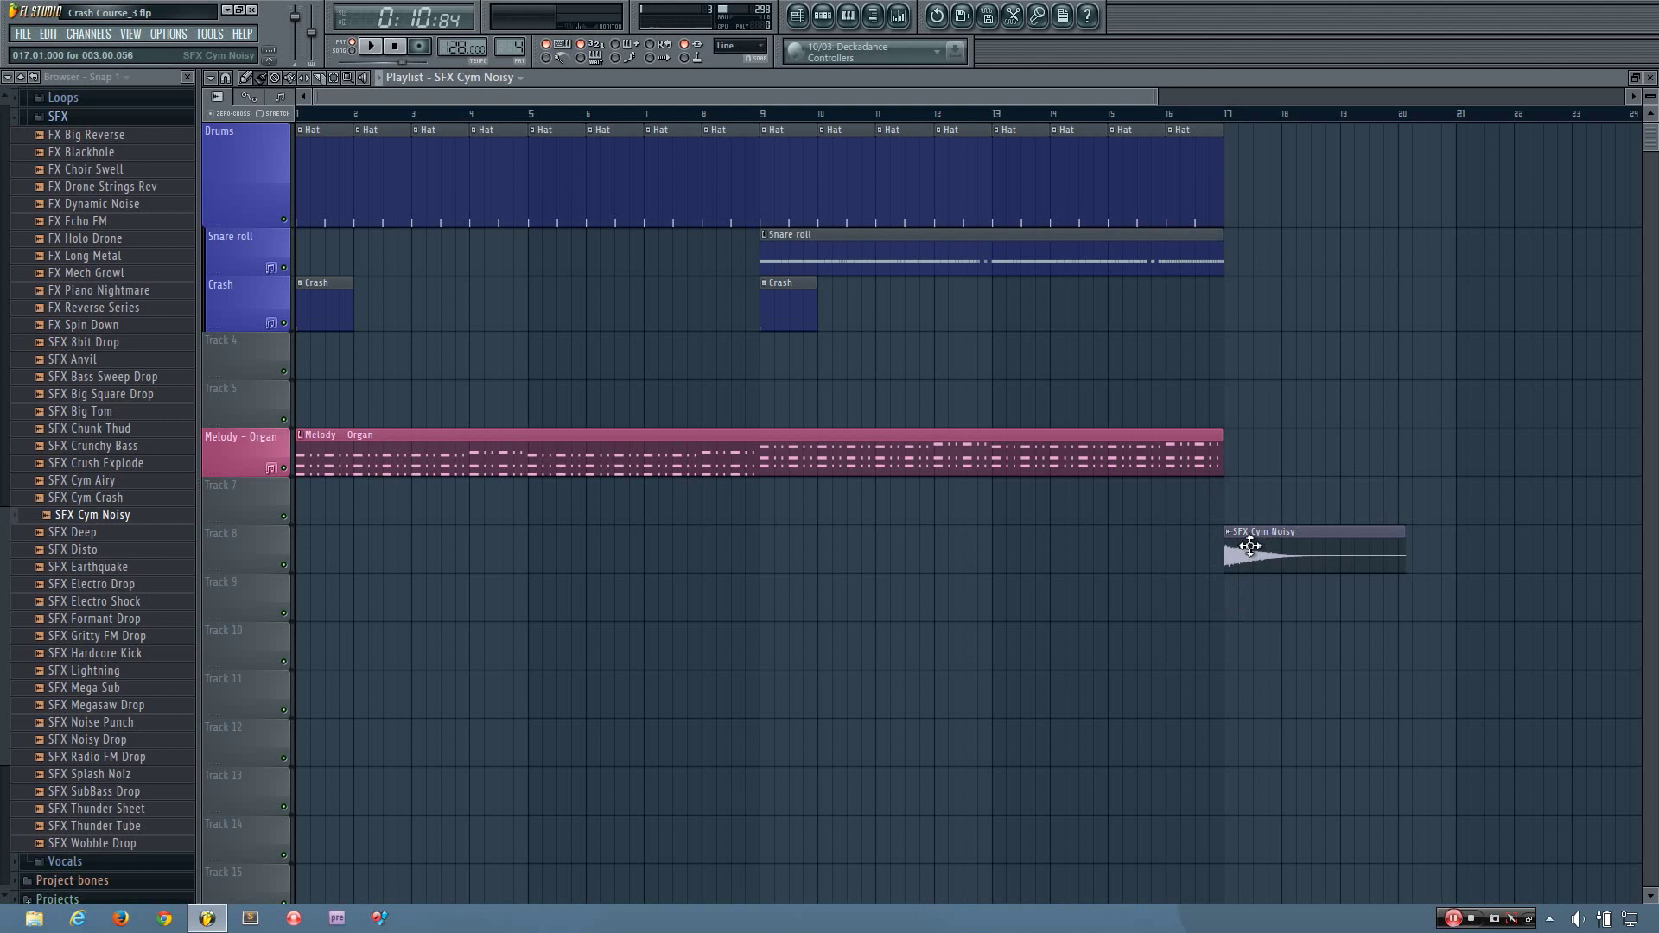
{"action": "mouse_move", "coordinate": [1278, 552]}
{"action": "left_mouse_down"}
{"action": "mouse_move", "coordinate": [1207, 559]}
{"action": "mouse_move", "coordinate": [1272, 571]}
{"action": "left_mouse_up"}
{"action": "left_click_drag", "start_coordinate": [1406, 542], "coordinate": [1263, 553]}
{"action": "left_click", "coordinate": [1452, 553]}
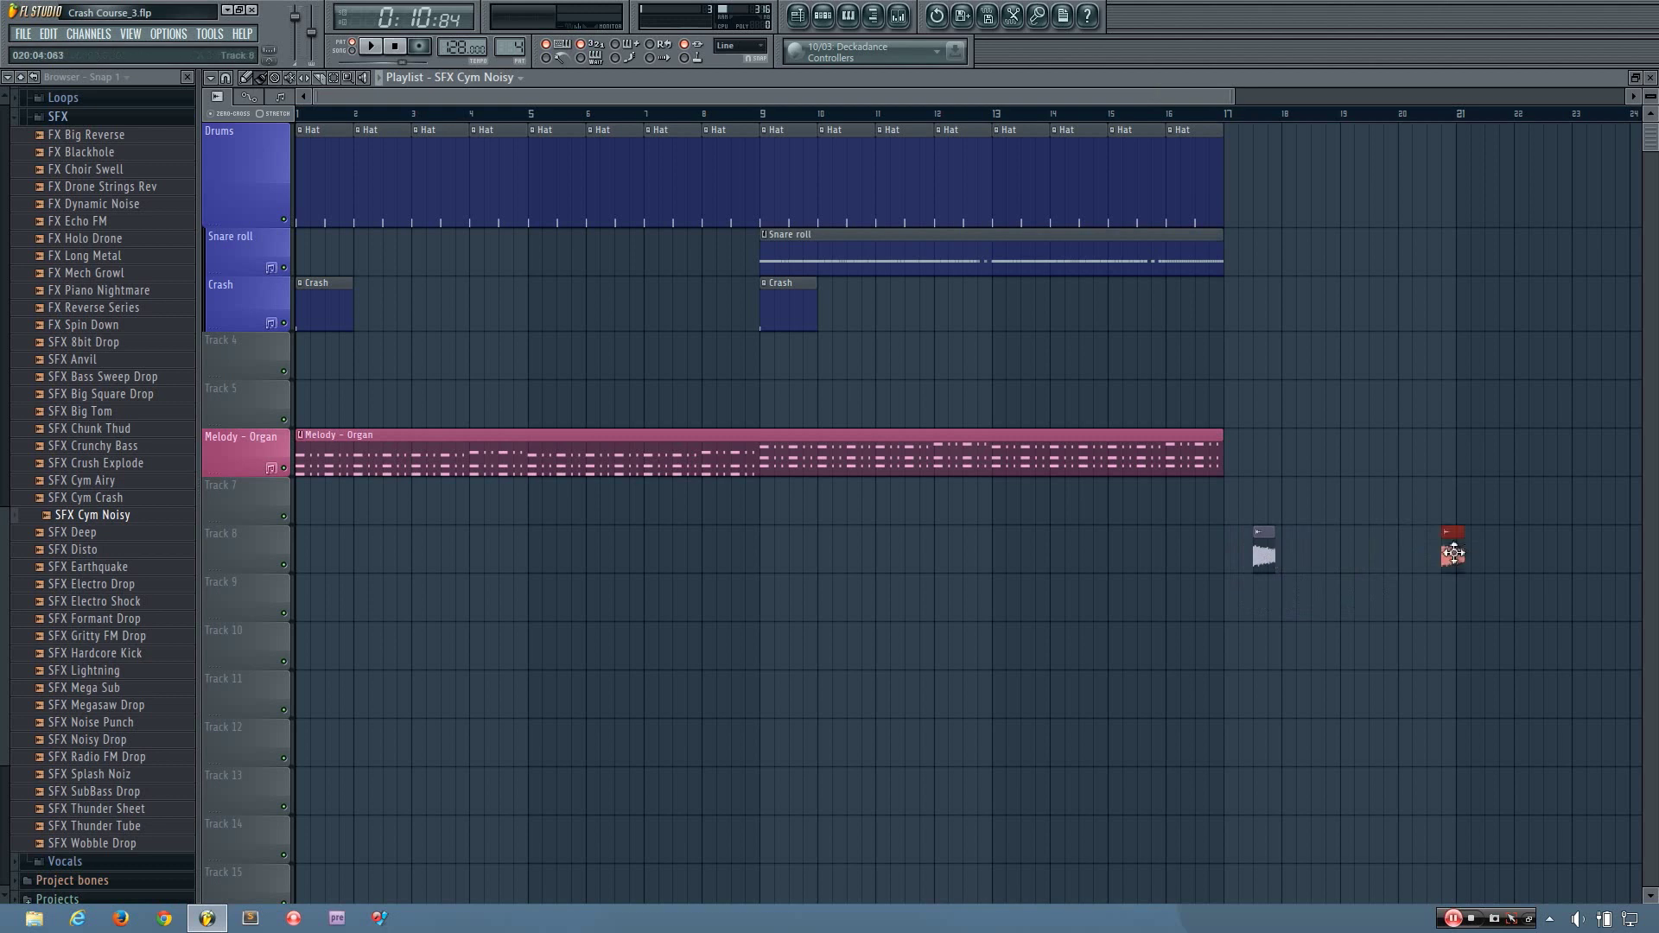
{"action": "scroll", "coordinate": [1399, 595], "scroll_direction": "up", "scroll_amount": 4}
Step: Lengthen the first cymbal clip to about four bars, check it by playing, and move it to Track 7
{"action": "left_click_drag", "start_coordinate": [1132, 547], "coordinate": [1109, 592]}
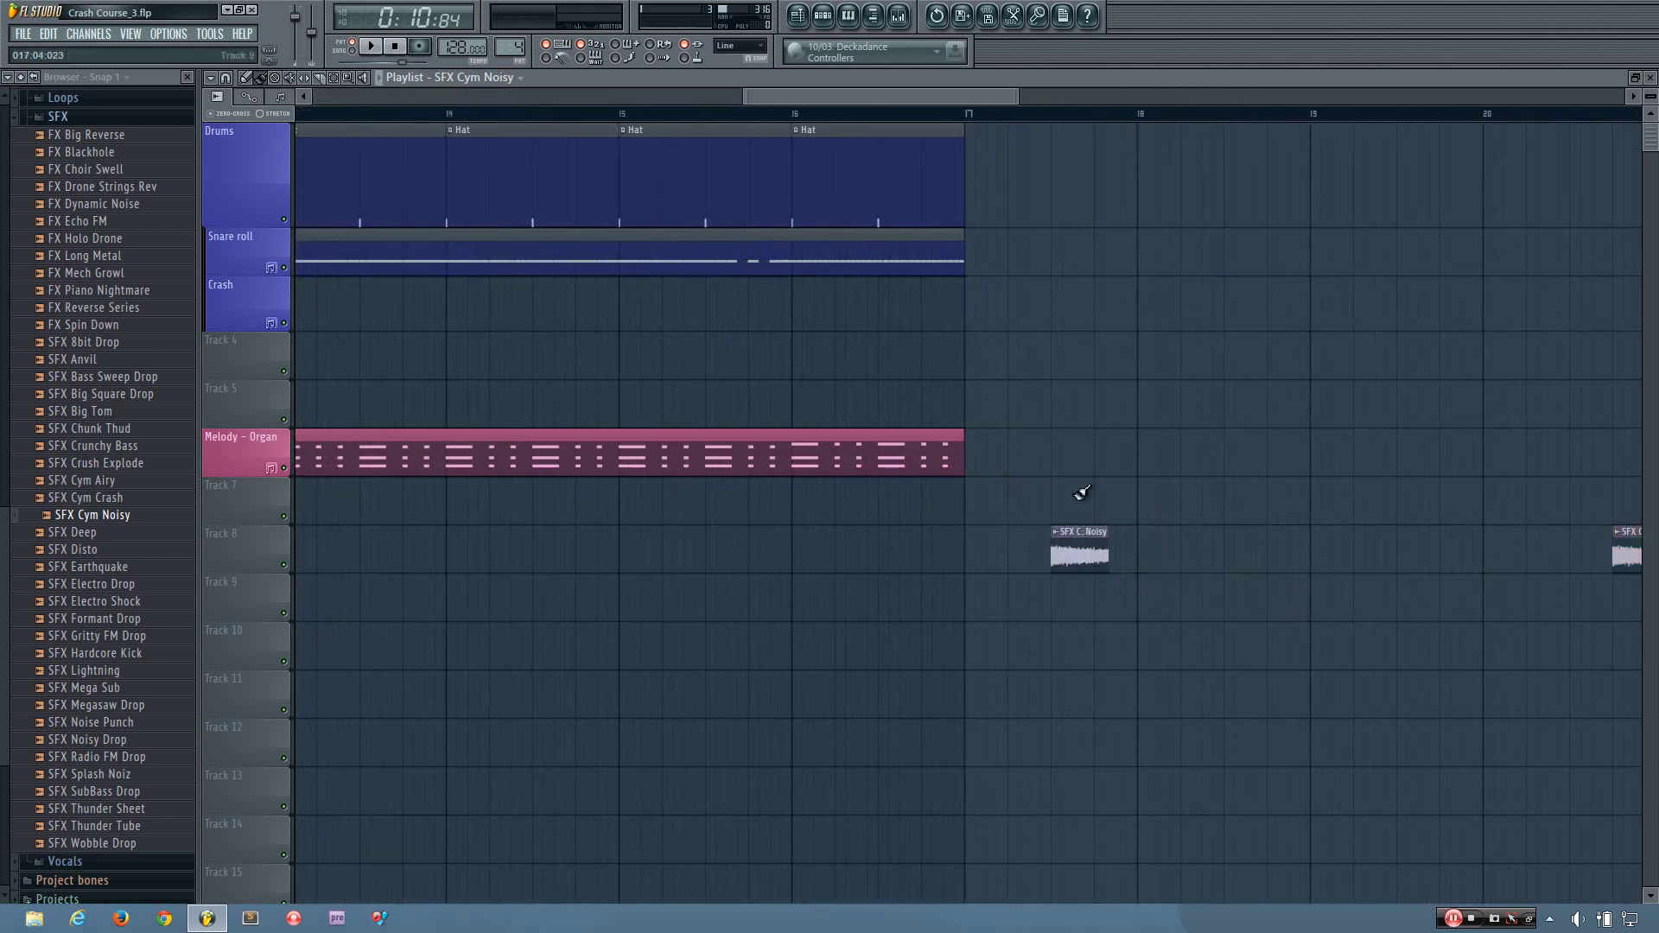
{"action": "key", "text": "space"}
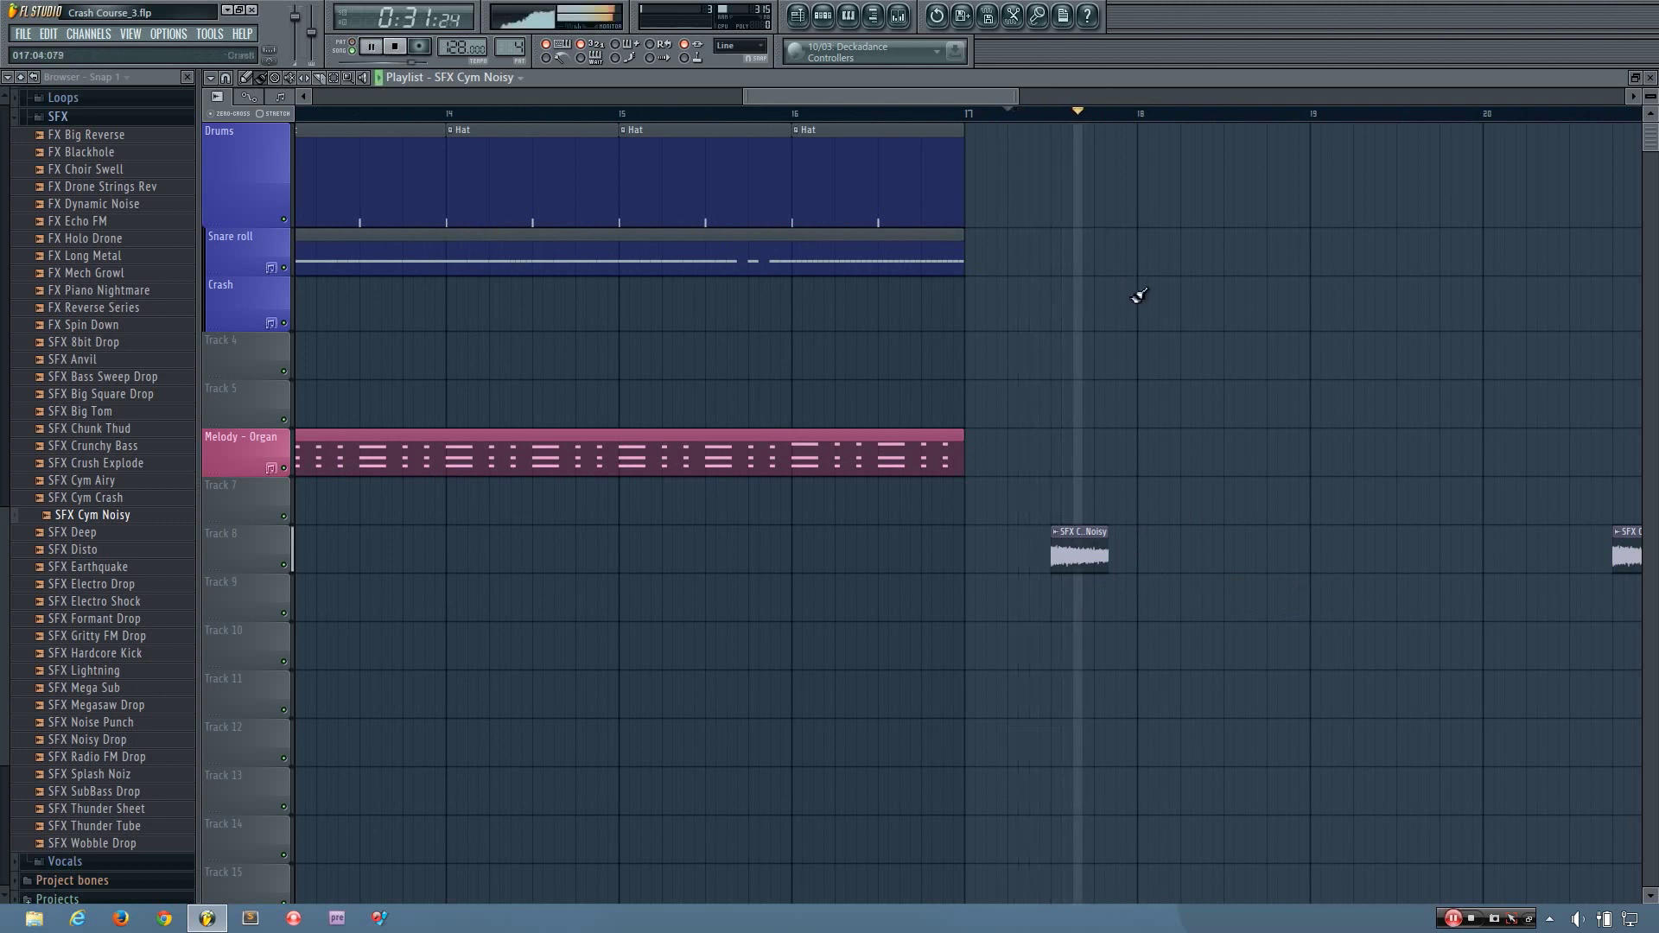
{"action": "key", "text": "space"}
{"action": "left_click_drag", "start_coordinate": [1107, 538], "coordinate": [1404, 595]}
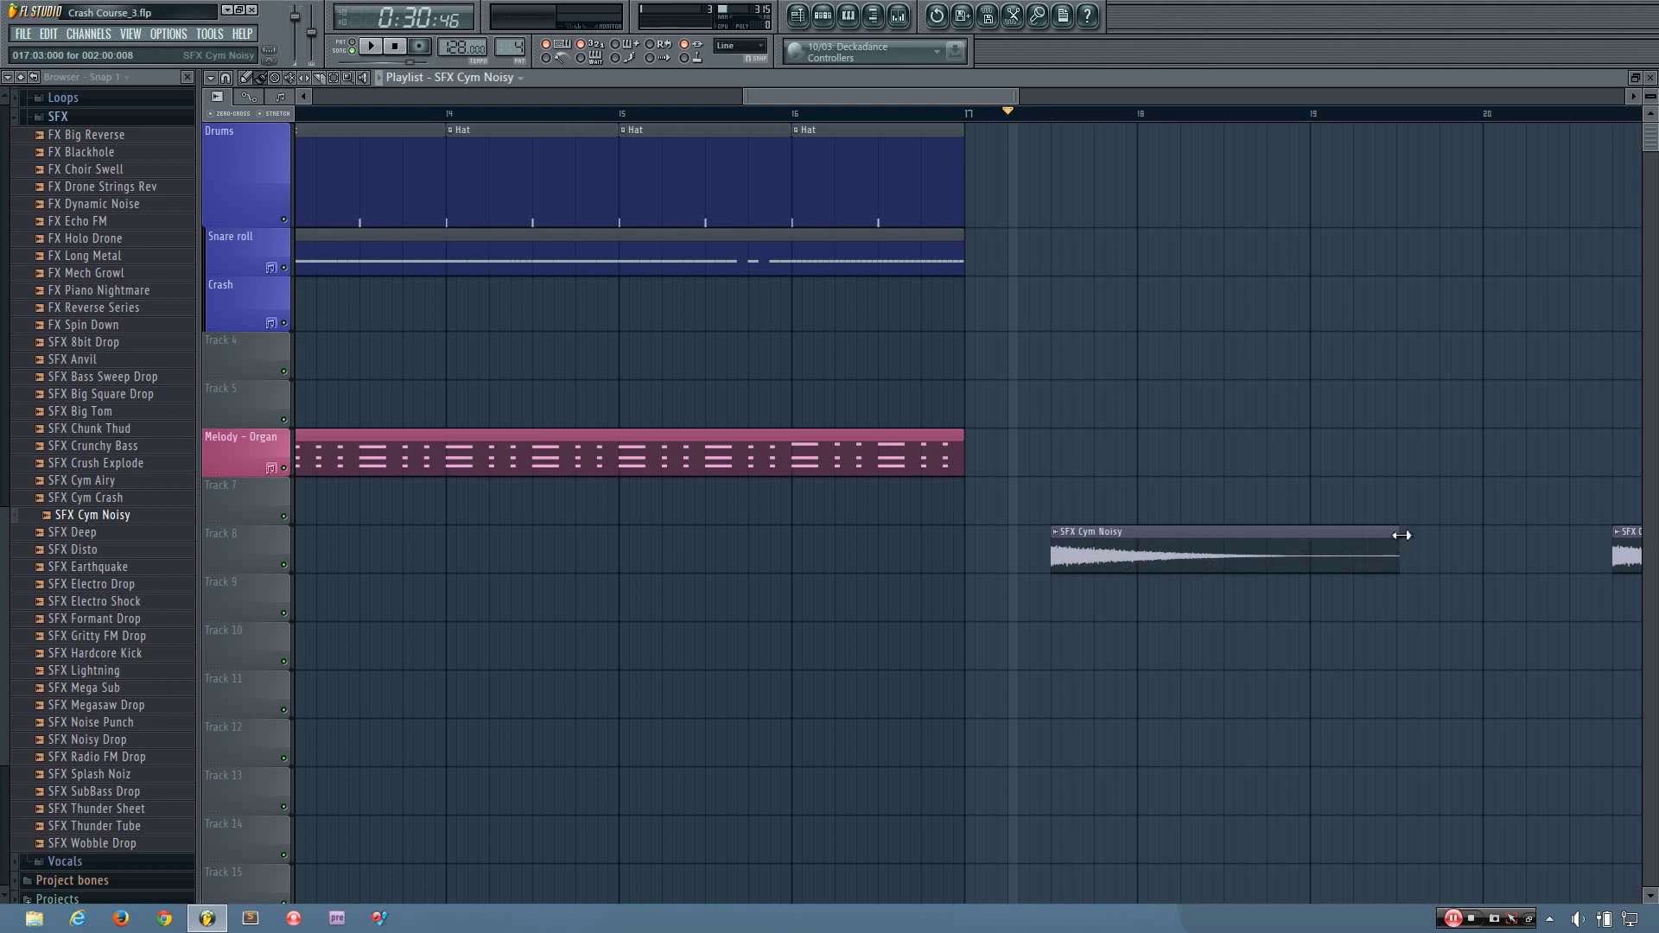
{"action": "left_click_drag", "start_coordinate": [1397, 535], "coordinate": [1650, 553]}
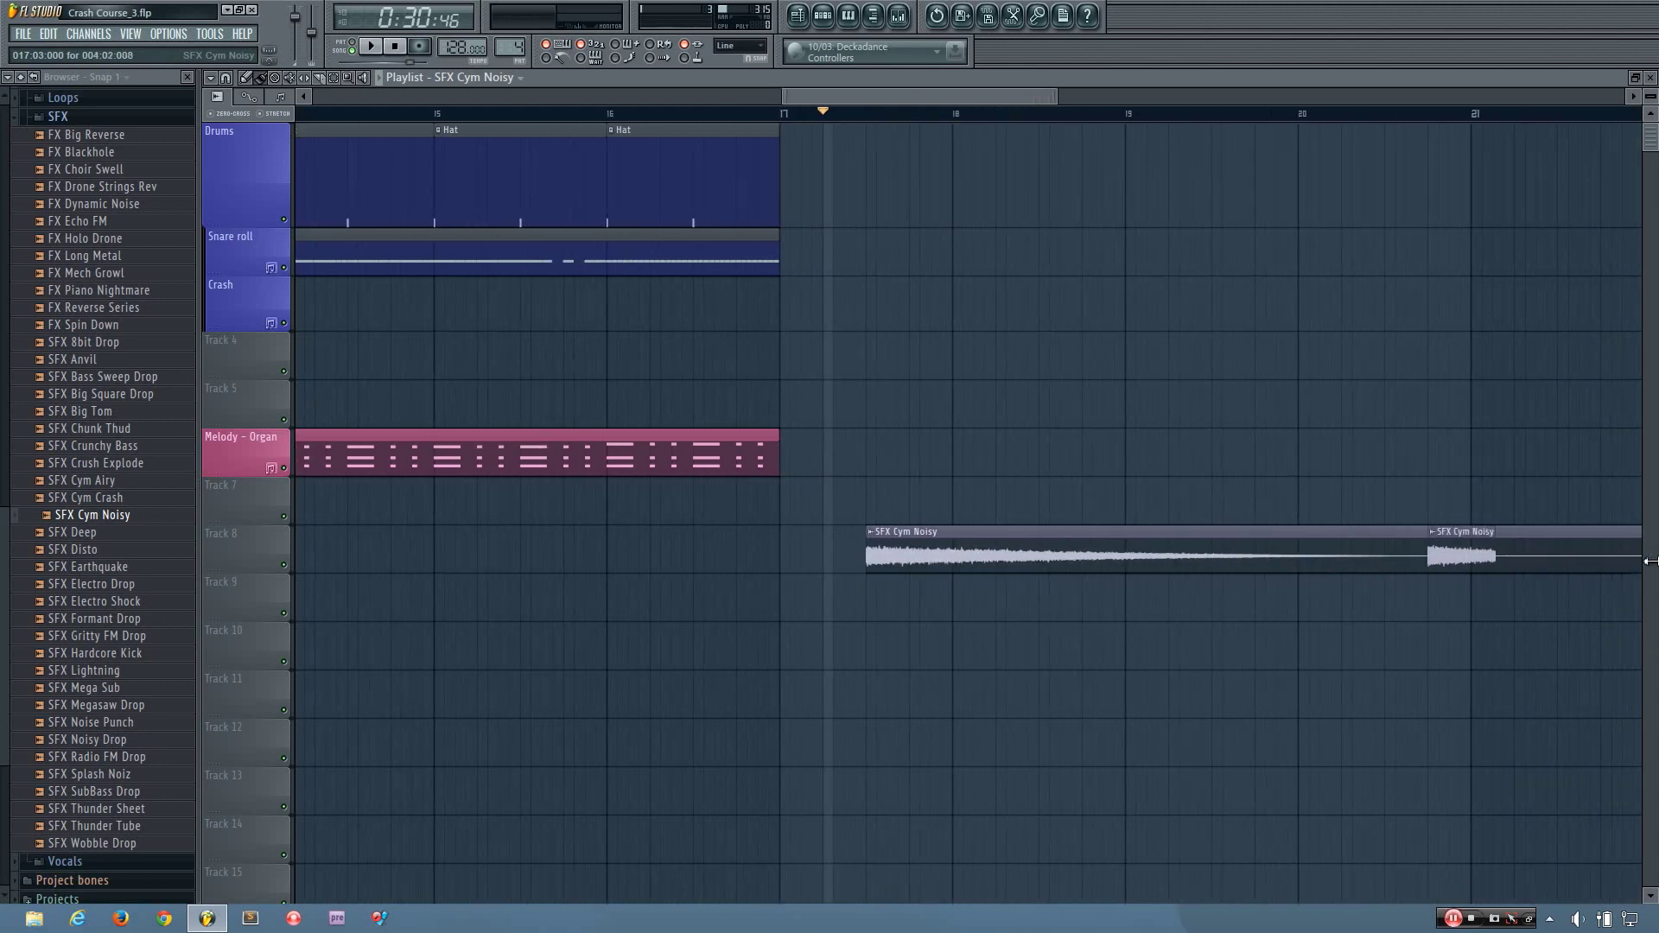
{"action": "left_click_drag", "start_coordinate": [1461, 588], "coordinate": [1586, 567]}
{"action": "key", "text": "space"}
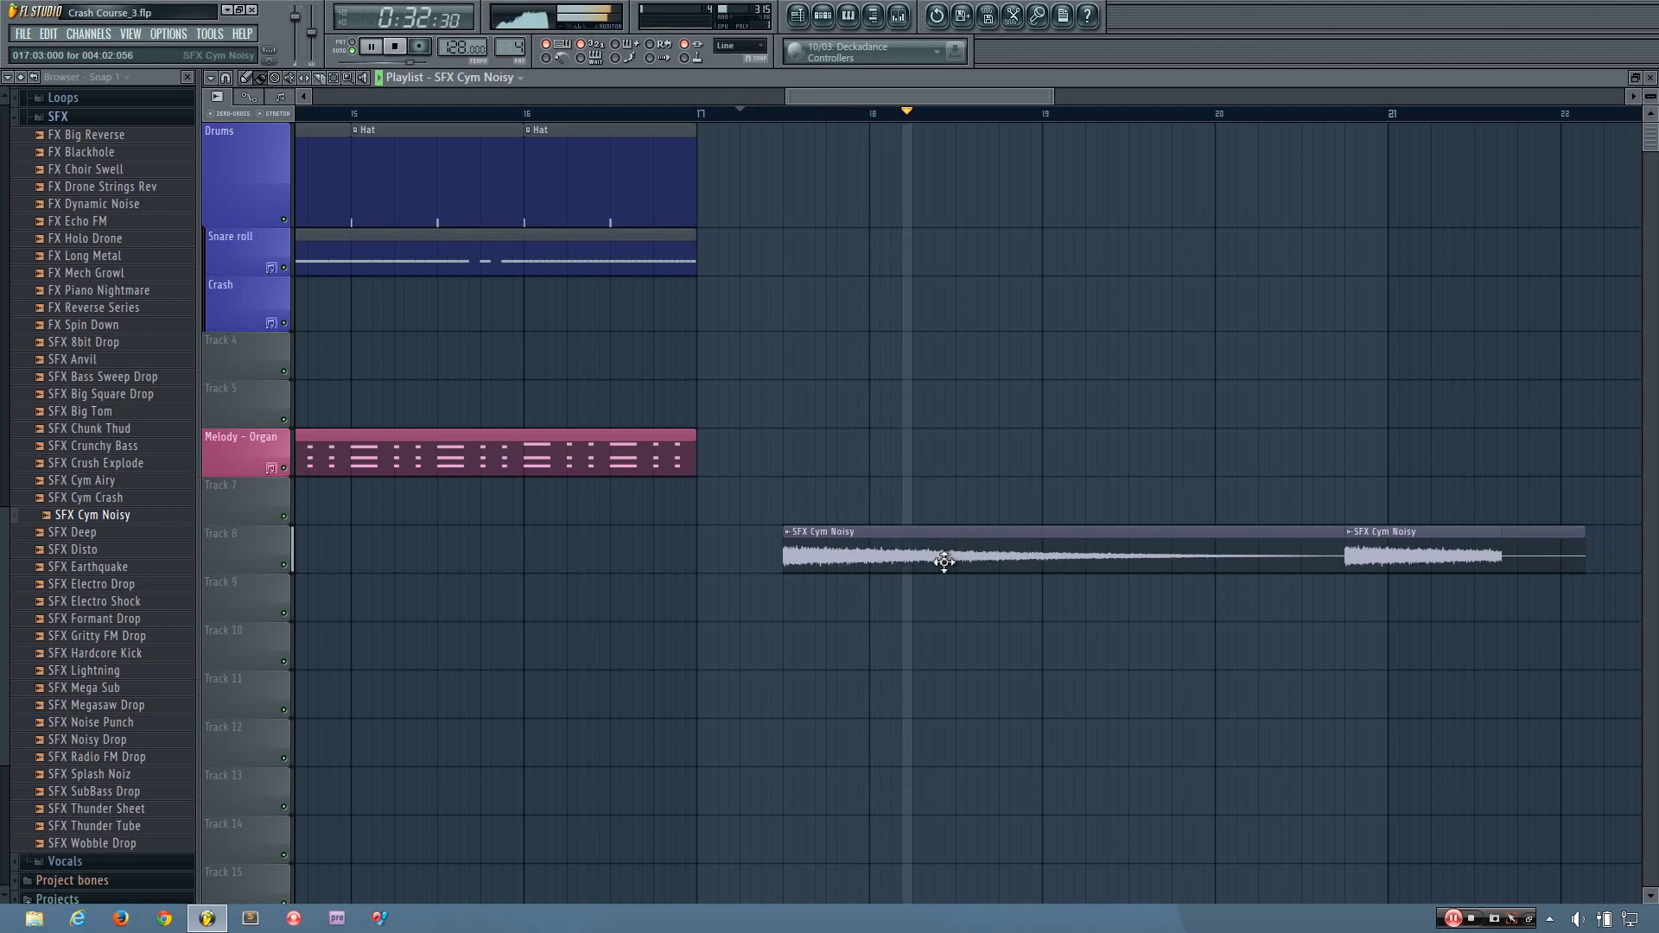
{"action": "key", "text": "space"}
{"action": "left_click_drag", "start_coordinate": [878, 559], "coordinate": [795, 510]}
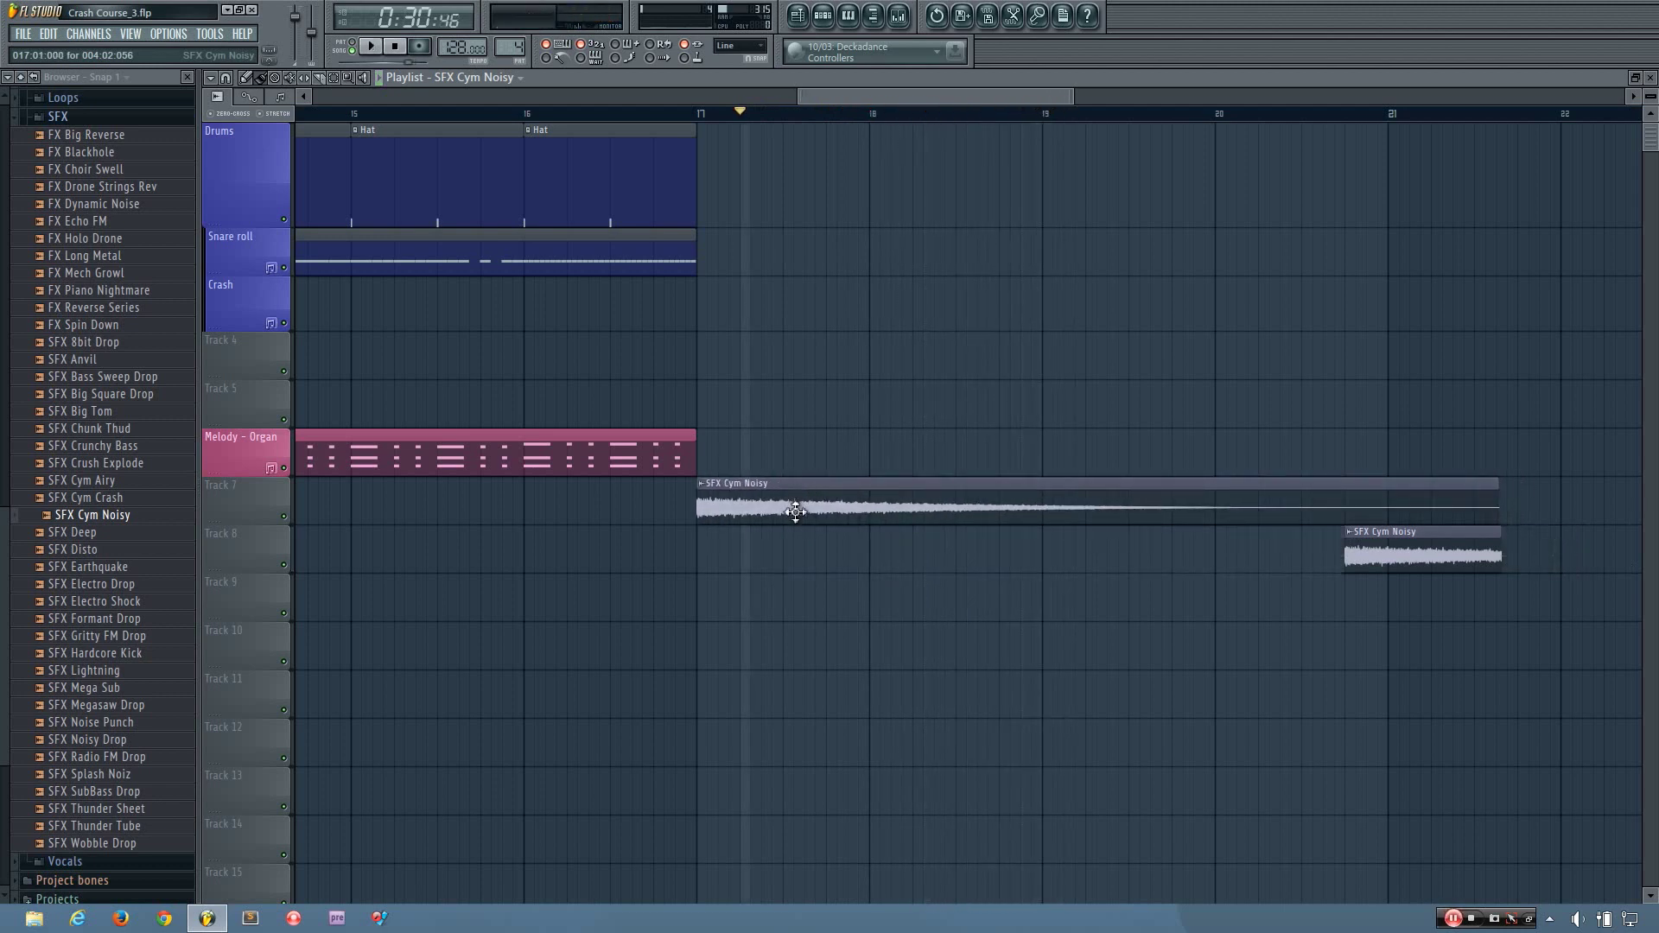
Step: Try Auto time stretching on SFX Cym Noisy and listen from bar 17
{"action": "double_click", "coordinate": [795, 512]}
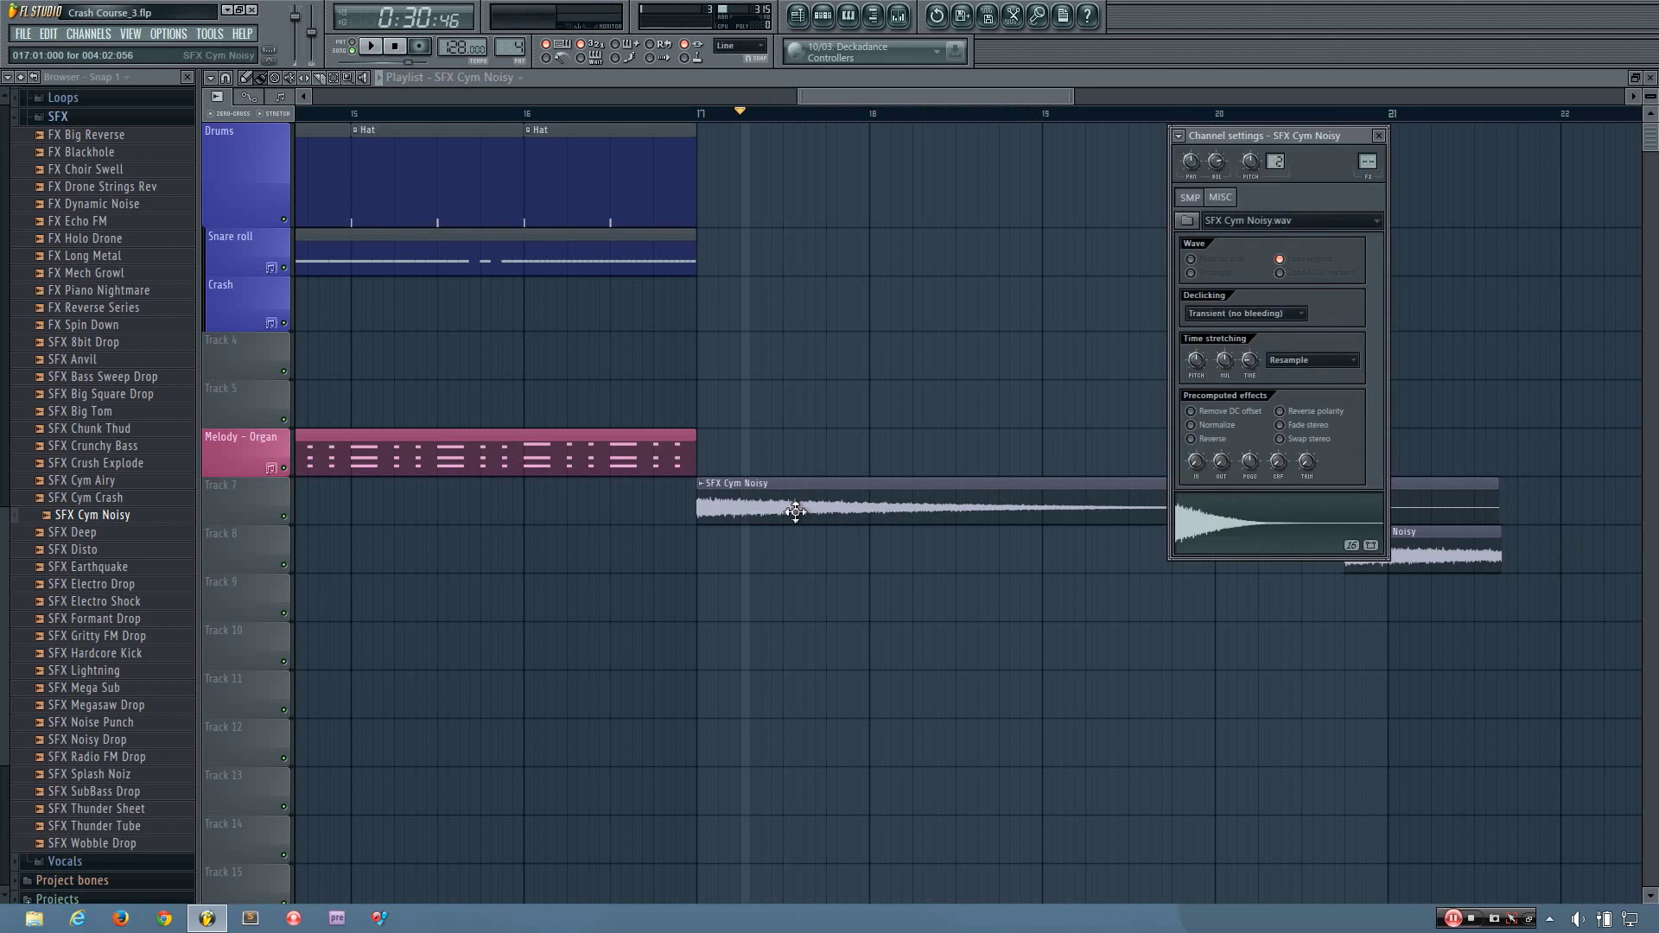
{"action": "left_click", "coordinate": [1297, 362]}
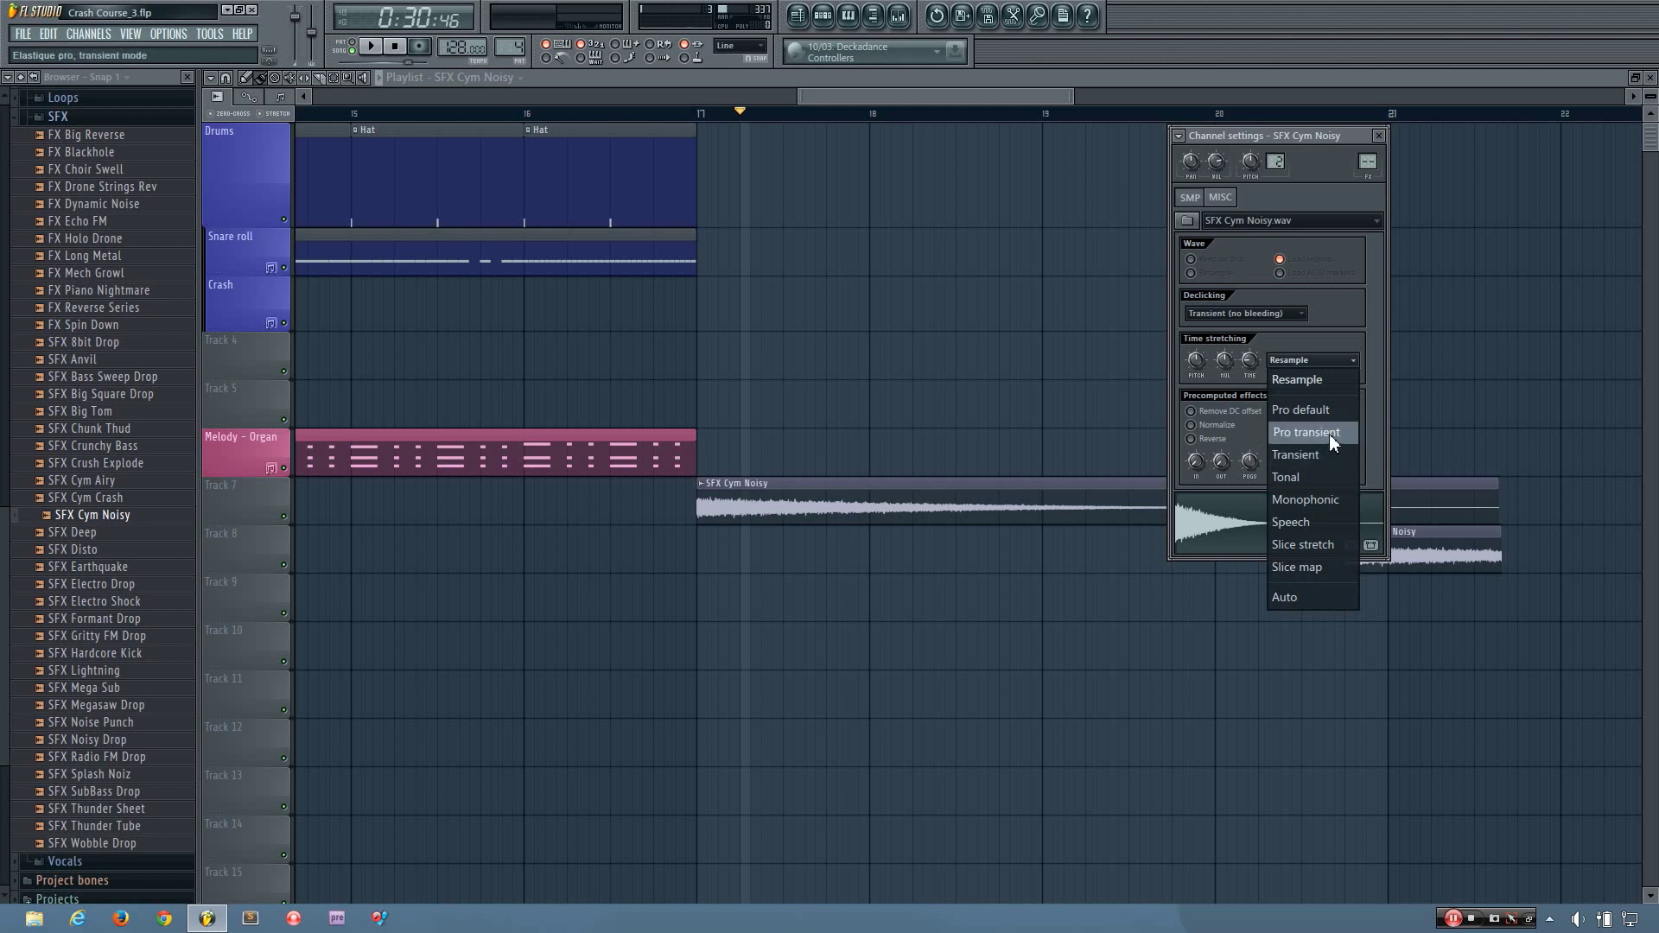
{"action": "left_click", "coordinate": [1305, 595]}
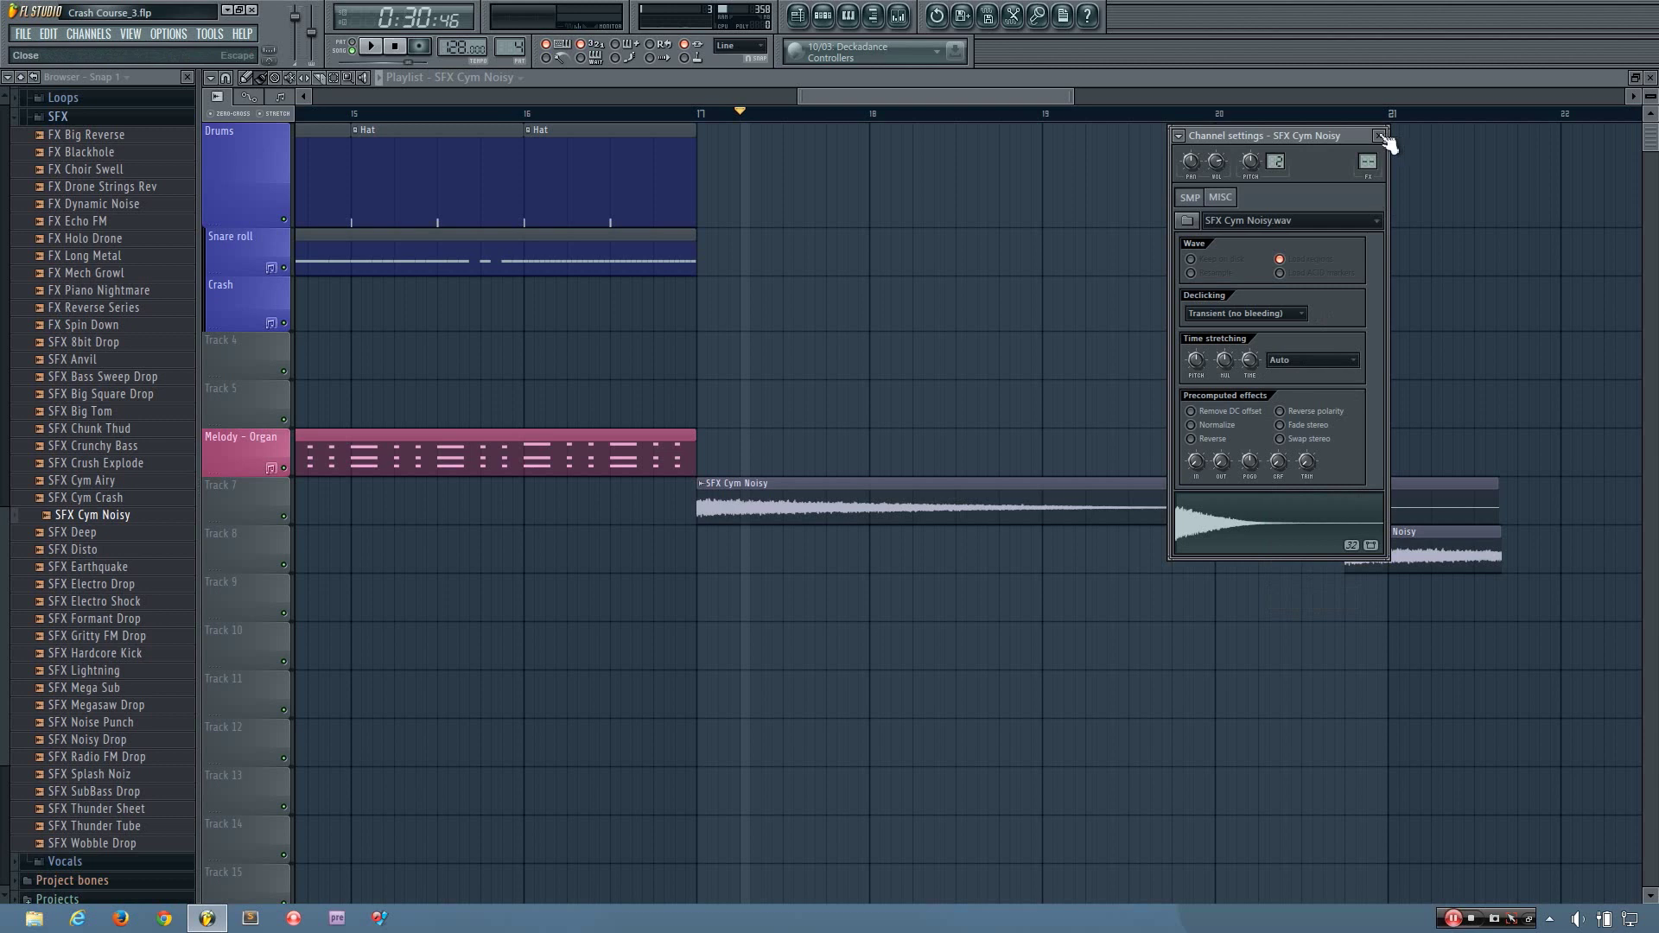
{"action": "left_click", "coordinate": [1379, 136]}
{"action": "key", "text": "space"}
{"action": "left_click", "coordinate": [690, 113]}
{"action": "key", "text": "space"}
Step: Switch the SFX Cym Noisy time stretching to Monophonic and audition it
{"action": "double_click", "coordinate": [909, 515]}
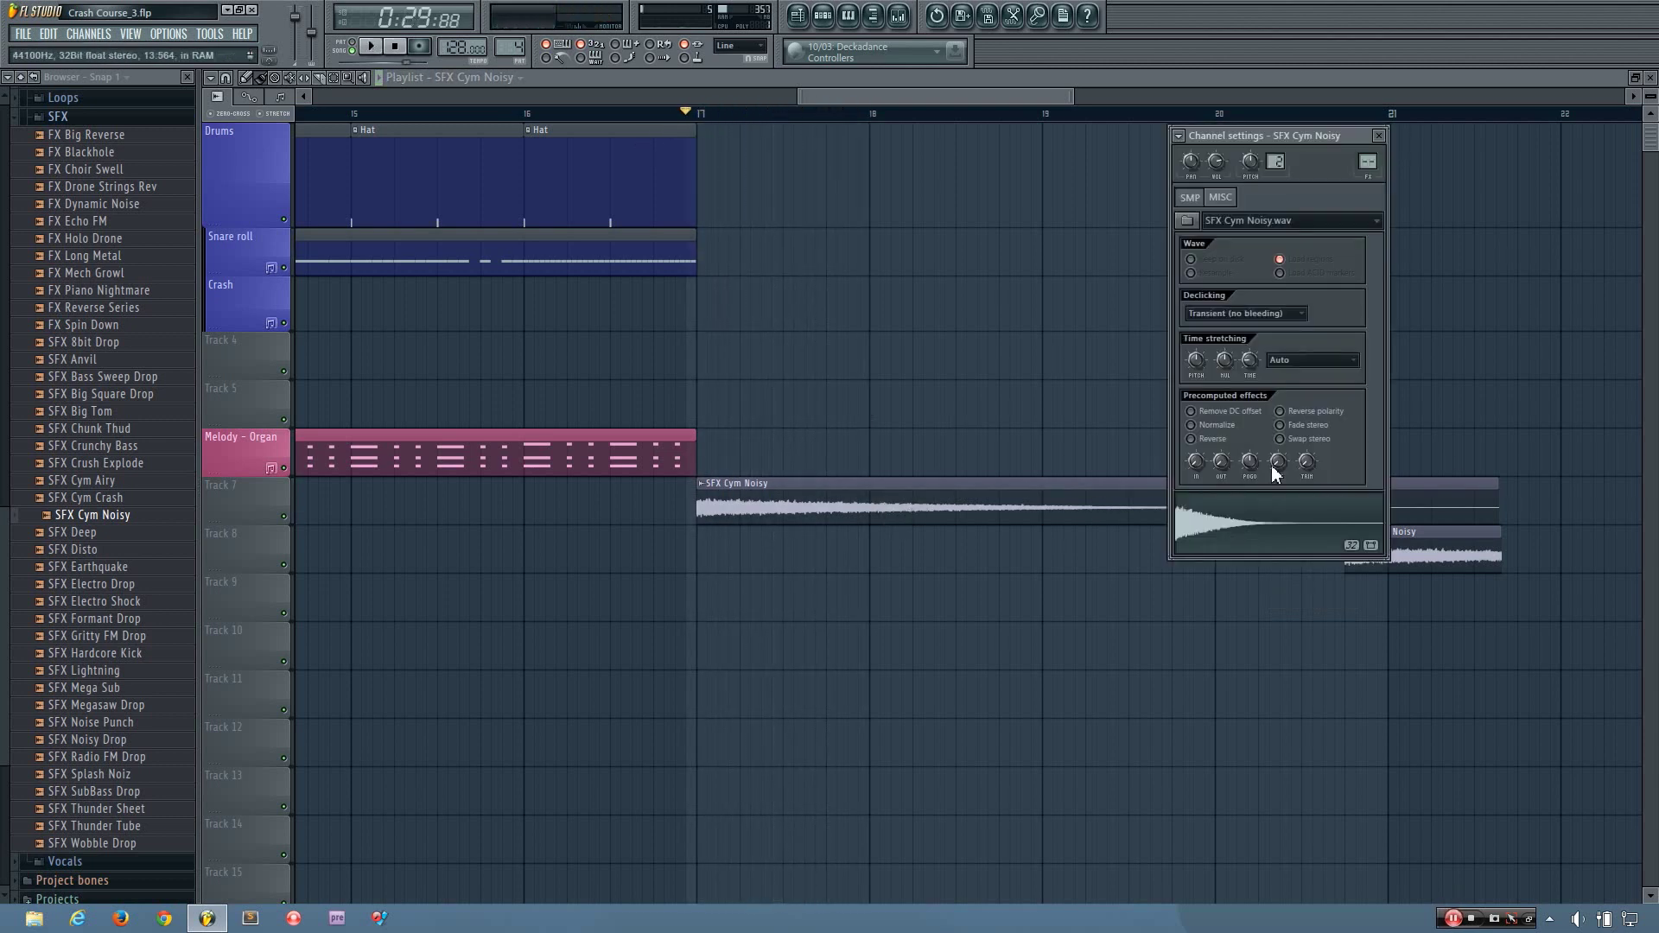
{"action": "left_click", "coordinate": [1313, 360]}
{"action": "left_click", "coordinate": [1305, 501]}
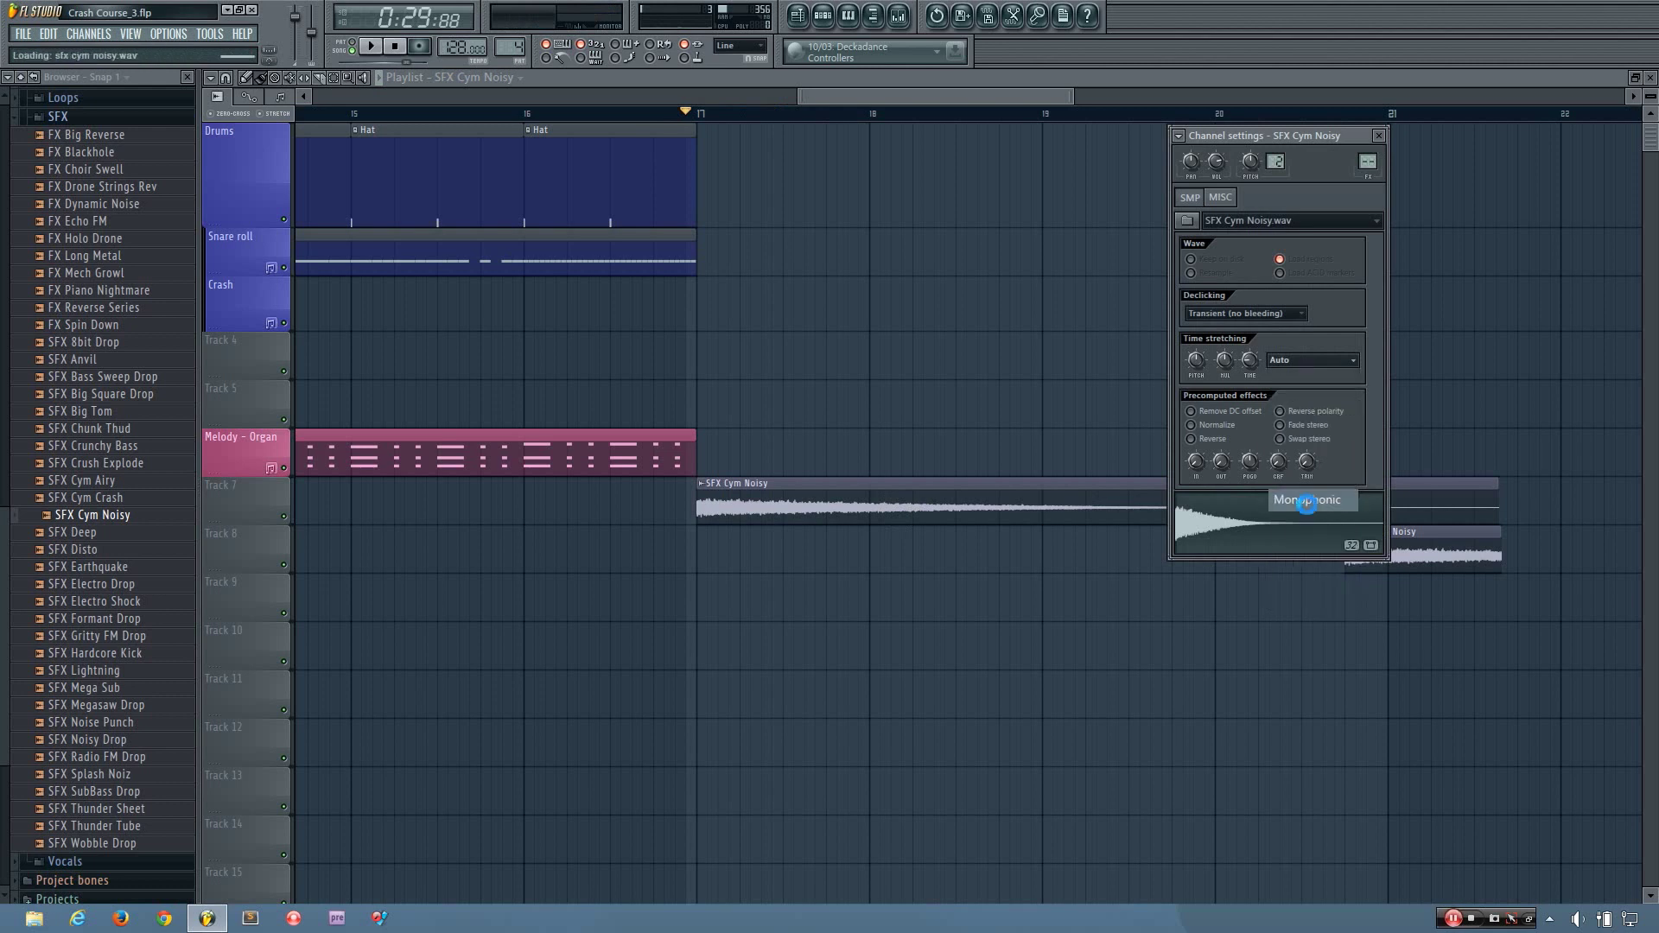
{"action": "key", "text": "space"}
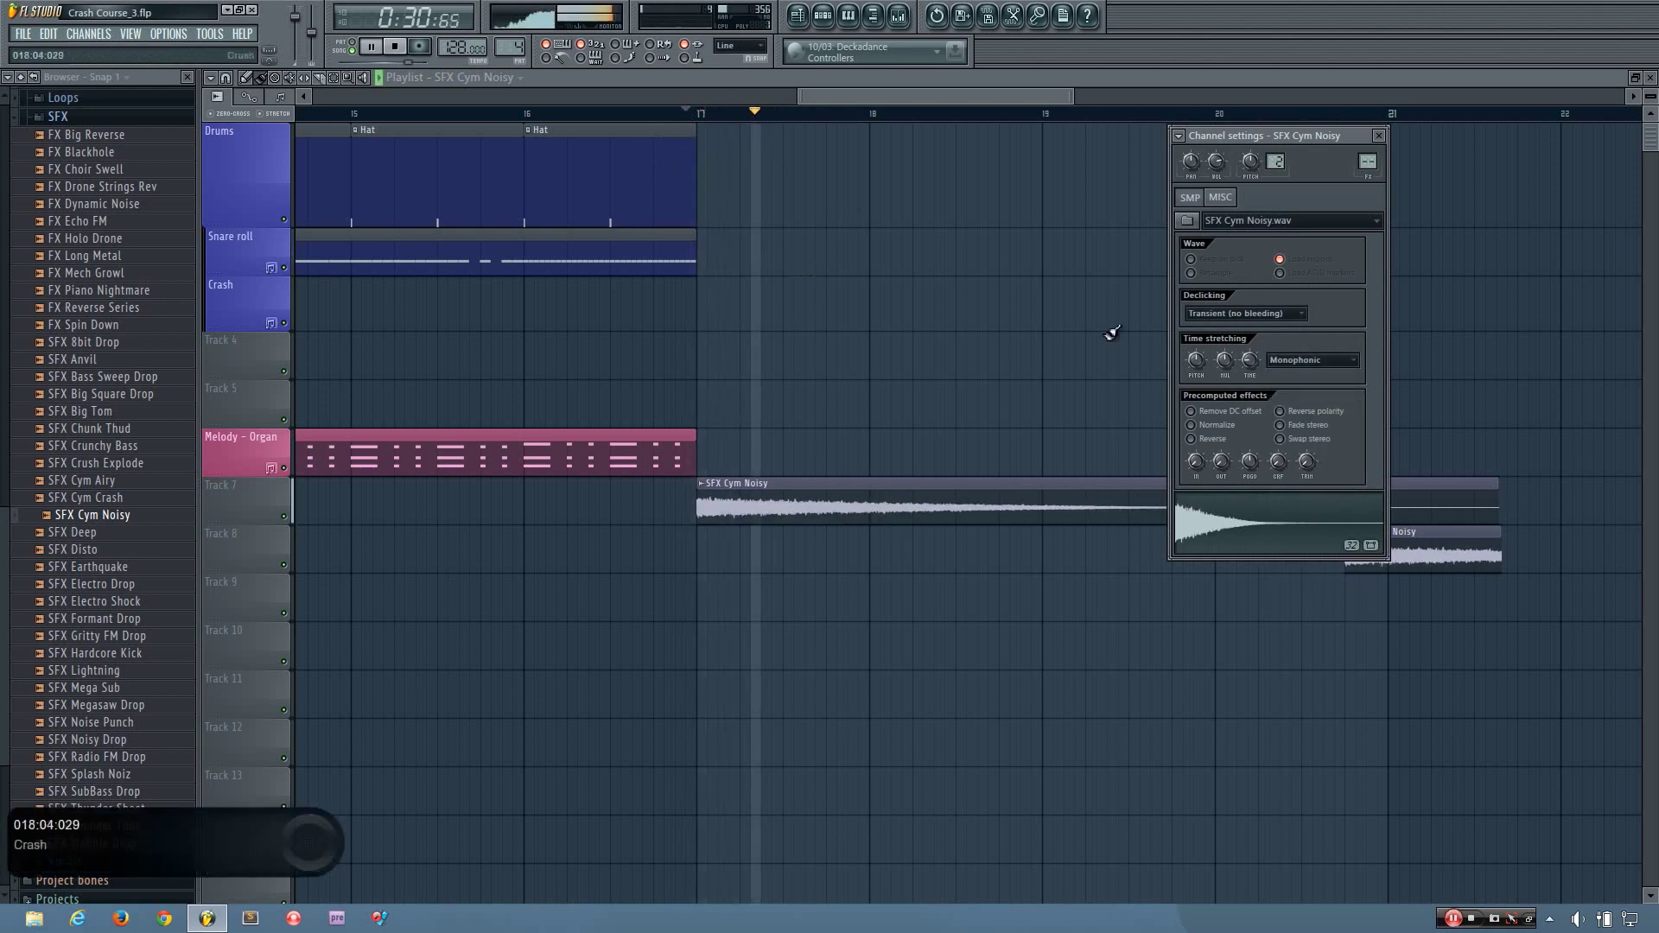
{"action": "key", "text": "space"}
{"action": "left_click", "coordinate": [1327, 362]}
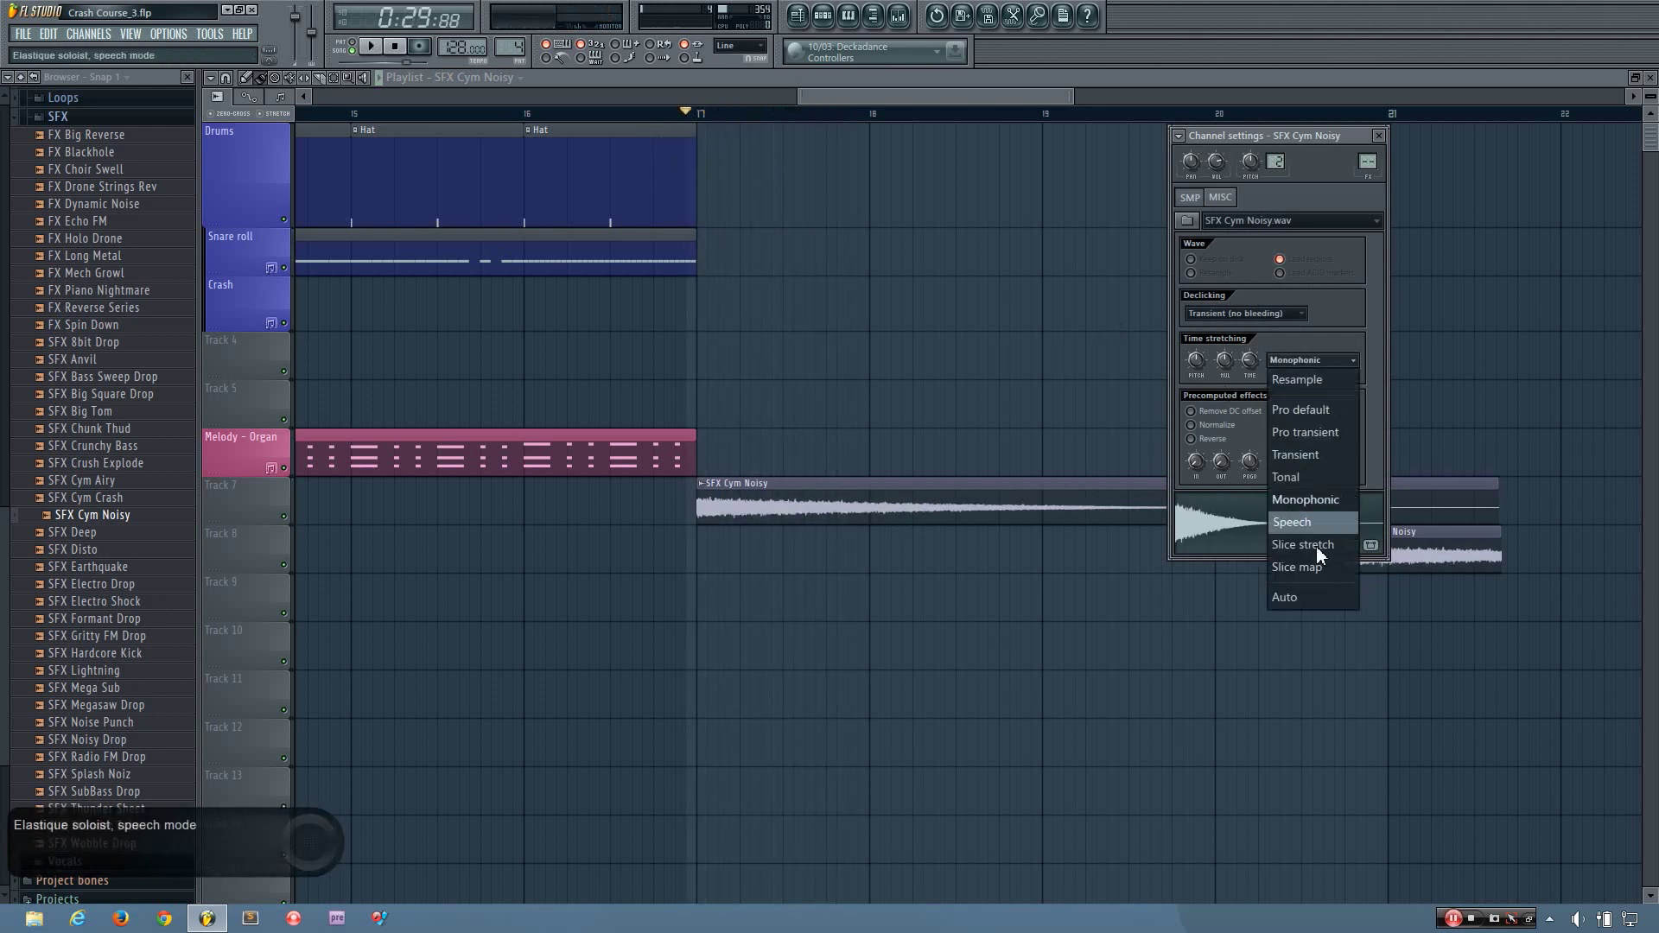
{"action": "left_click", "coordinate": [964, 418]}
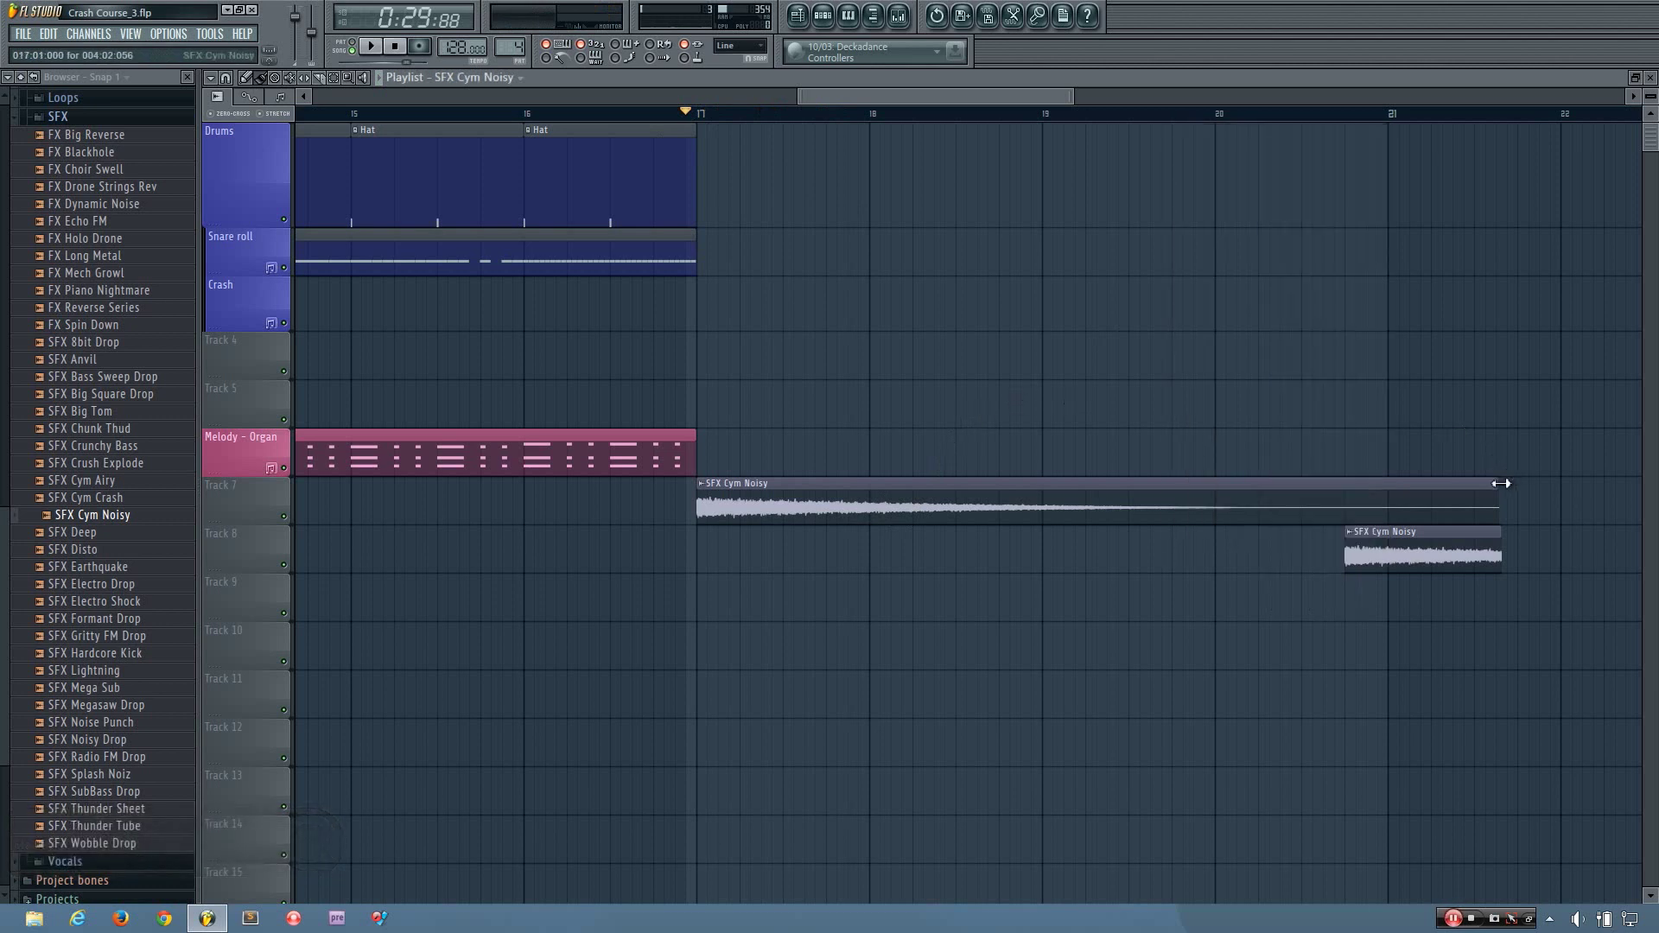
Step: Shorten the Track 7 cymbal clip to about bar 17.9, adjust TIME, and play to check
{"action": "left_click_drag", "start_coordinate": [1501, 484], "coordinate": [852, 605]}
{"action": "double_click", "coordinate": [785, 510]}
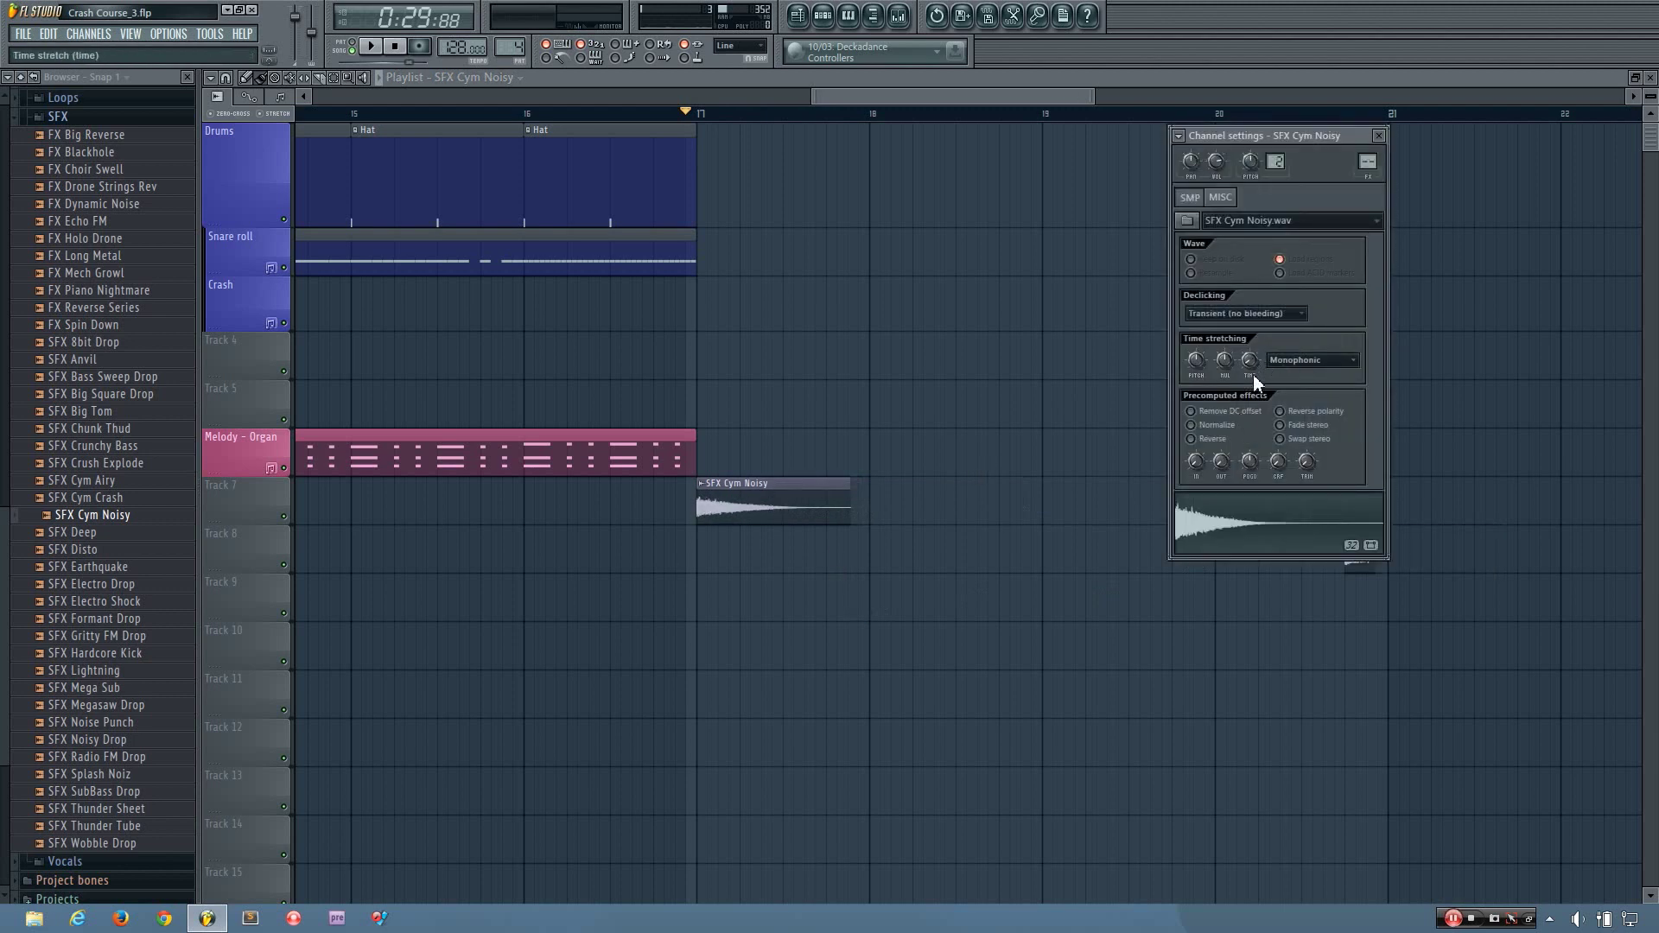
{"action": "scroll", "coordinate": [1251, 363], "scroll_direction": "down", "scroll_amount": 2}
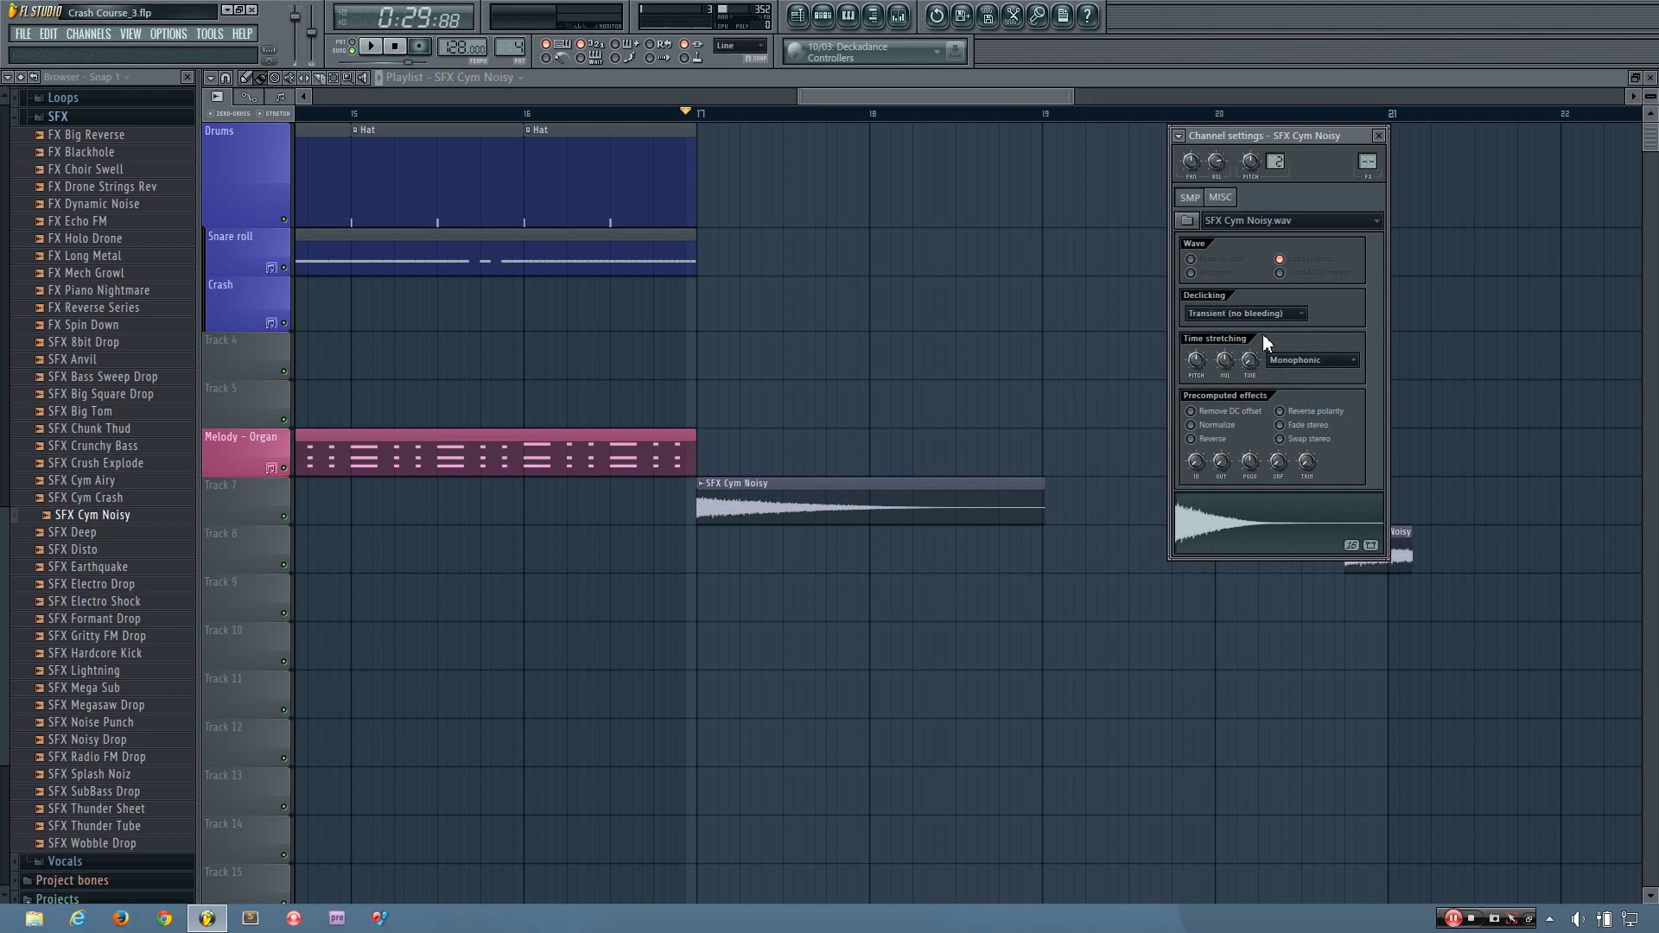
{"action": "left_click", "coordinate": [1379, 137]}
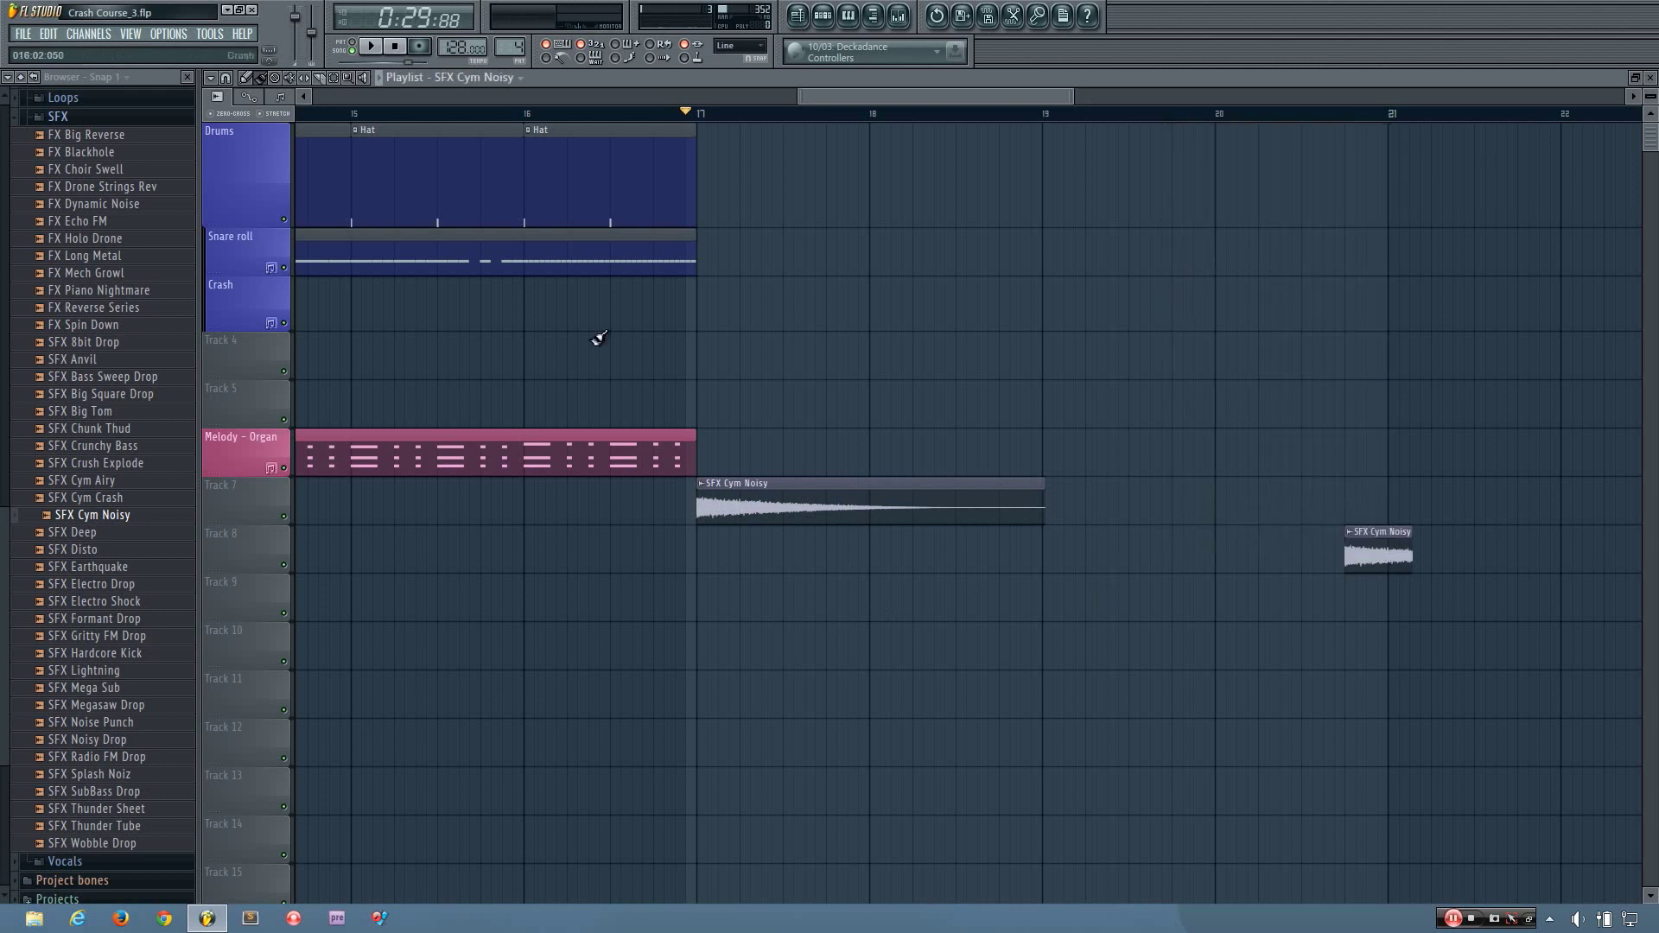
{"action": "key", "text": "space"}
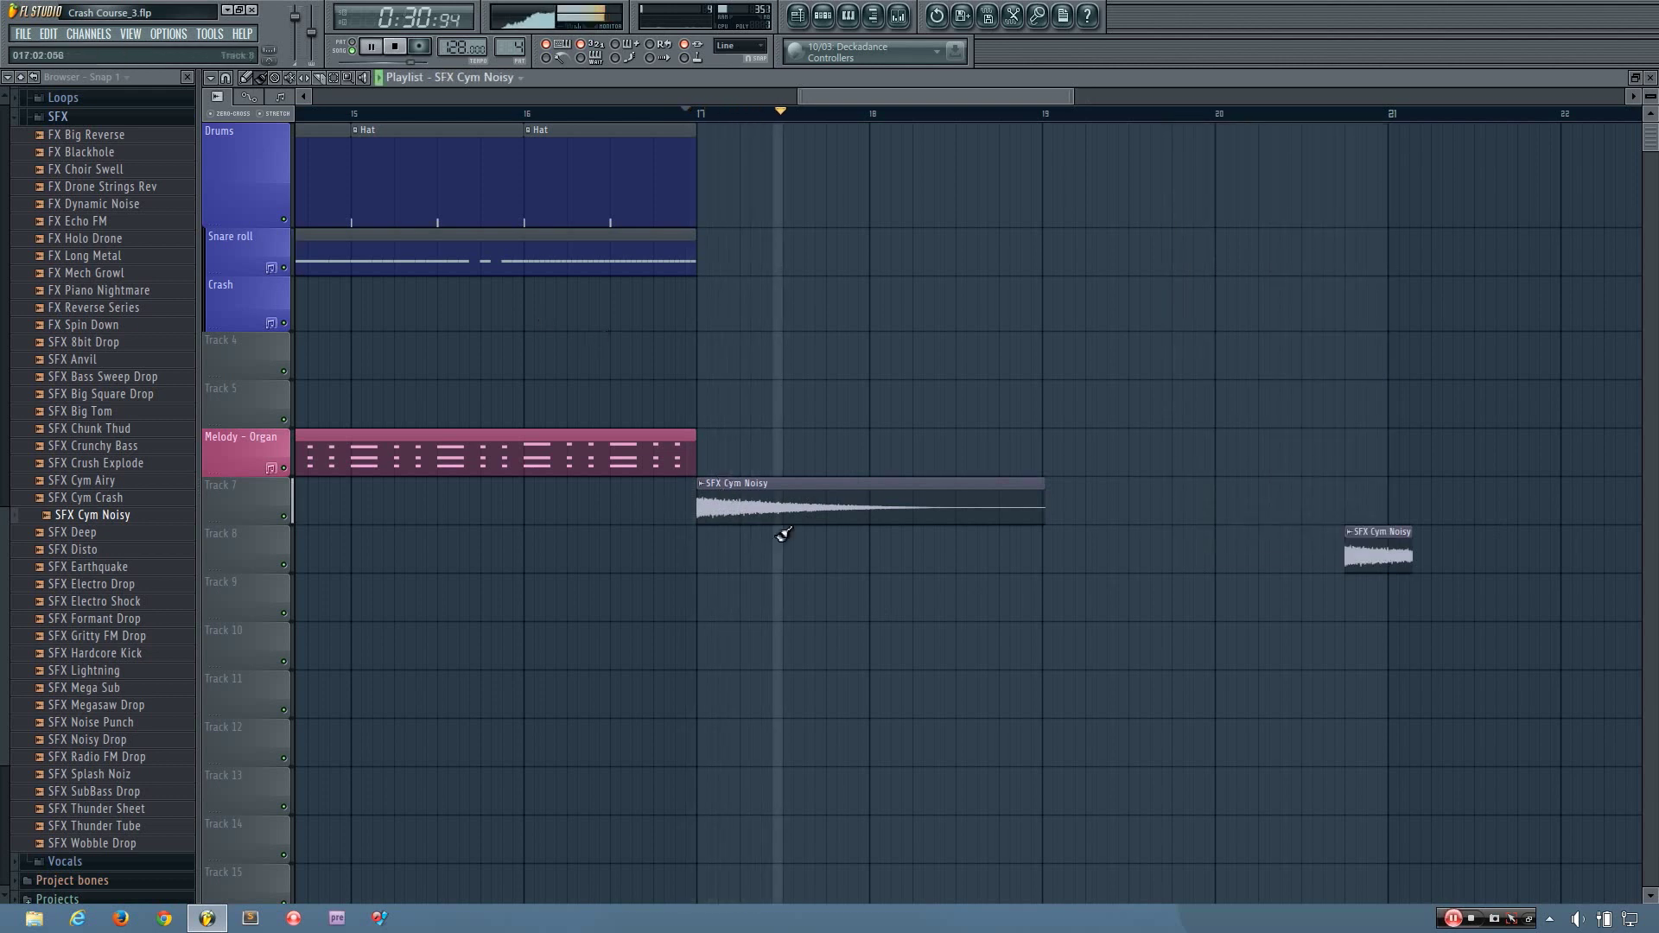
{"action": "scroll", "coordinate": [926, 592], "scroll_direction": "down", "scroll_amount": 4}
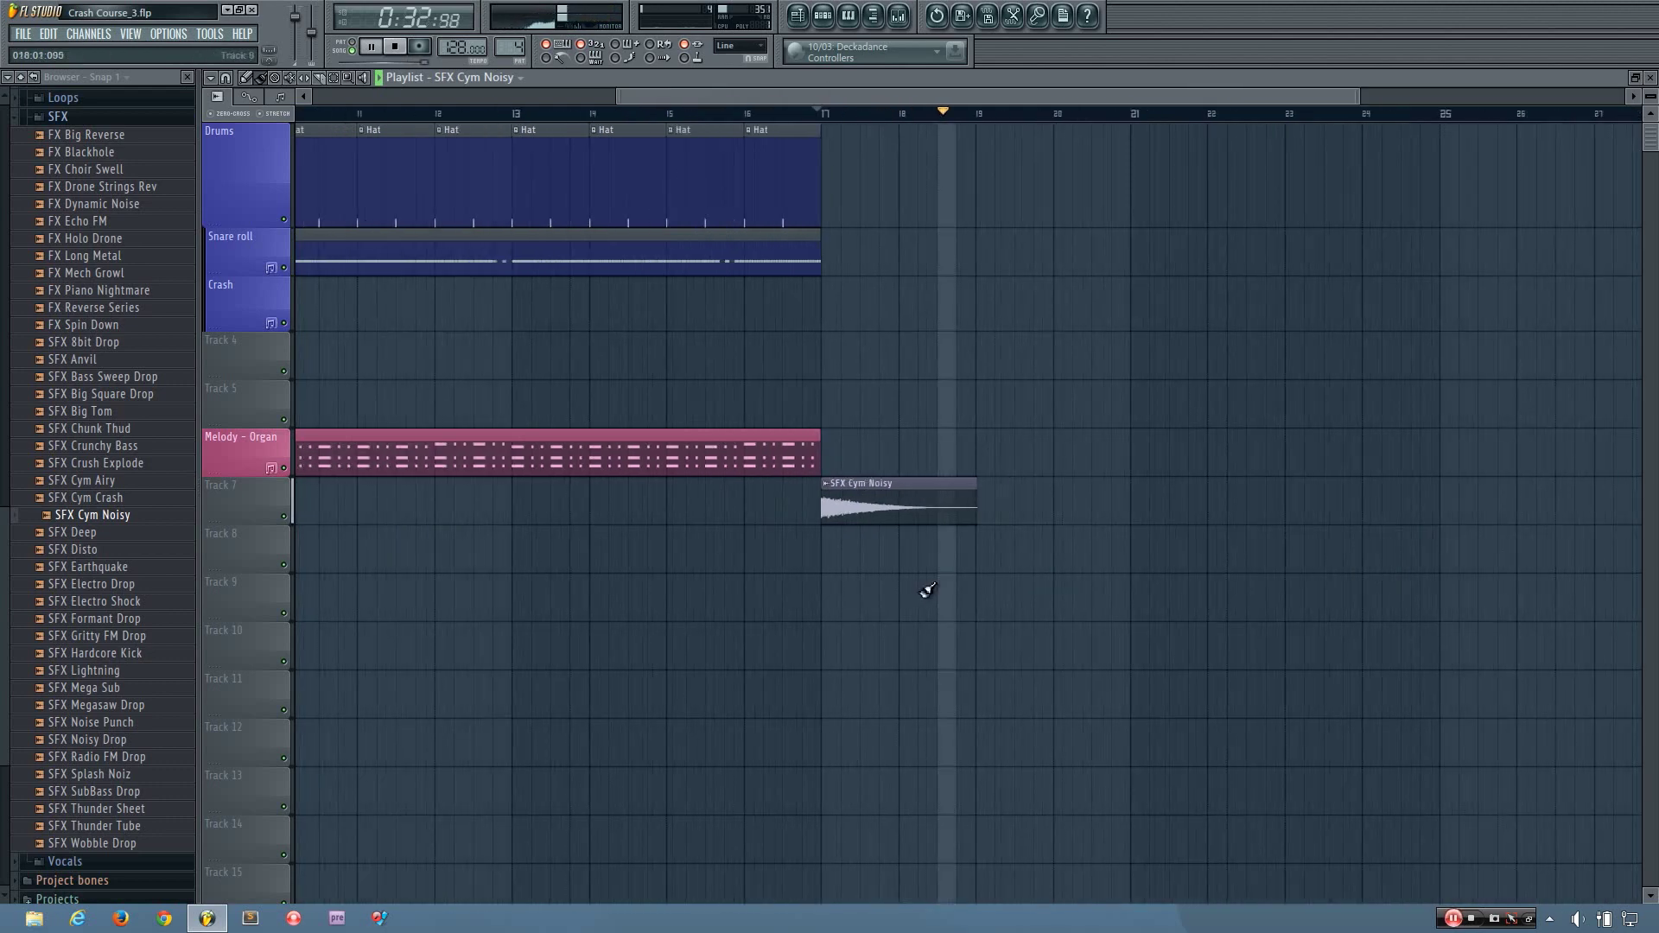
{"action": "scroll", "coordinate": [917, 584], "scroll_direction": "down", "scroll_amount": 2}
{"action": "key", "text": "space"}
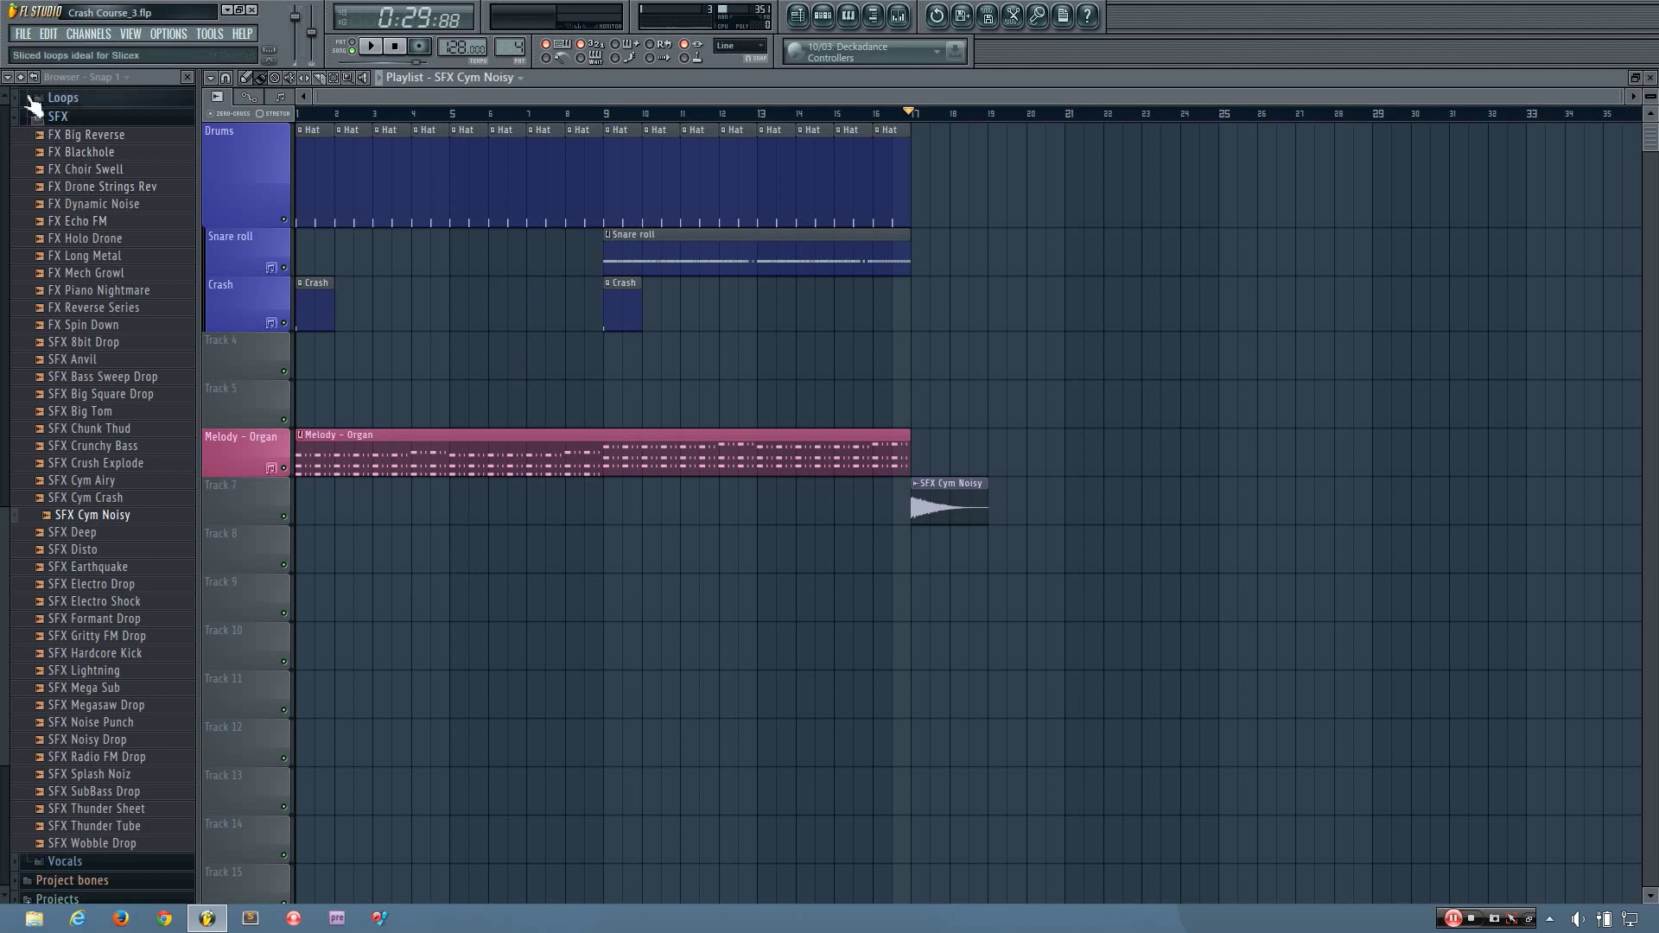
Step: Drag the Low and High samples from the desktop onto Track 4 of the Playlist
{"action": "left_click", "coordinate": [21, 77]}
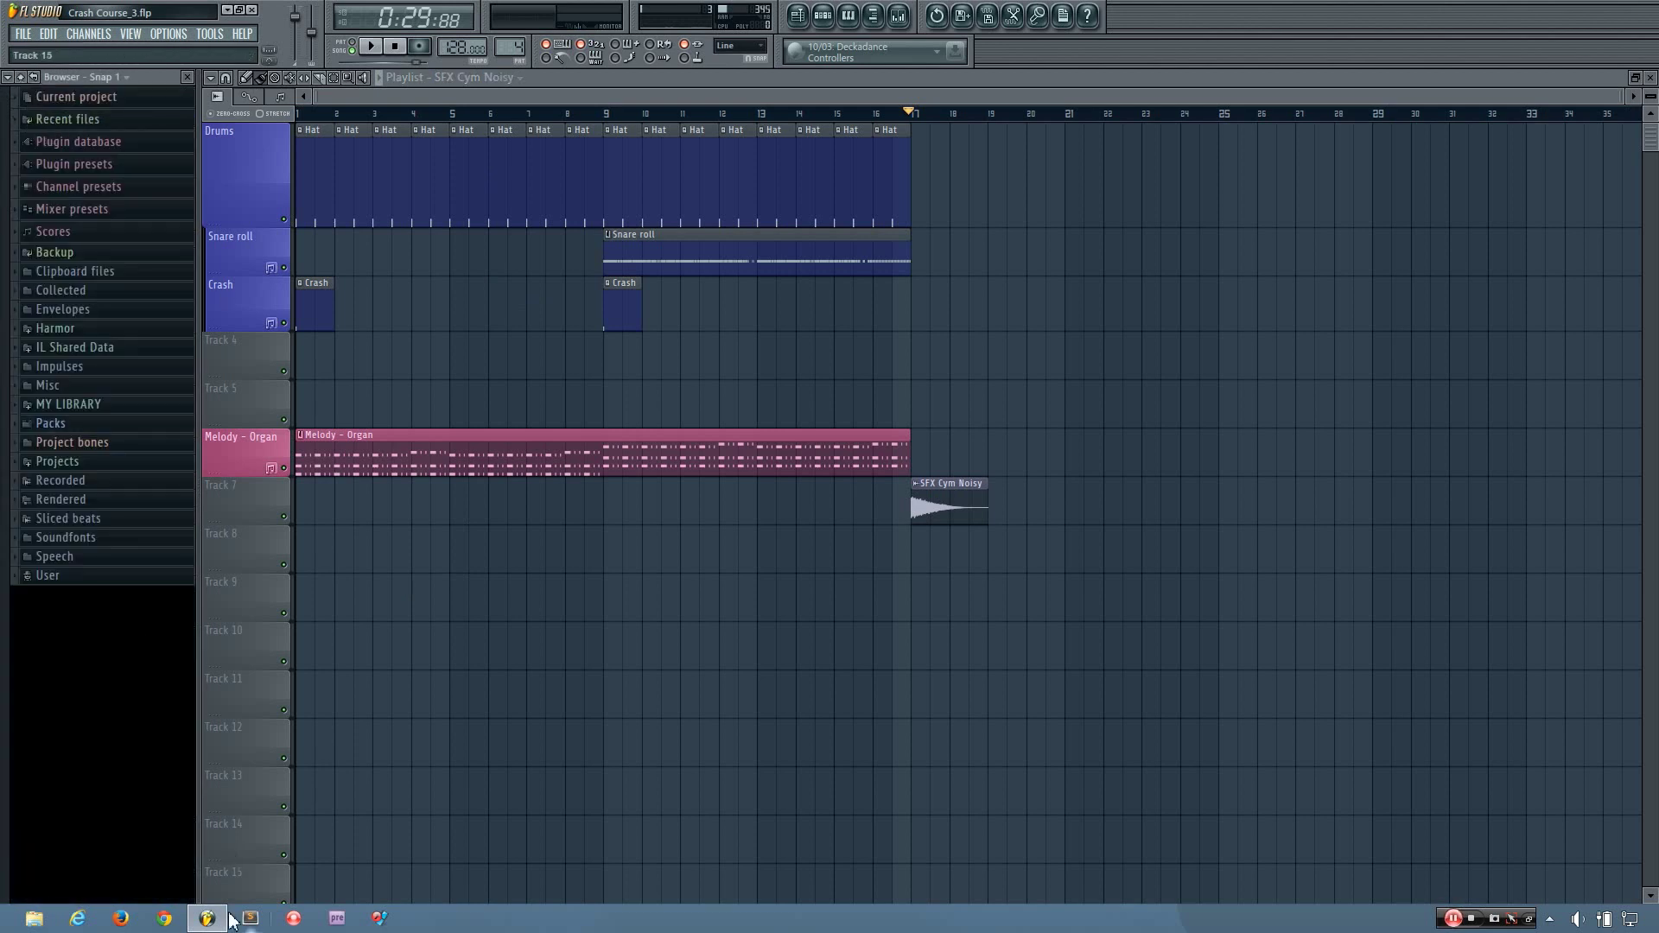
{"action": "mouse_move", "coordinate": [223, 923]}
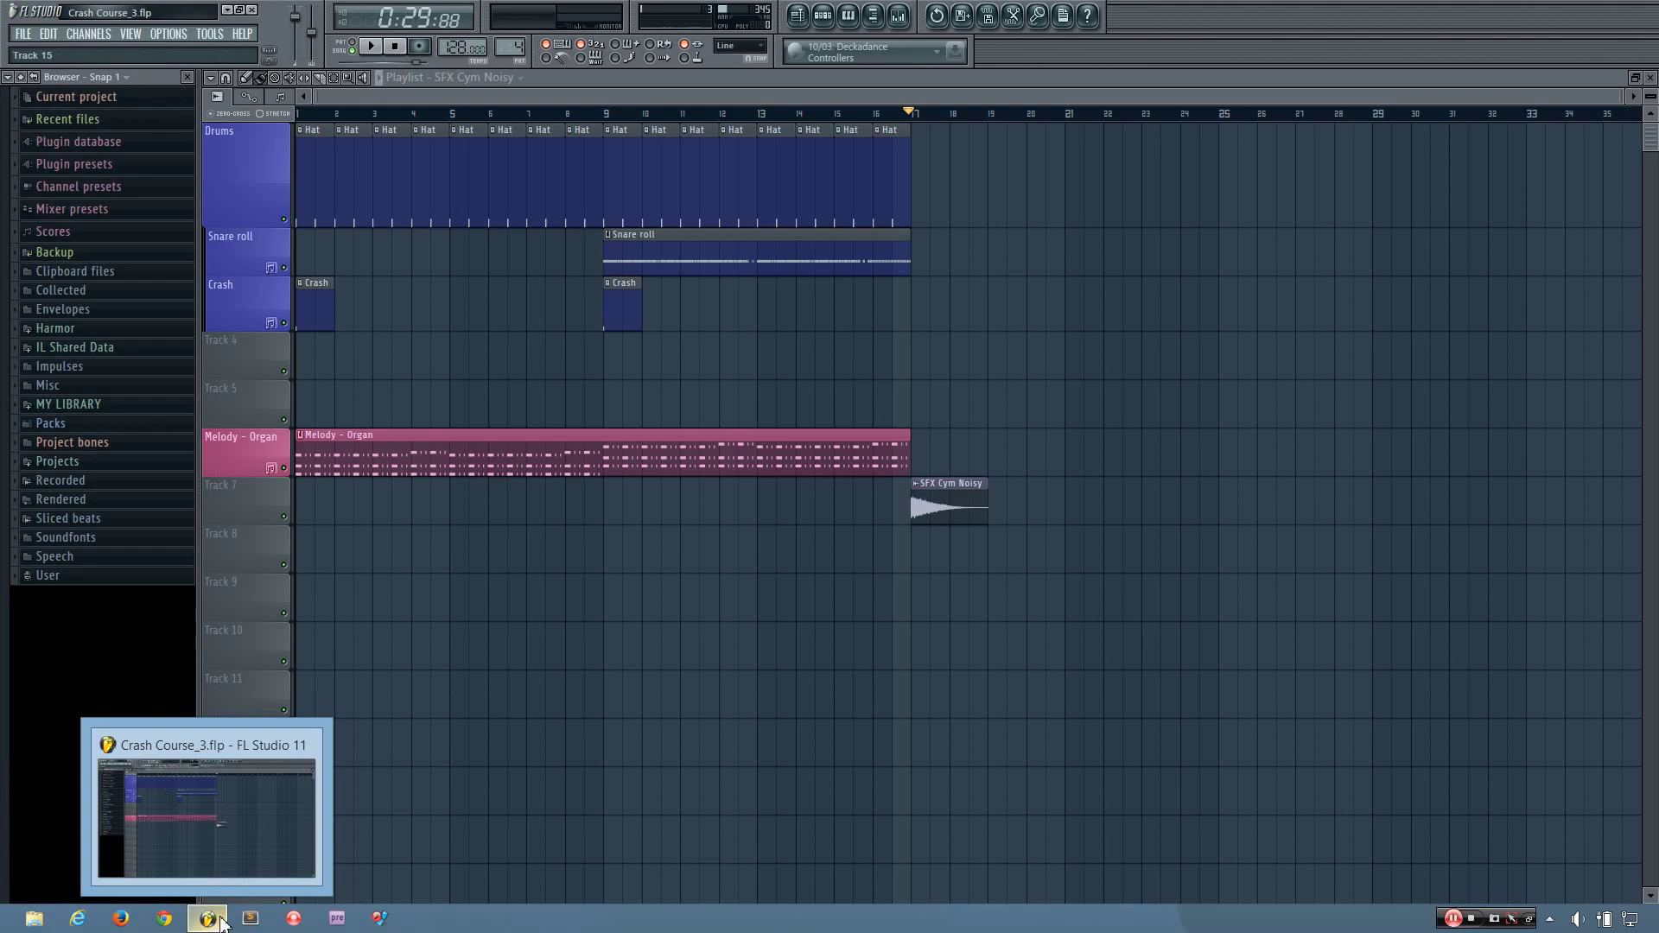
{"action": "left_click", "coordinate": [223, 924]}
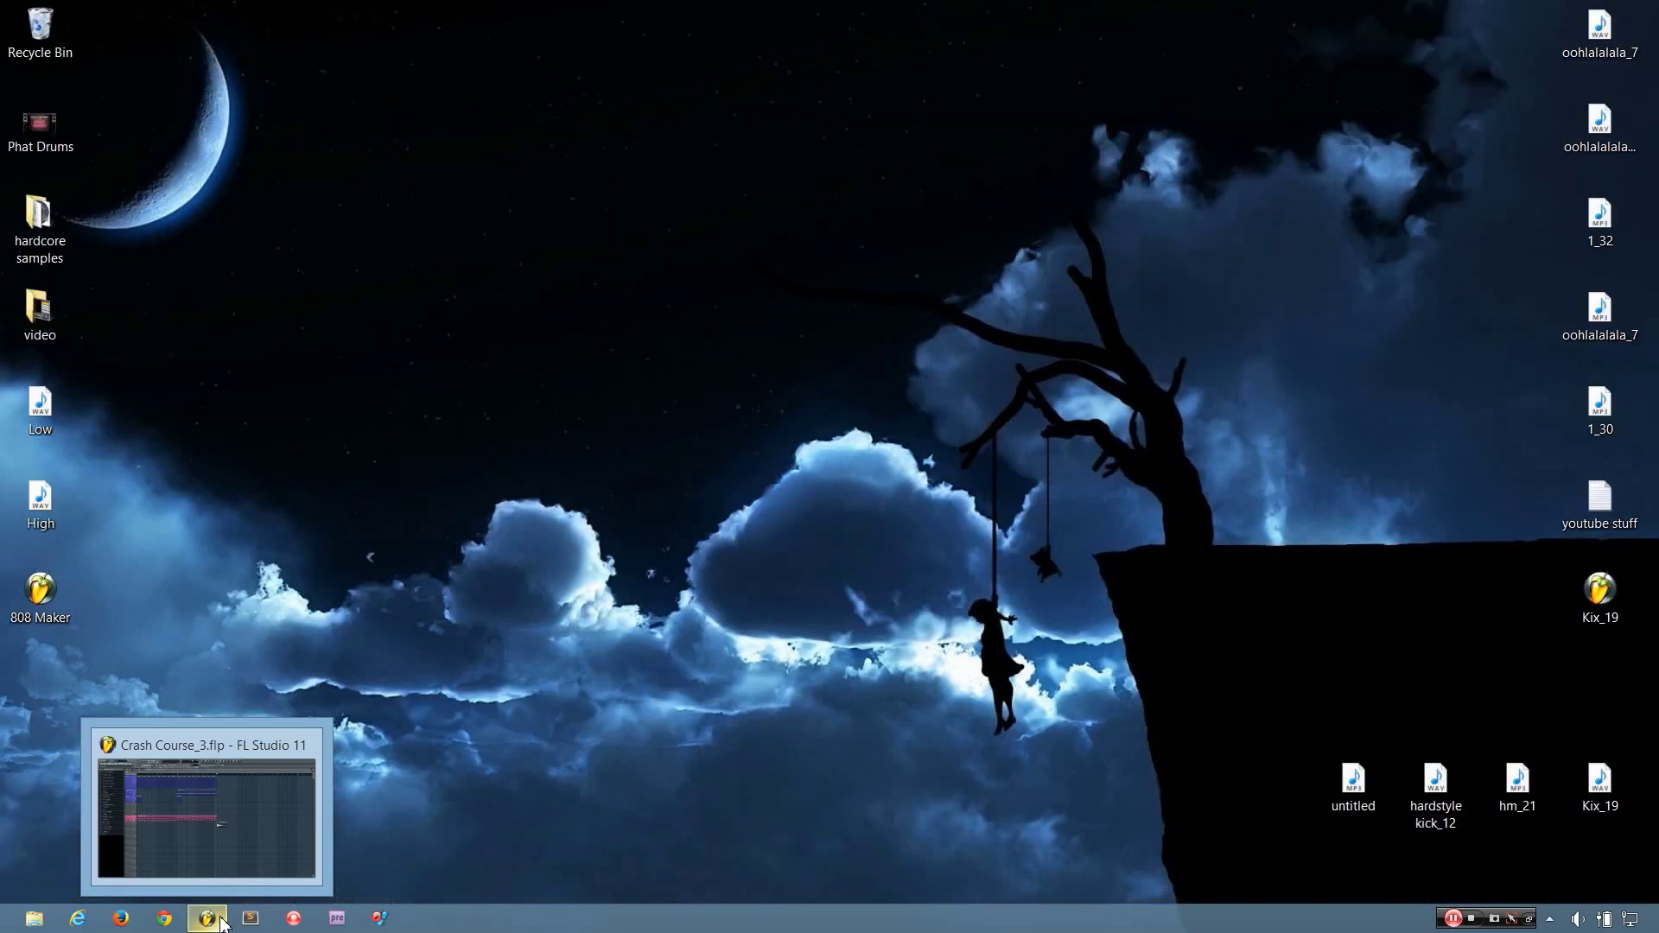
{"action": "left_click_drag", "start_coordinate": [43, 411], "coordinate": [354, 354]}
{"action": "left_click", "coordinate": [207, 919]}
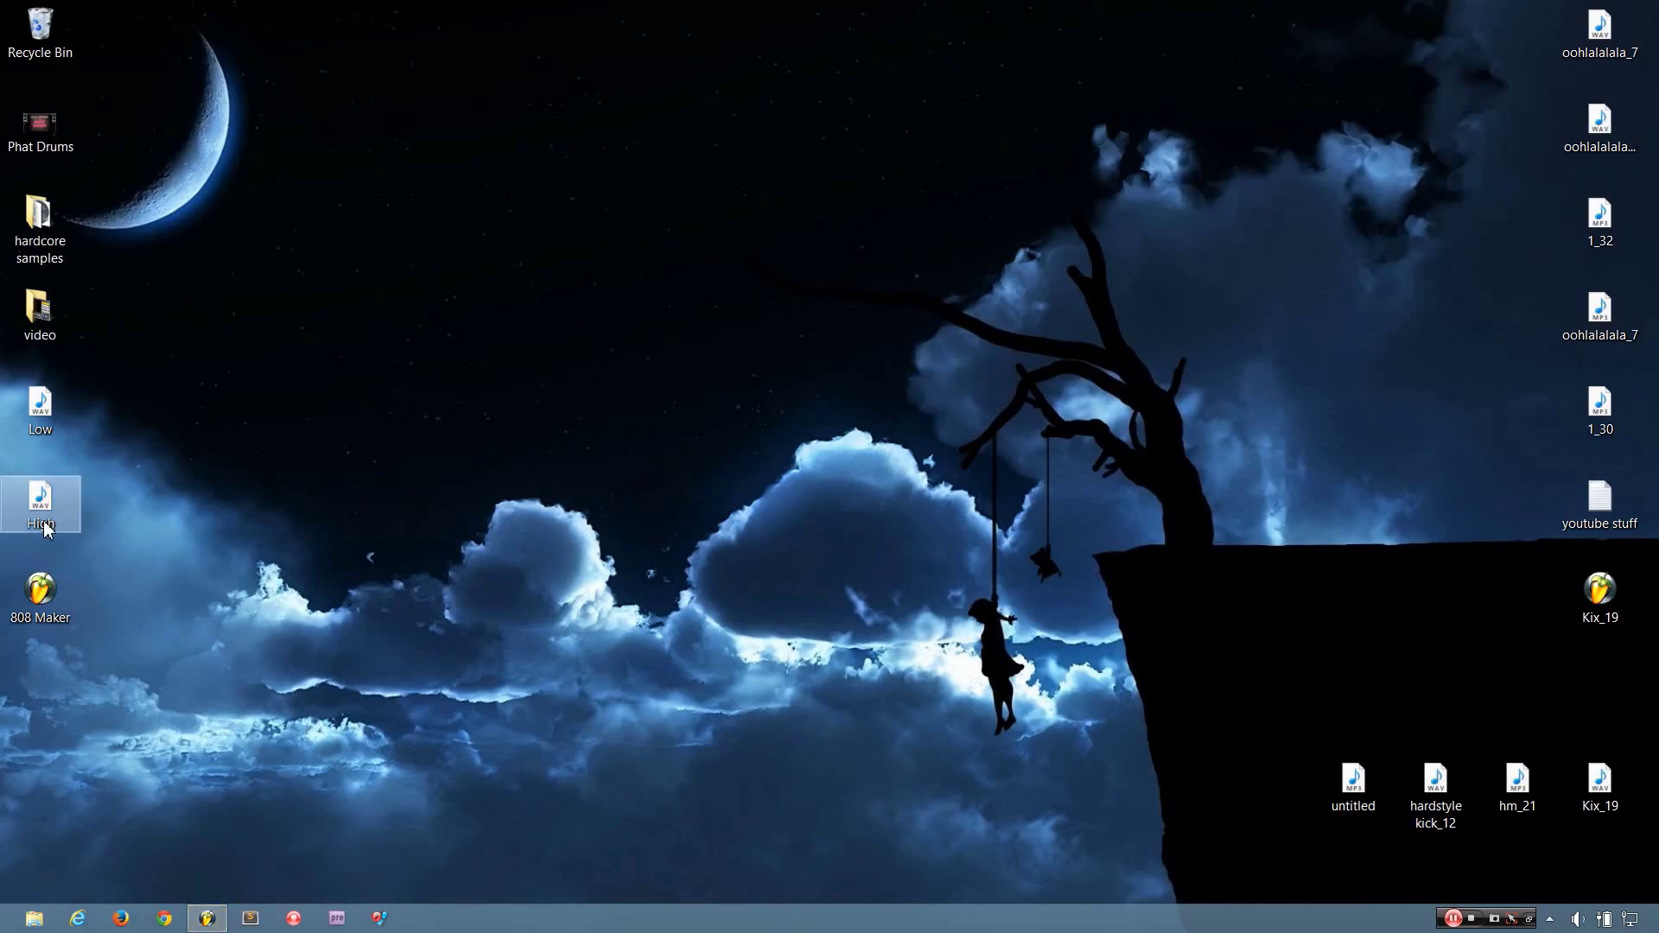
{"action": "left_click_drag", "start_coordinate": [48, 531], "coordinate": [640, 360]}
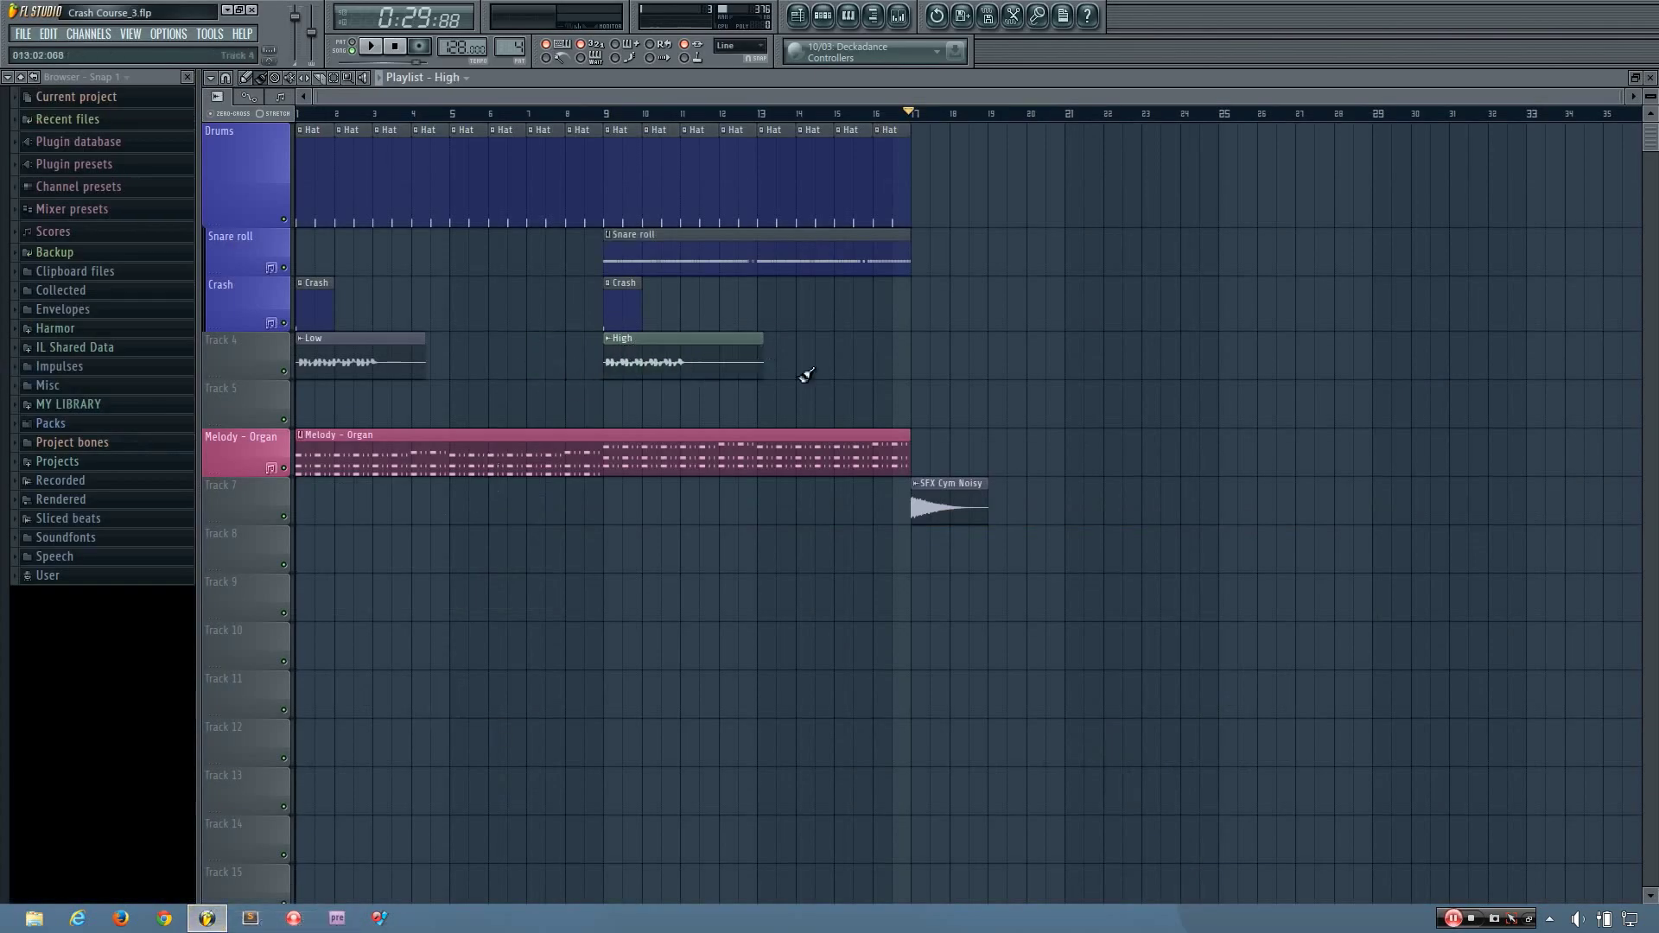
Step: Rewind the song position to the start and begin playback
{"action": "left_click", "coordinate": [394, 46]}
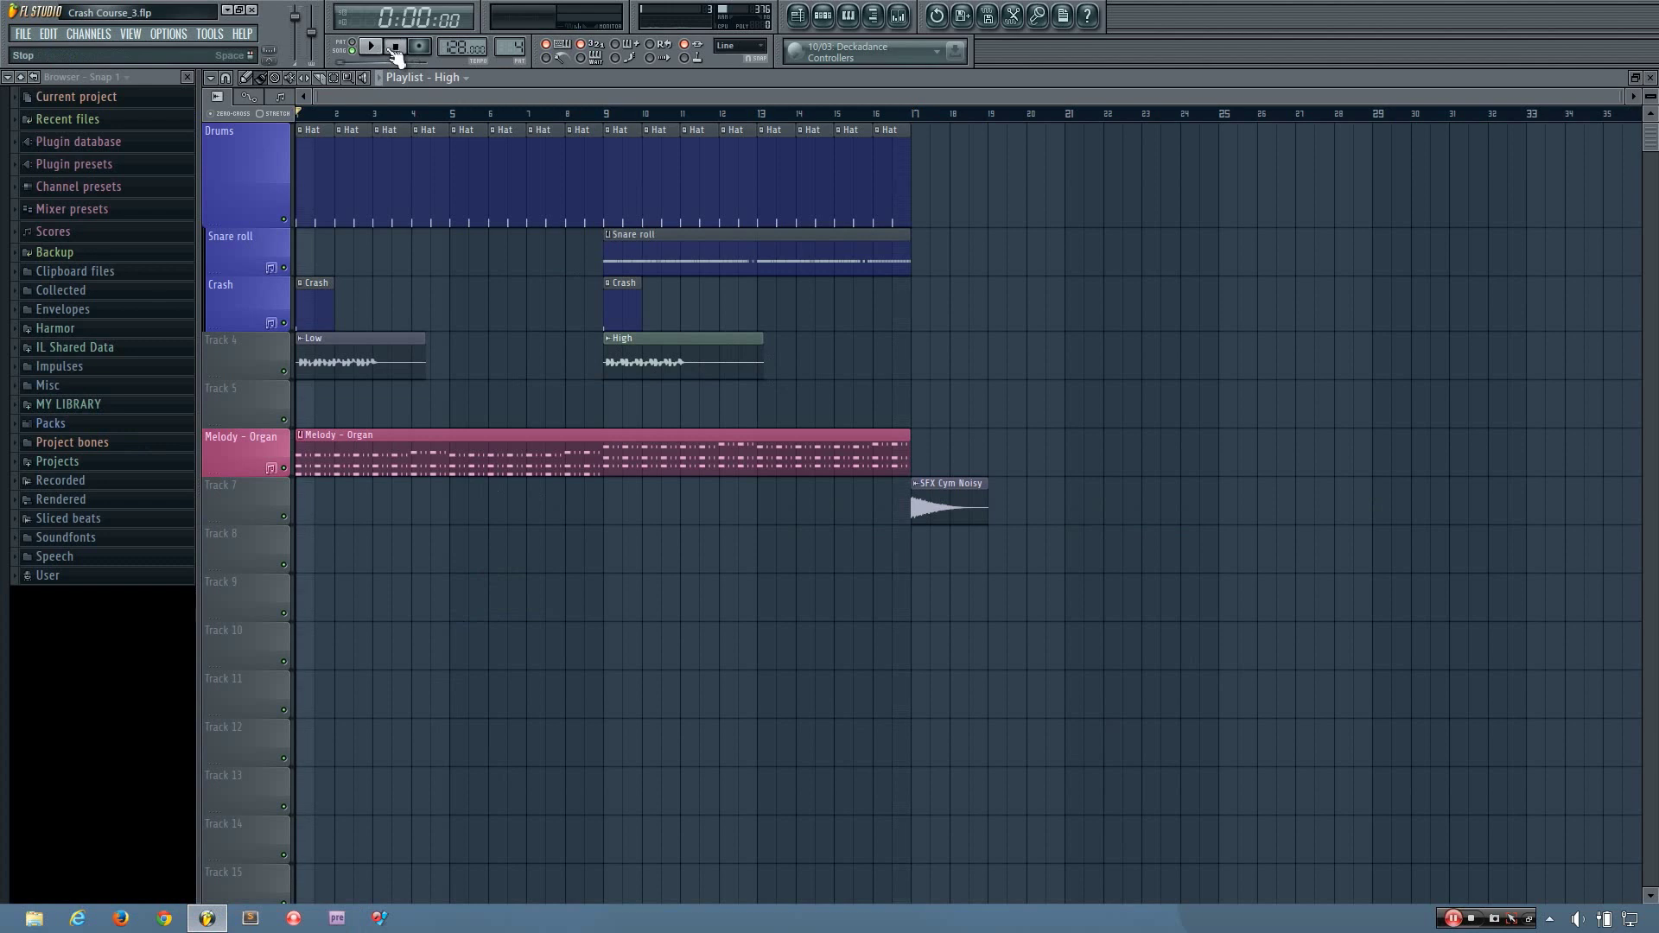
{"action": "scroll", "coordinate": [363, 394], "scroll_direction": "up", "scroll_amount": 2}
{"action": "left_click_drag", "start_coordinate": [475, 111], "coordinate": [352, 143]}
{"action": "left_click", "coordinate": [394, 45]}
{"action": "key", "text": "space"}
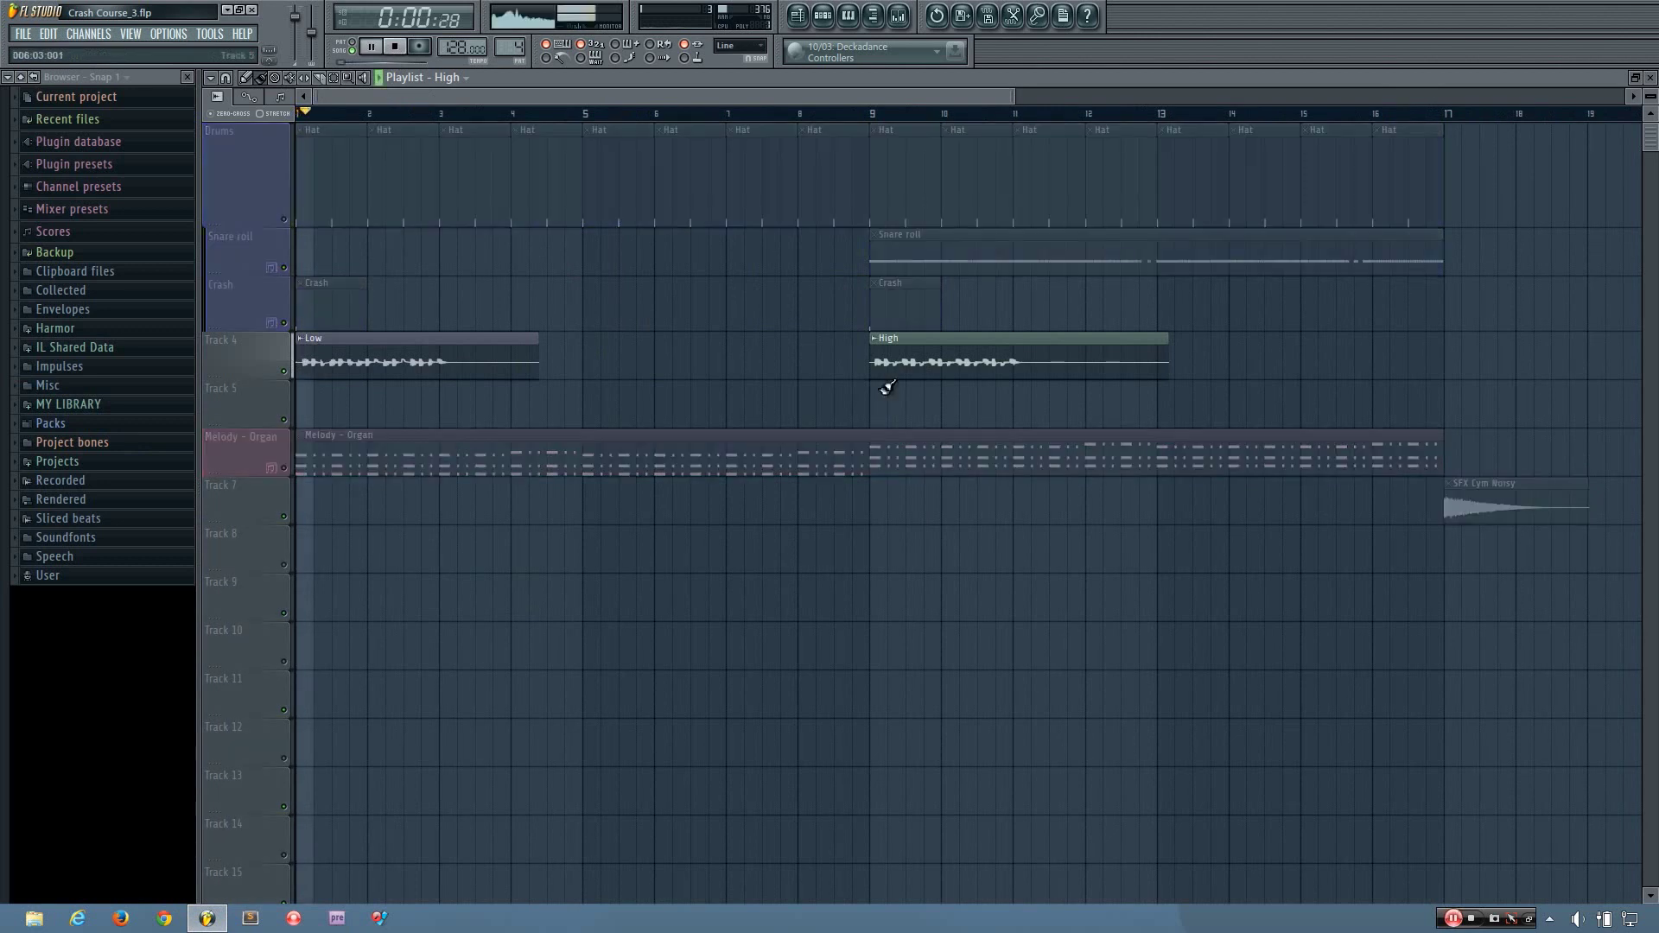
Step: Move the Low and High clips from Track 4 to Track 9 and copy them to fill bars 1–16
{"action": "left_click_drag", "start_coordinate": [1042, 427], "coordinate": [384, 363]}
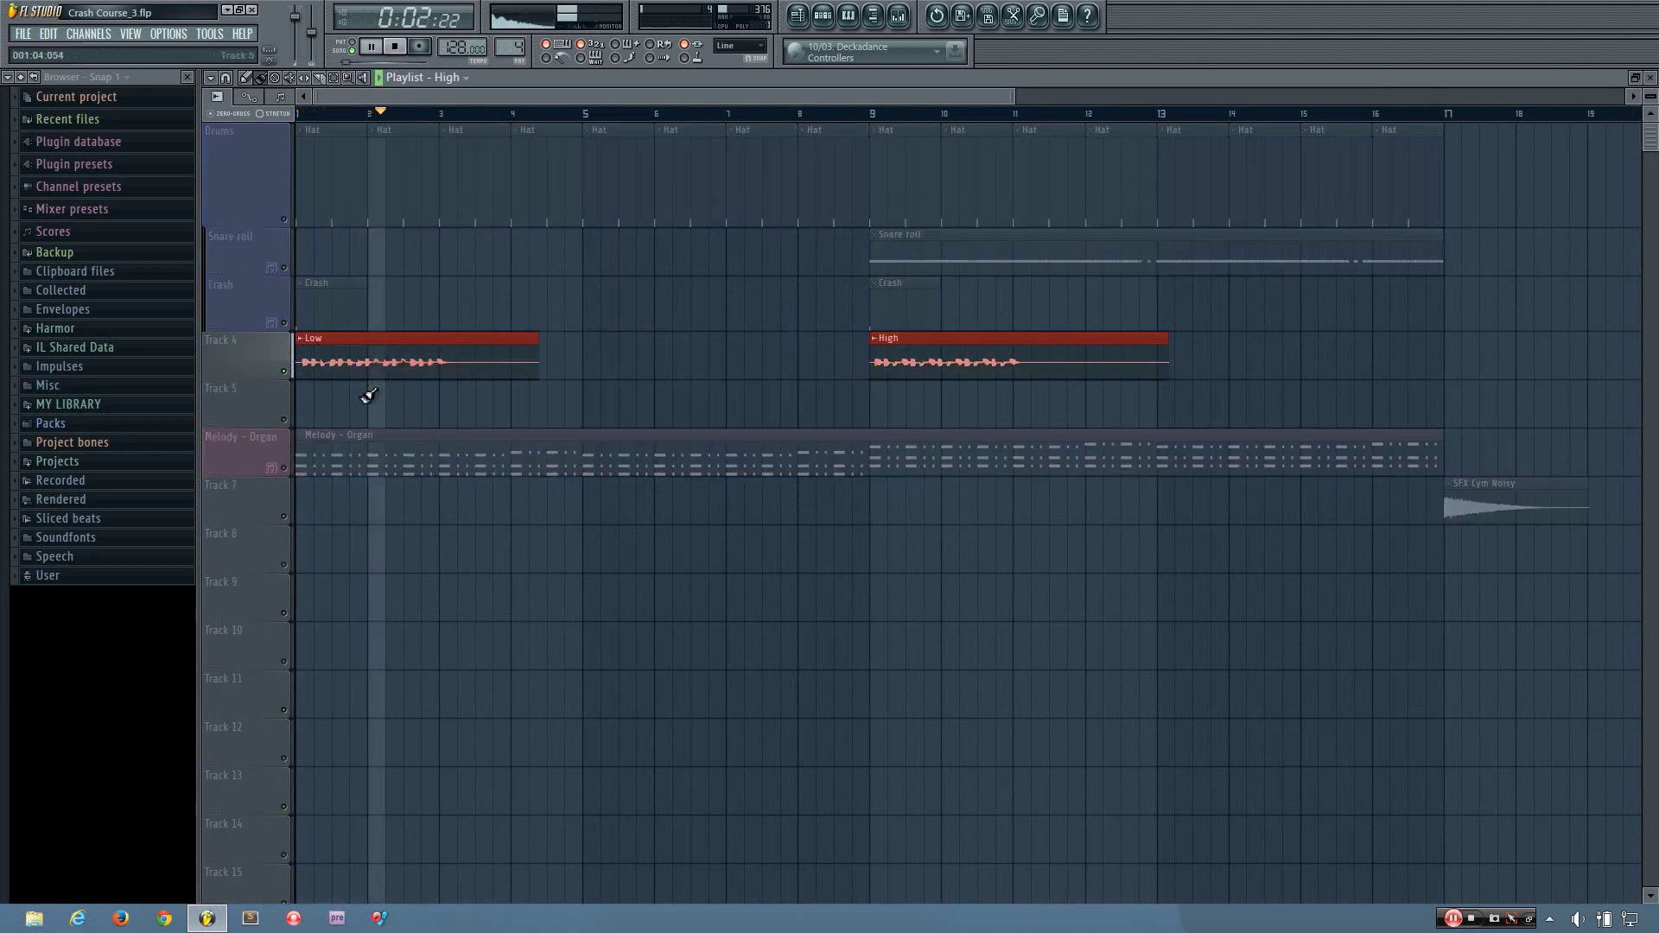
{"action": "key", "text": "space"}
{"action": "left_click_drag", "start_coordinate": [354, 361], "coordinate": [498, 598]}
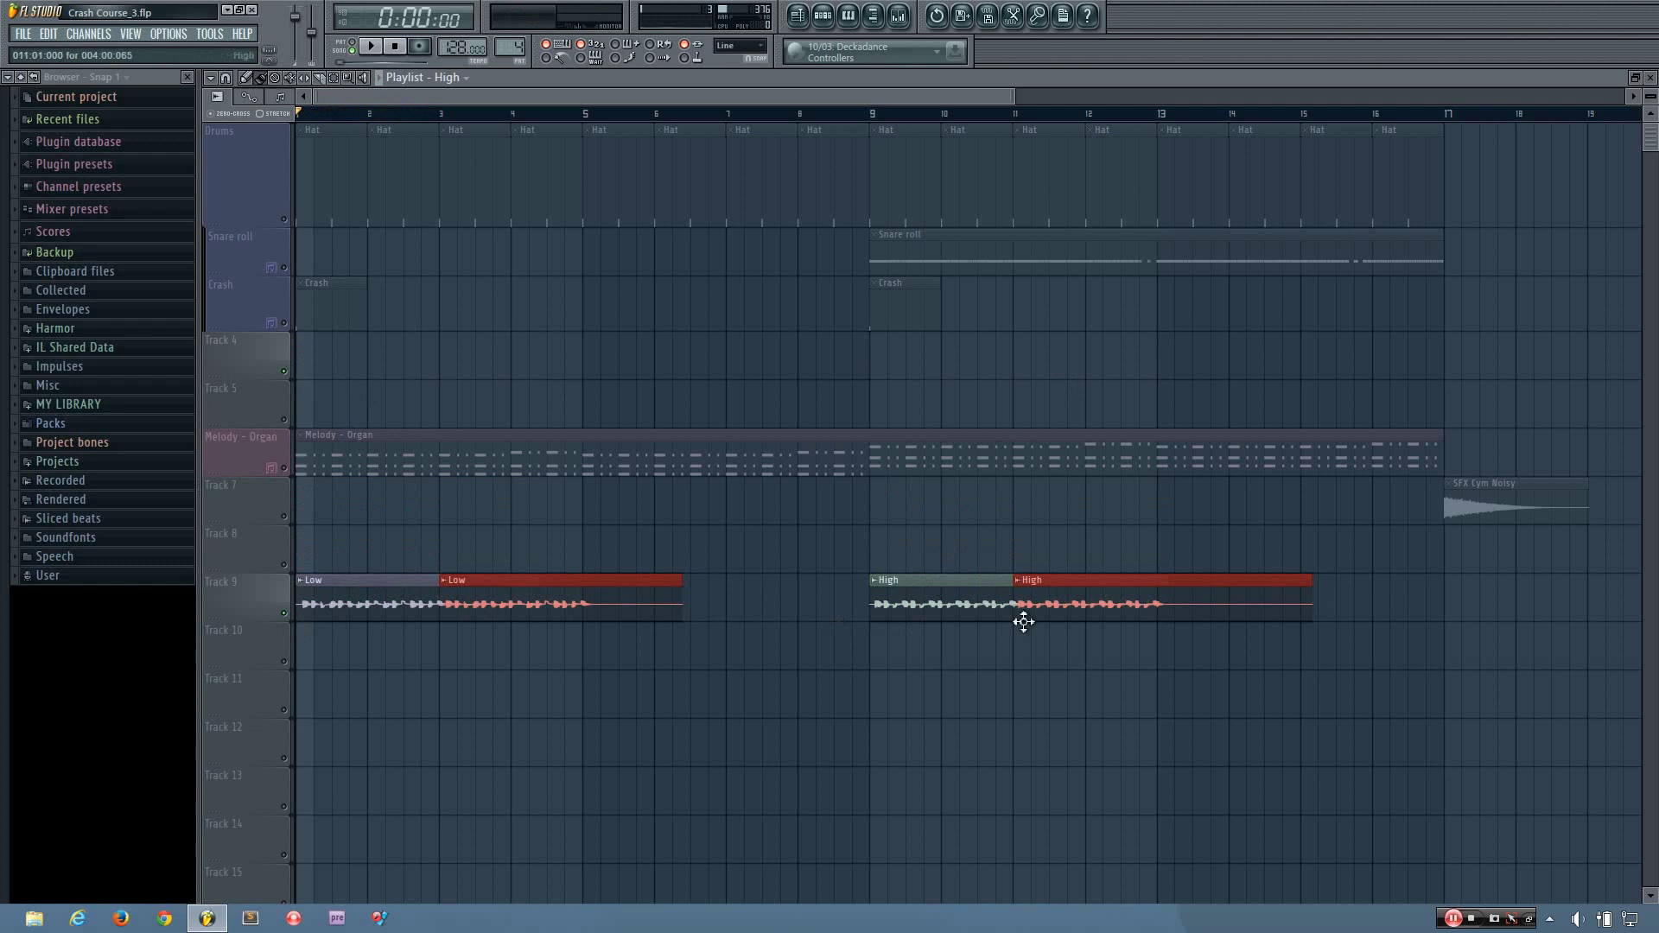
{"action": "left_click_drag", "start_coordinate": [1293, 715], "coordinate": [628, 635]}
{"action": "key", "text": "space"}
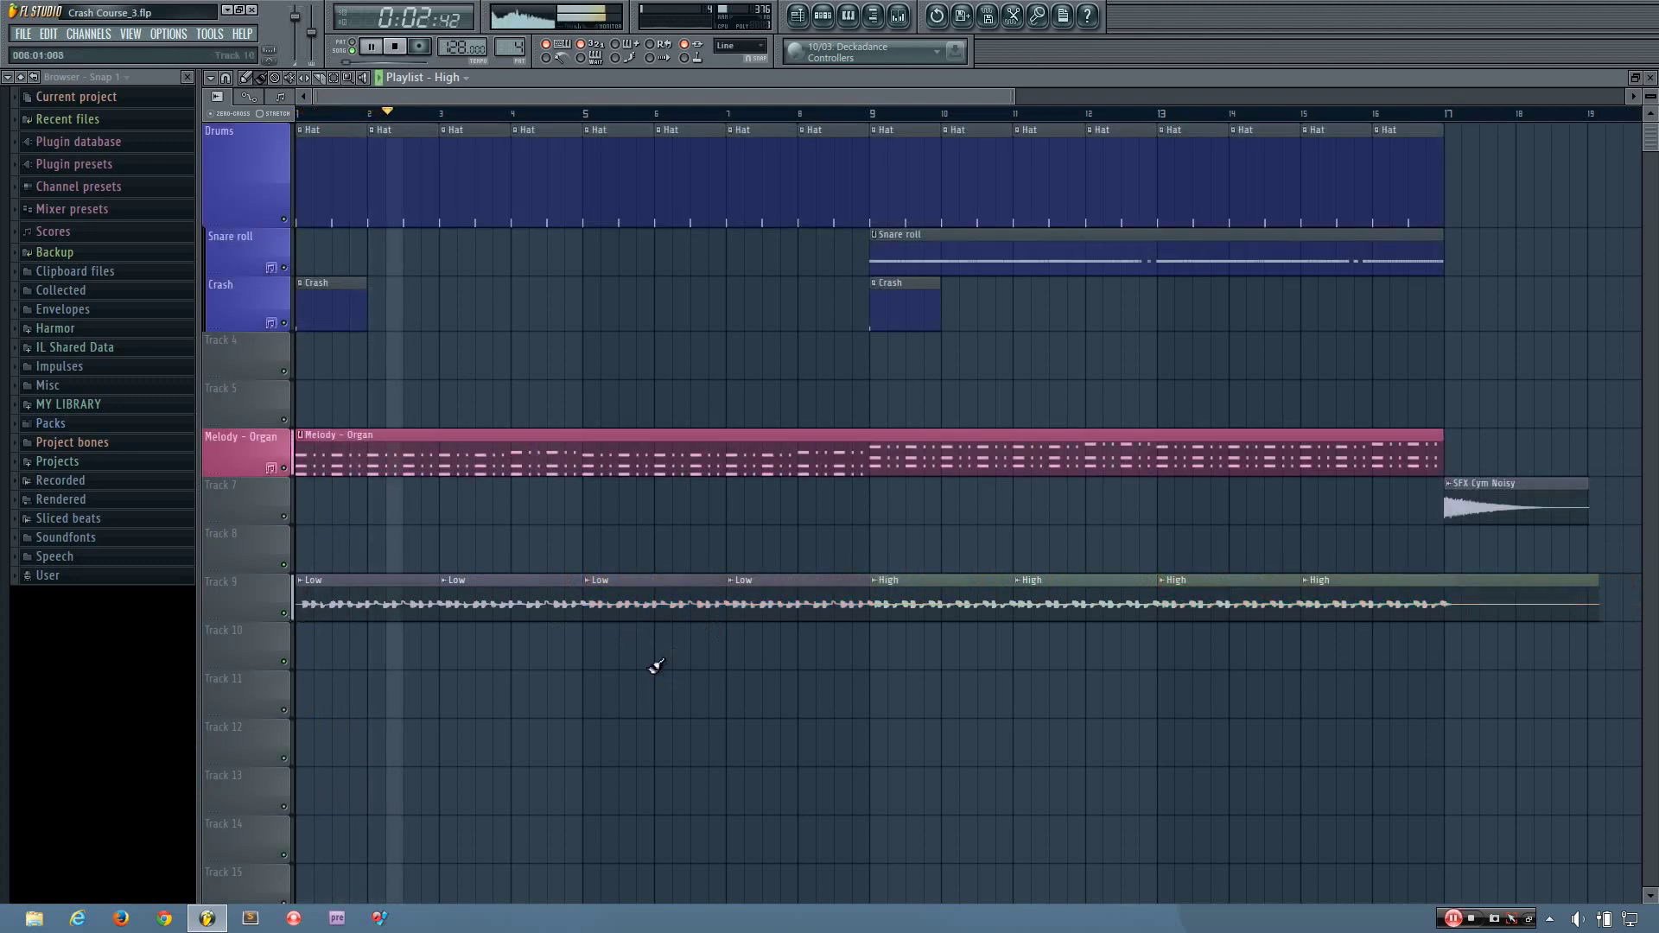
{"action": "key", "text": "space"}
{"action": "scroll", "coordinate": [652, 667], "scroll_direction": "down", "scroll_amount": 3}
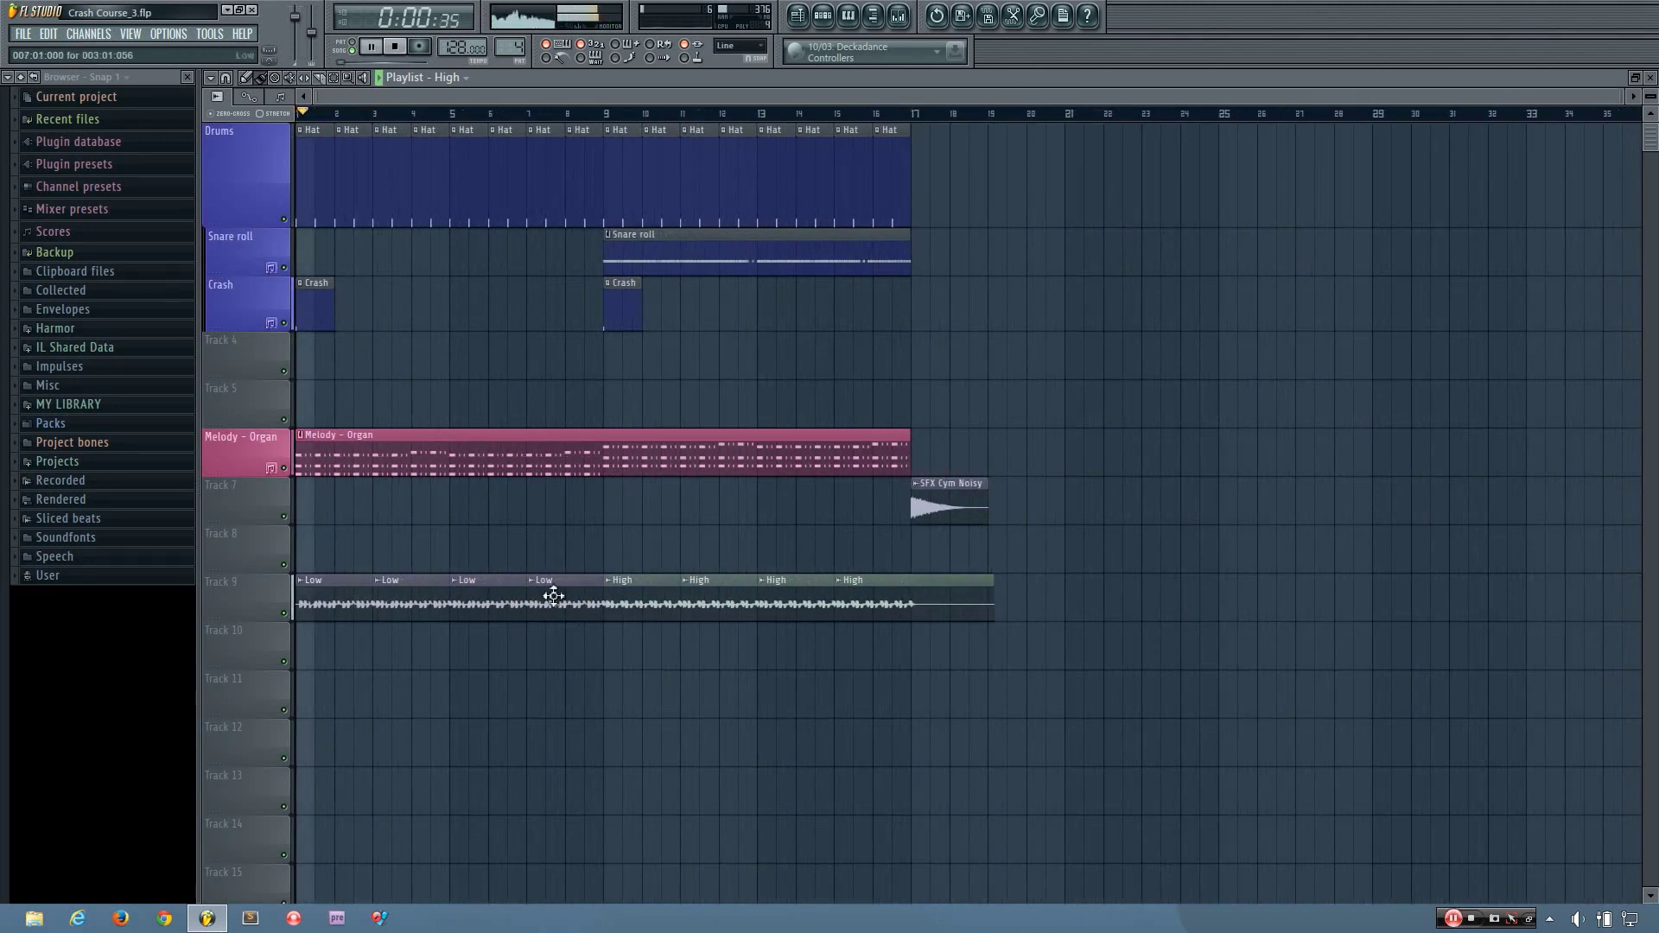
{"action": "scroll", "coordinate": [489, 618], "scroll_direction": "up", "scroll_amount": 4}
{"action": "scroll", "coordinate": [418, 167], "scroll_direction": "left", "scroll_amount": 5}
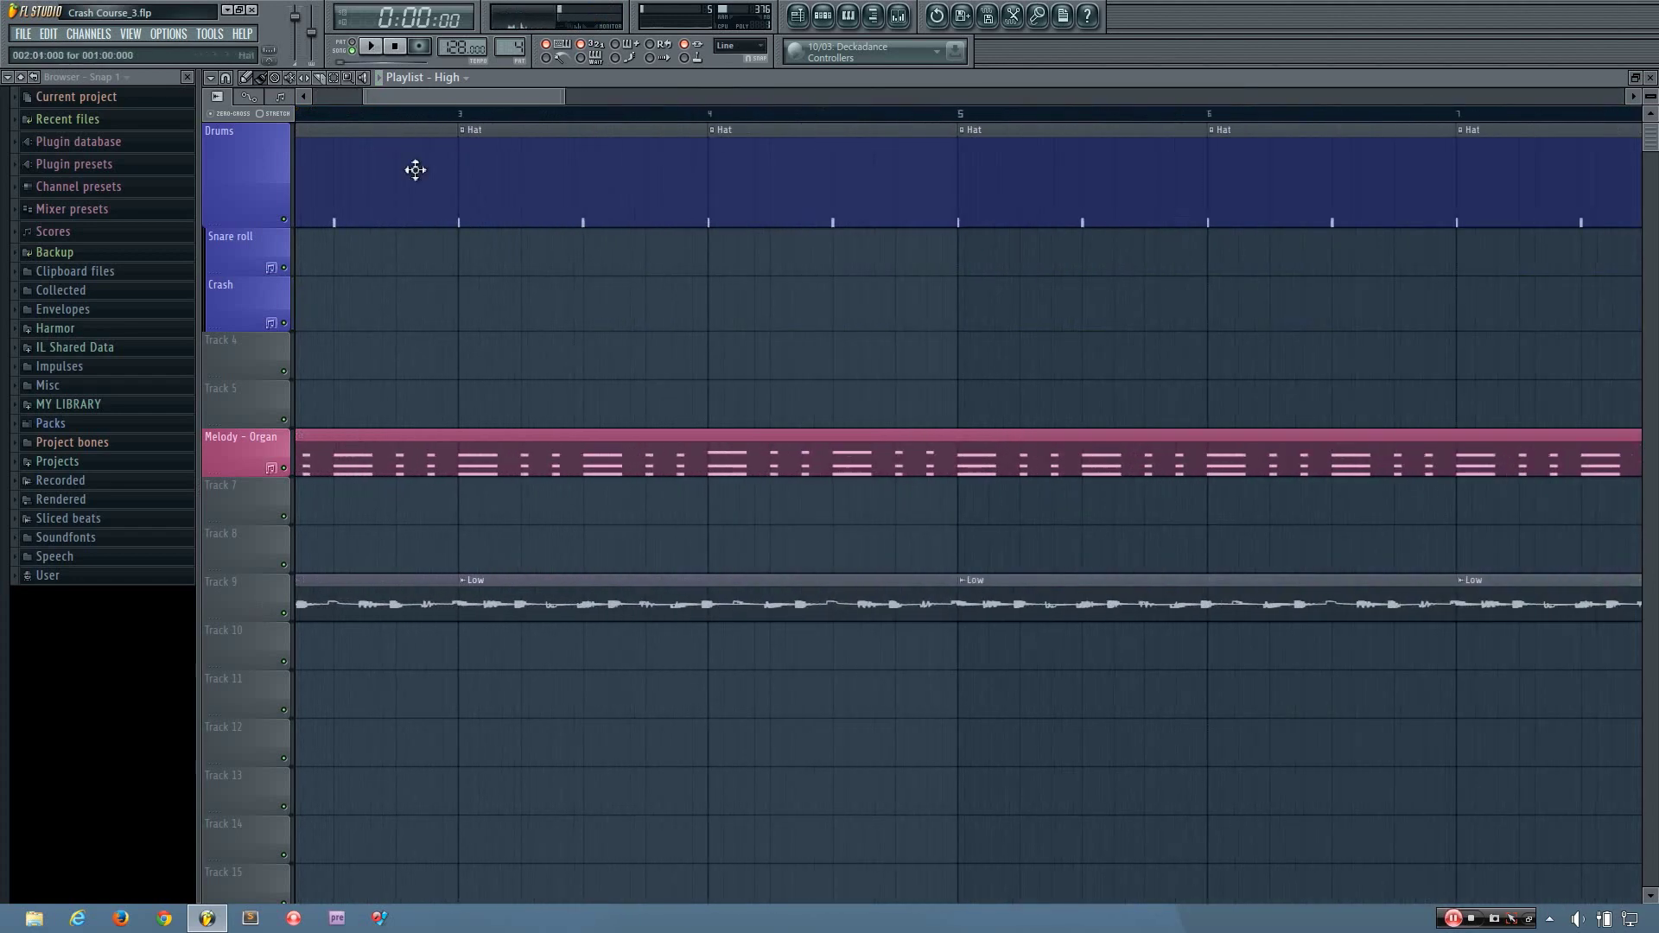
{"action": "scroll", "coordinate": [382, 618], "scroll_direction": "up", "scroll_amount": 3}
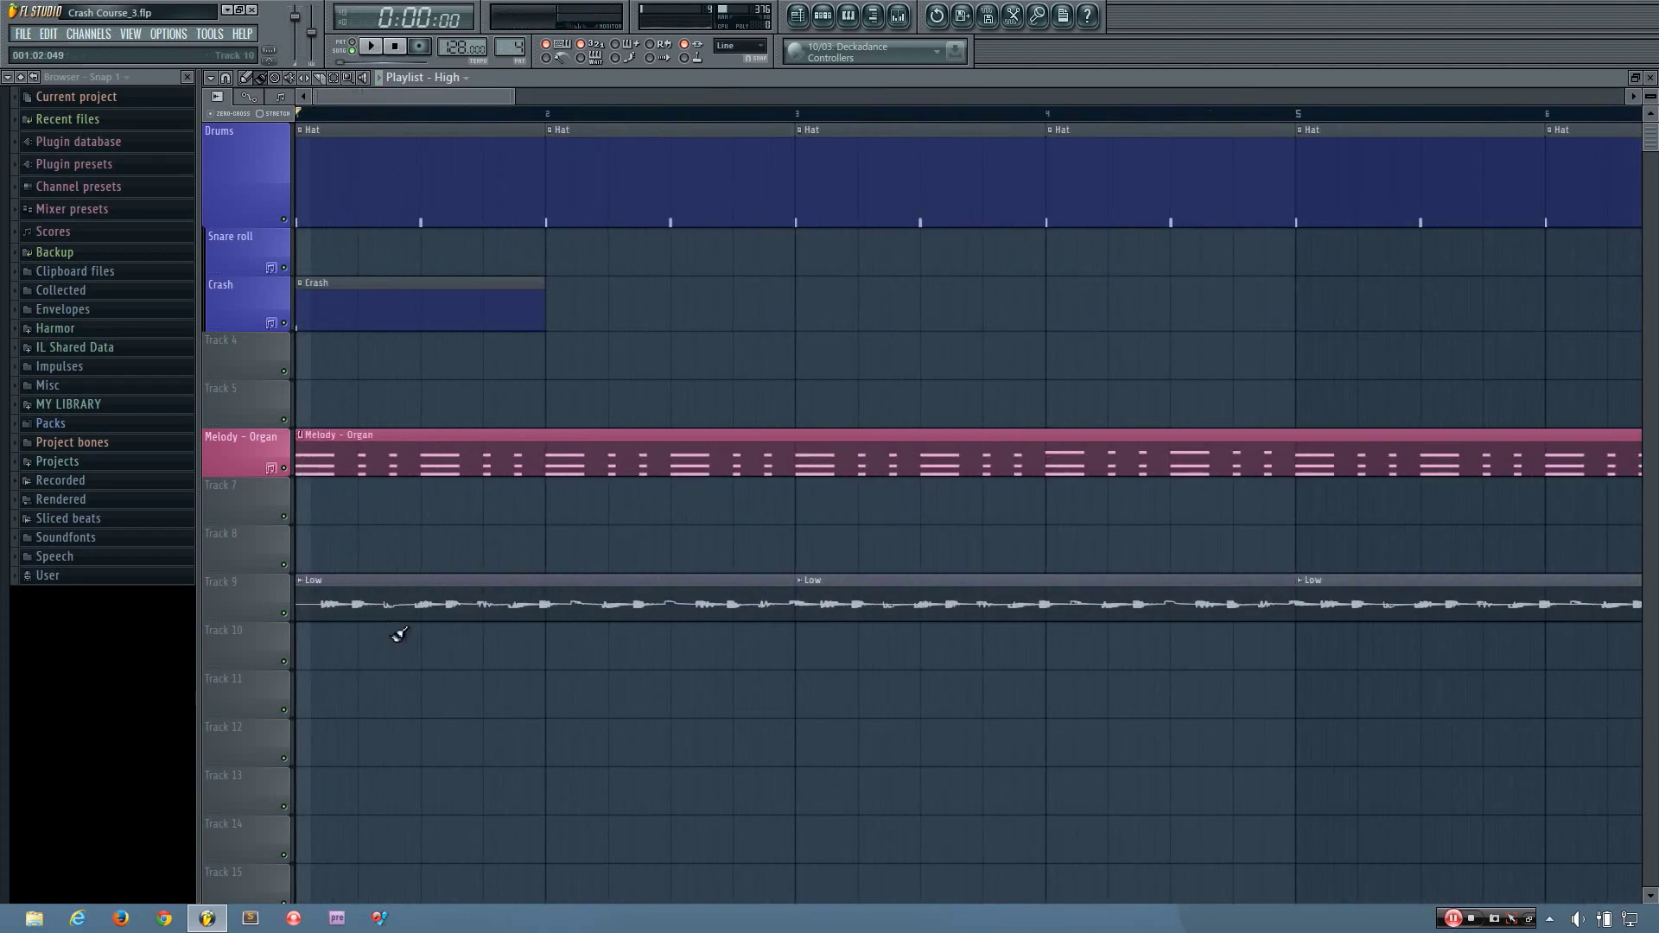
{"action": "scroll", "coordinate": [382, 641], "scroll_direction": "down", "scroll_amount": 3}
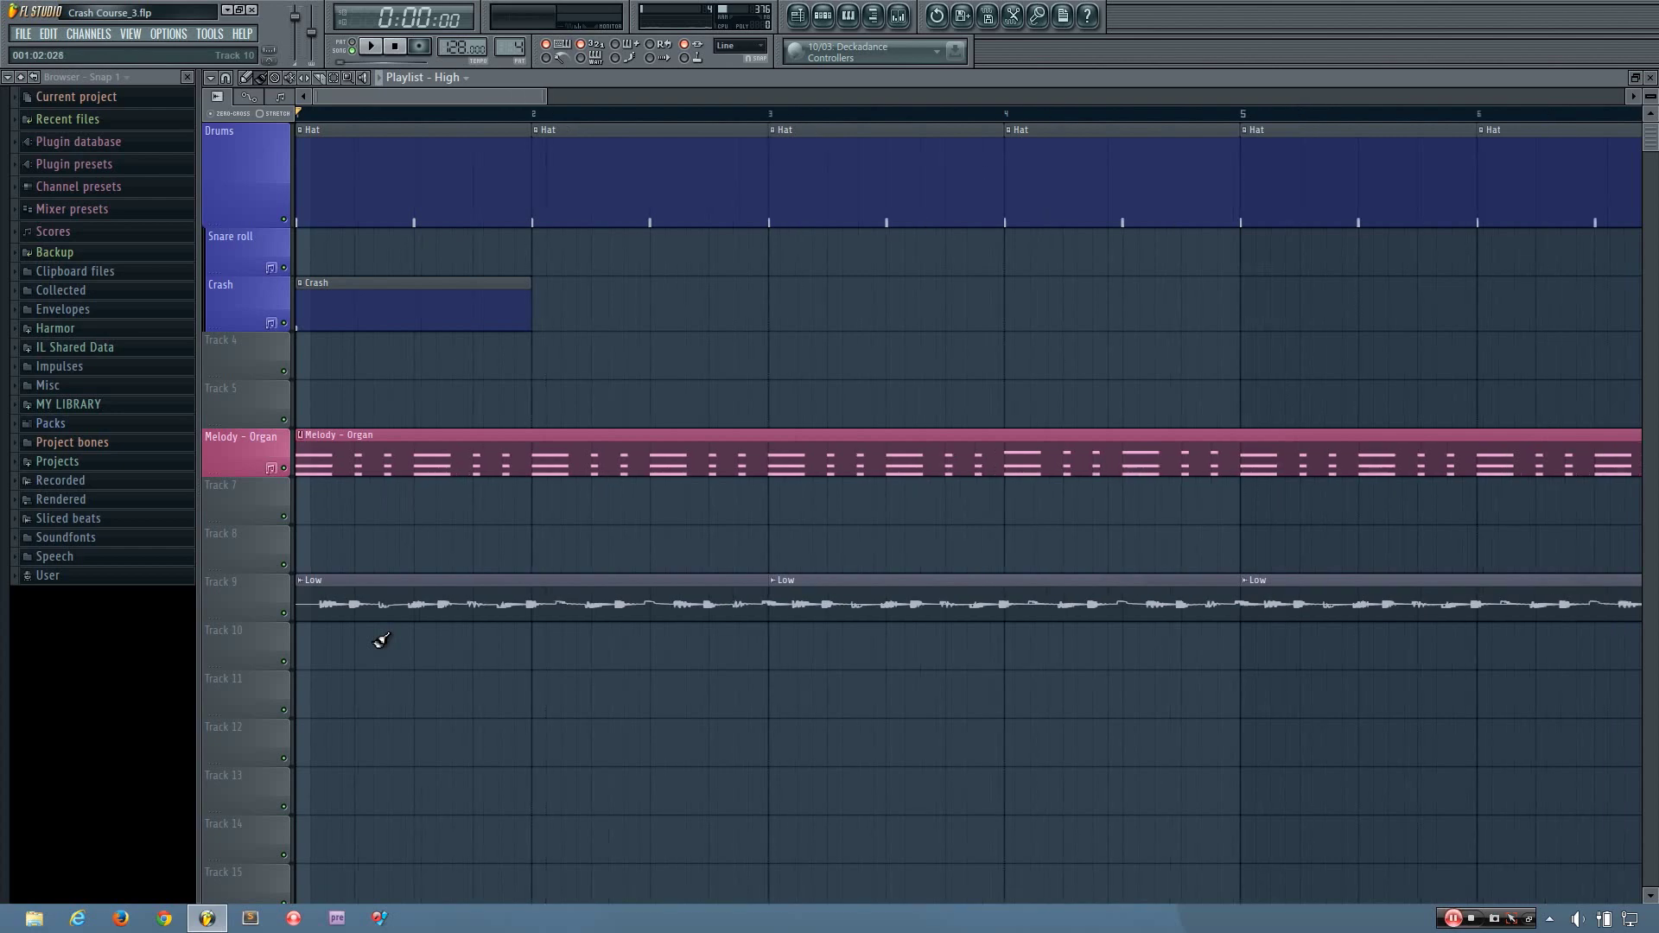
{"action": "scroll", "coordinate": [441, 645], "scroll_direction": "down", "scroll_amount": 1}
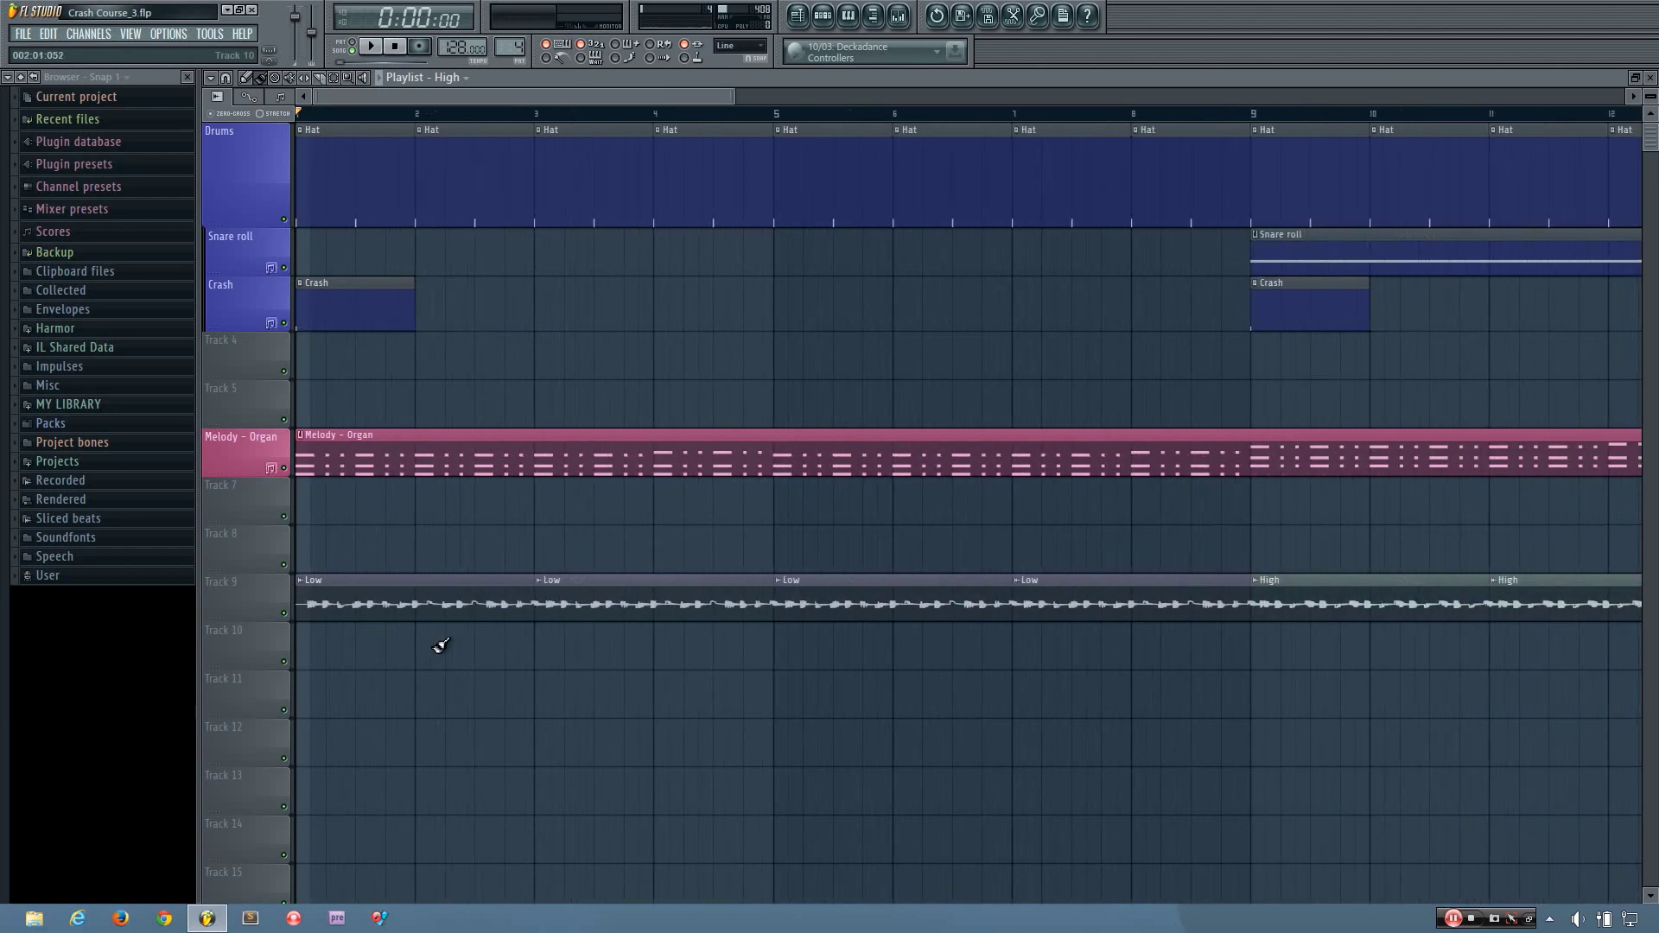
{"action": "mouse_move", "coordinate": [1303, 603]}
{"action": "left_mouse_down"}
{"action": "mouse_move", "coordinate": [1303, 546]}
{"action": "mouse_move", "coordinate": [1309, 609]}
{"action": "left_mouse_up"}
{"action": "double_click", "coordinate": [425, 603]}
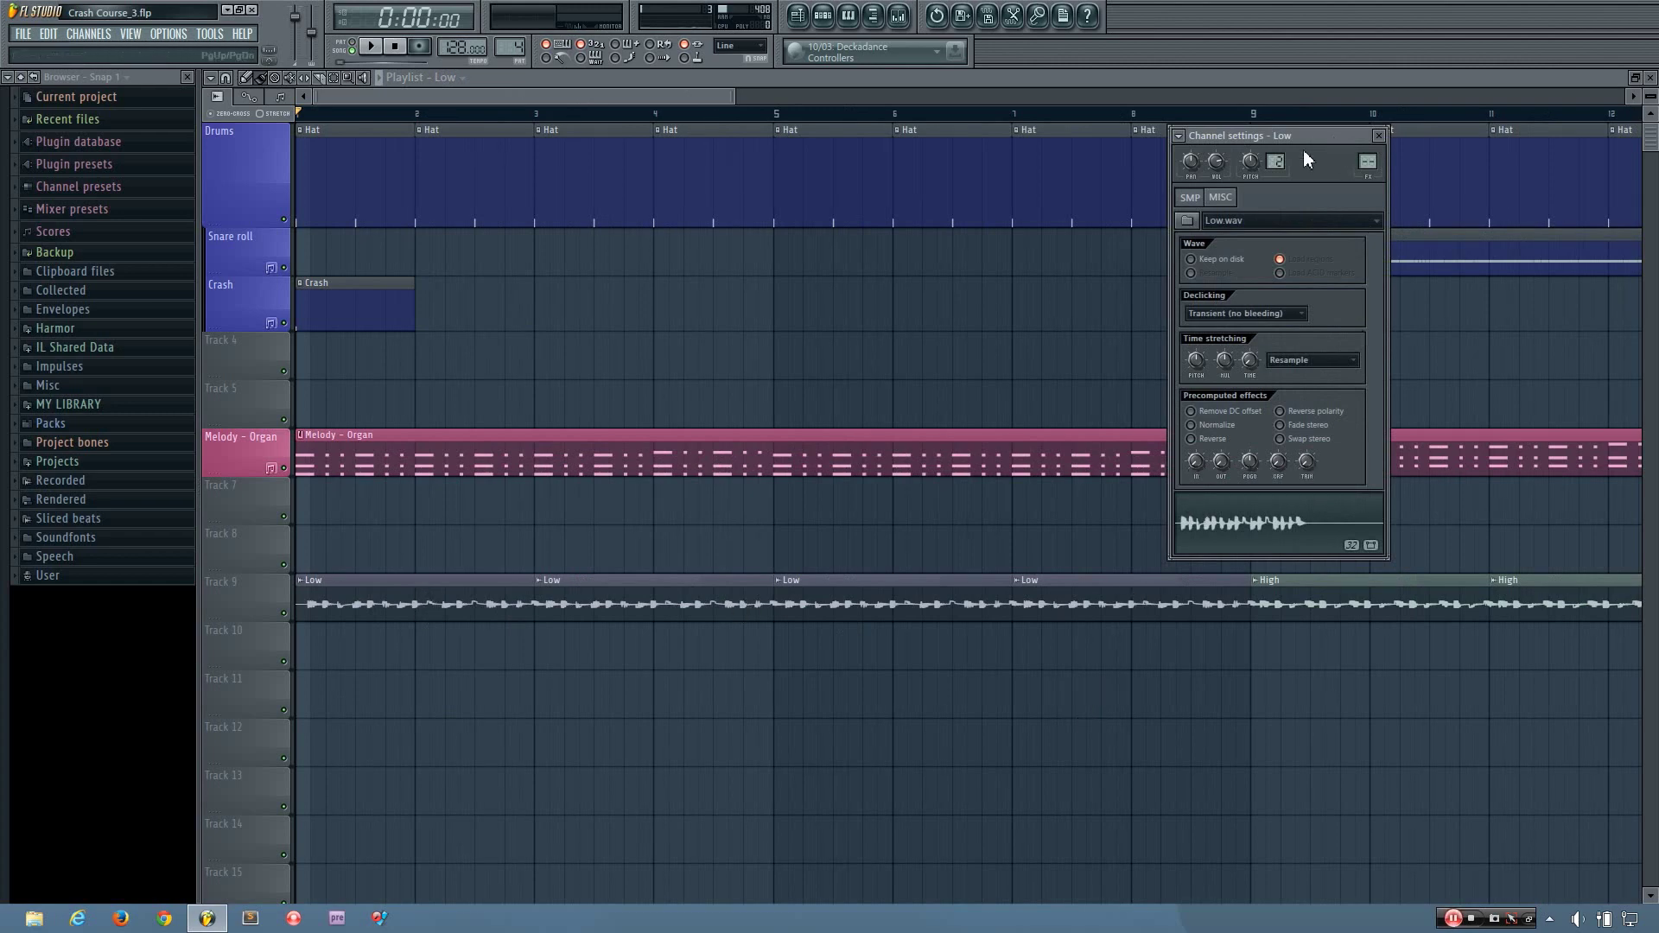
{"action": "left_click_drag", "start_coordinate": [1332, 144], "coordinate": [856, 314]}
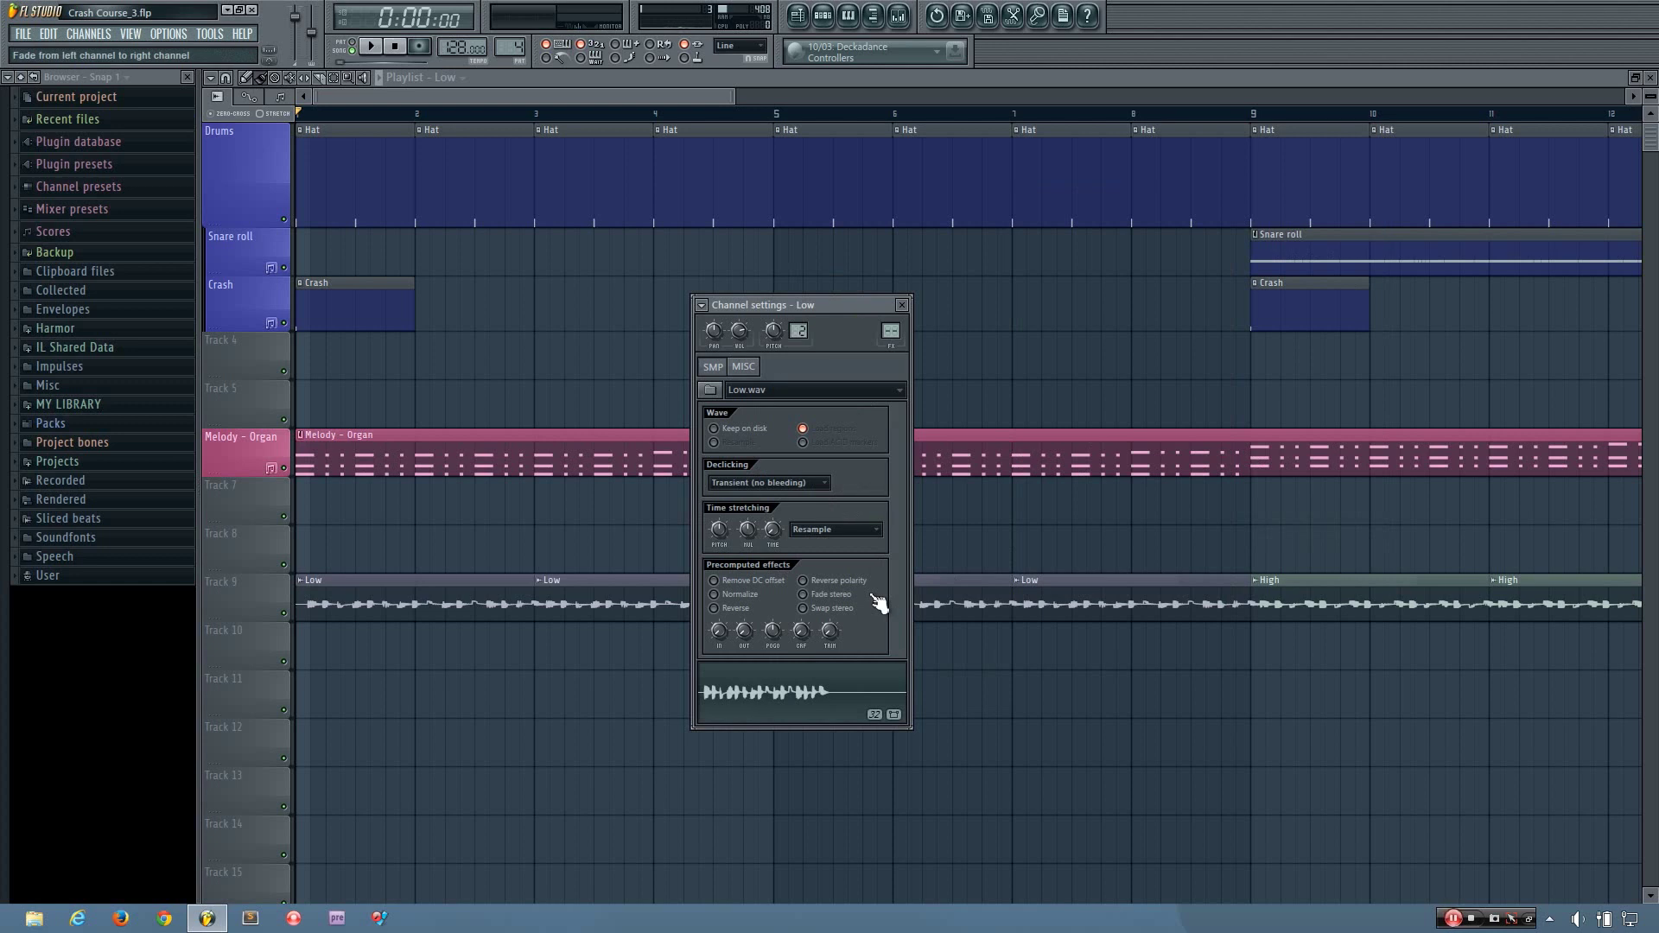
{"action": "left_click_drag", "start_coordinate": [822, 298], "coordinate": [800, 270]}
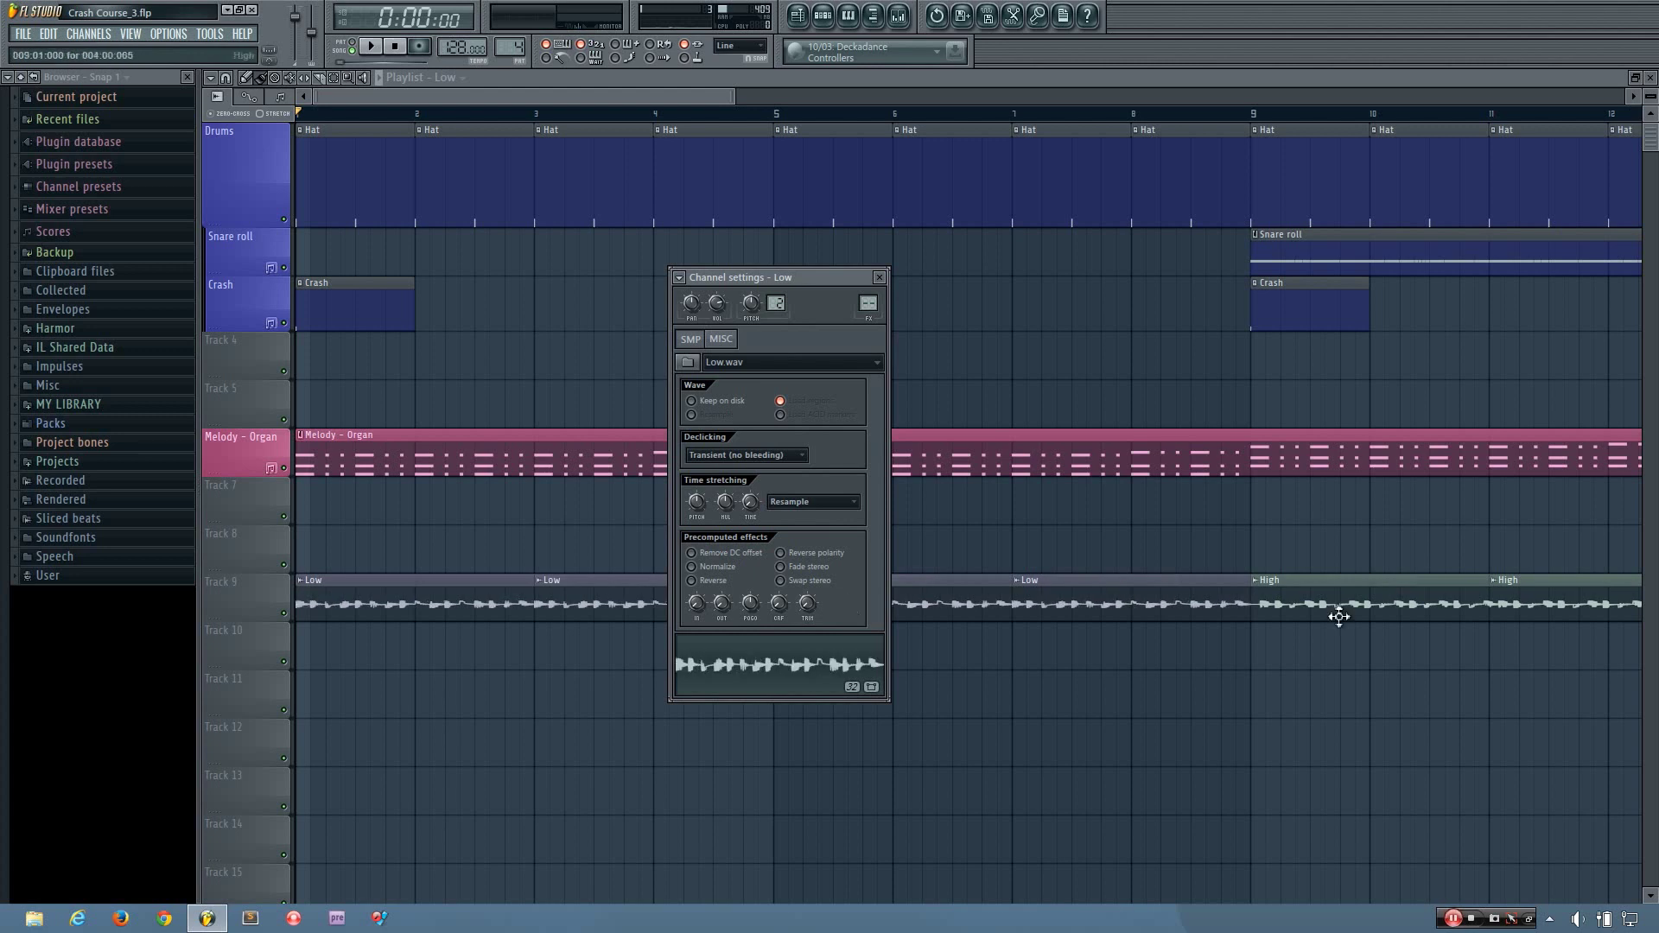
{"action": "left_click", "coordinate": [1409, 608]}
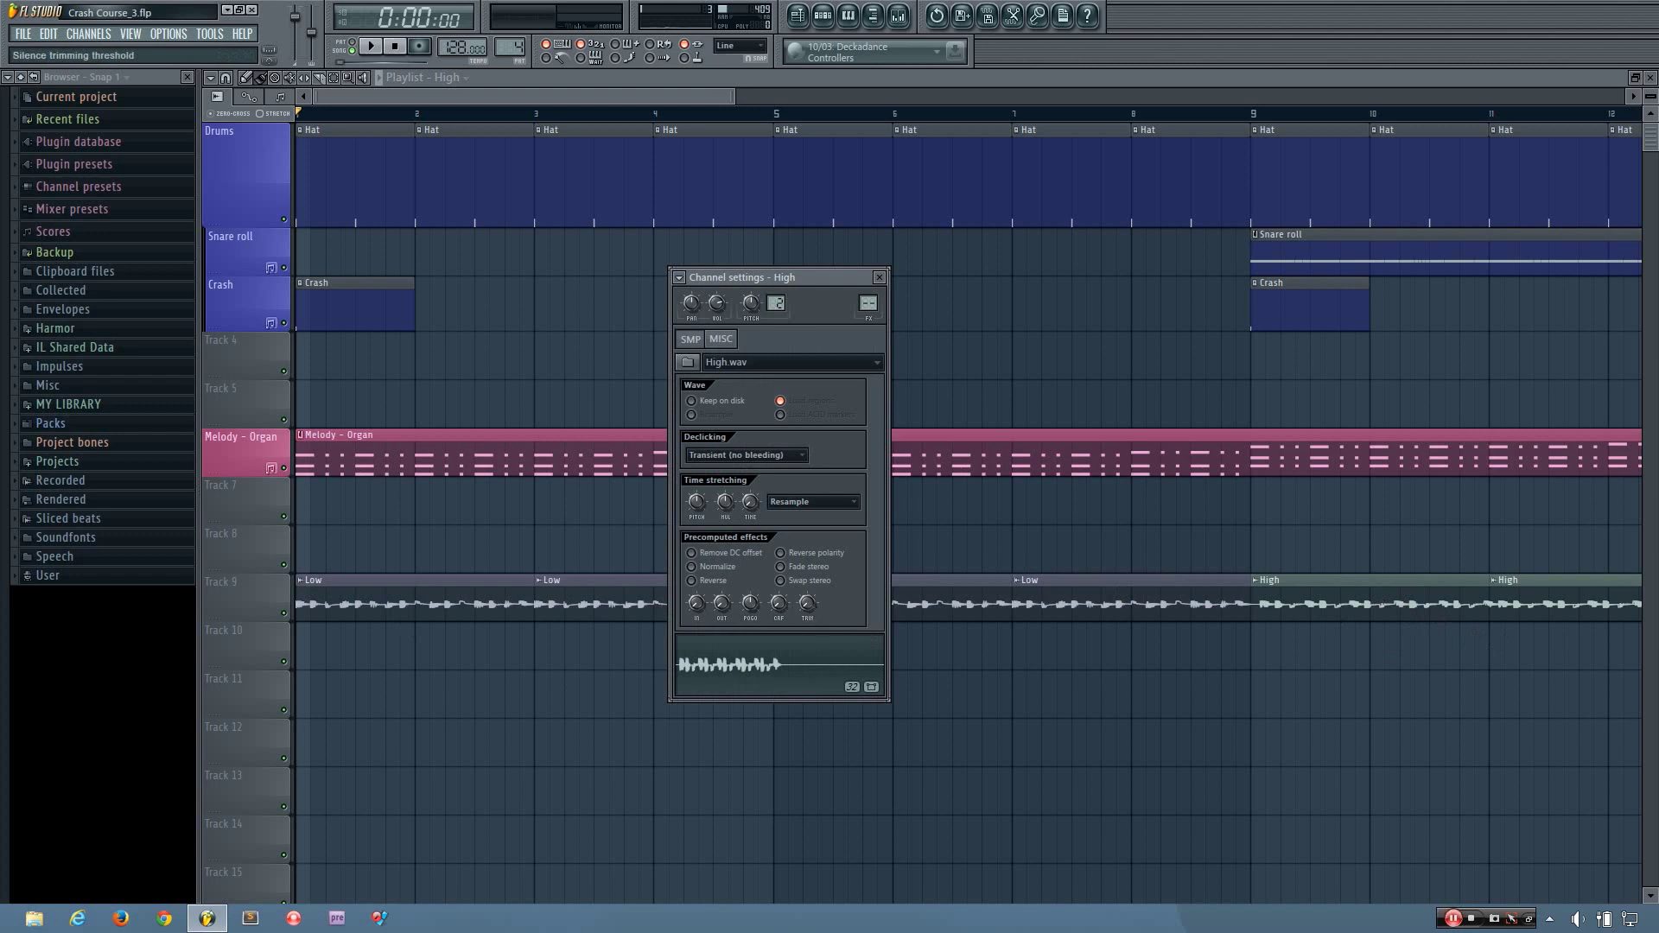
{"action": "key", "text": "Escape"}
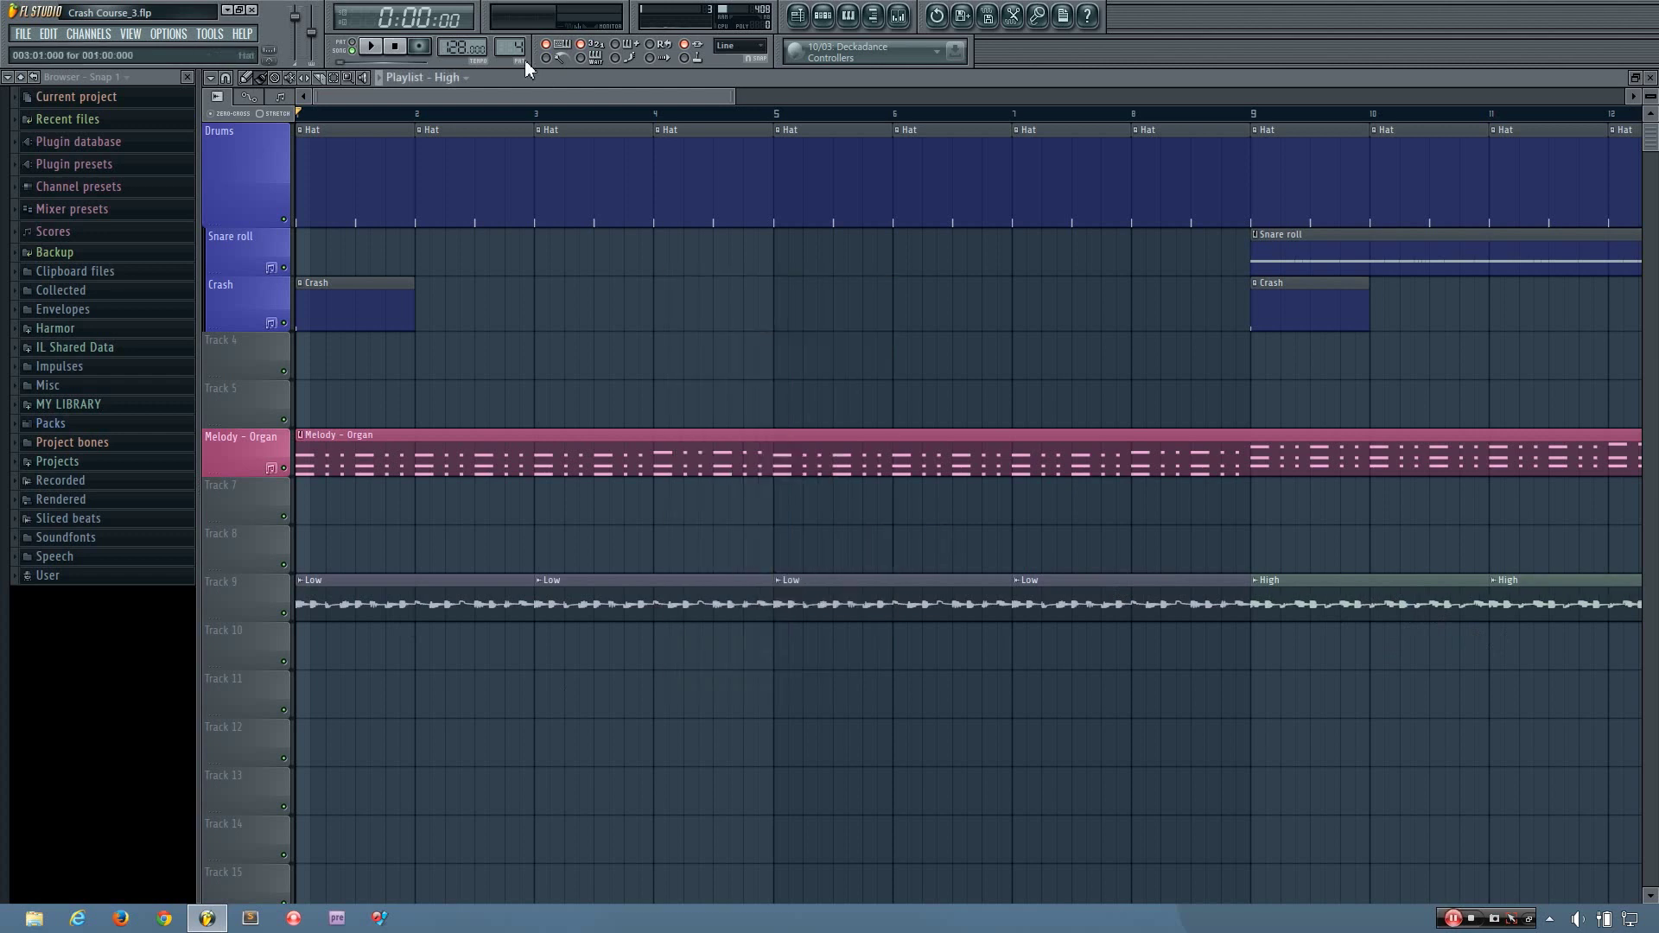
{"action": "left_click", "coordinate": [370, 46]}
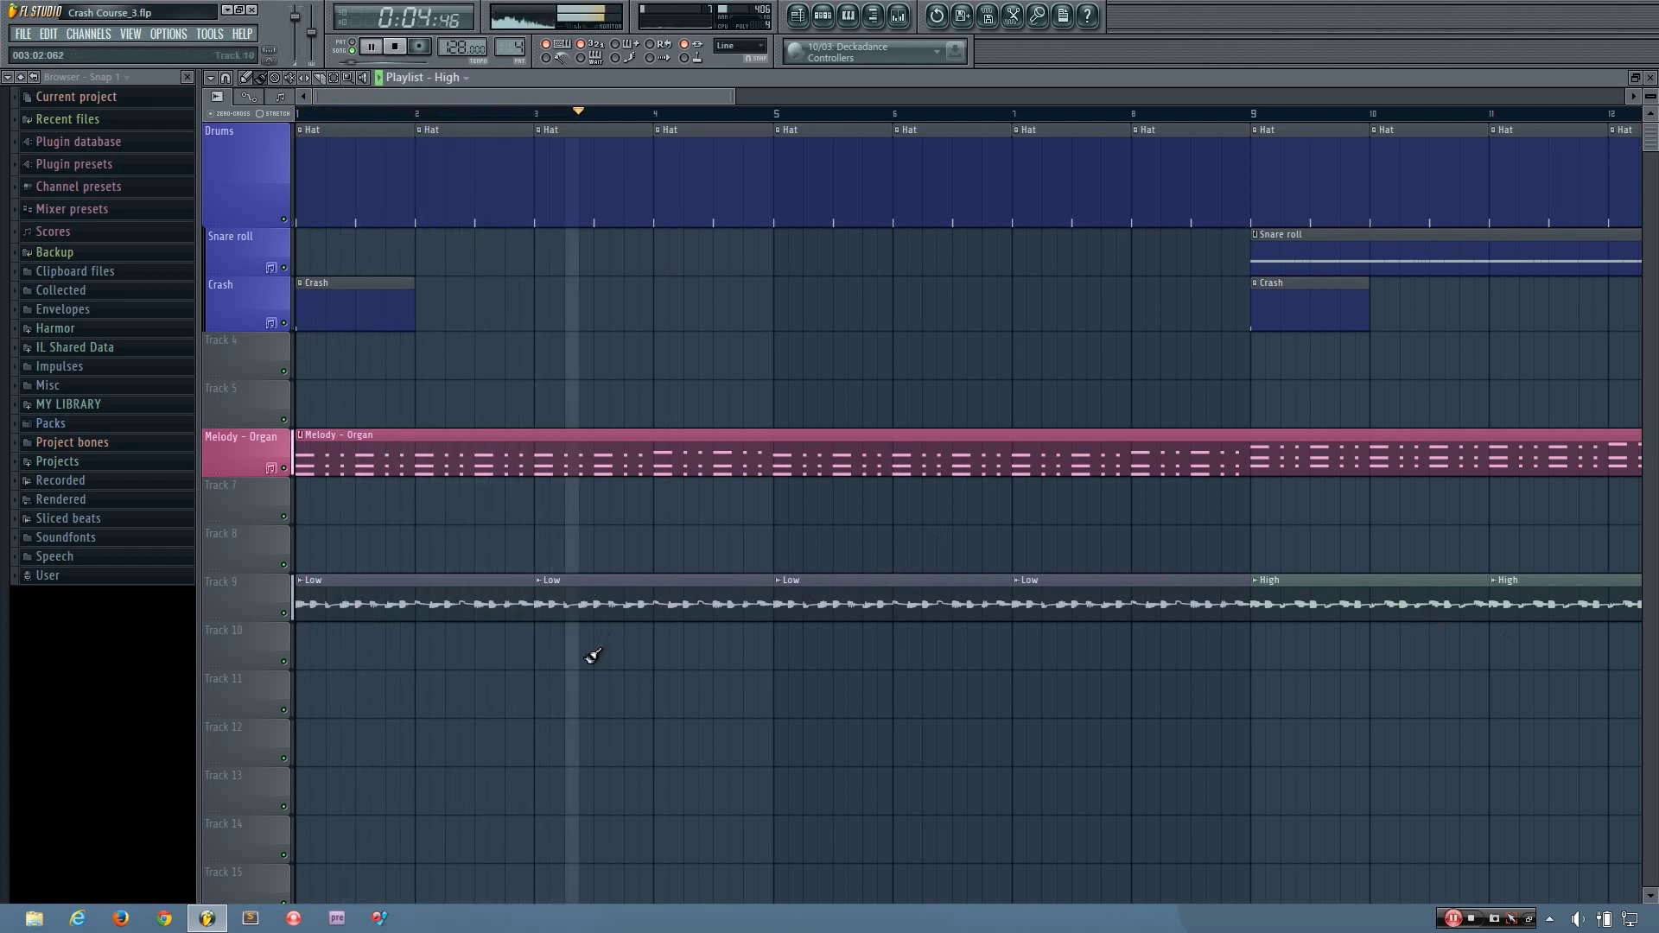
{"action": "scroll", "coordinate": [594, 655], "scroll_direction": "down", "scroll_amount": 2}
{"action": "scroll", "coordinate": [593, 657], "scroll_direction": "down", "scroll_amount": 3}
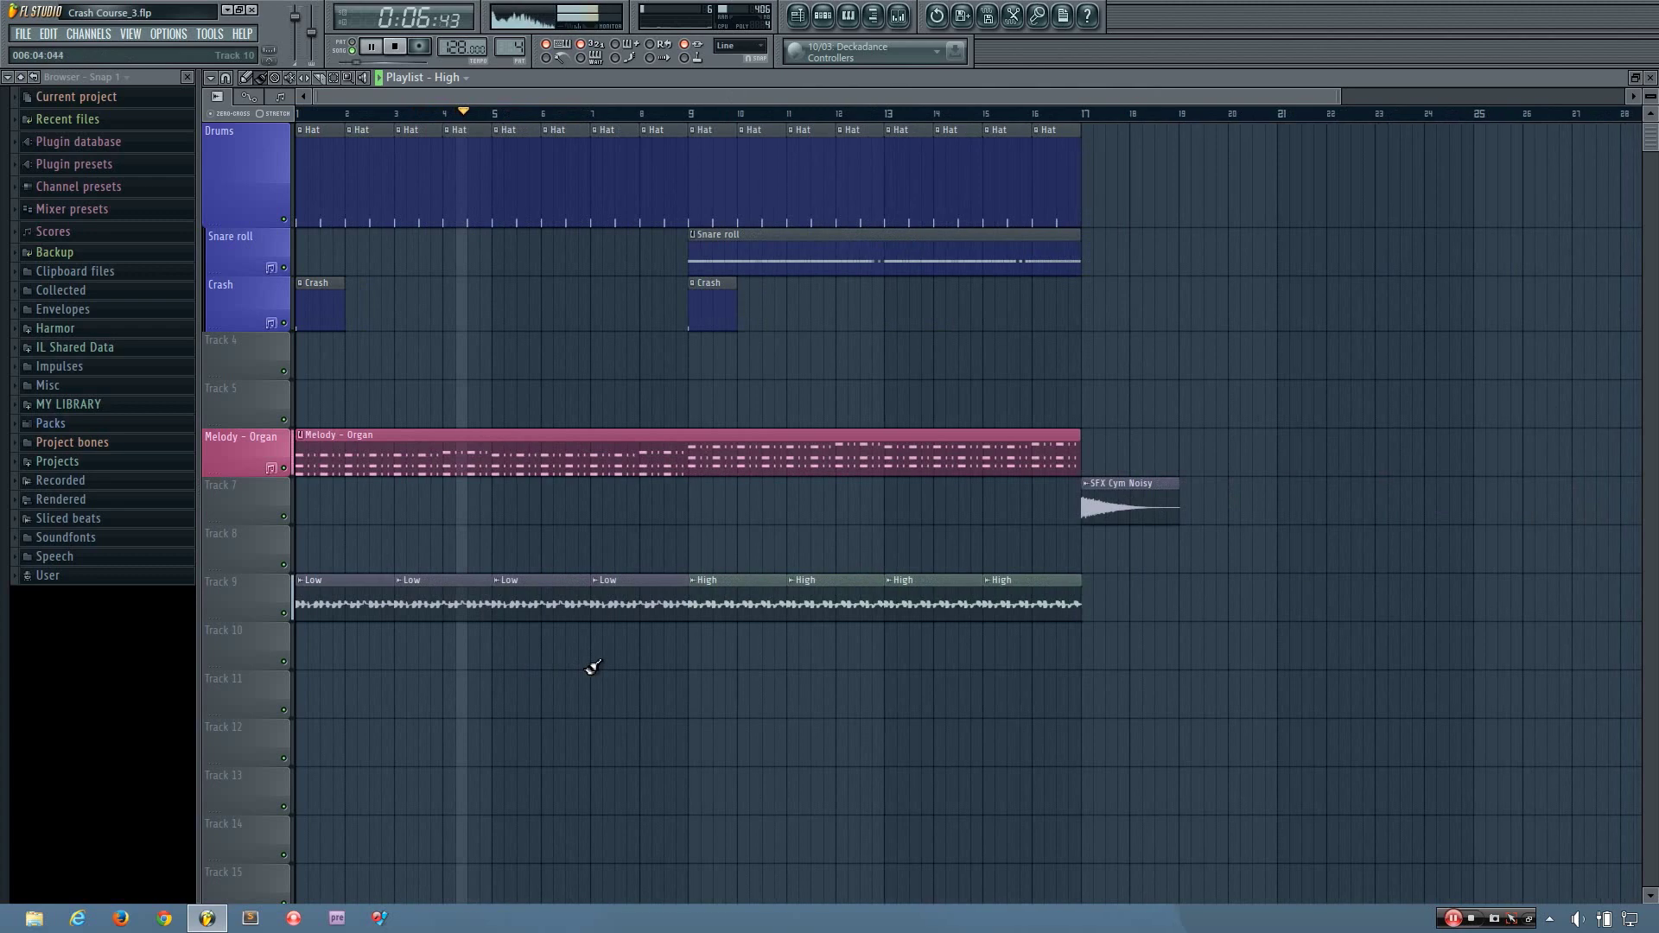
{"action": "scroll", "coordinate": [592, 667], "scroll_direction": "up", "scroll_amount": 5}
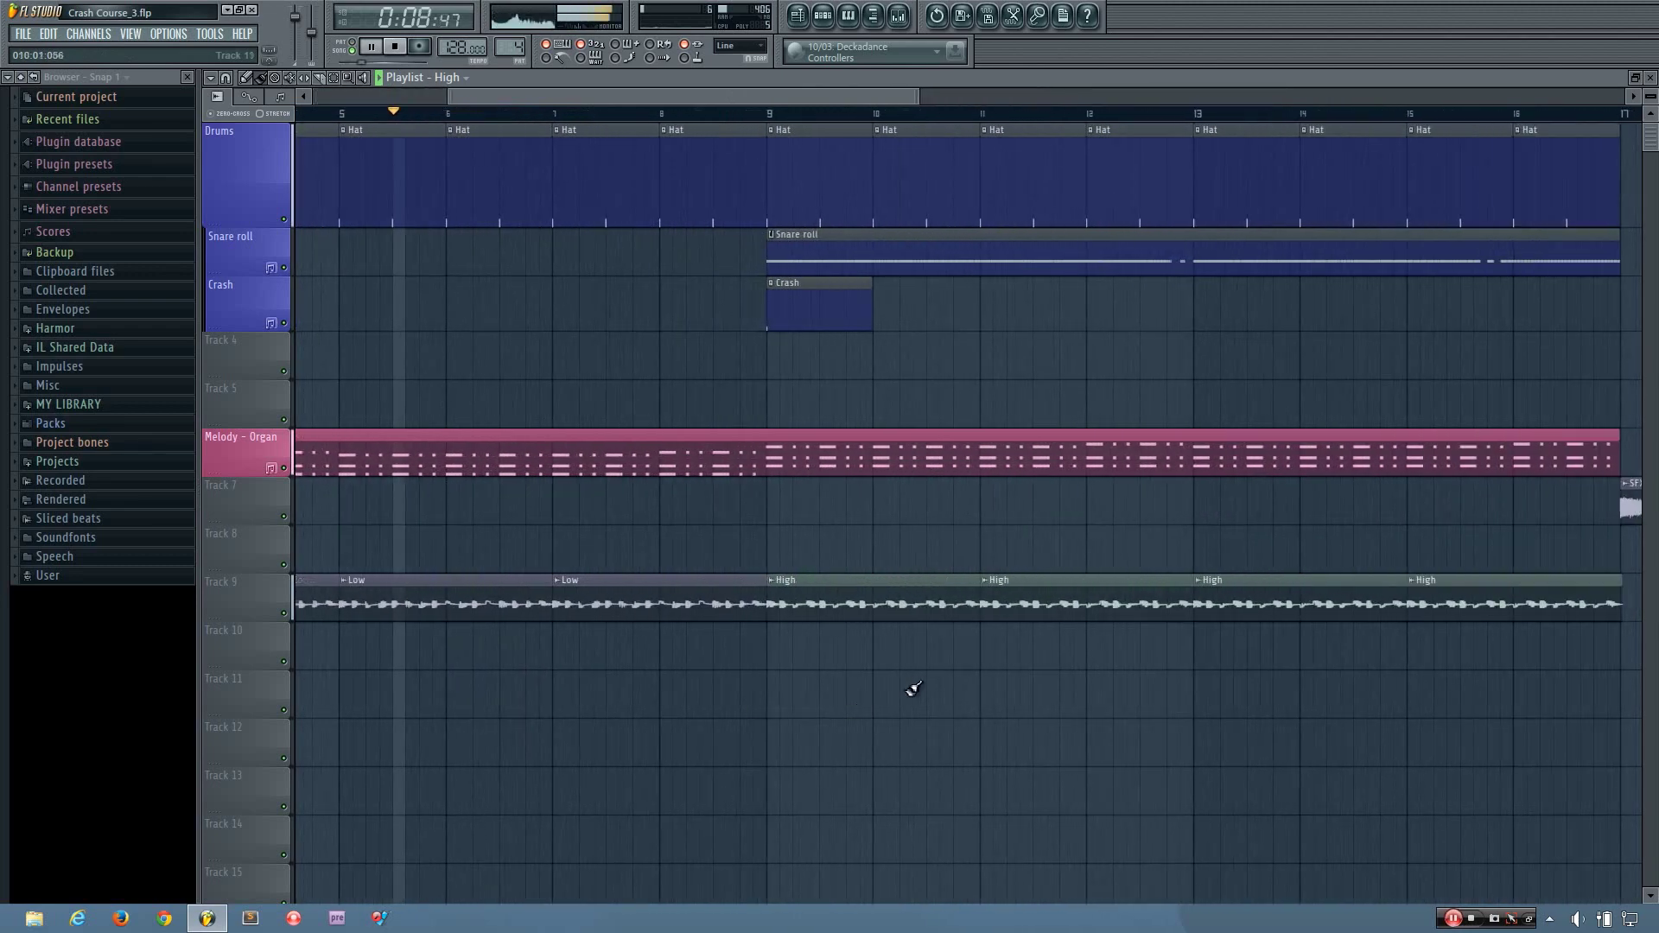
{"action": "scroll", "coordinate": [859, 703], "scroll_direction": "down", "scroll_amount": 4}
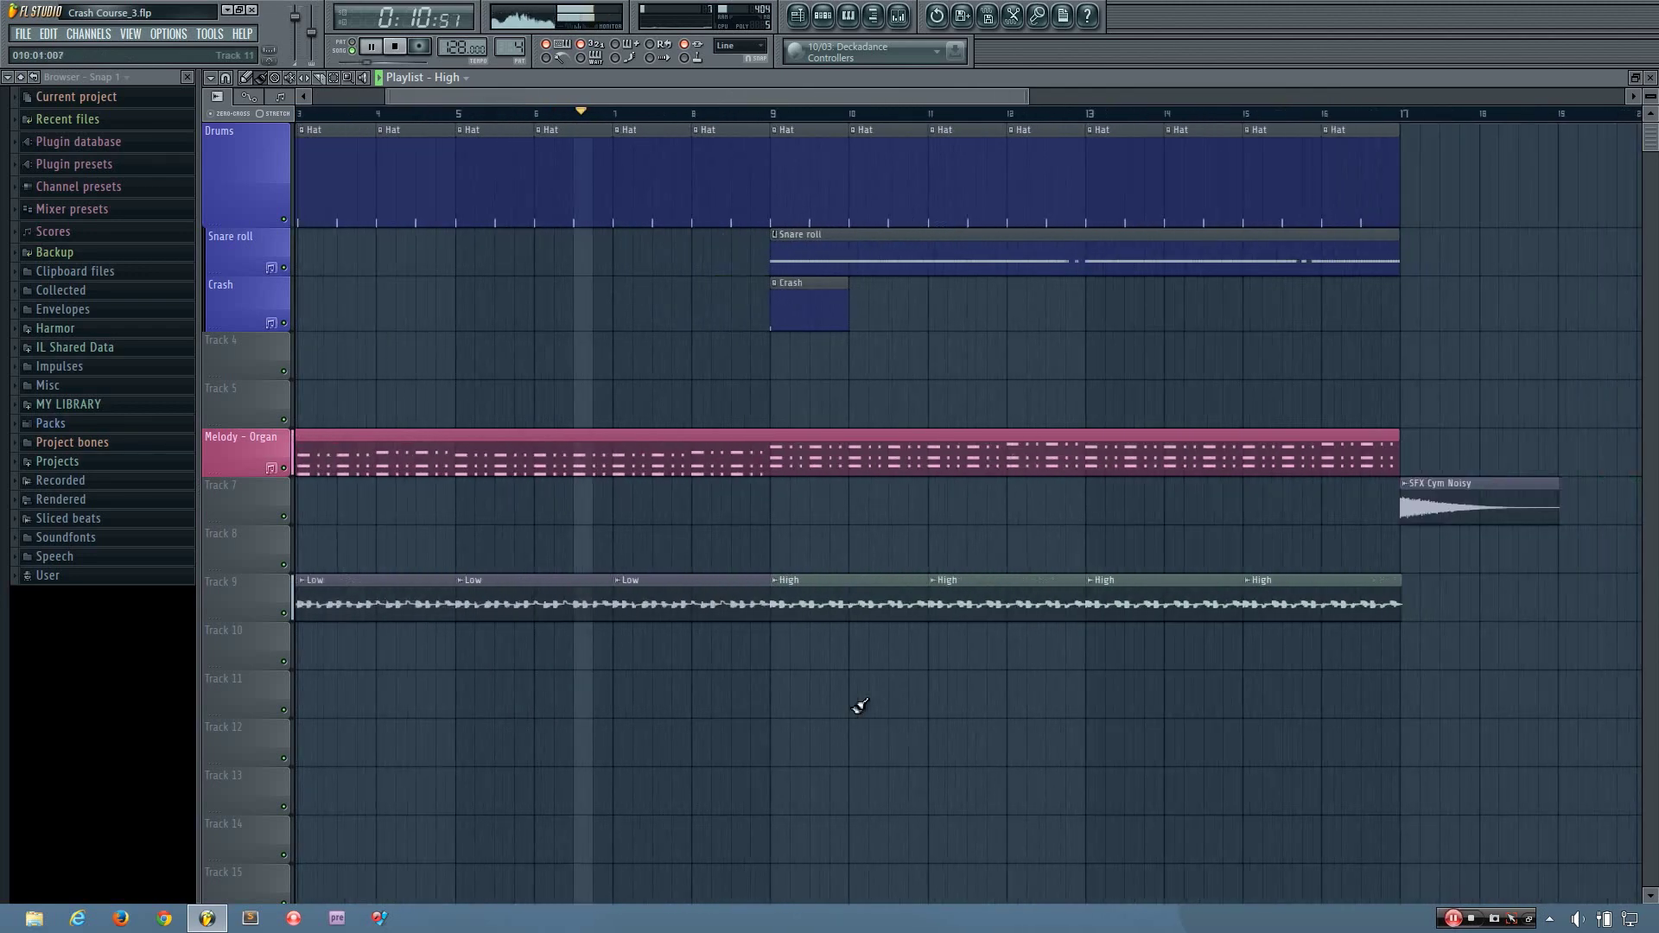
{"action": "scroll", "coordinate": [859, 706], "scroll_direction": "down", "scroll_amount": 1}
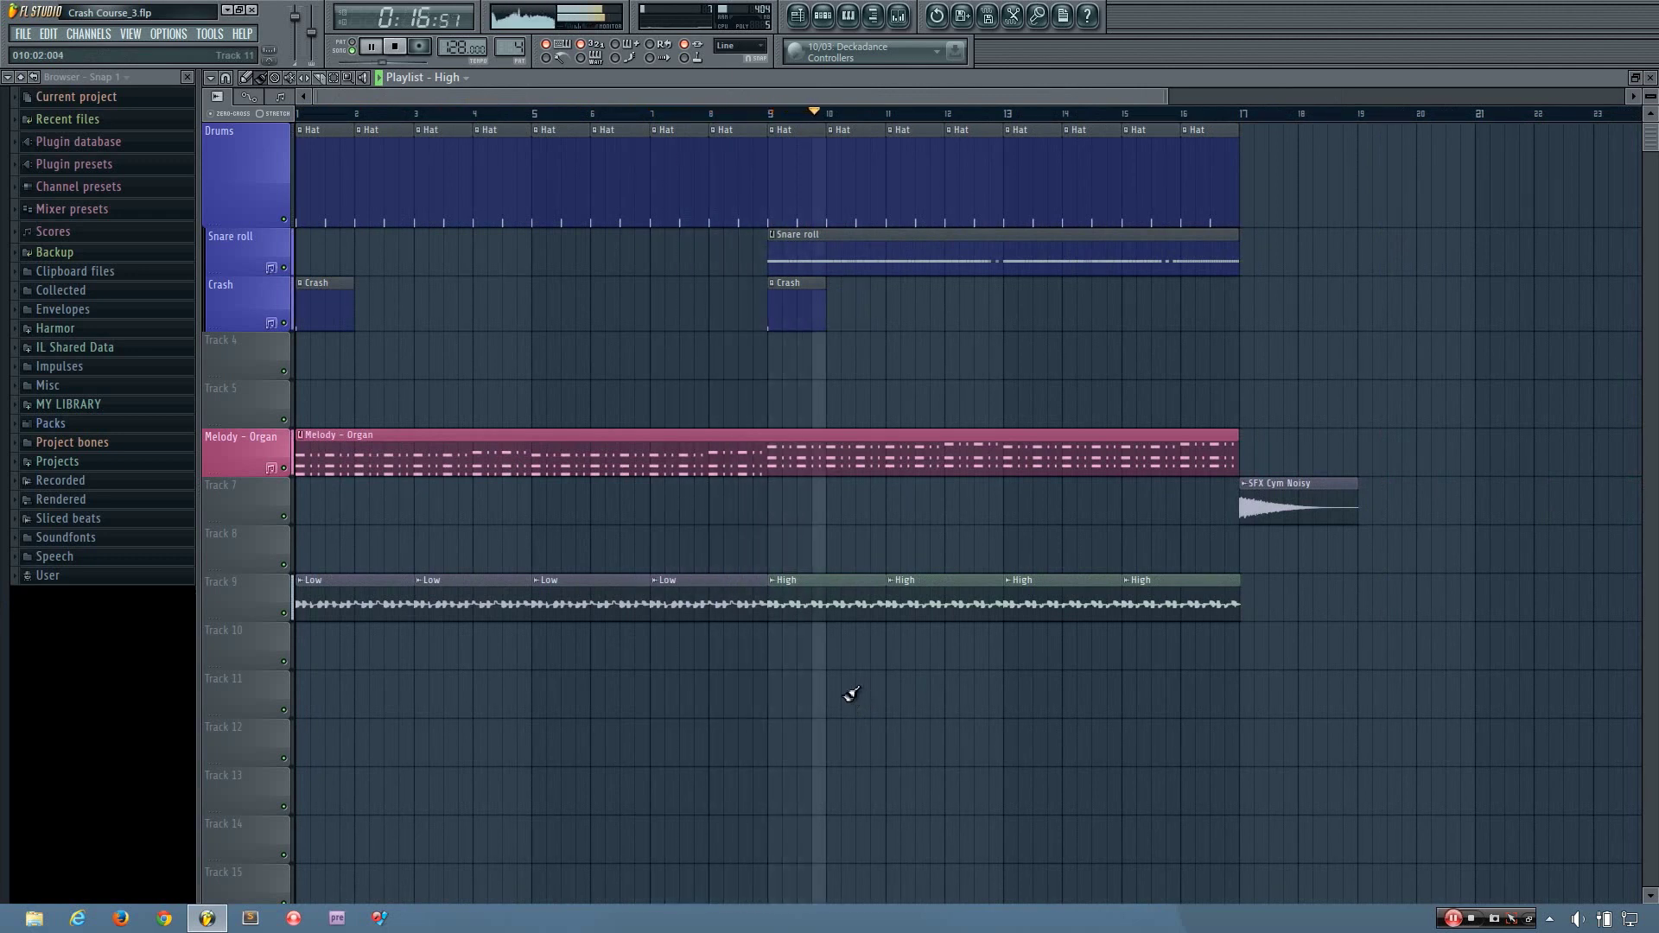
{"action": "double_click", "coordinate": [822, 612]}
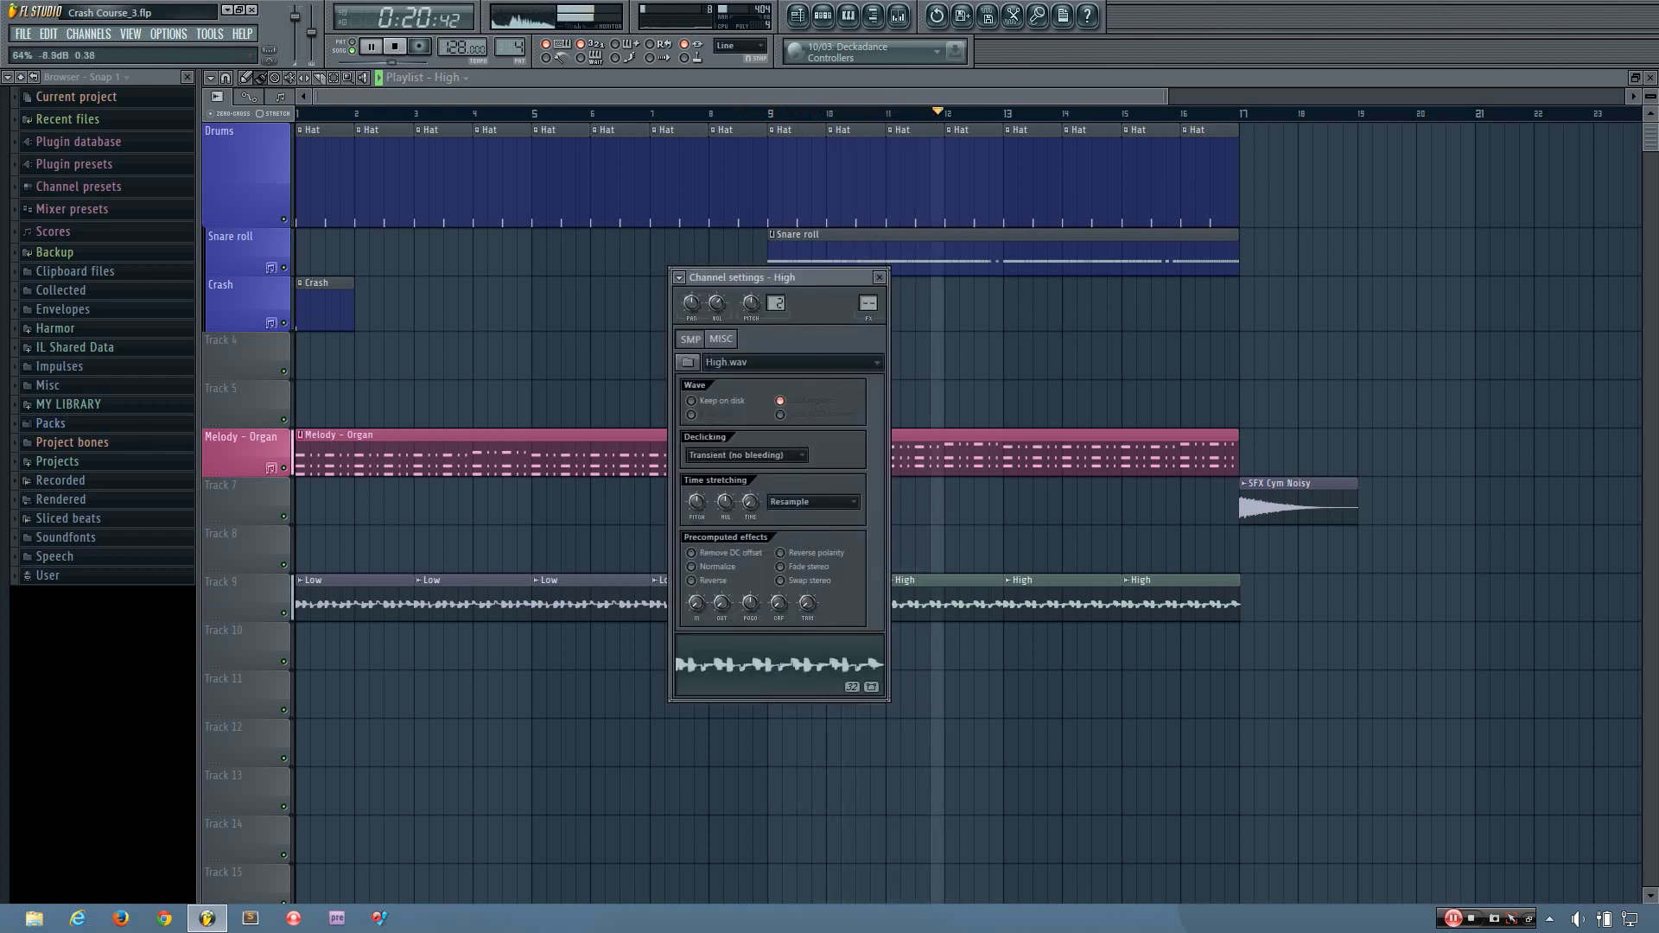
{"action": "double_click", "coordinate": [611, 605]}
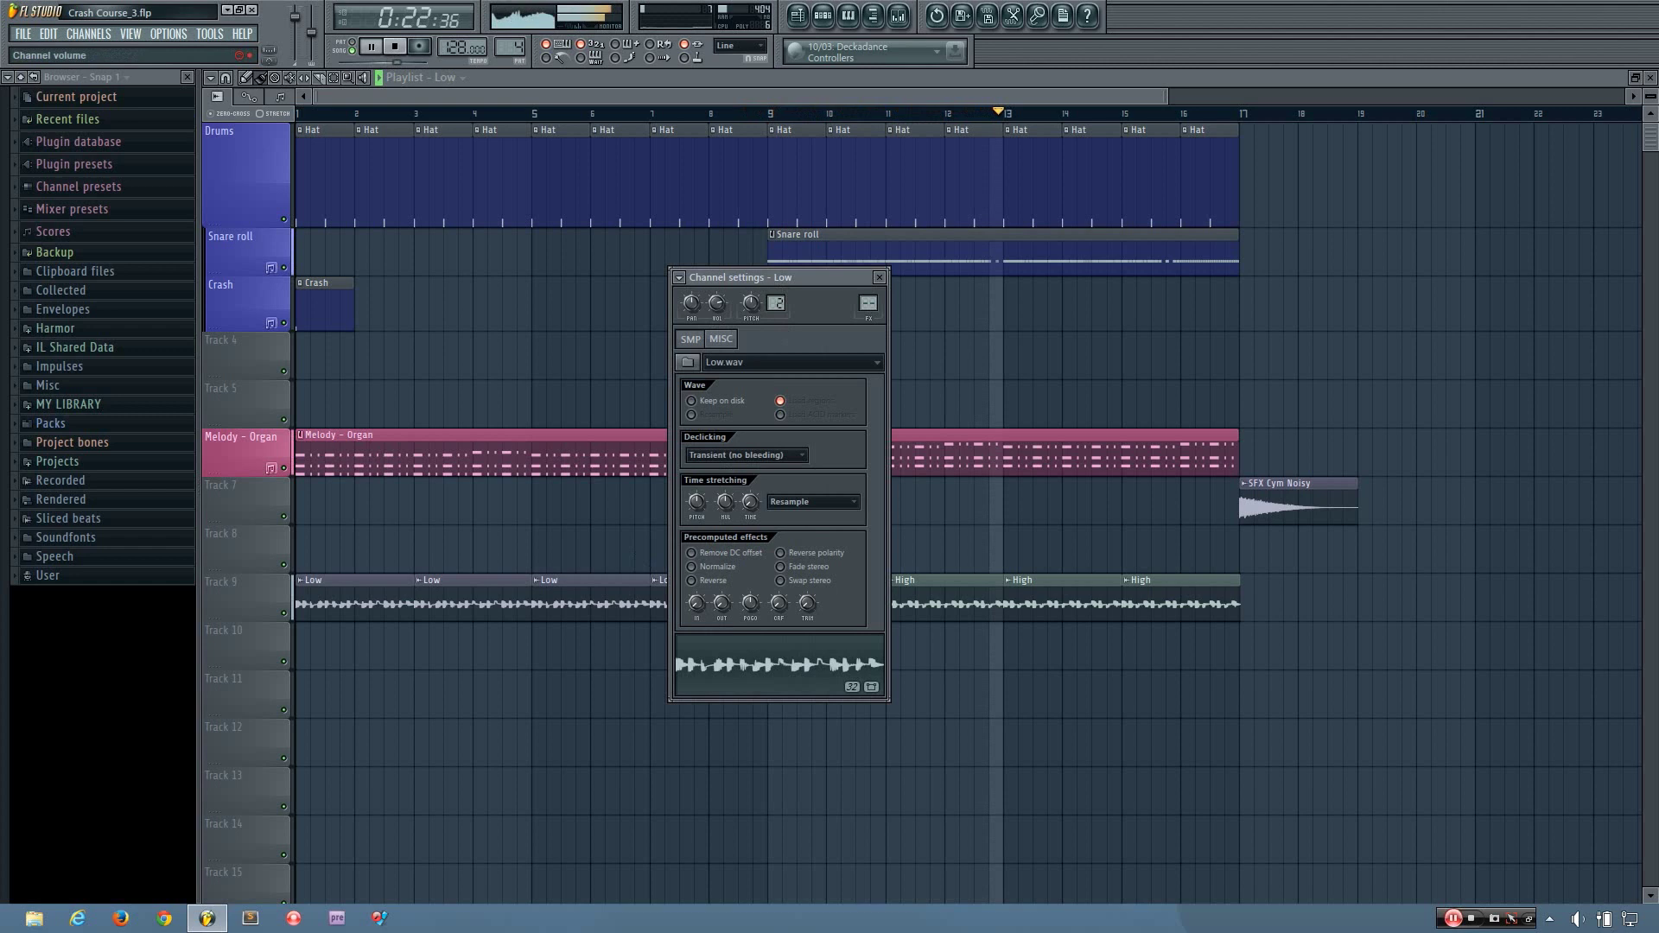
{"action": "left_click", "coordinate": [878, 277]}
{"action": "left_click_drag", "start_coordinate": [847, 98], "coordinate": [1019, 162]}
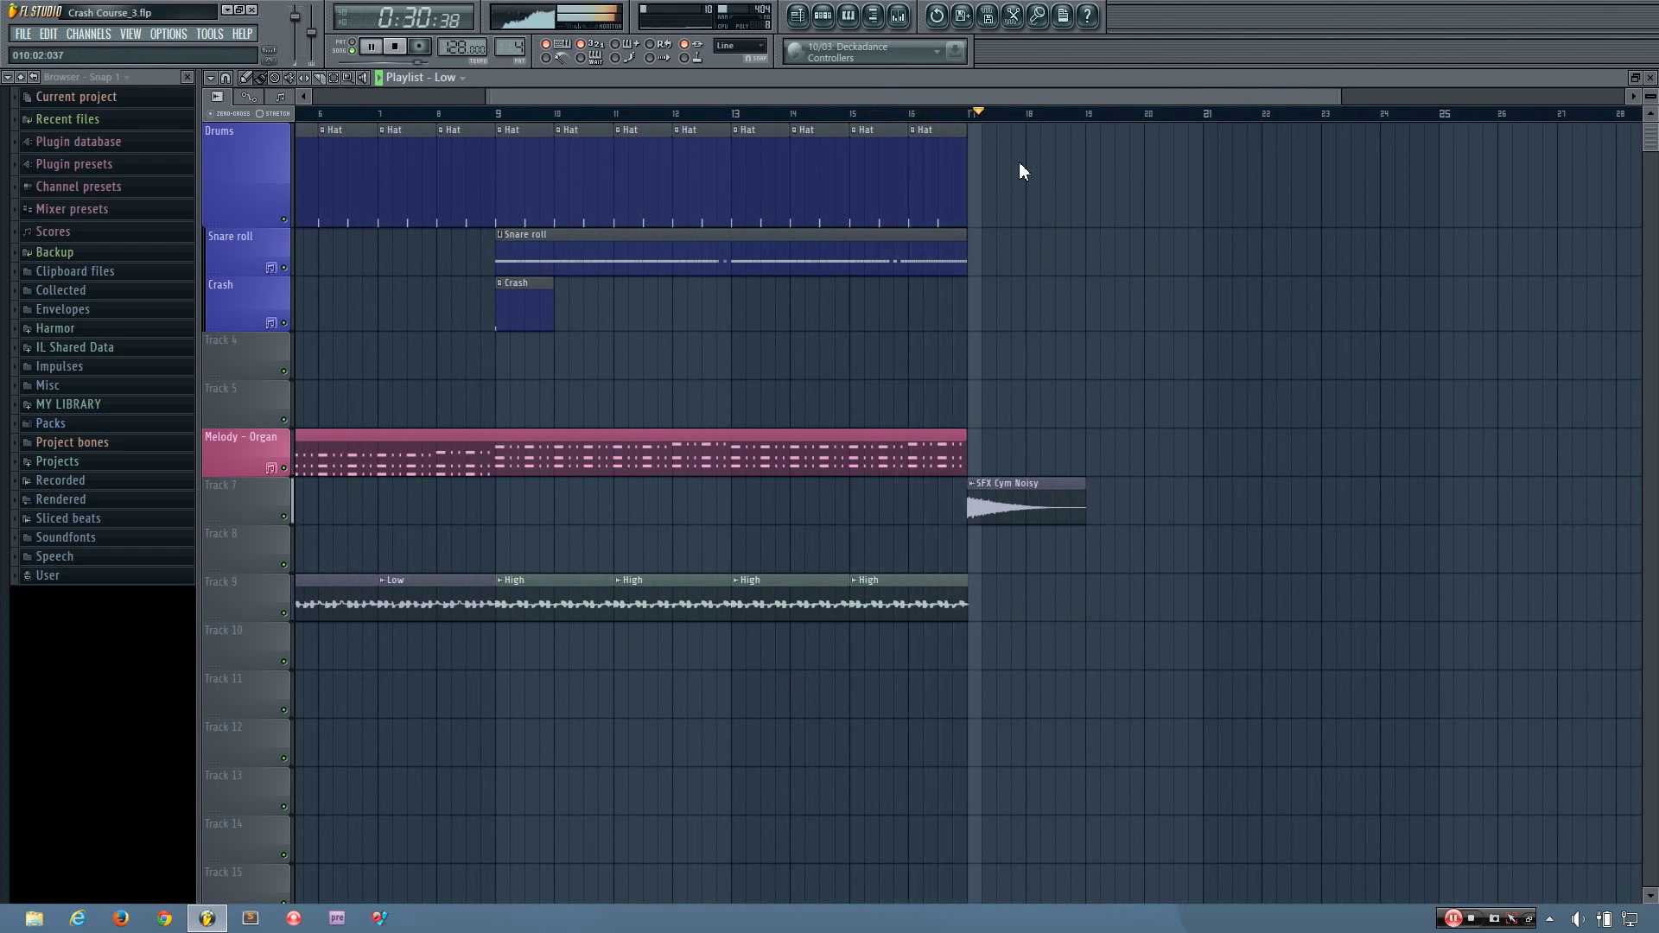
{"action": "scroll", "coordinate": [1050, 170], "scroll_direction": "down", "scroll_amount": 2}
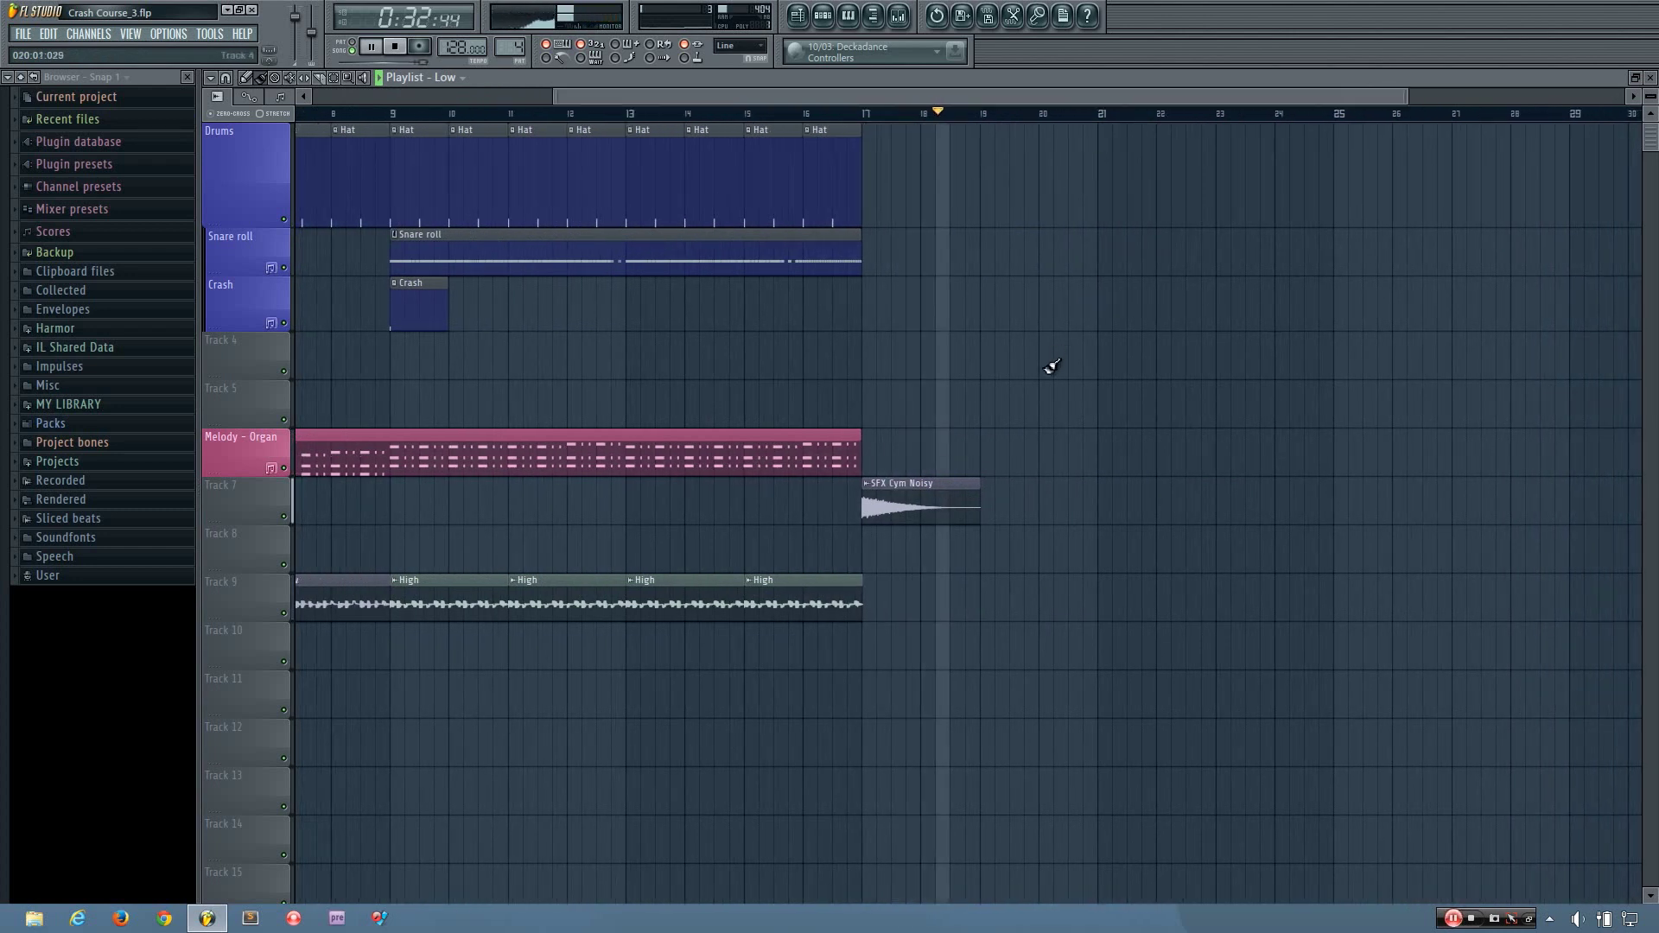
{"action": "key", "text": "space"}
{"action": "scroll", "coordinate": [1049, 374], "scroll_direction": "down", "scroll_amount": 2}
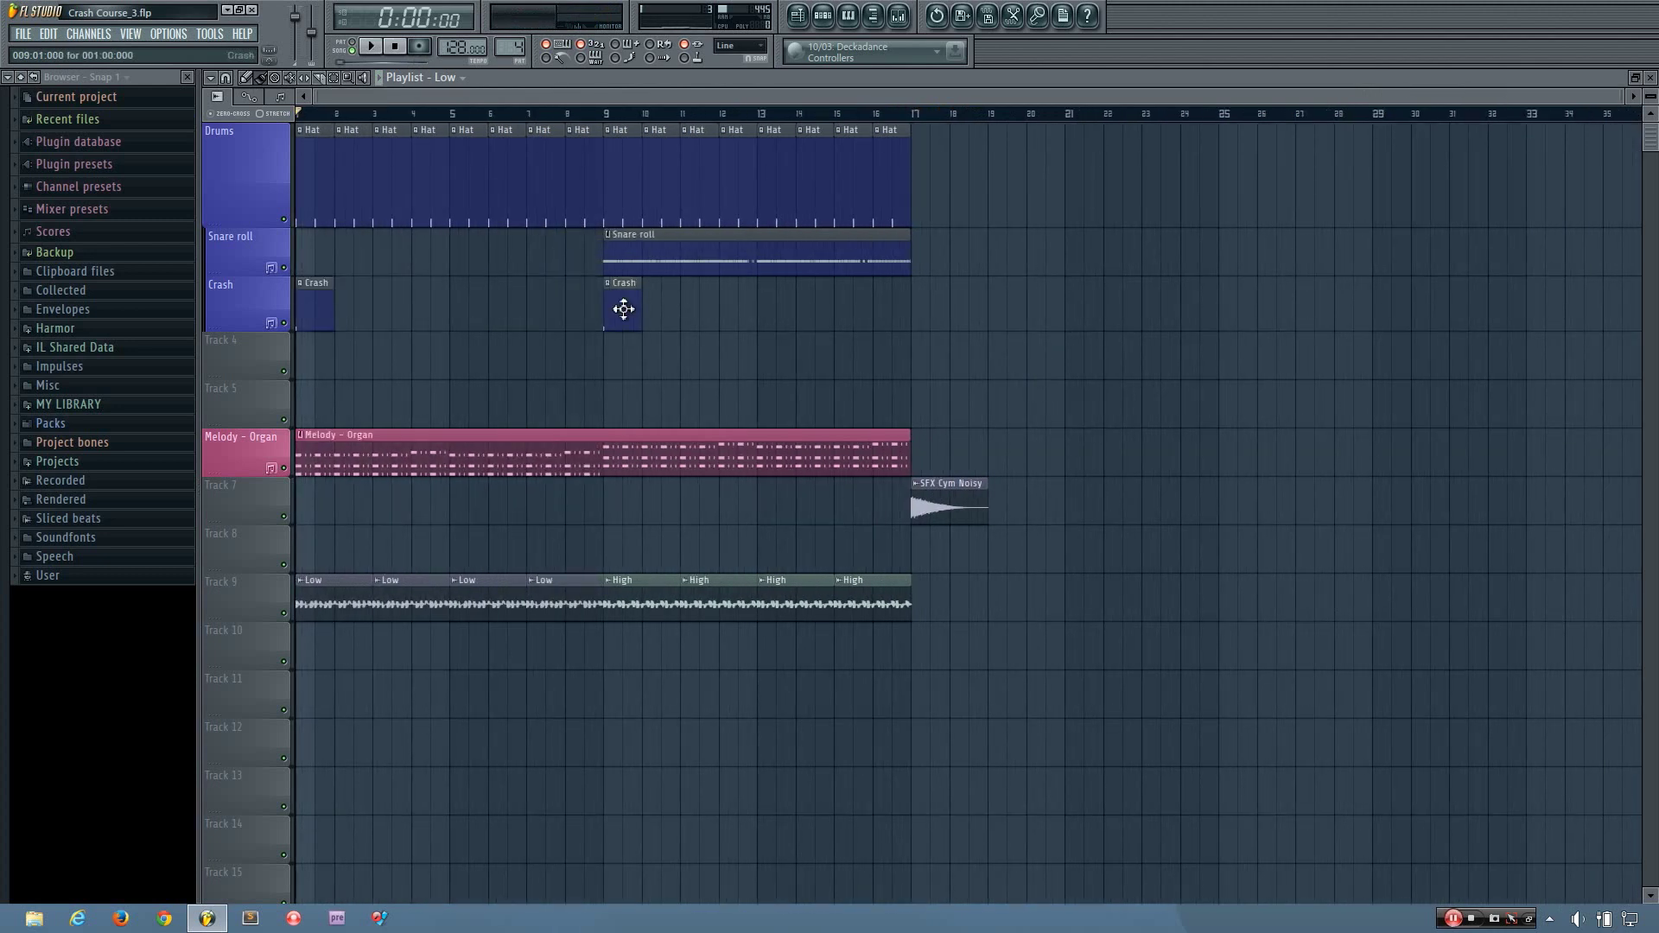
Step: Copy the bar 9 Crash clip so a second Crash starts at bar 17
{"action": "left_click_drag", "start_coordinate": [630, 312], "coordinate": [929, 326]}
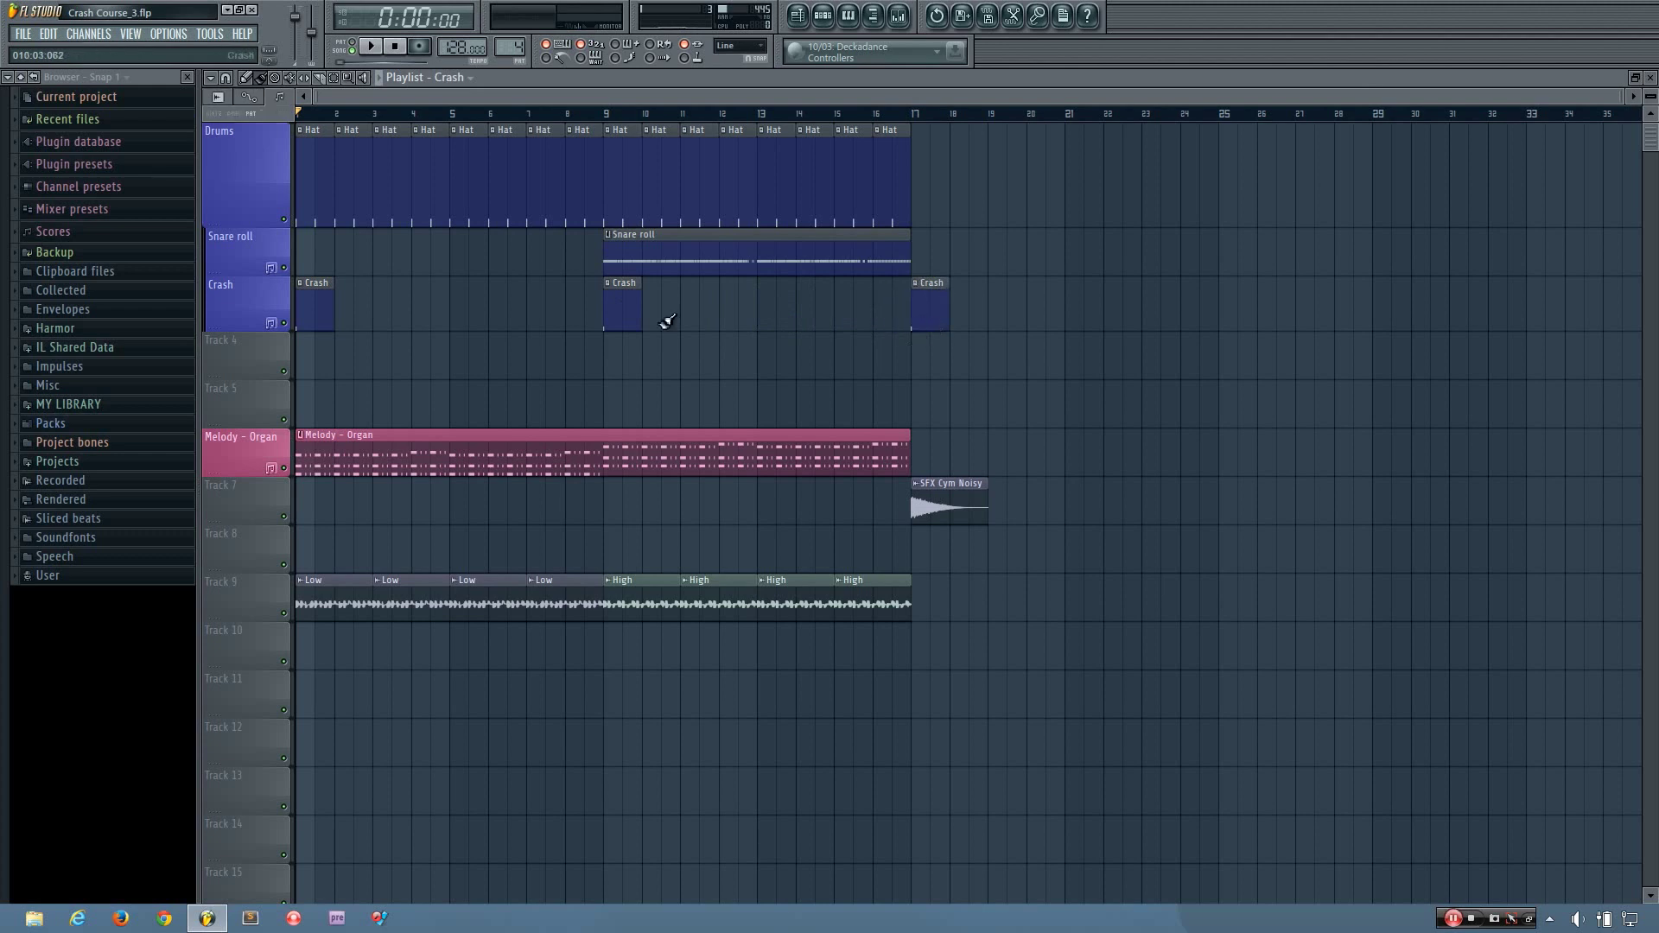
{"action": "scroll", "coordinate": [625, 313], "scroll_direction": "right", "scroll_amount": 1}
{"action": "left_click_drag", "start_coordinate": [623, 311], "coordinate": [739, 321]}
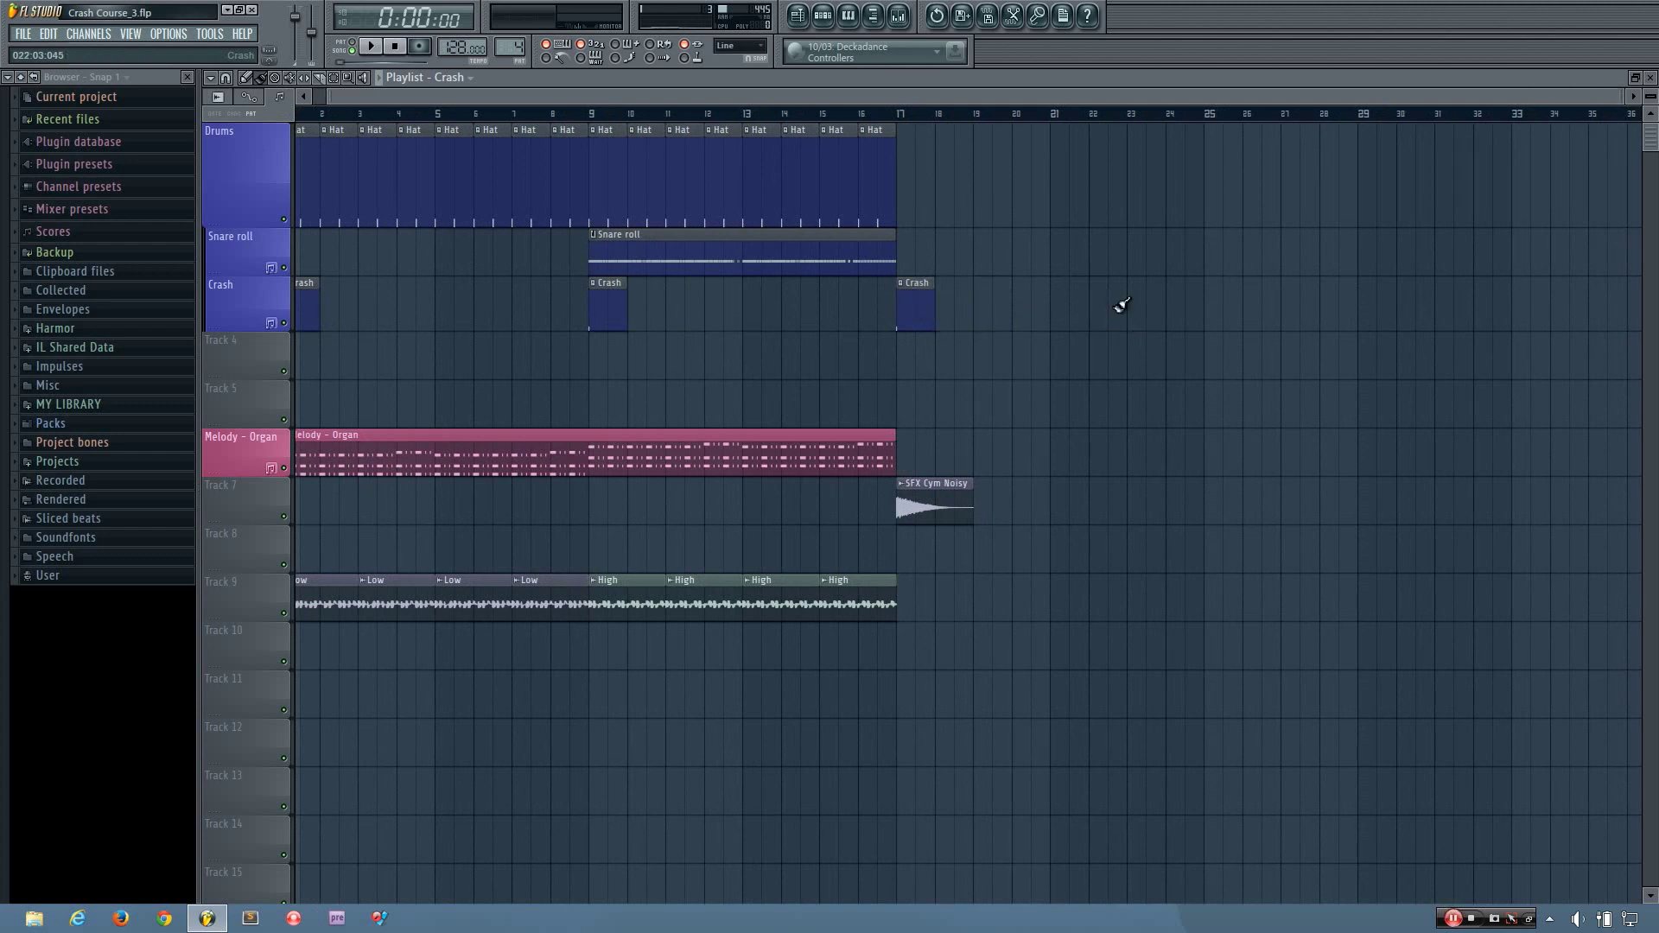
{"action": "scroll", "coordinate": [933, 95], "scroll_direction": "right", "scroll_amount": 1}
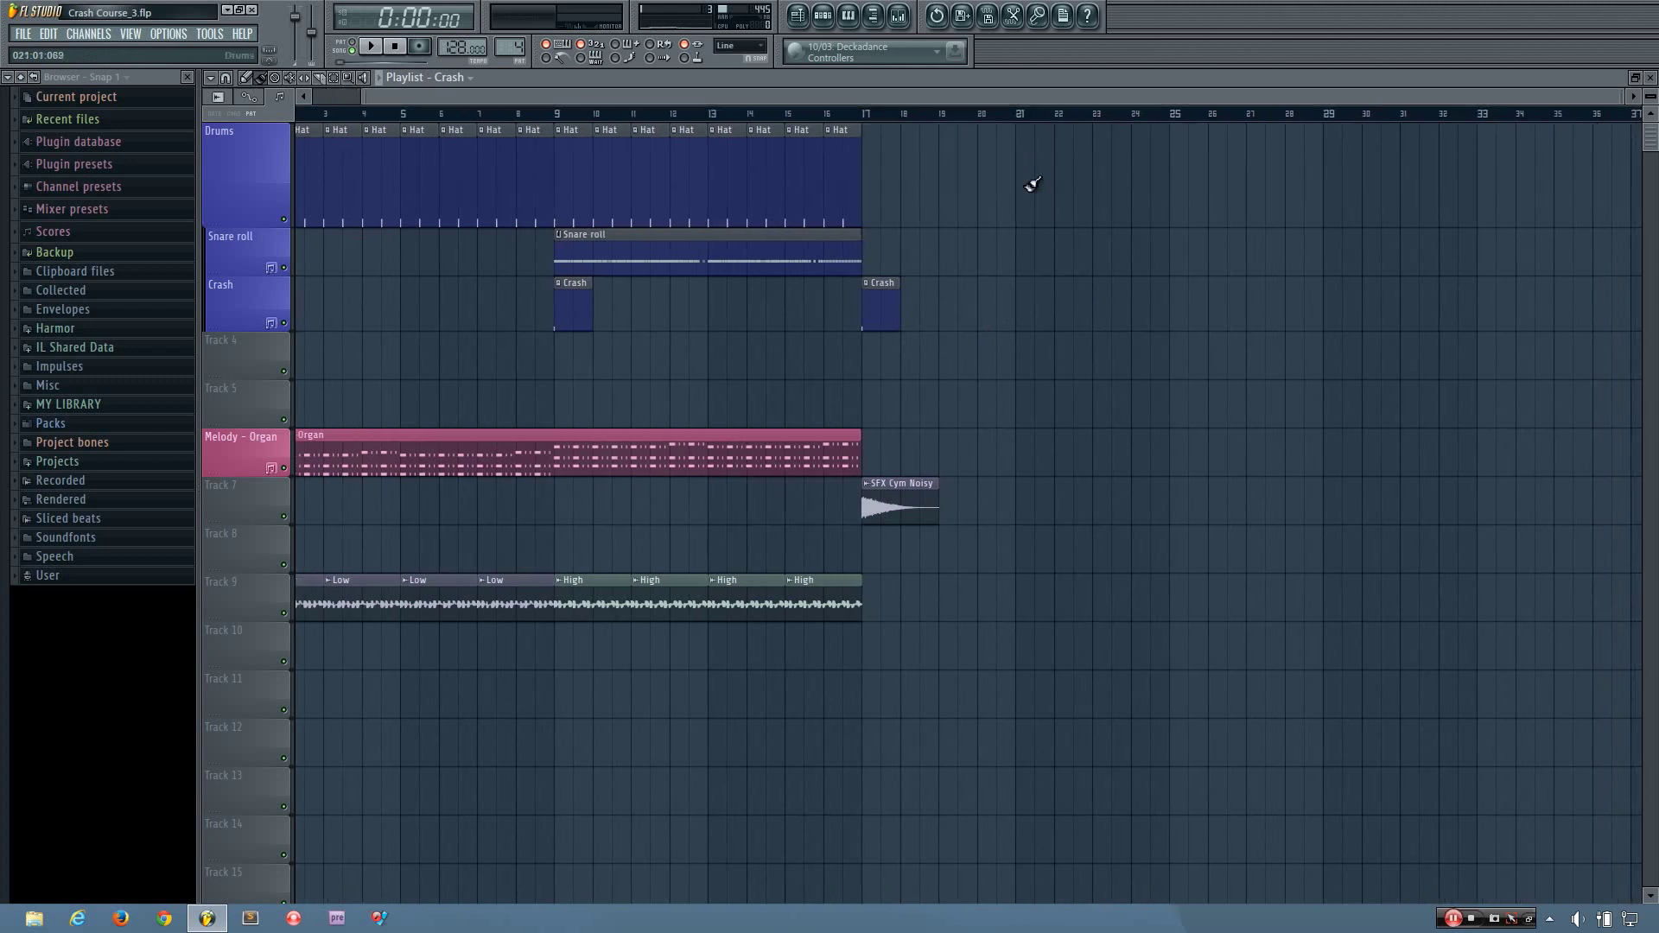
Step: Switch to the Melody - Bells pattern and paint it from bar 17 on Track 8
{"action": "left_click", "coordinate": [835, 17]}
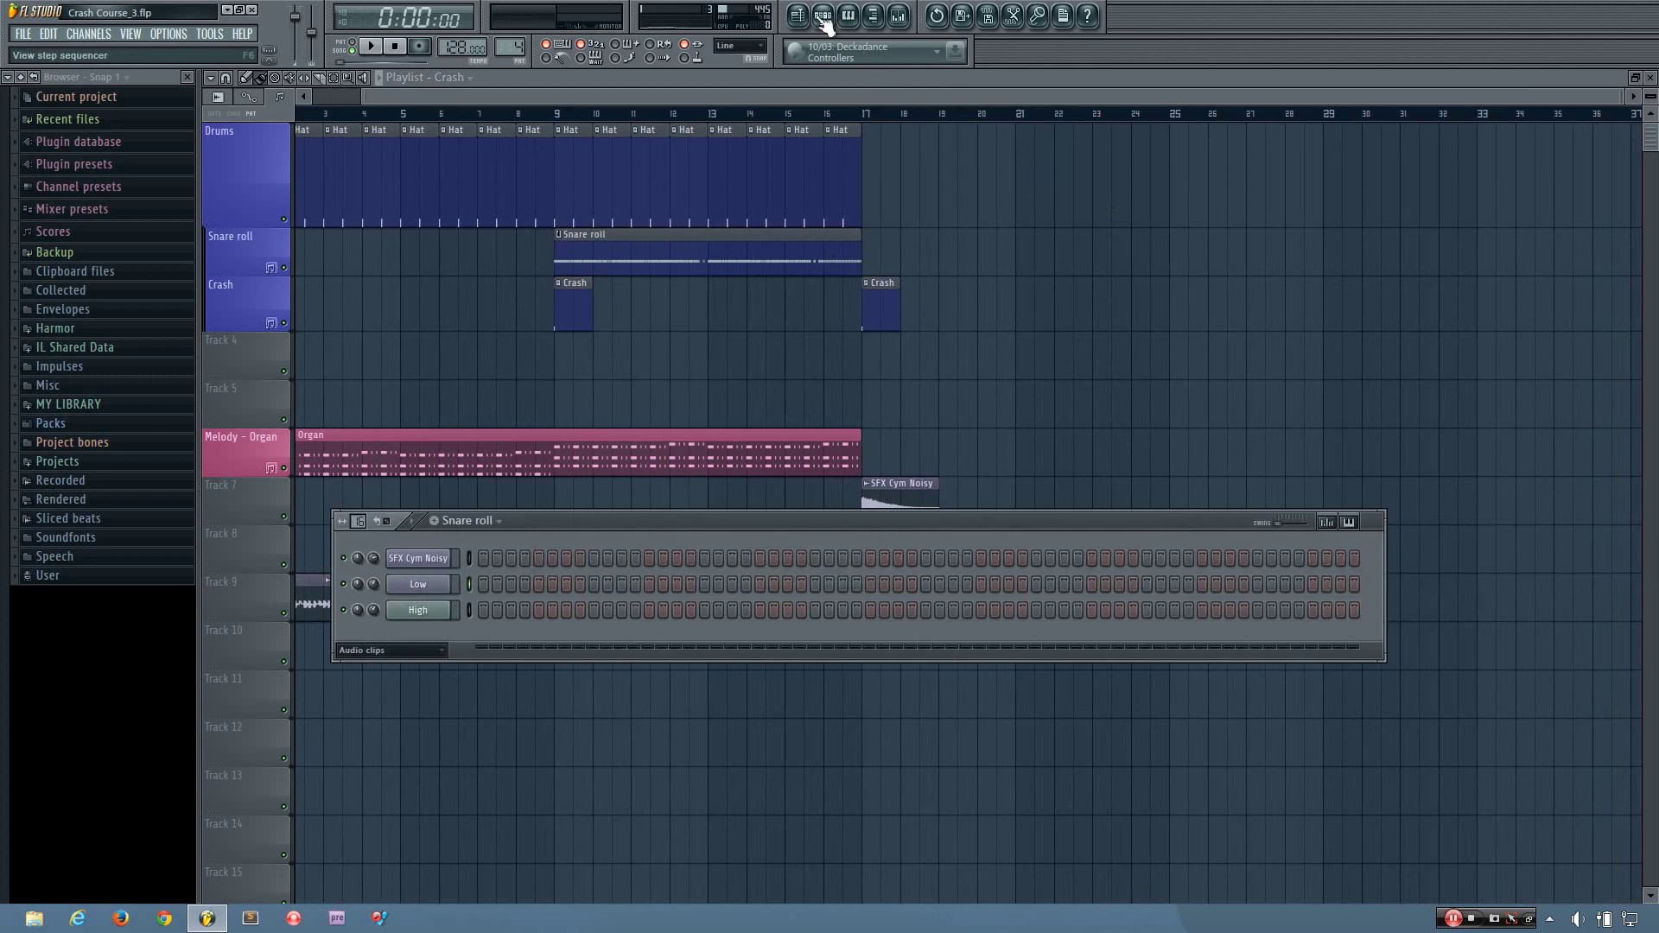
{"action": "key", "text": "KP_Add"}
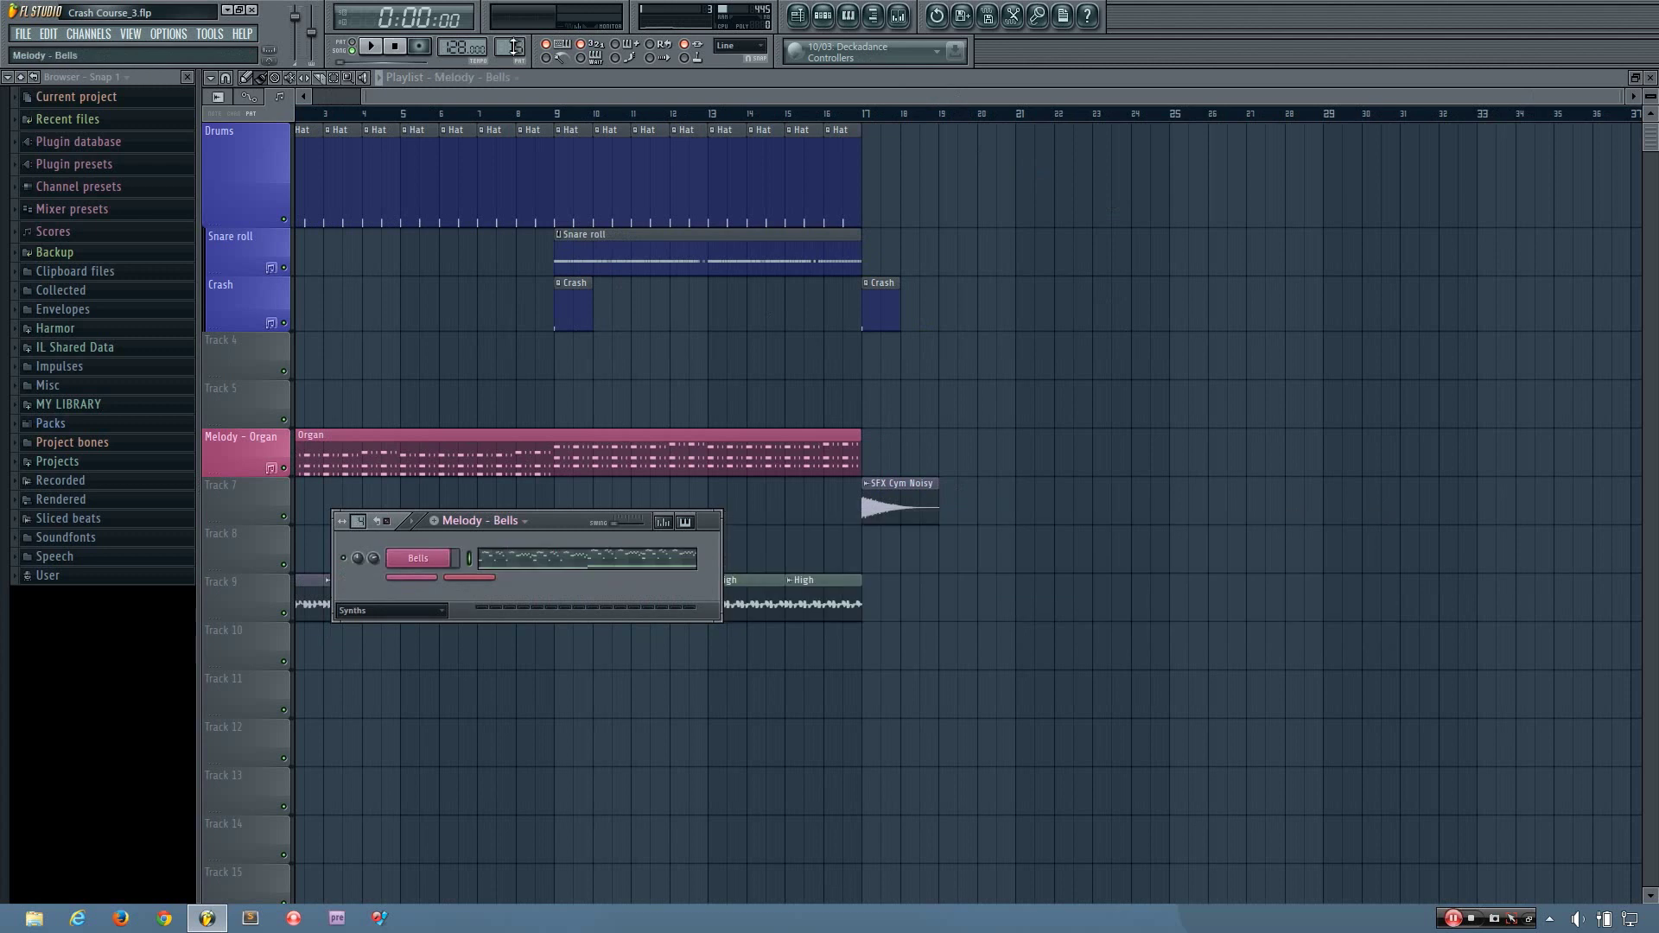
{"action": "mouse_move", "coordinate": [917, 207]}
{"action": "left_mouse_down"}
{"action": "mouse_move", "coordinate": [985, 478]}
{"action": "mouse_move", "coordinate": [974, 600]}
{"action": "mouse_move", "coordinate": [916, 553]}
{"action": "left_mouse_up"}
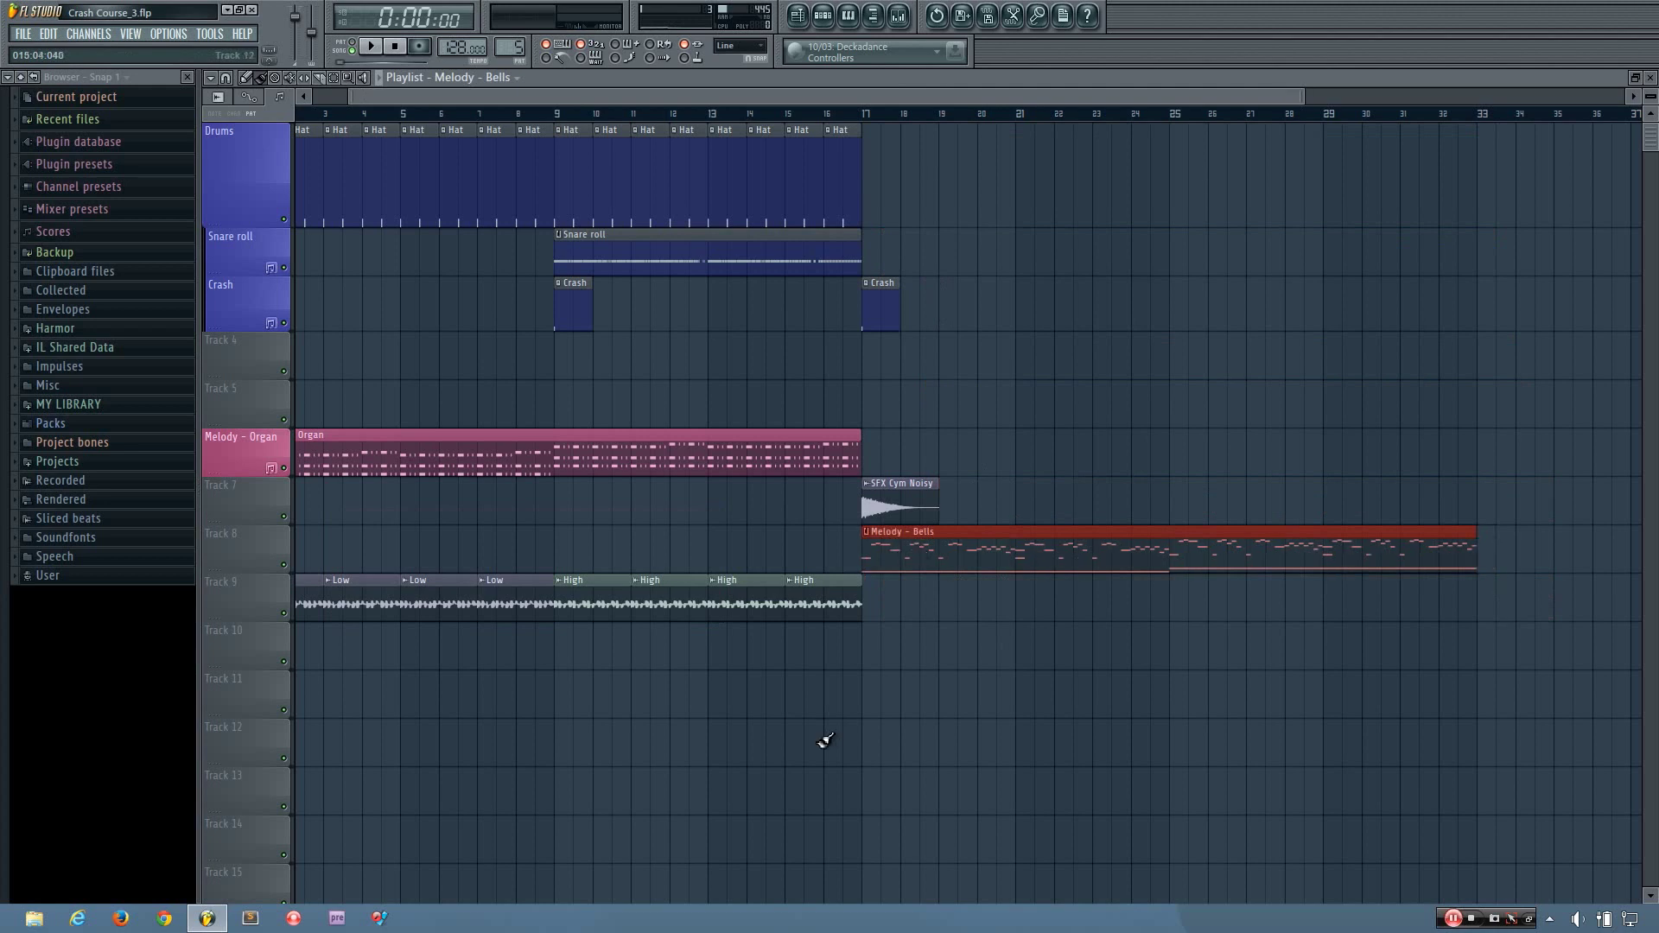
{"action": "scroll", "coordinate": [822, 741], "scroll_direction": "down", "scroll_amount": 2}
Step: Auto-name Track 8 after its Melody - Bells clip
{"action": "right_click", "coordinate": [248, 533]}
{"action": "right_click", "coordinate": [230, 546]}
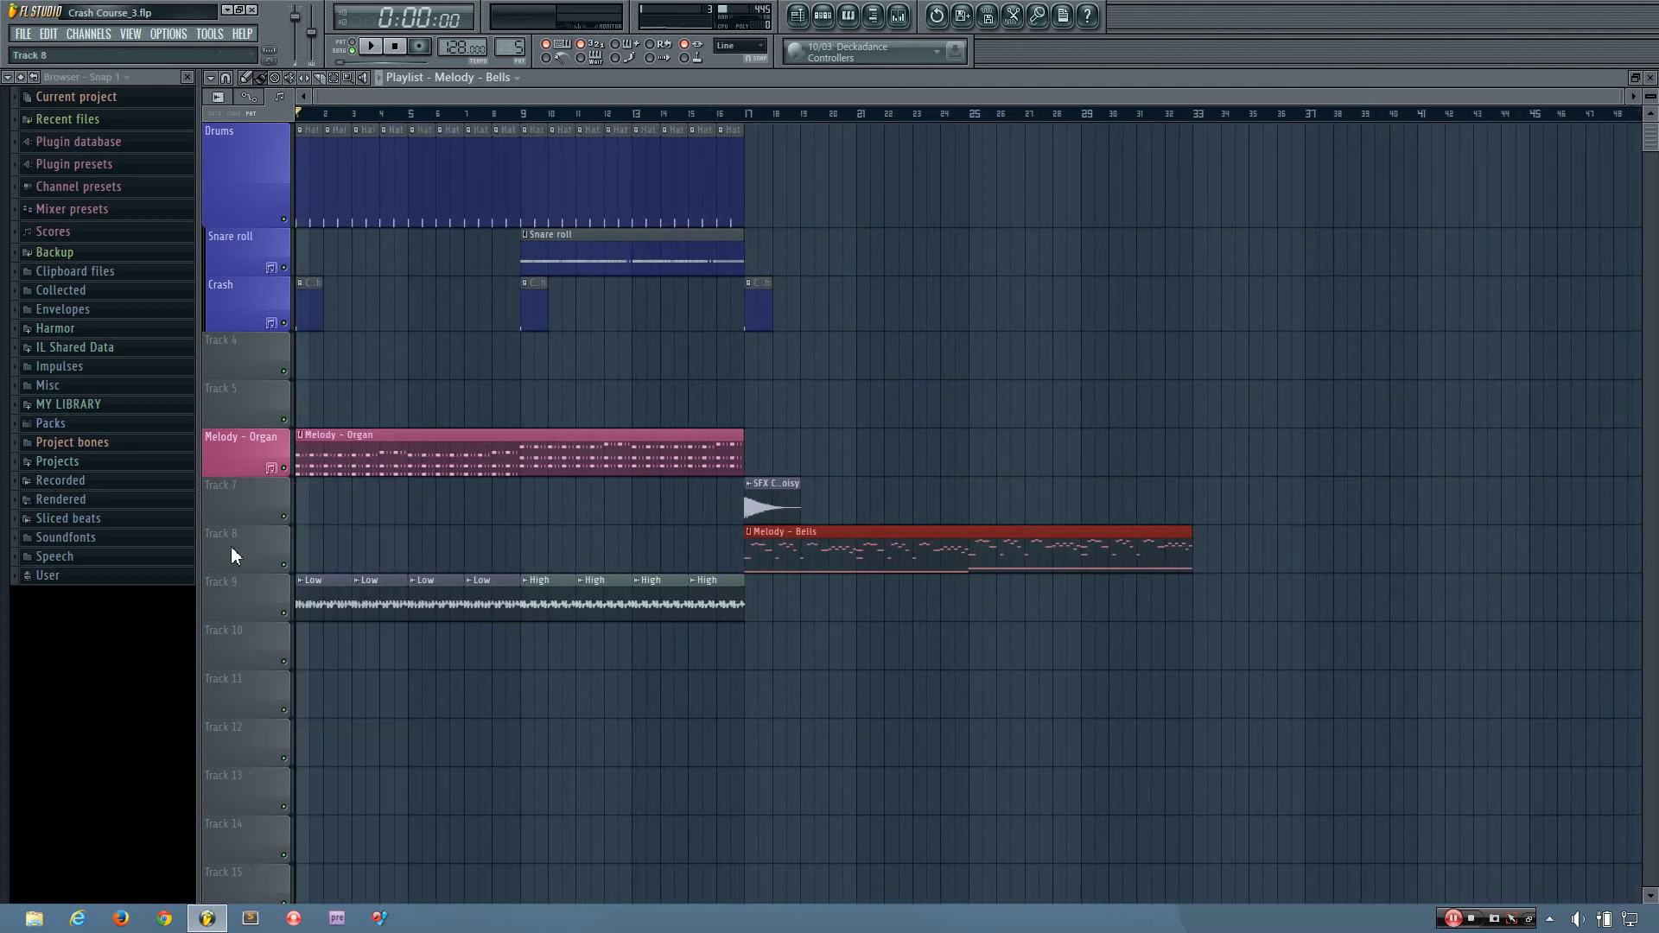
{"action": "right_click", "coordinate": [231, 547]}
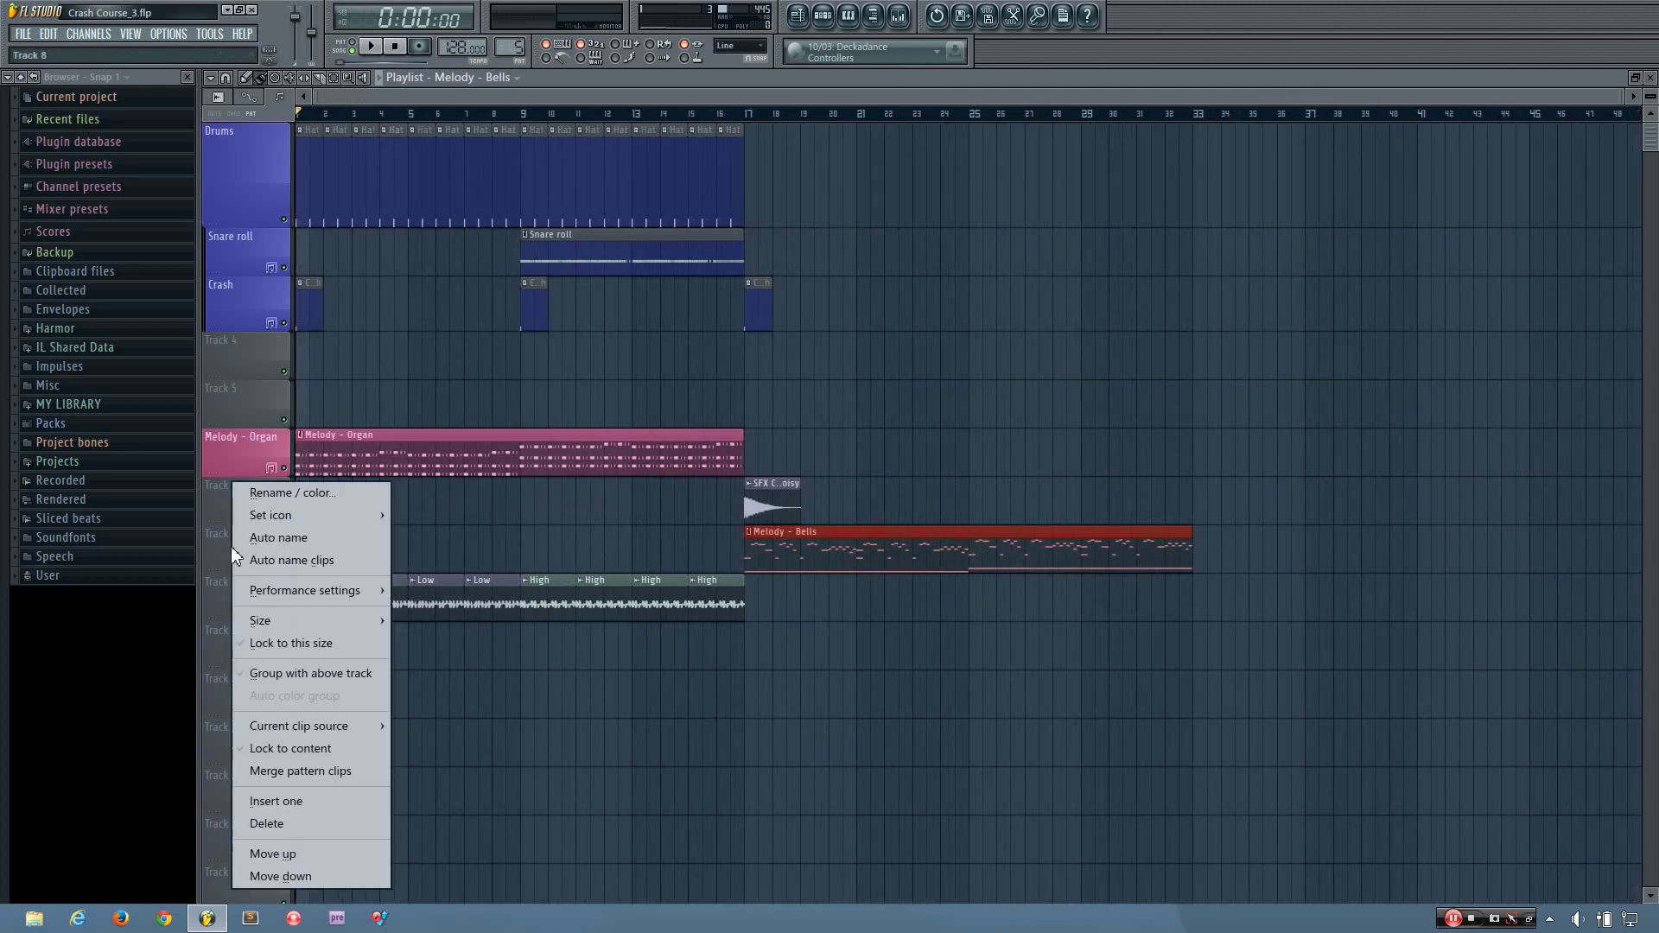
{"action": "left_click", "coordinate": [294, 547]}
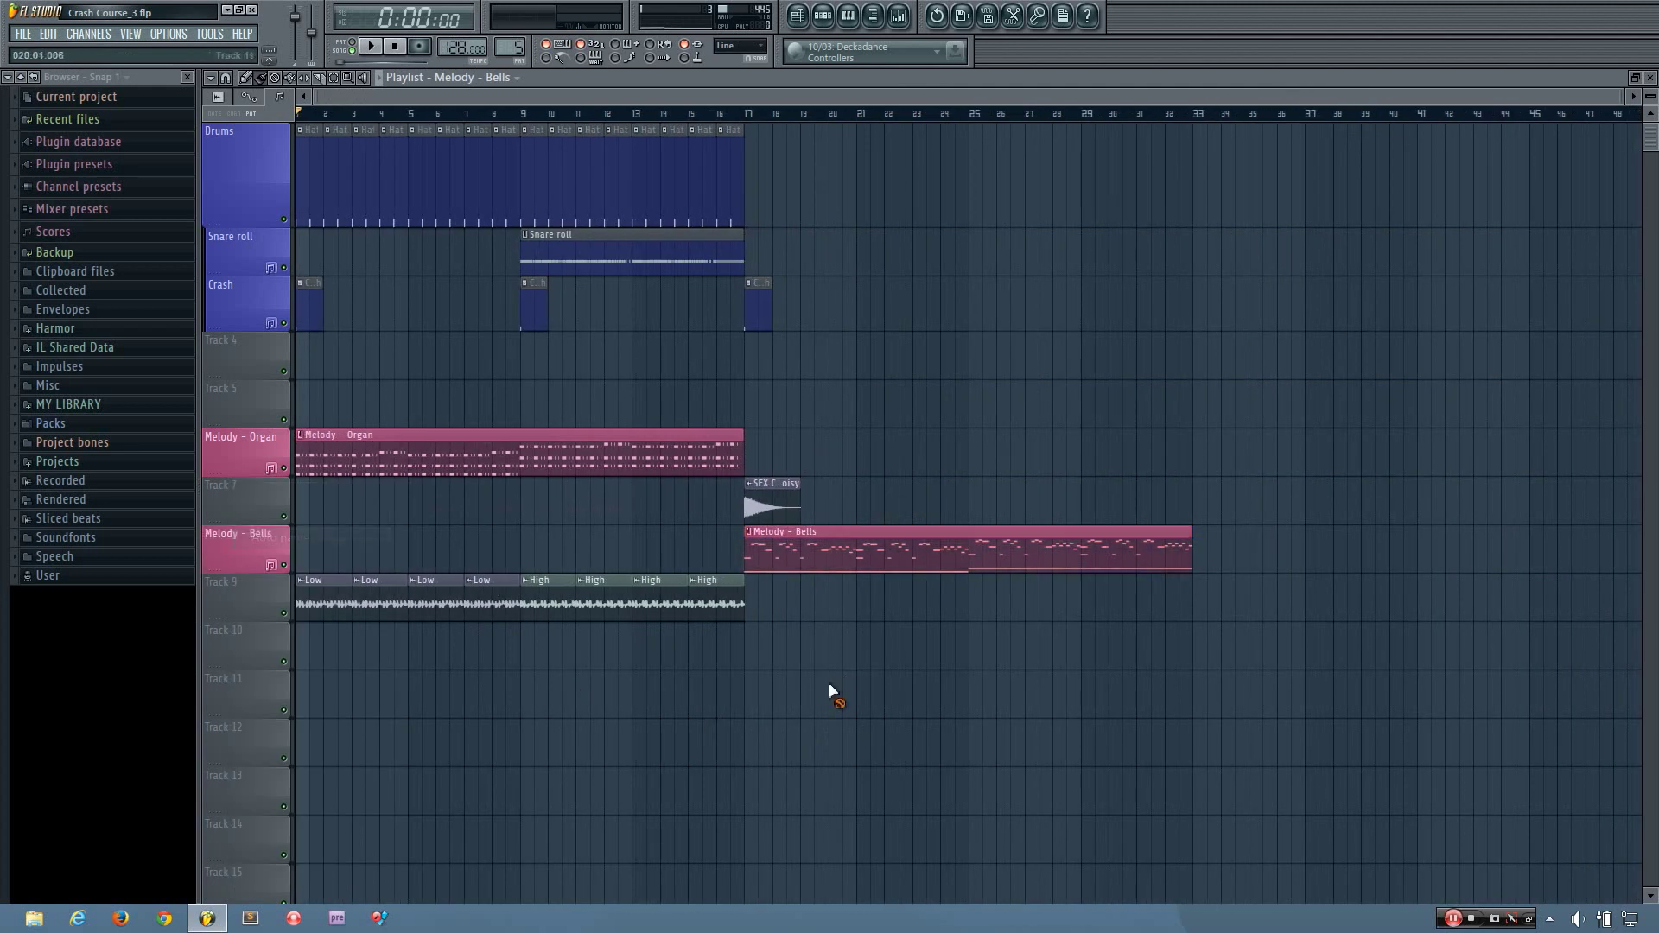
Step: Play the song from bar 17, then stop and return to the start
{"action": "left_click", "coordinate": [741, 118]}
{"action": "key", "text": "space"}
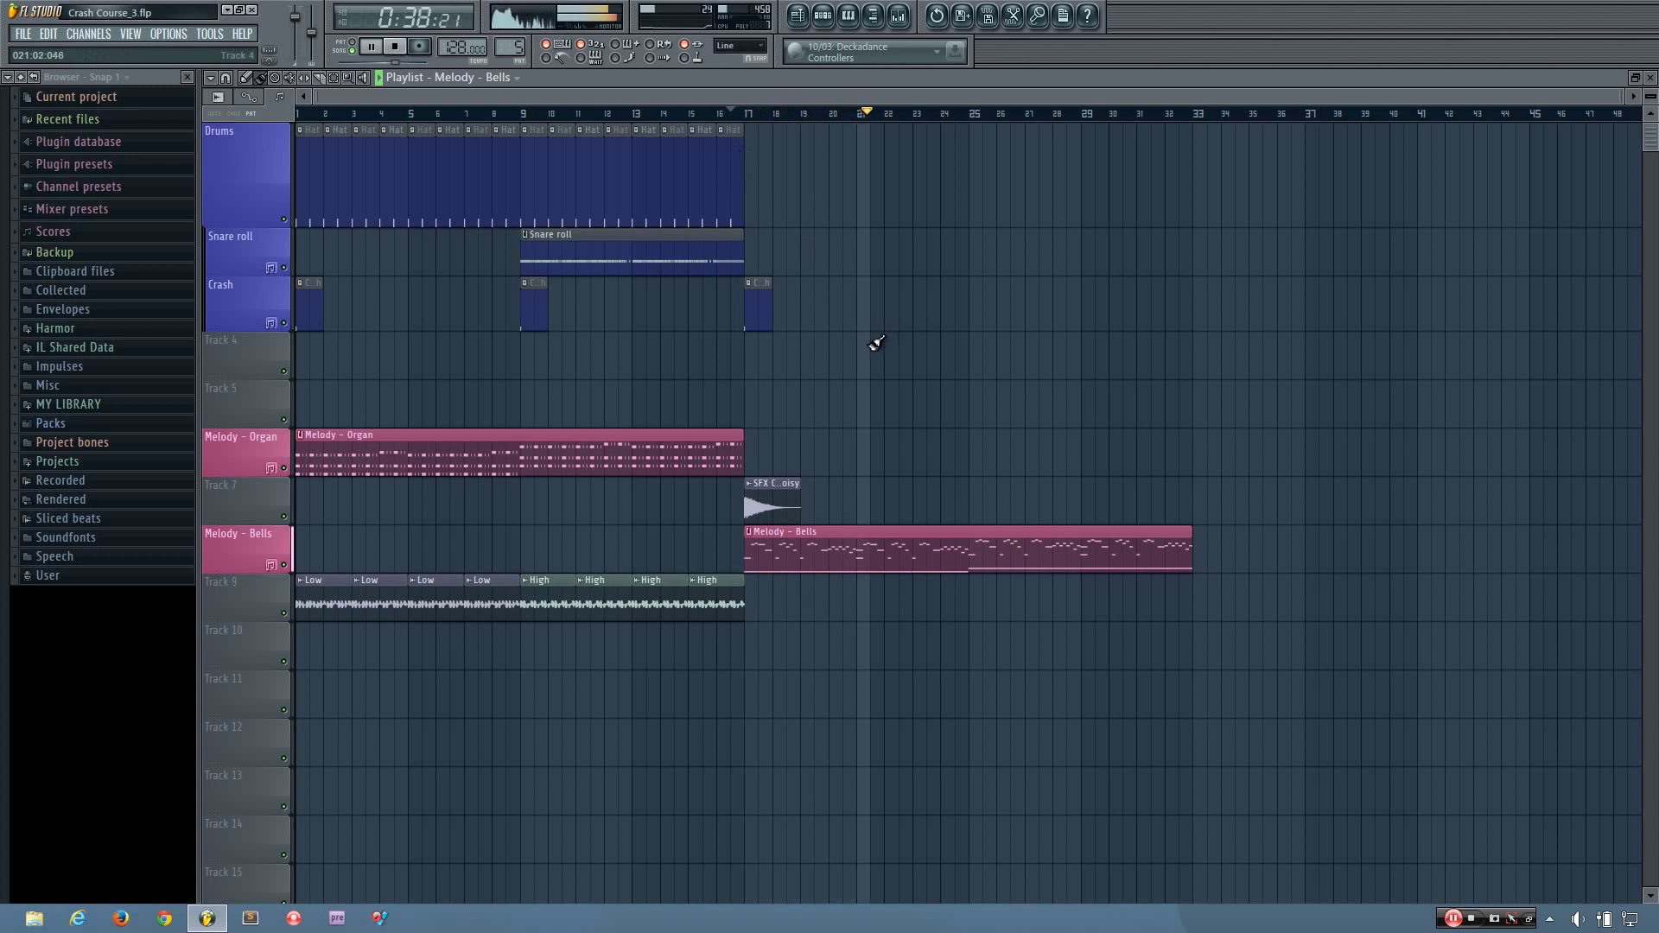
{"action": "key", "text": "space"}
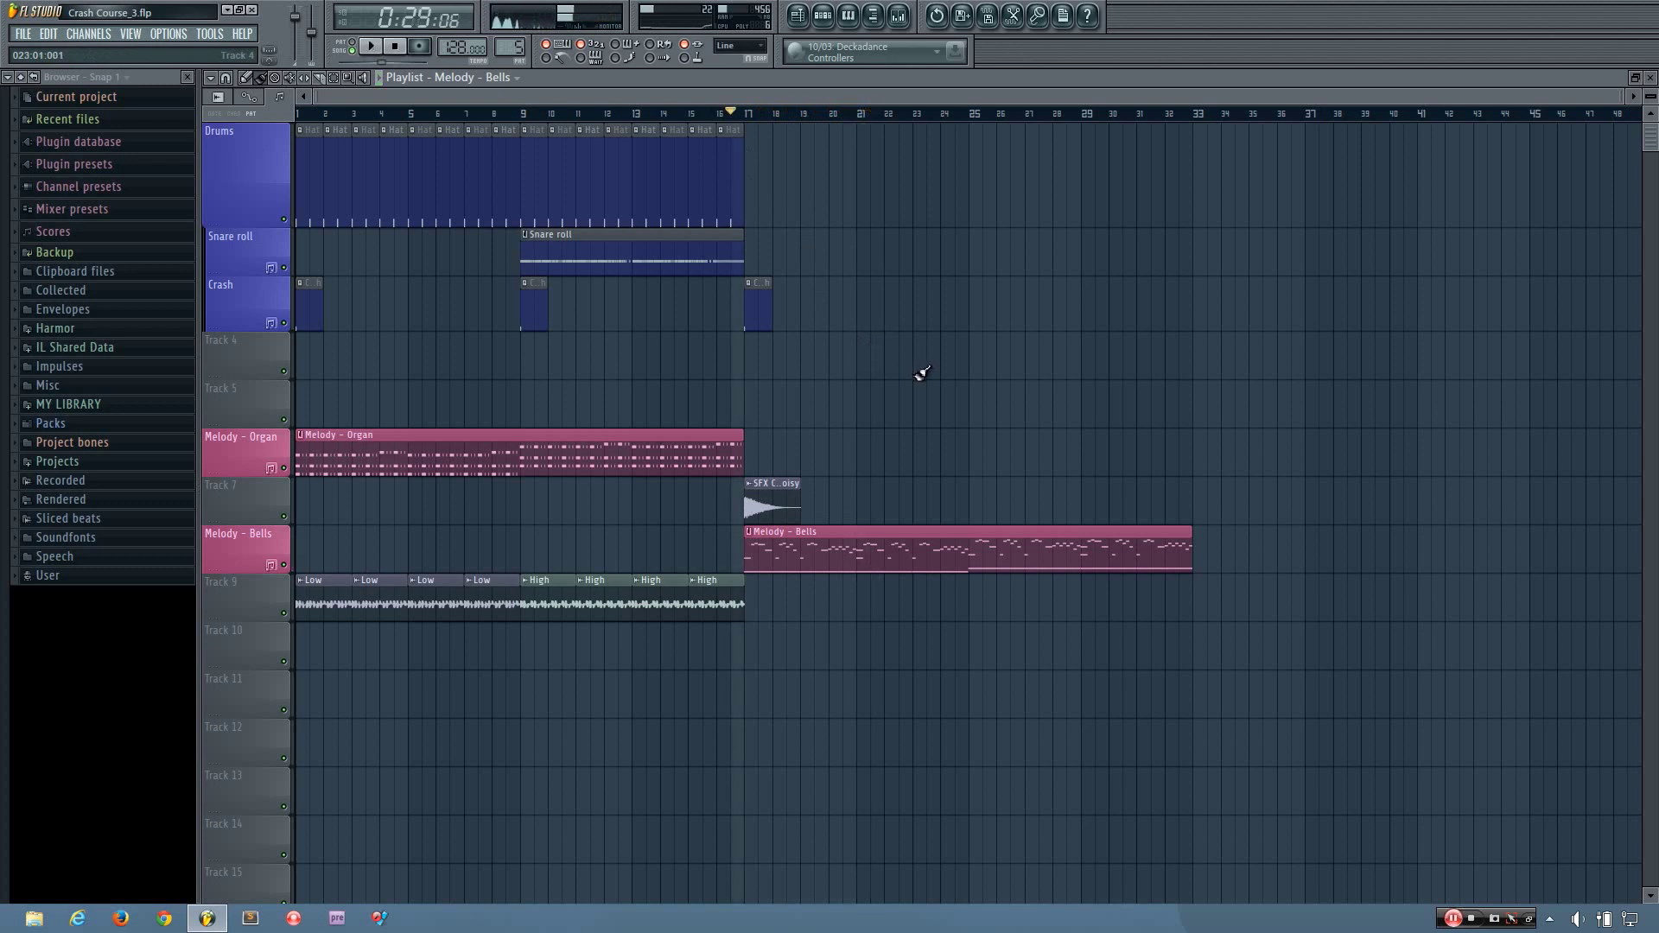
{"action": "key", "text": "Home"}
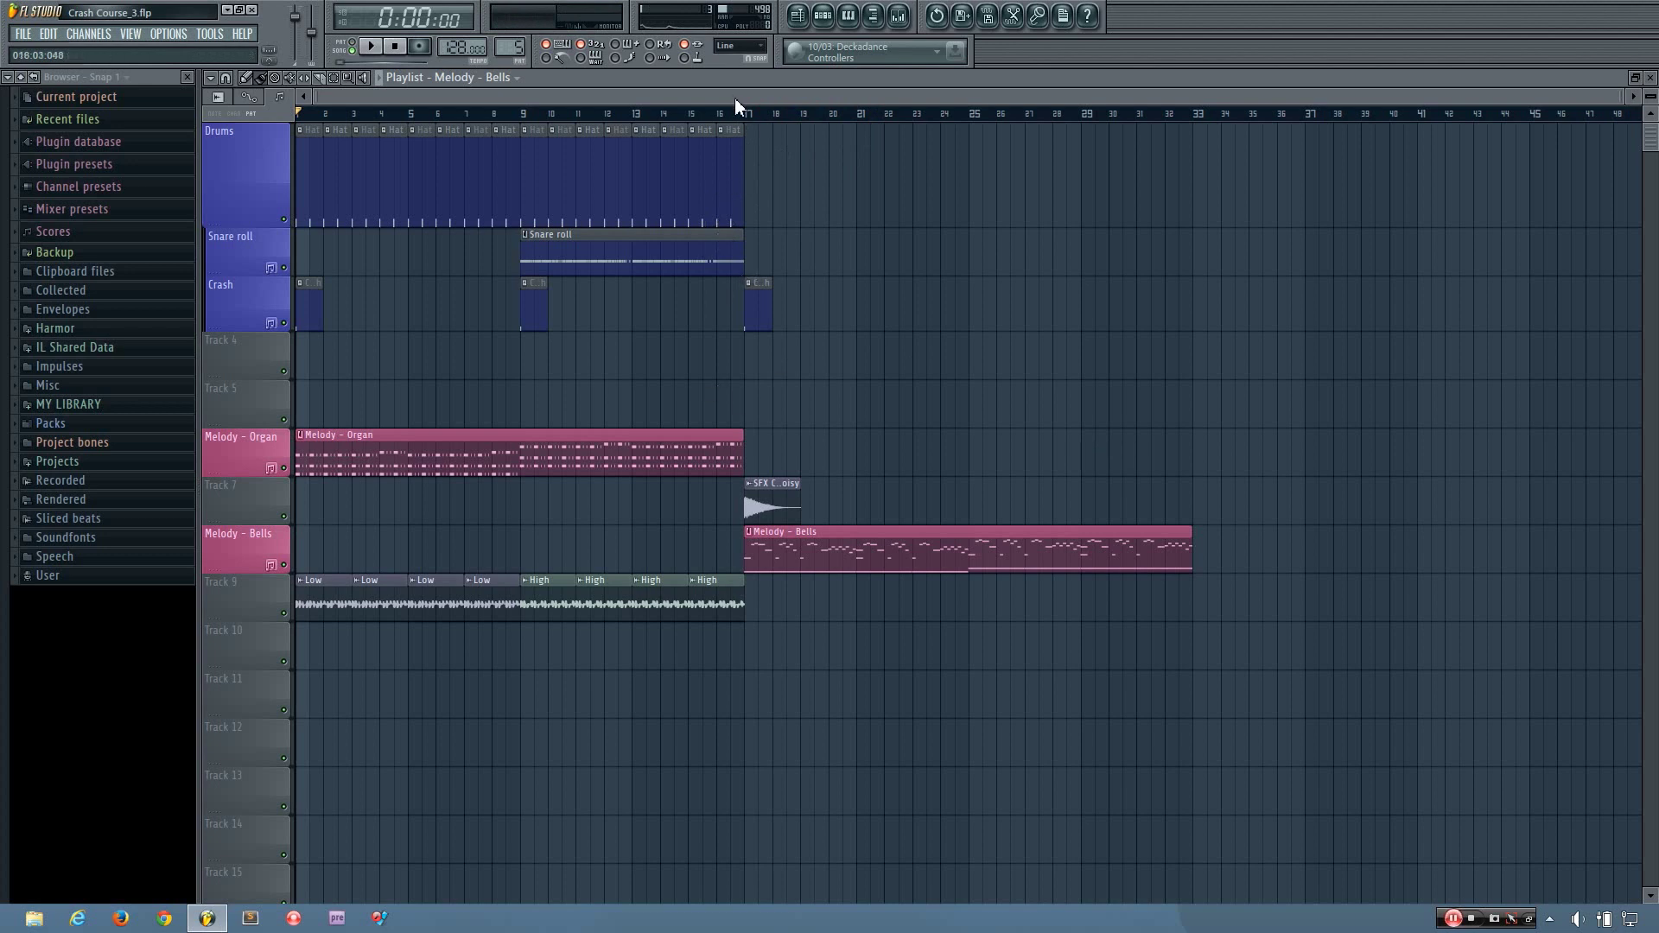
Step: Filter the Channel Rack to All, then to Drums, and minimize FL Studio
{"action": "left_click", "coordinate": [828, 21]}
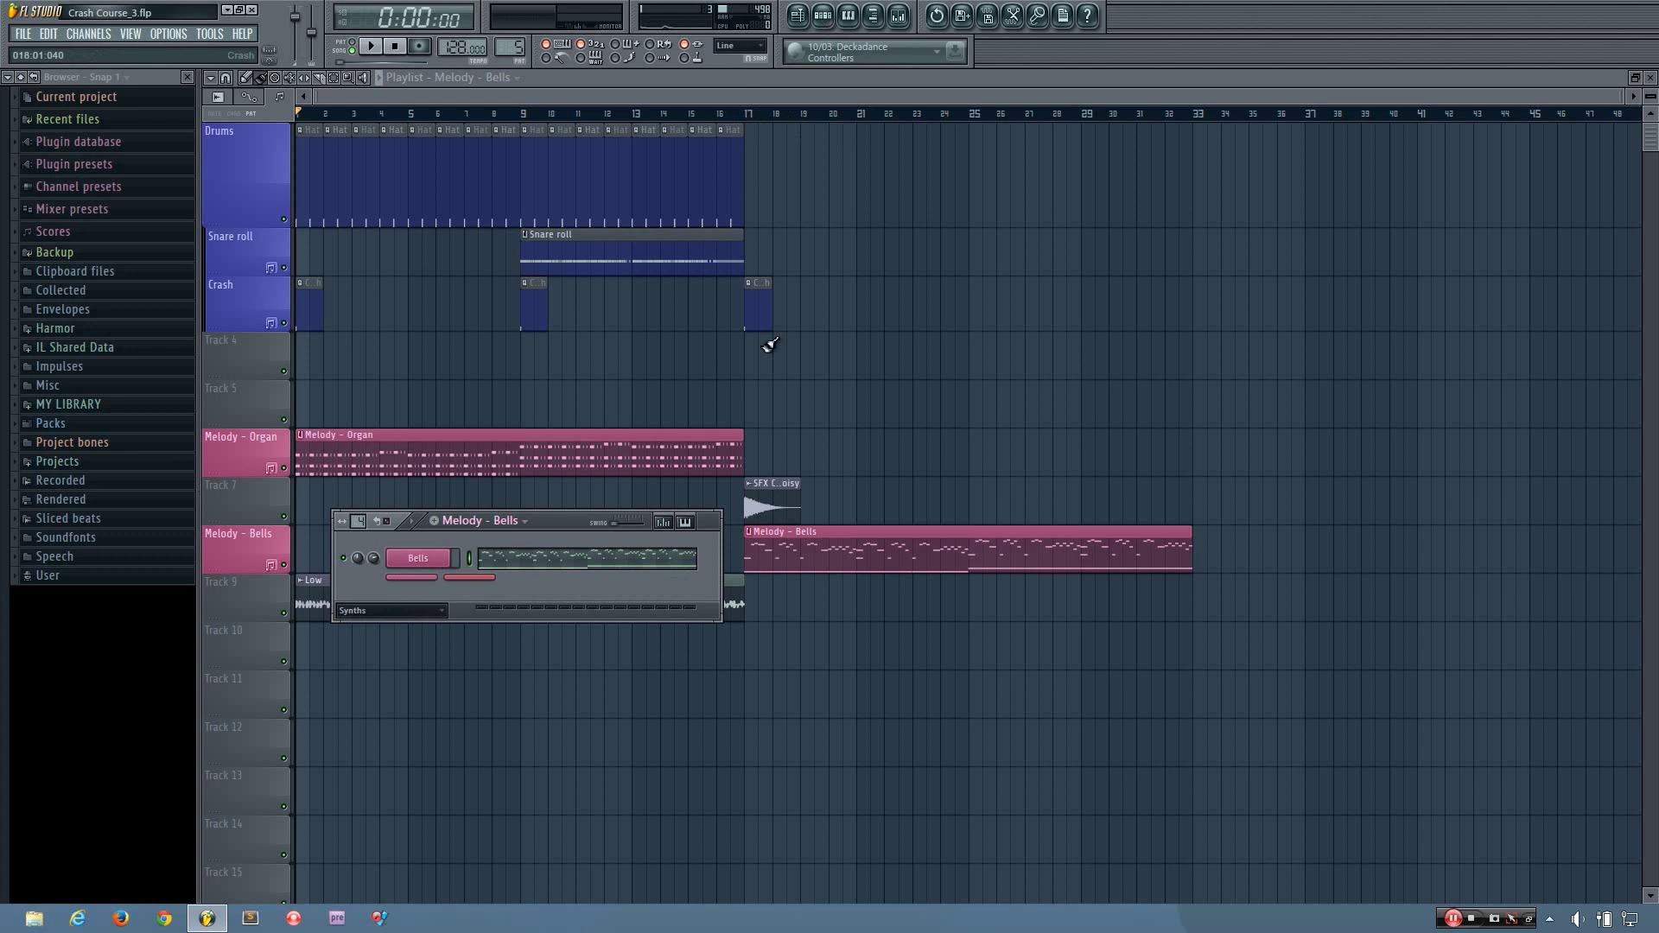
{"action": "left_click_drag", "start_coordinate": [569, 517], "coordinate": [1053, 335]}
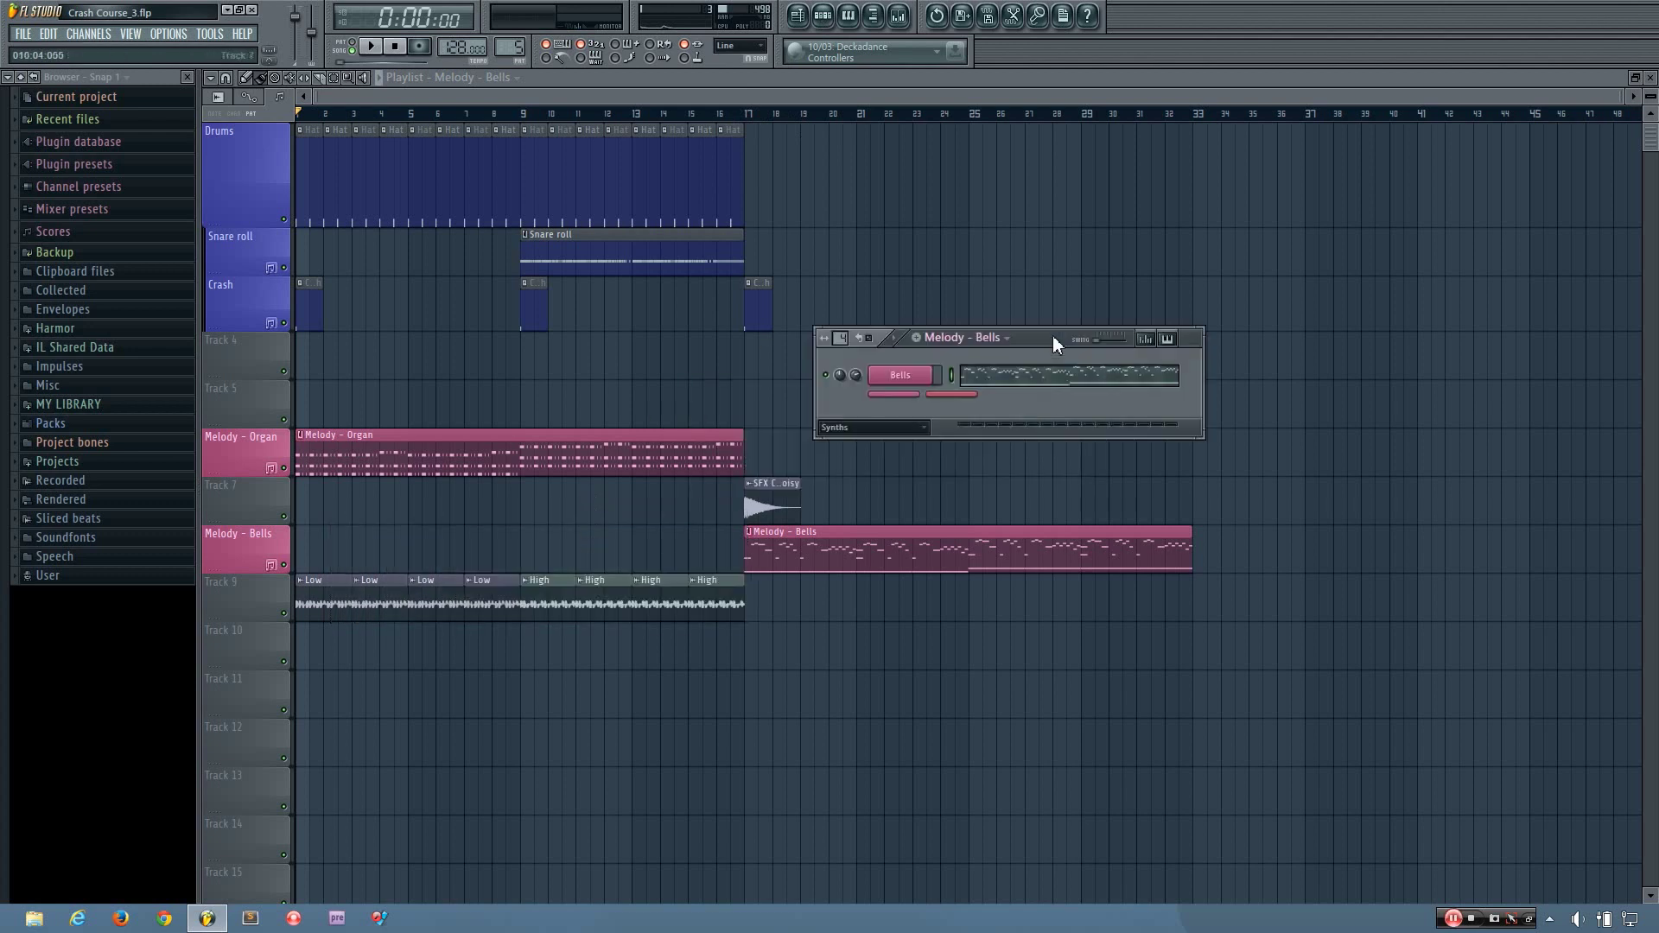
{"action": "left_click", "coordinate": [890, 428]}
{"action": "left_click", "coordinate": [871, 449]}
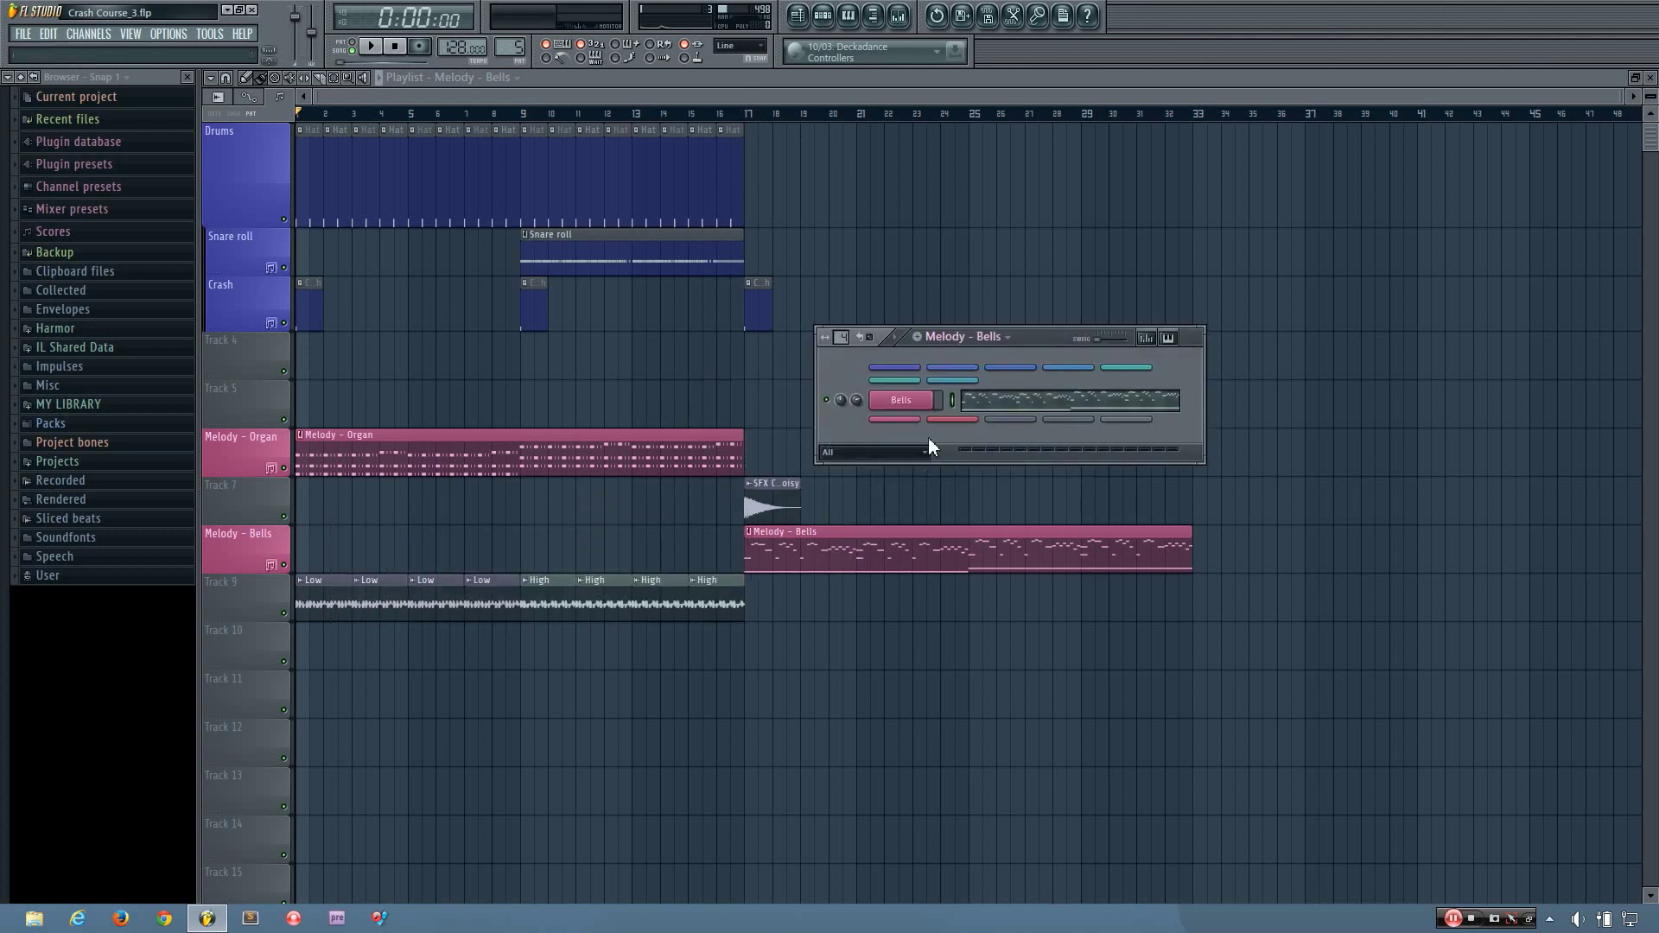
{"action": "left_click", "coordinate": [909, 453]}
{"action": "left_click", "coordinate": [876, 523]}
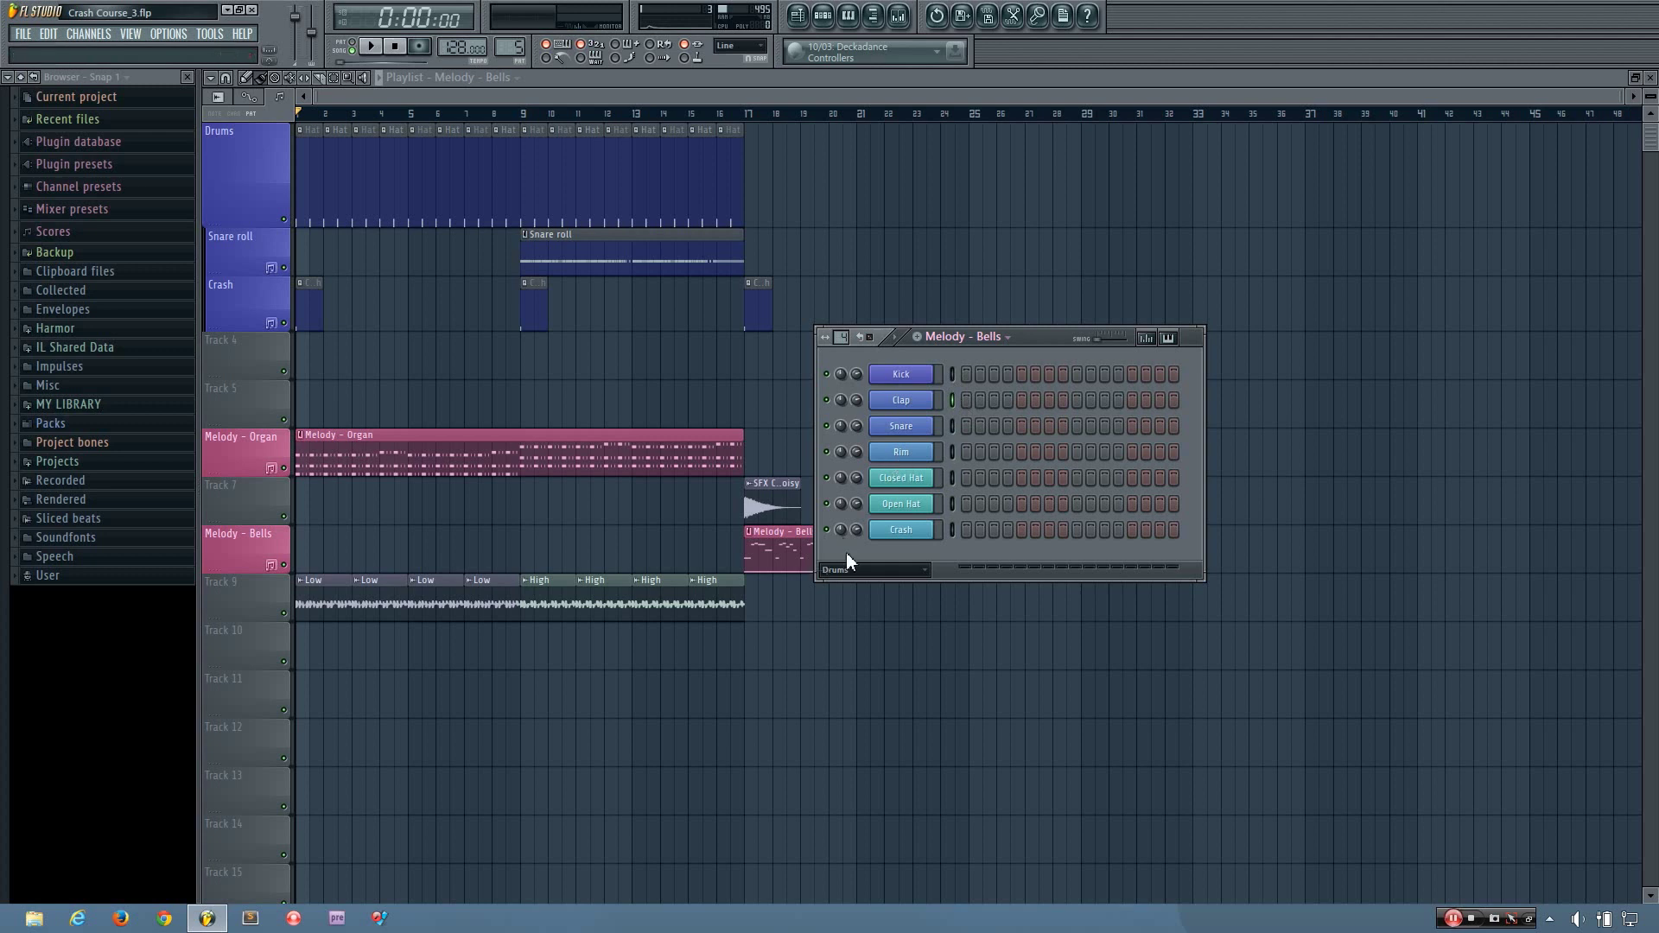
{"action": "left_click", "coordinate": [207, 918]}
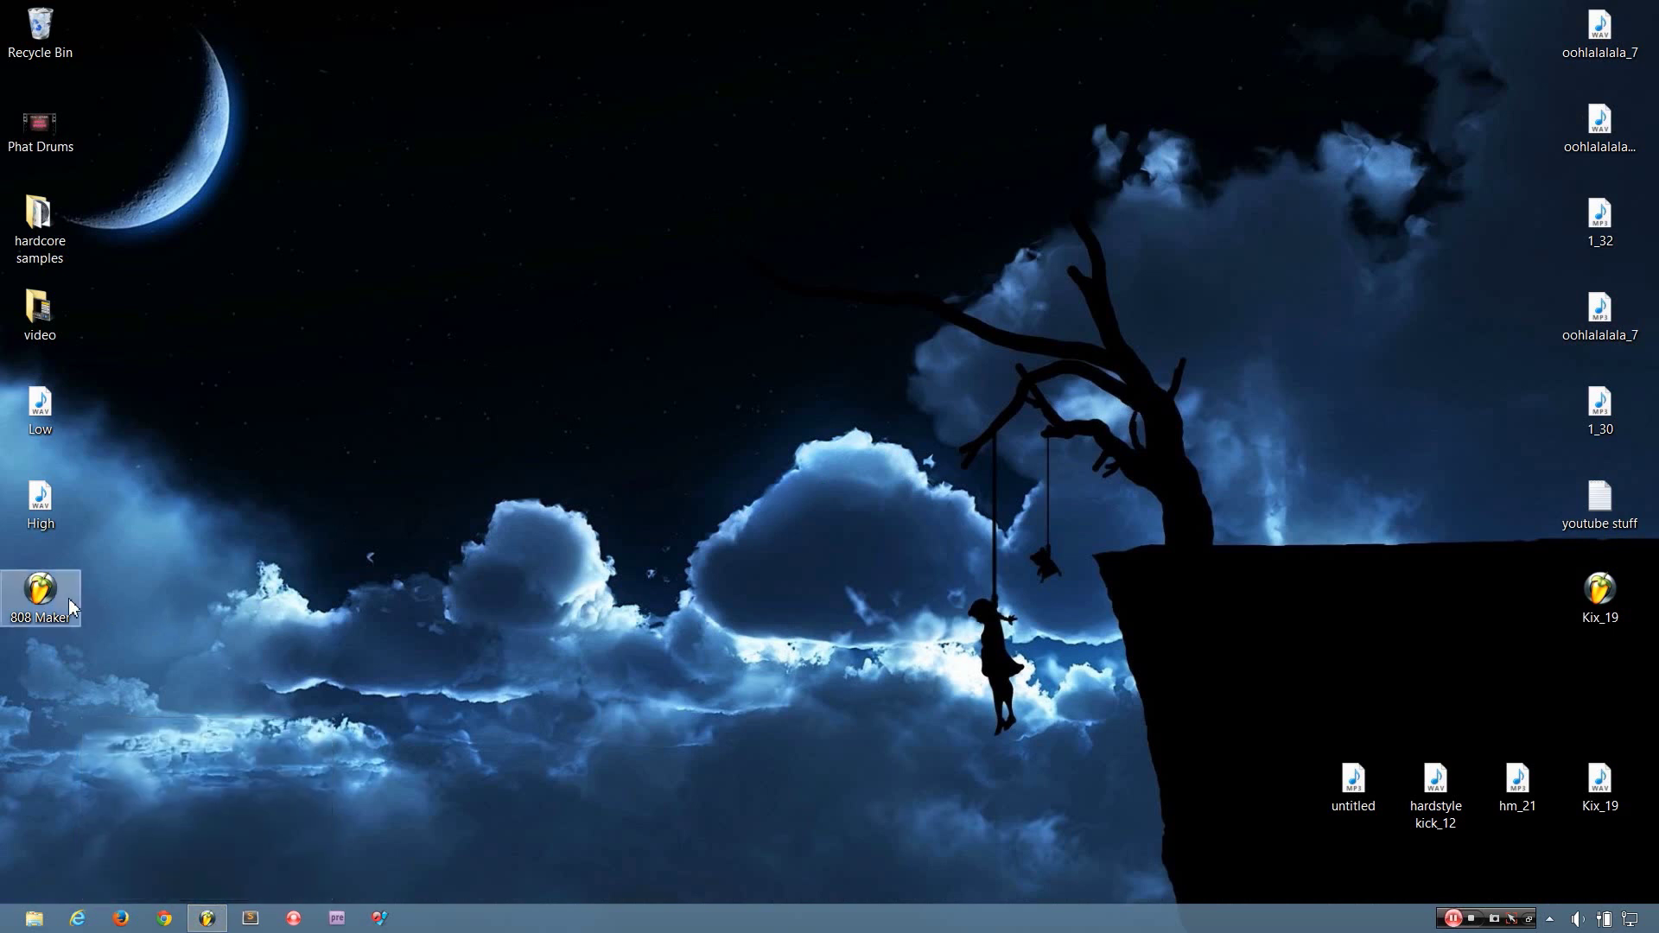
Step: Load the 808 Maker channel state file from the desktop and return to FL Studio
{"action": "mouse_move", "coordinate": [48, 611]}
{"action": "left_mouse_down"}
{"action": "mouse_move", "coordinate": [178, 864]}
{"action": "mouse_move", "coordinate": [141, 722]}
{"action": "mouse_move", "coordinate": [45, 605]}
{"action": "mouse_move", "coordinate": [64, 610]}
{"action": "left_mouse_up"}
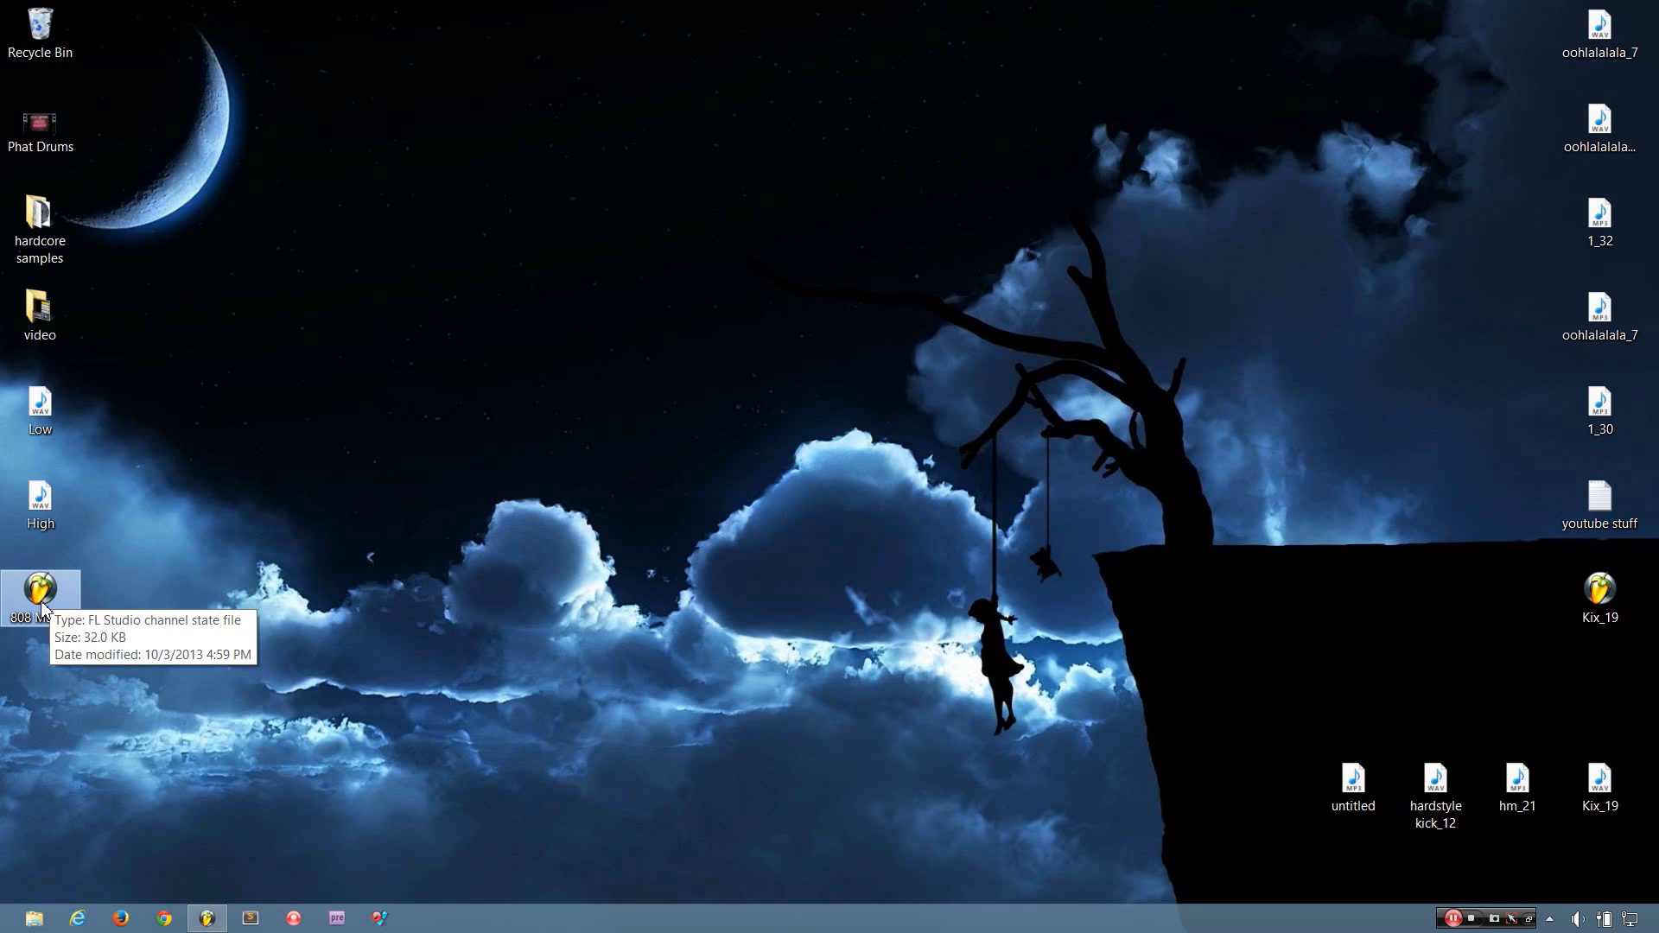
{"action": "double_click", "coordinate": [41, 595]}
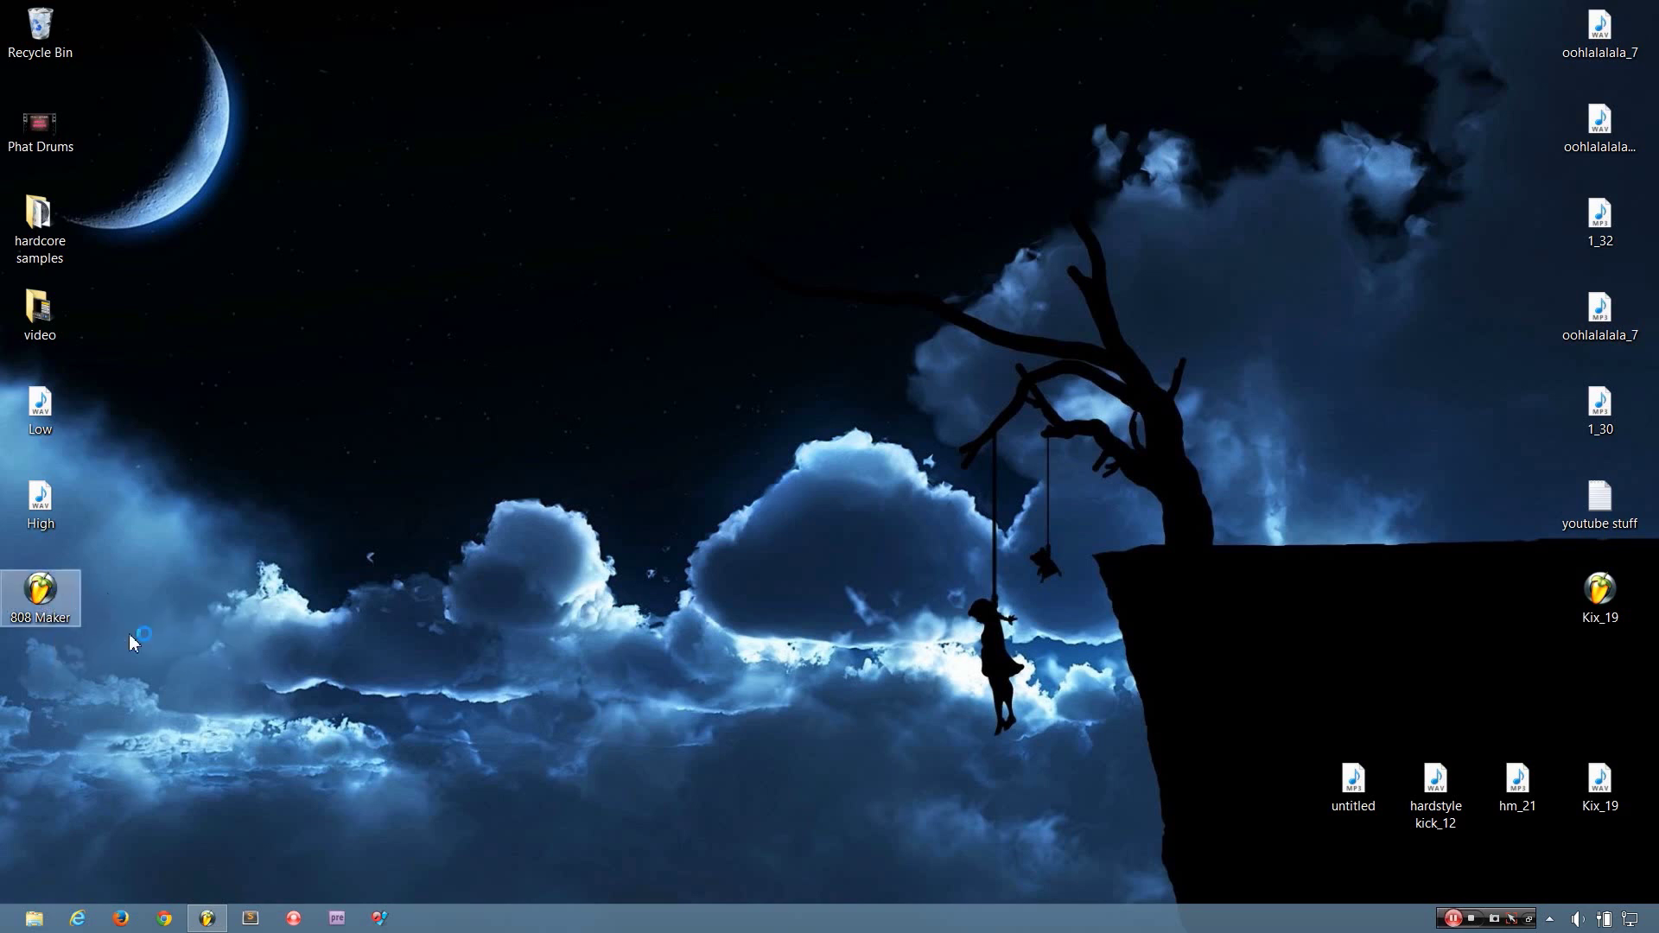
{"action": "left_click", "coordinate": [216, 923]}
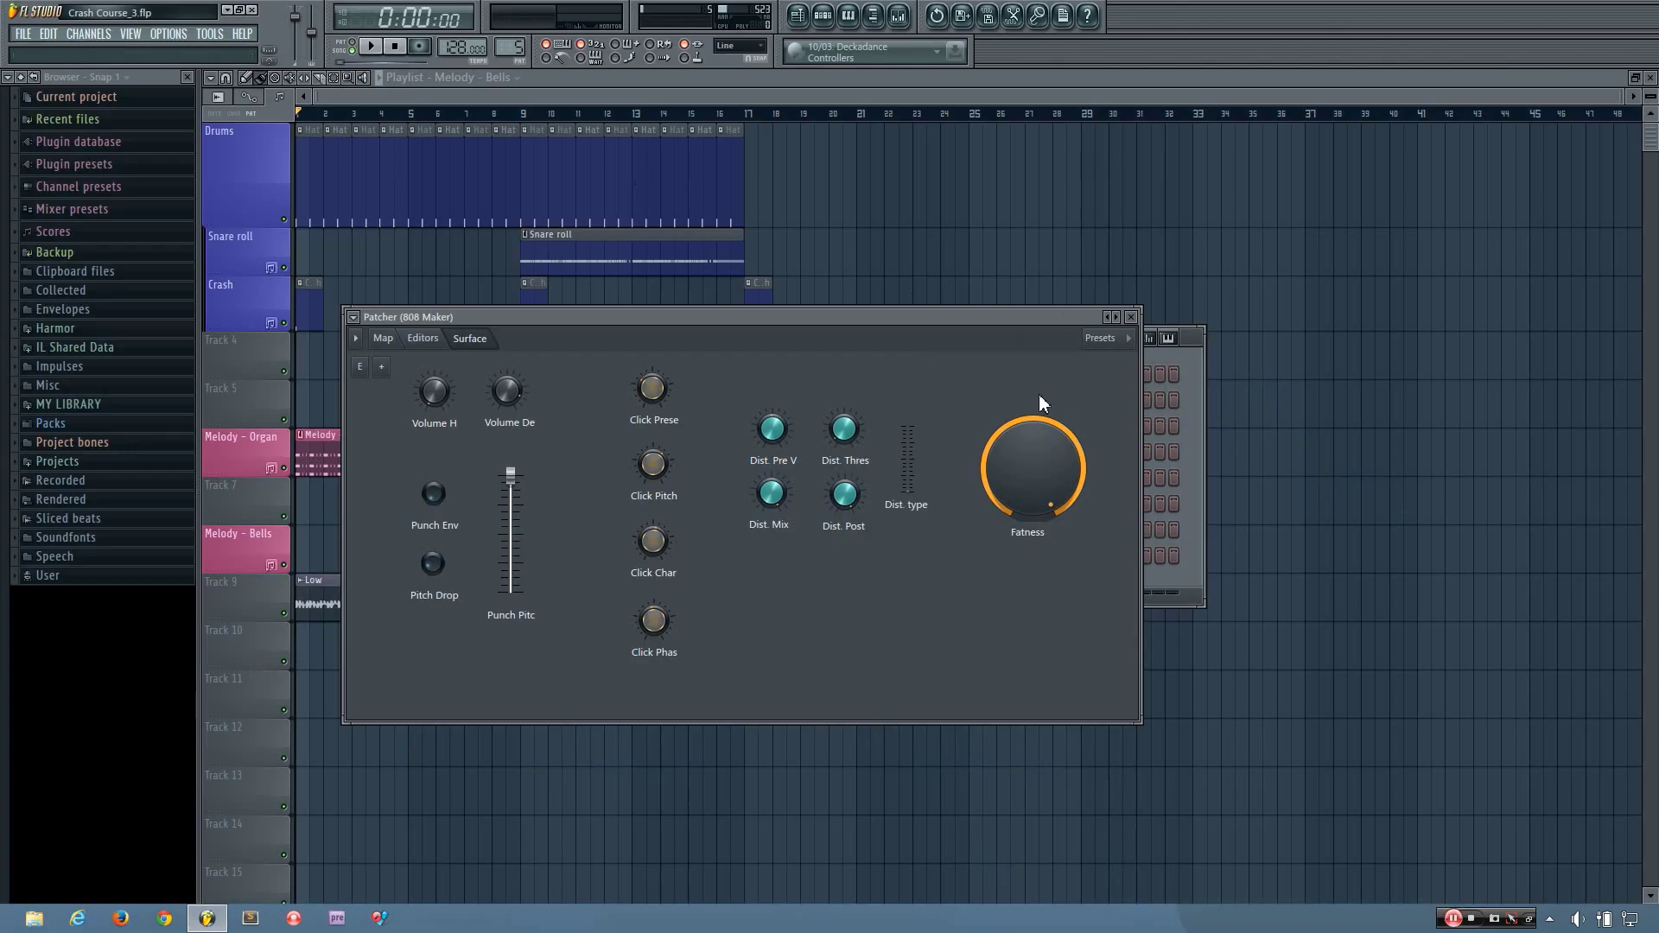
Step: Arrange the Patcher and Channel Rack windows and audition the 808 Maker at C5 and G4
{"action": "left_click_drag", "start_coordinate": [1018, 312], "coordinate": [1301, 404]}
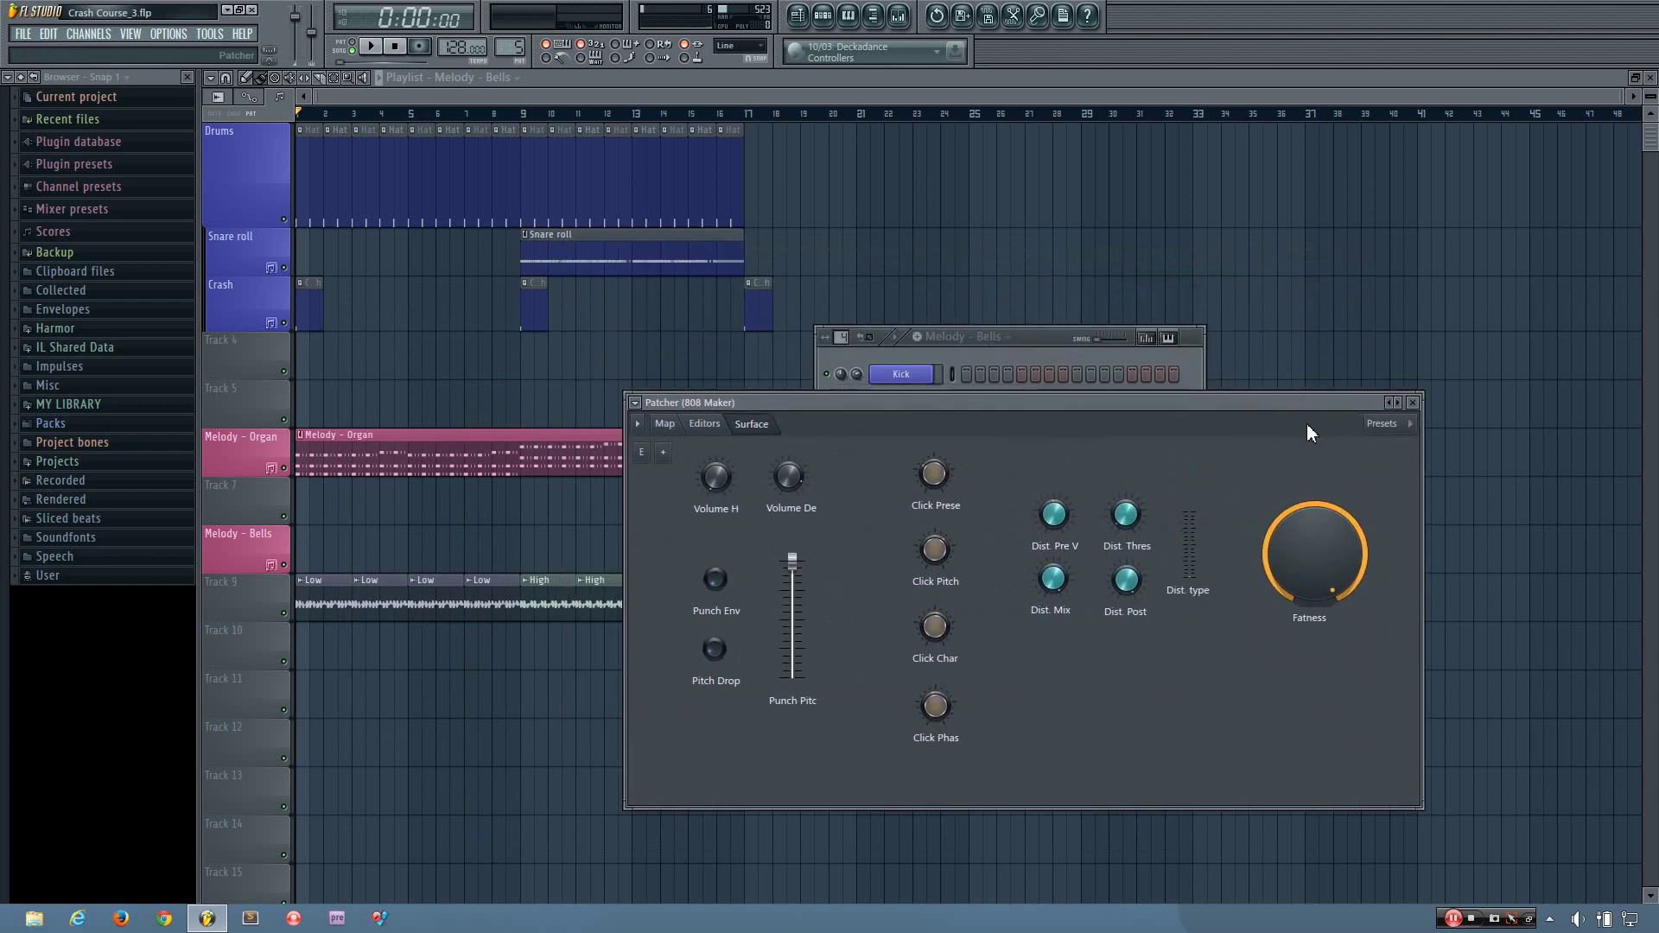
{"action": "left_click_drag", "start_coordinate": [1044, 338], "coordinate": [924, 240]}
{"action": "left_click_drag", "start_coordinate": [1226, 403], "coordinate": [1317, 438]}
{"action": "left_click_drag", "start_coordinate": [908, 245], "coordinate": [816, 209]}
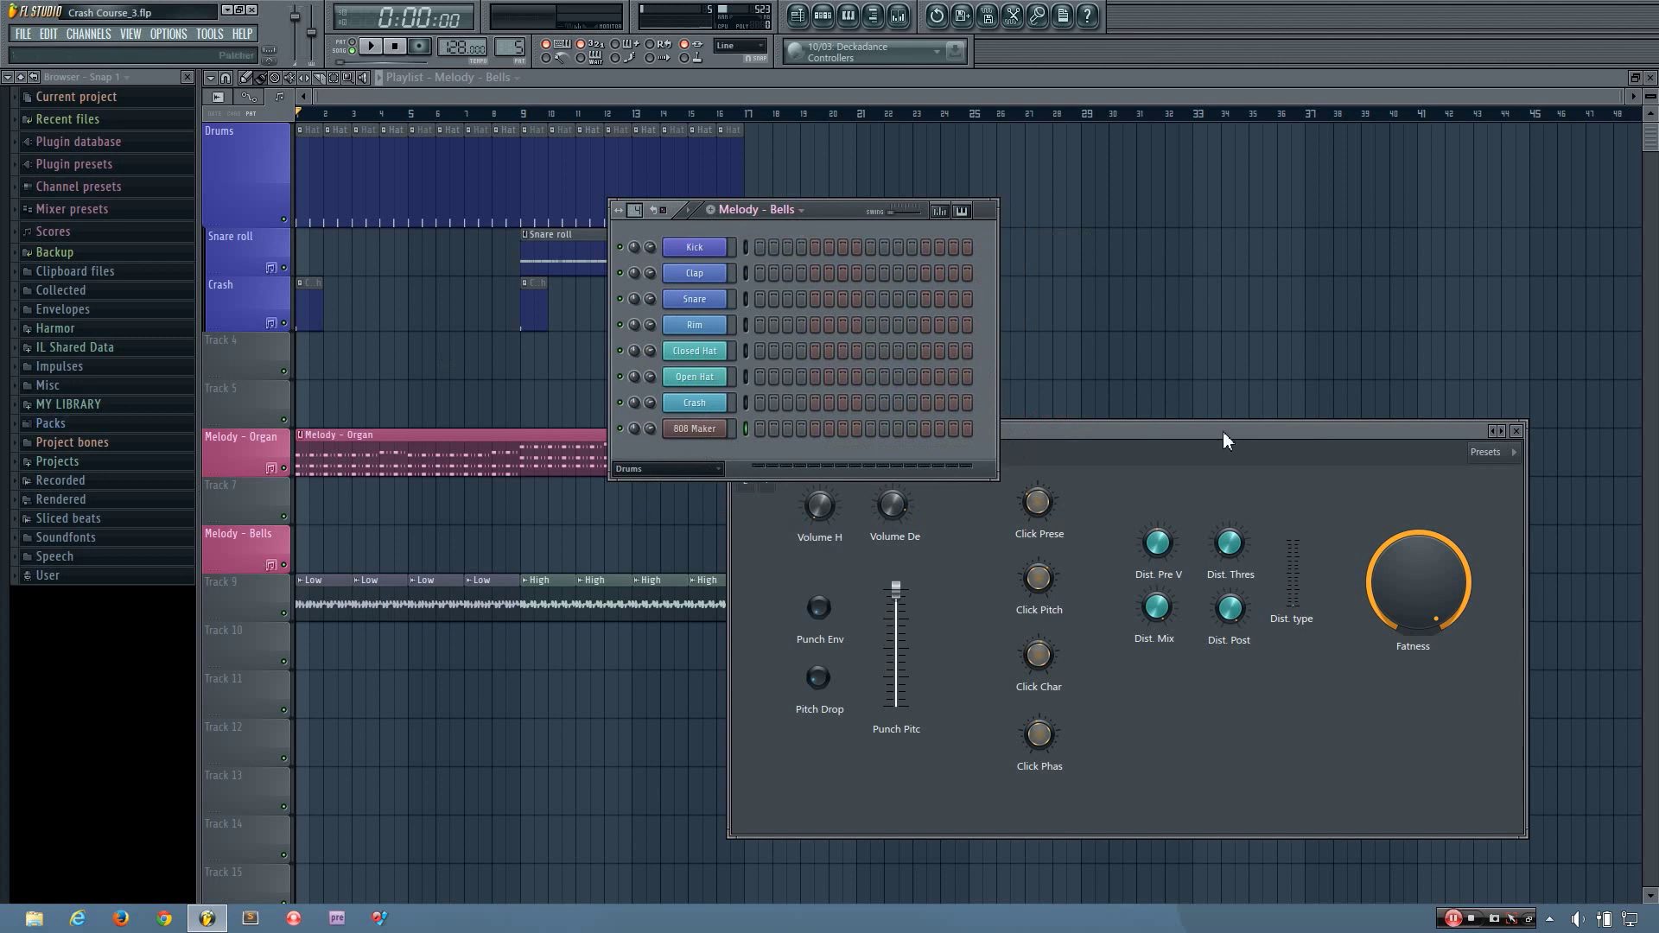
{"action": "key", "text": "z"}
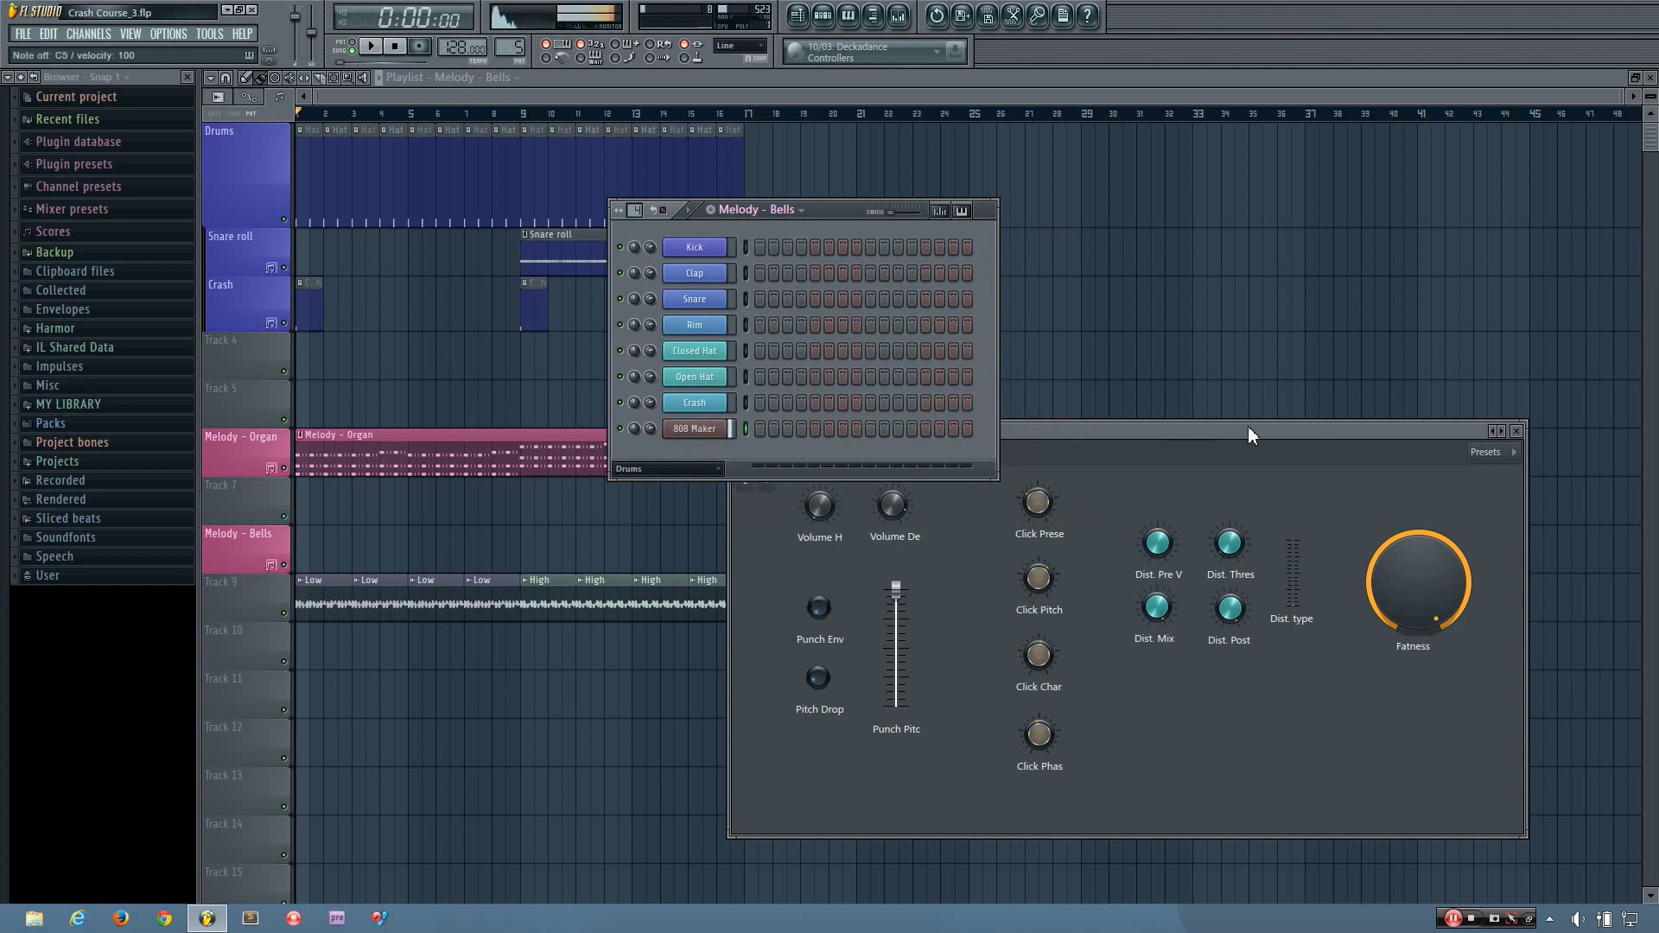
{"action": "key", "text": "b"}
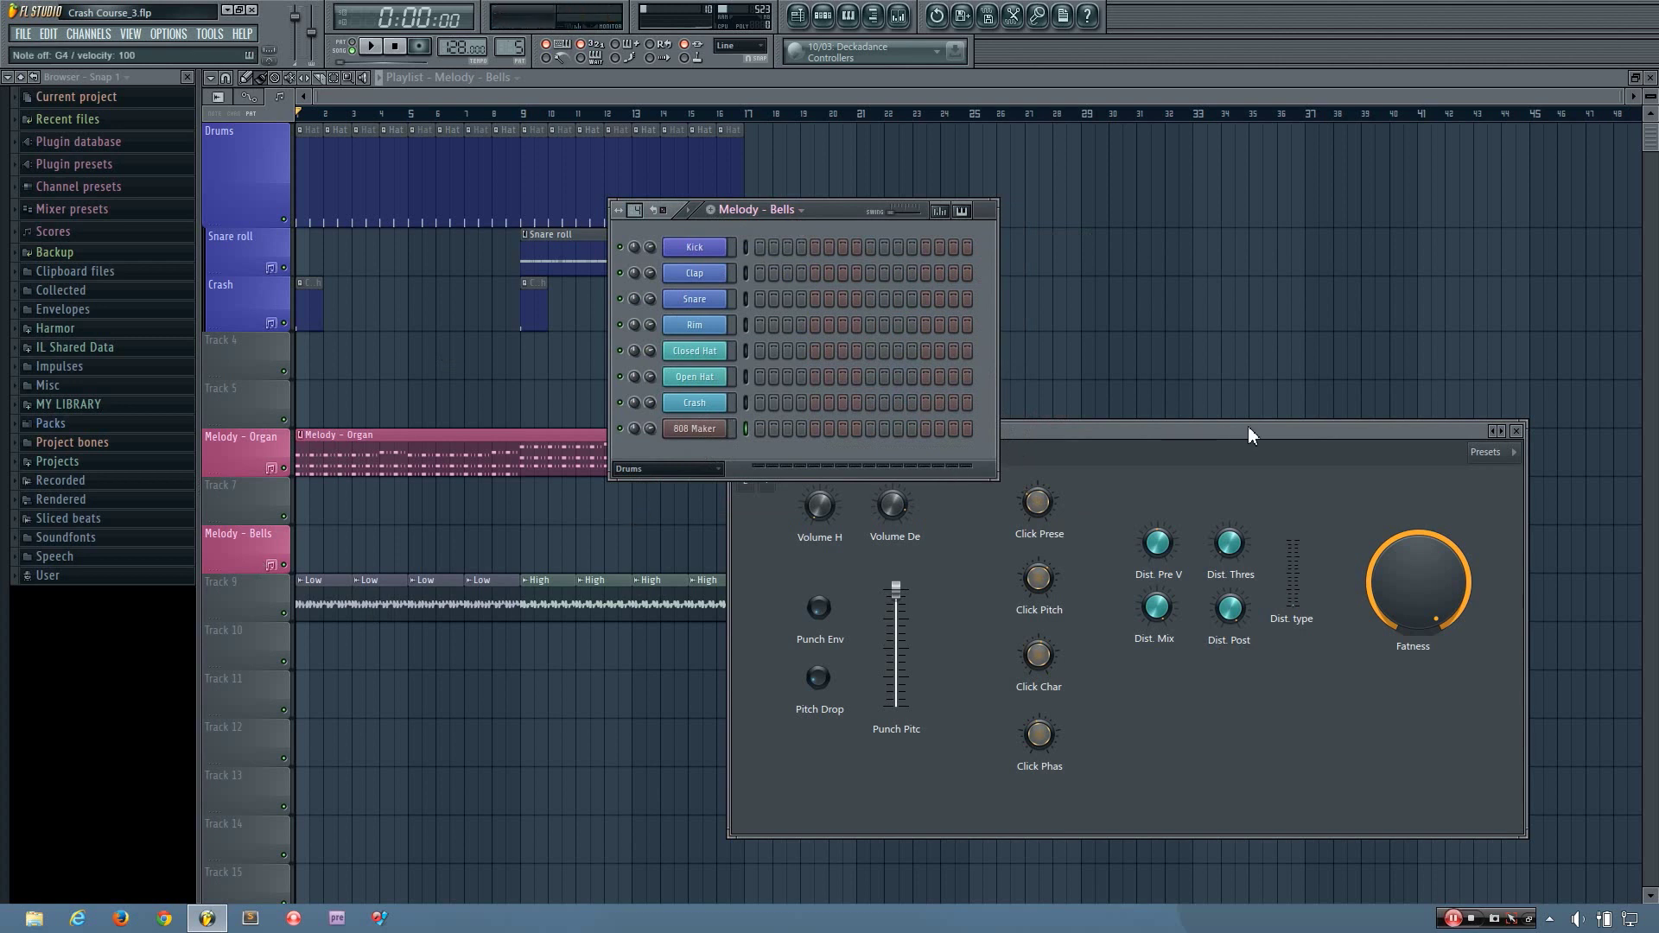
Step: Reposition the windows again and close the 808 Maker Patcher
{"action": "left_click_drag", "start_coordinate": [1249, 427], "coordinate": [1243, 388]}
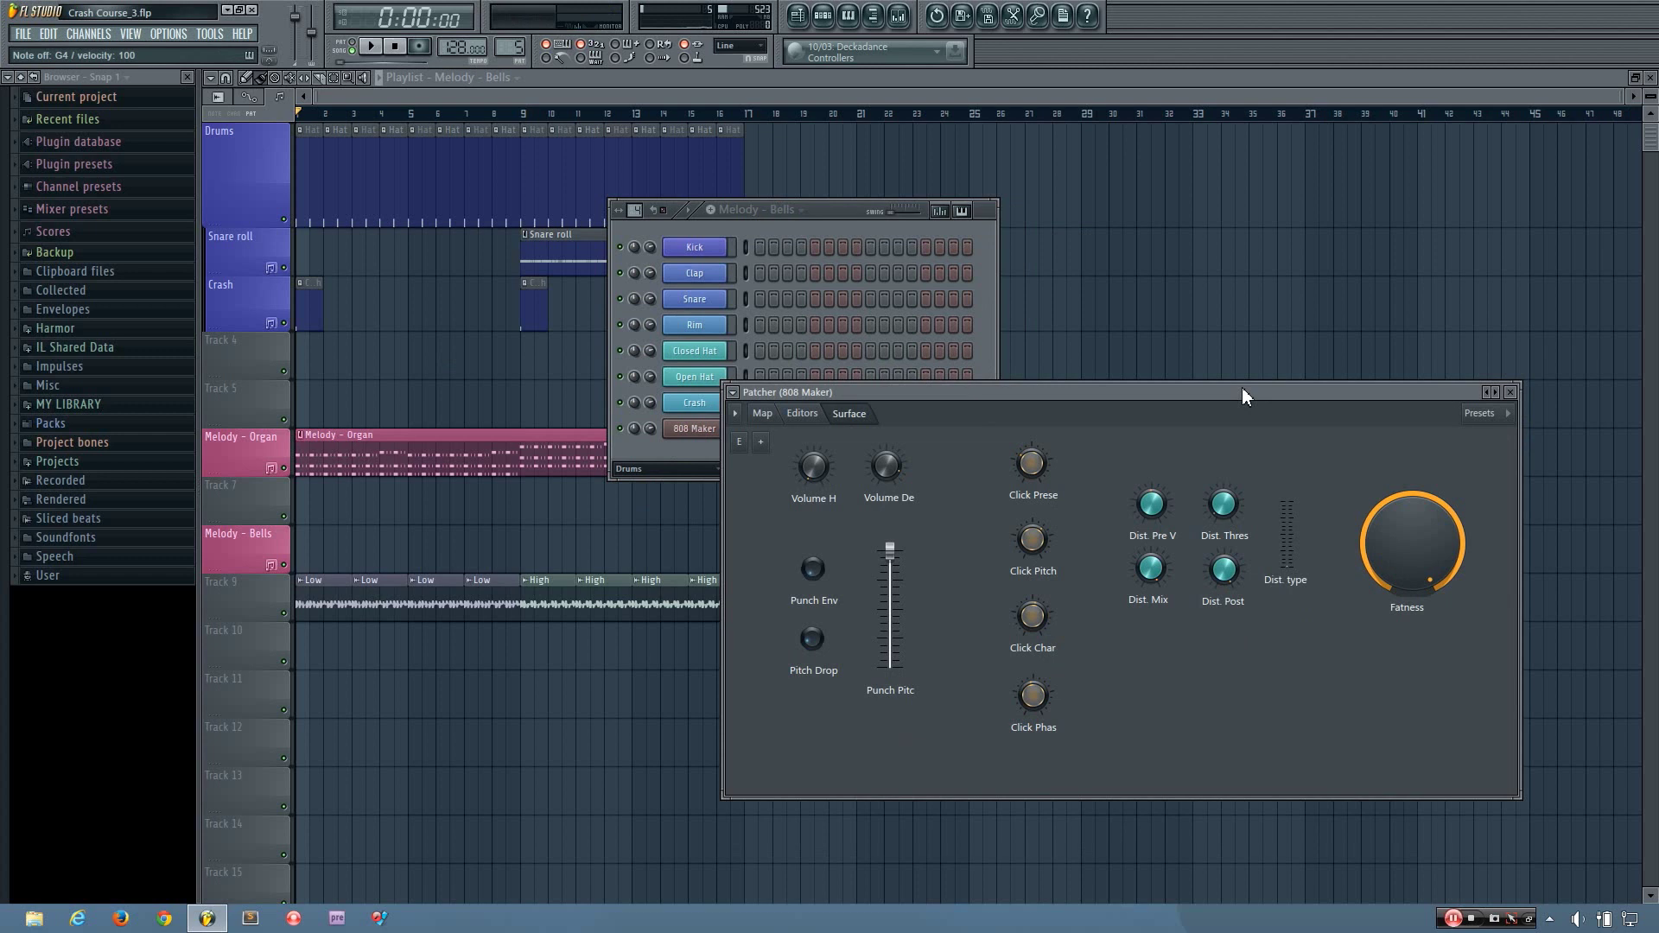
{"action": "left_click_drag", "start_coordinate": [834, 210], "coordinate": [811, 221]}
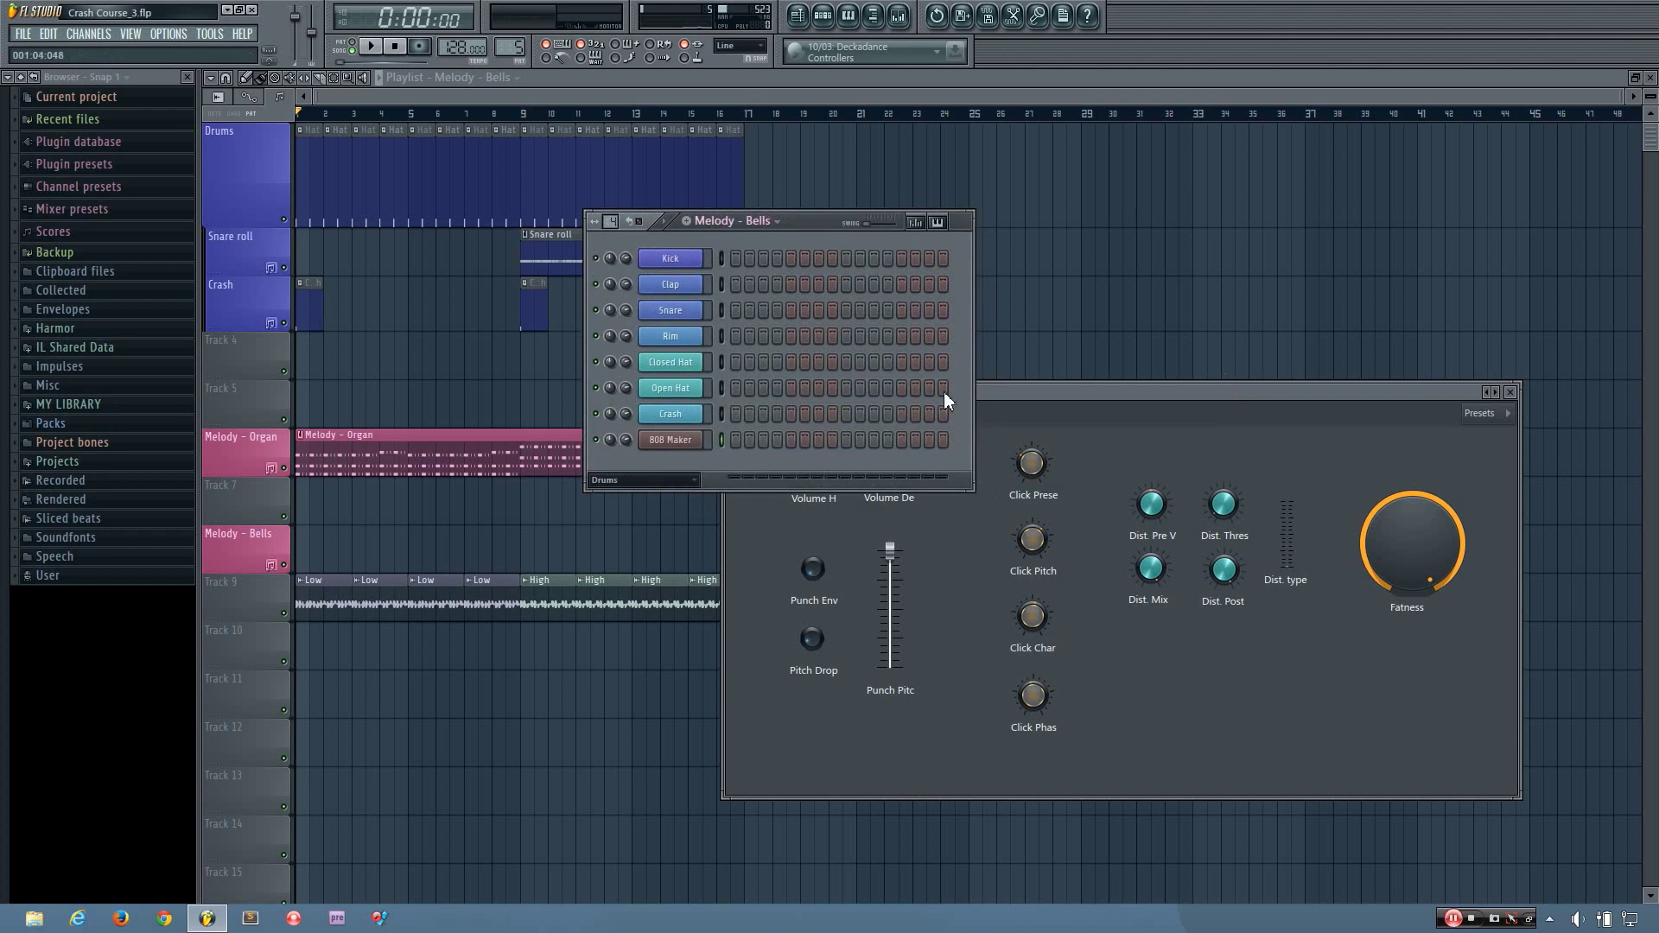
{"action": "left_click_drag", "start_coordinate": [1039, 393], "coordinate": [1087, 439]}
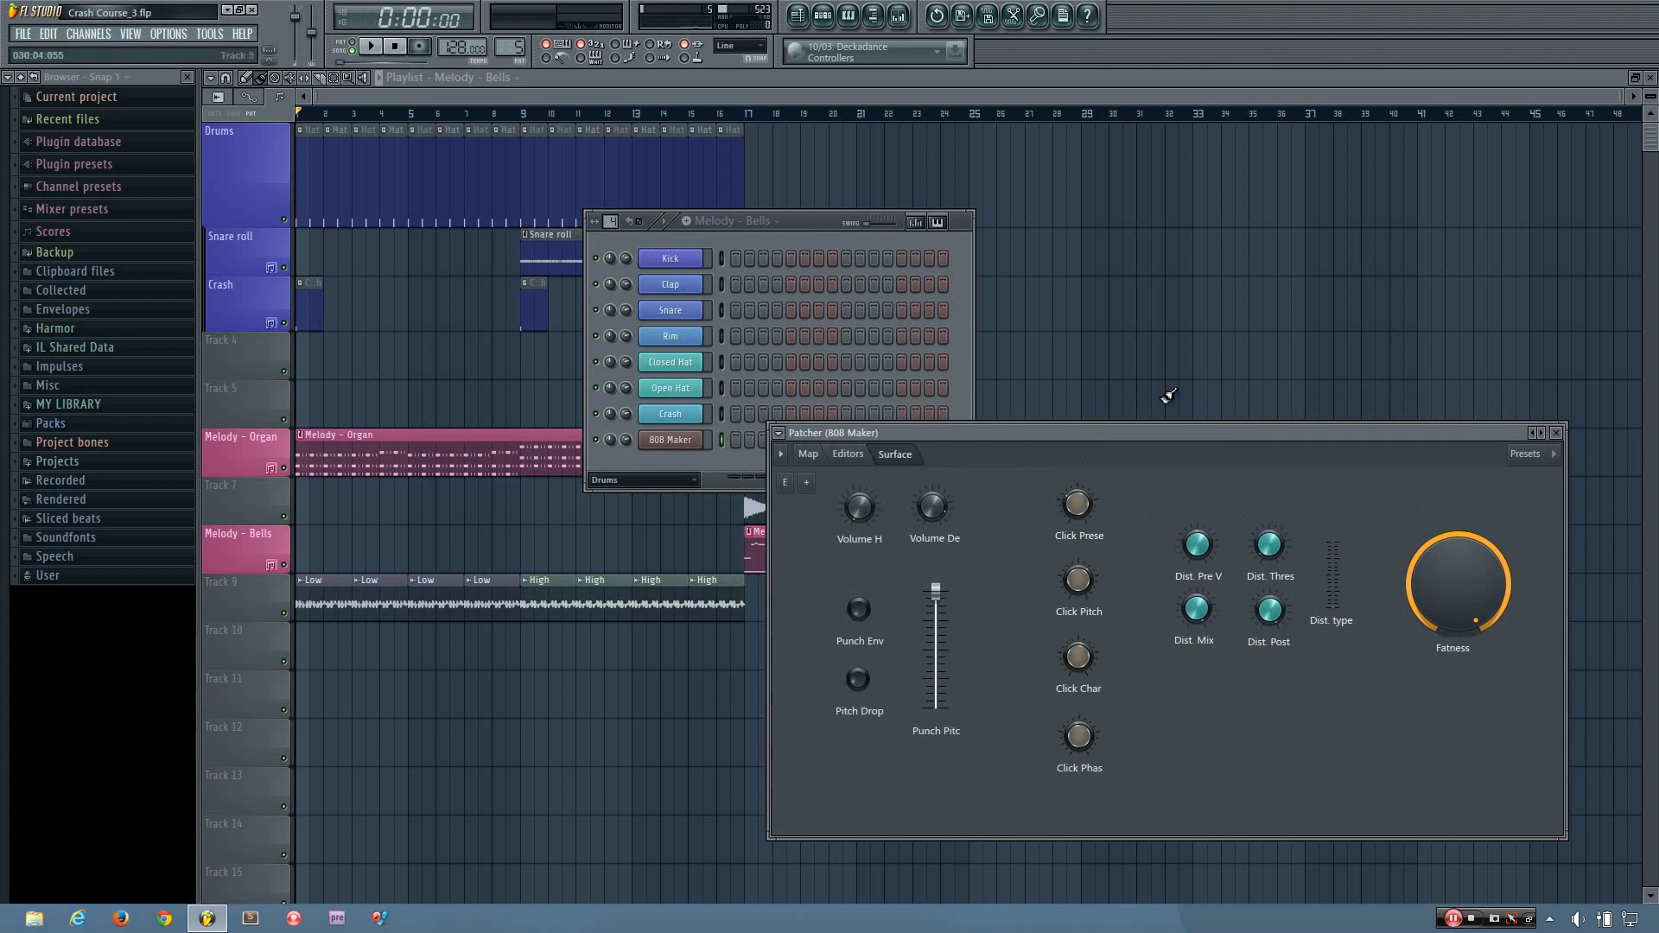
{"action": "left_click", "coordinate": [1556, 432]}
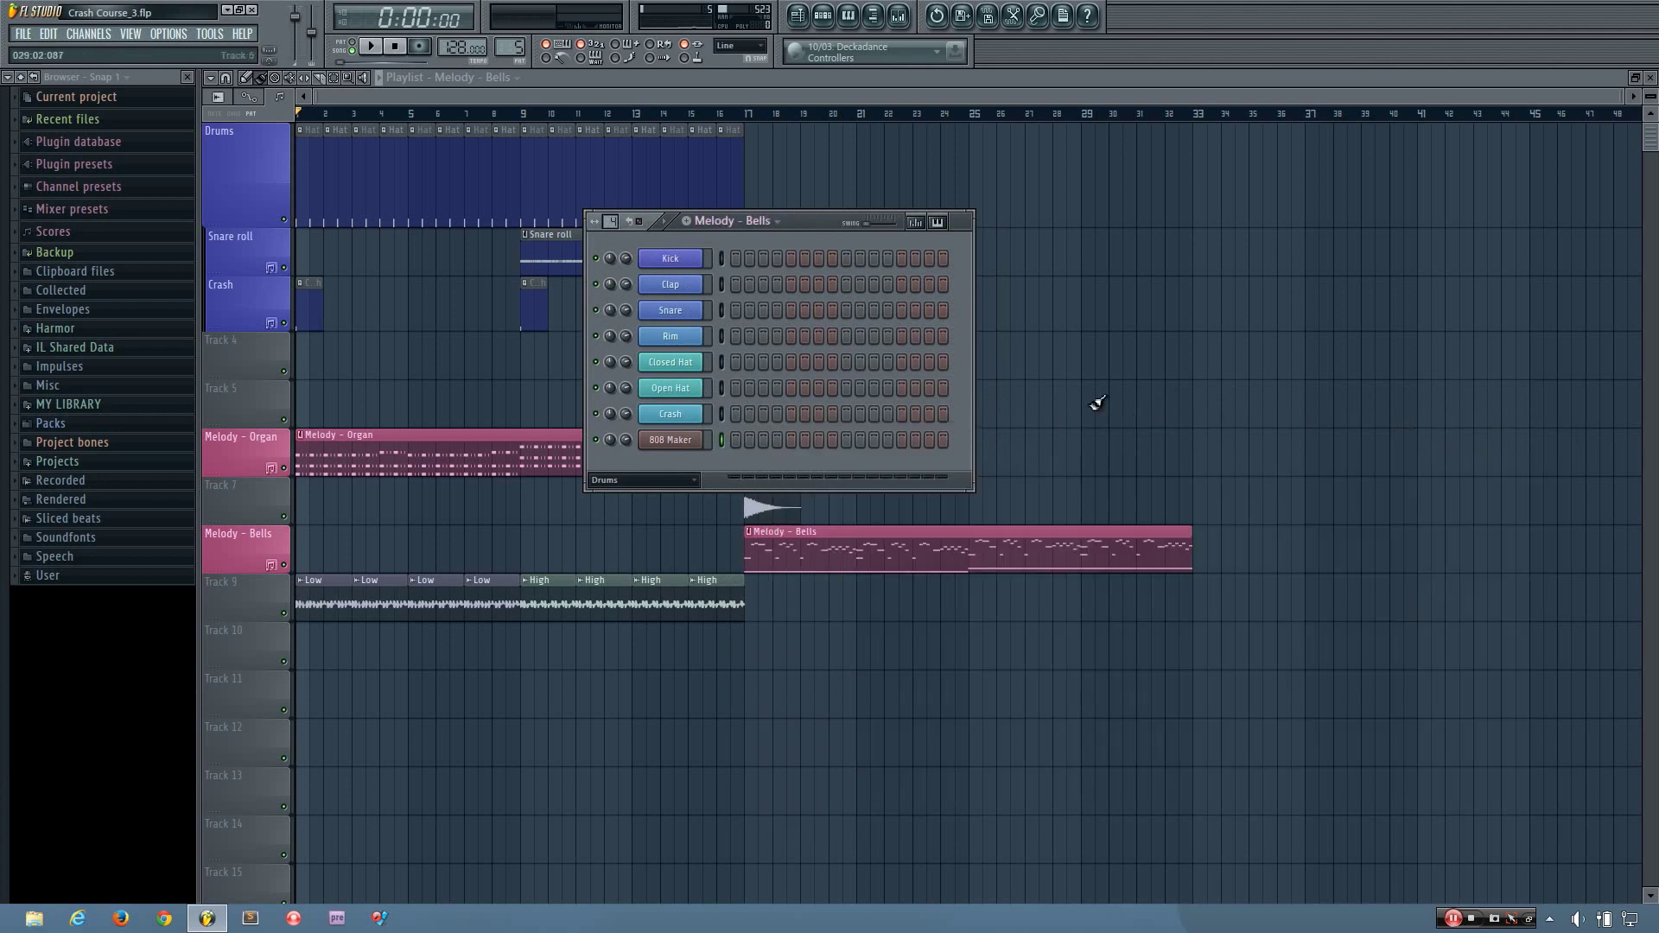
Step: Insert a new Pattern 5 named '808 hit' and audition the 808 at D4 and E4
{"action": "left_click", "coordinate": [512, 48]}
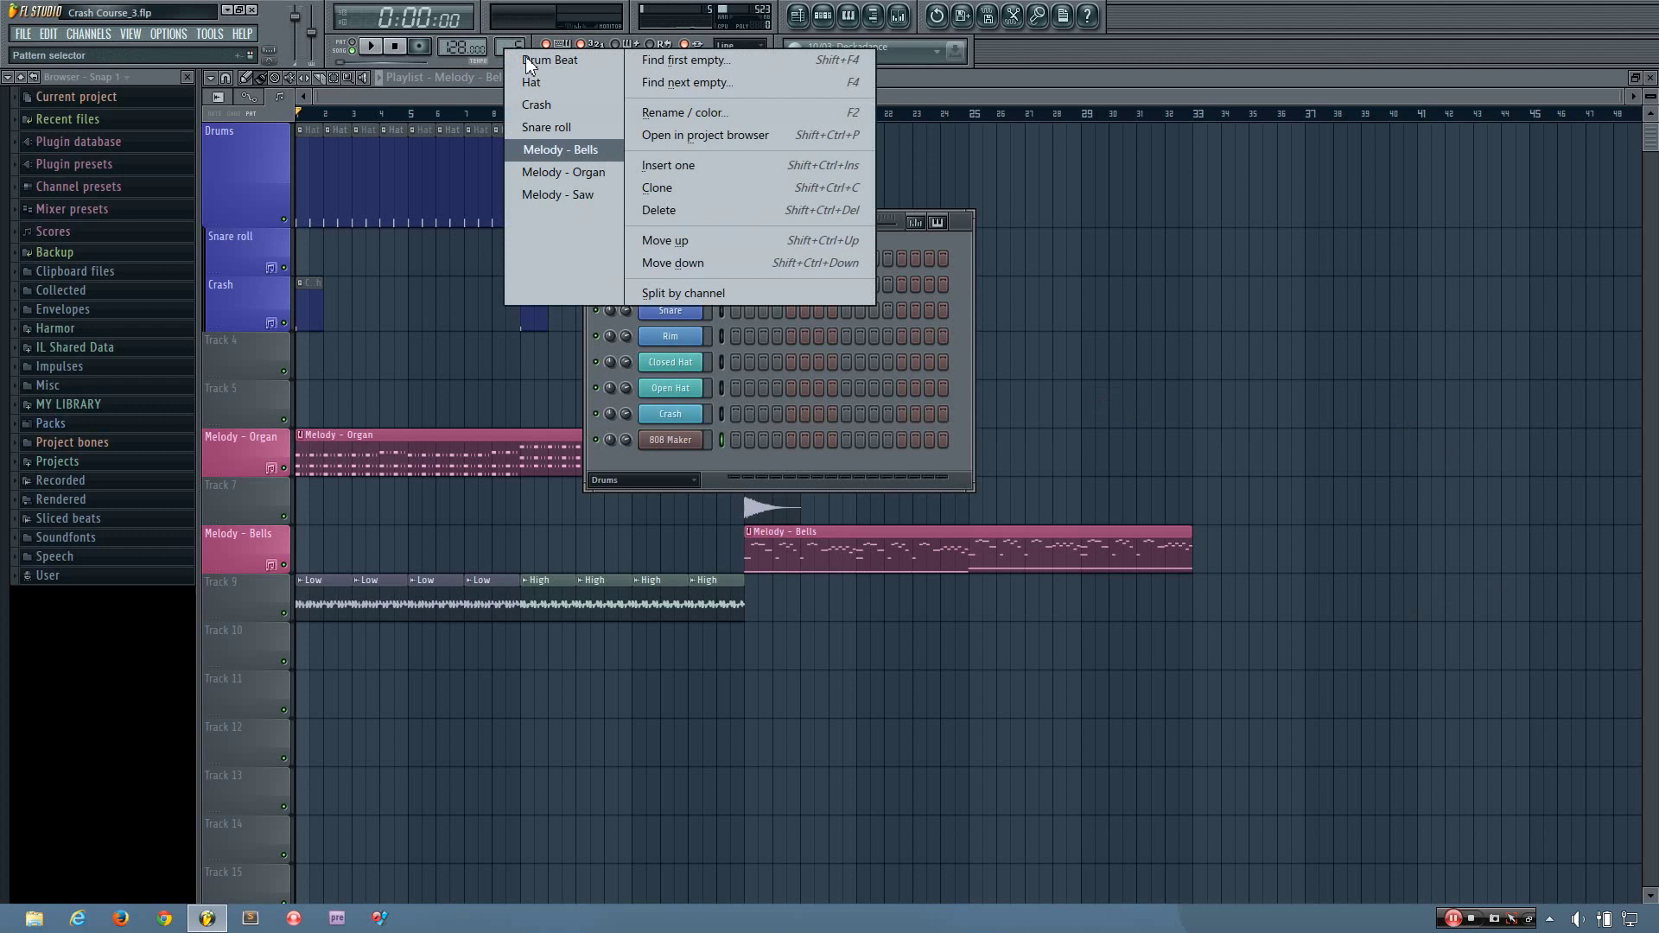
{"action": "left_click", "coordinate": [683, 165]}
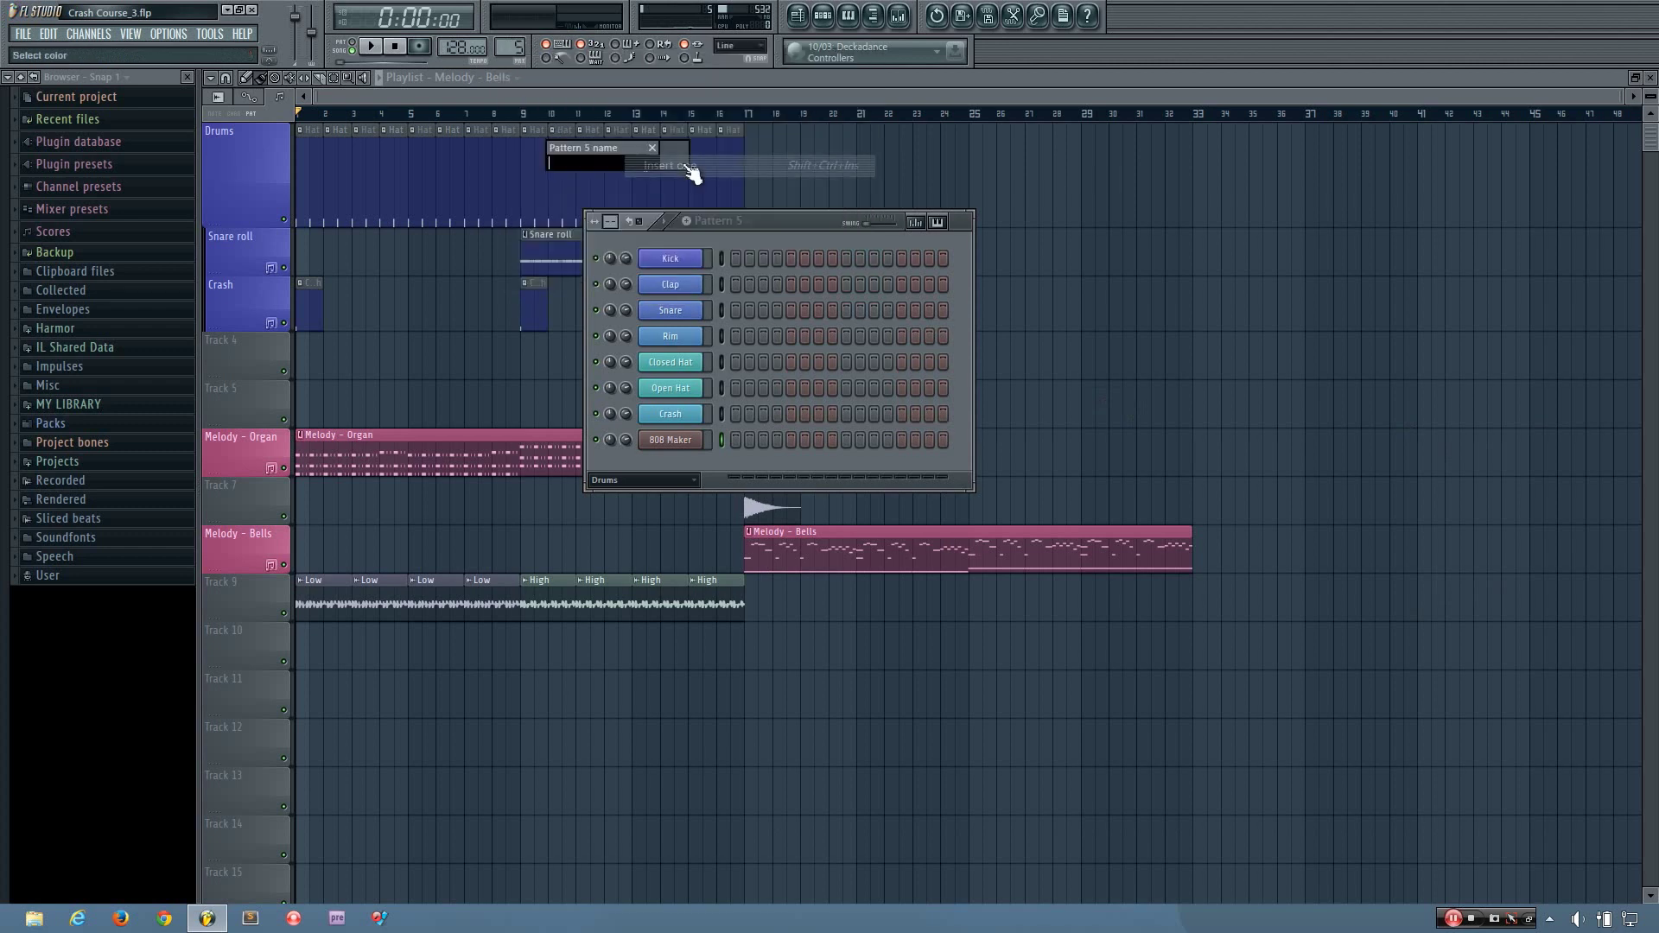
{"action": "type", "text": "808 hit"}
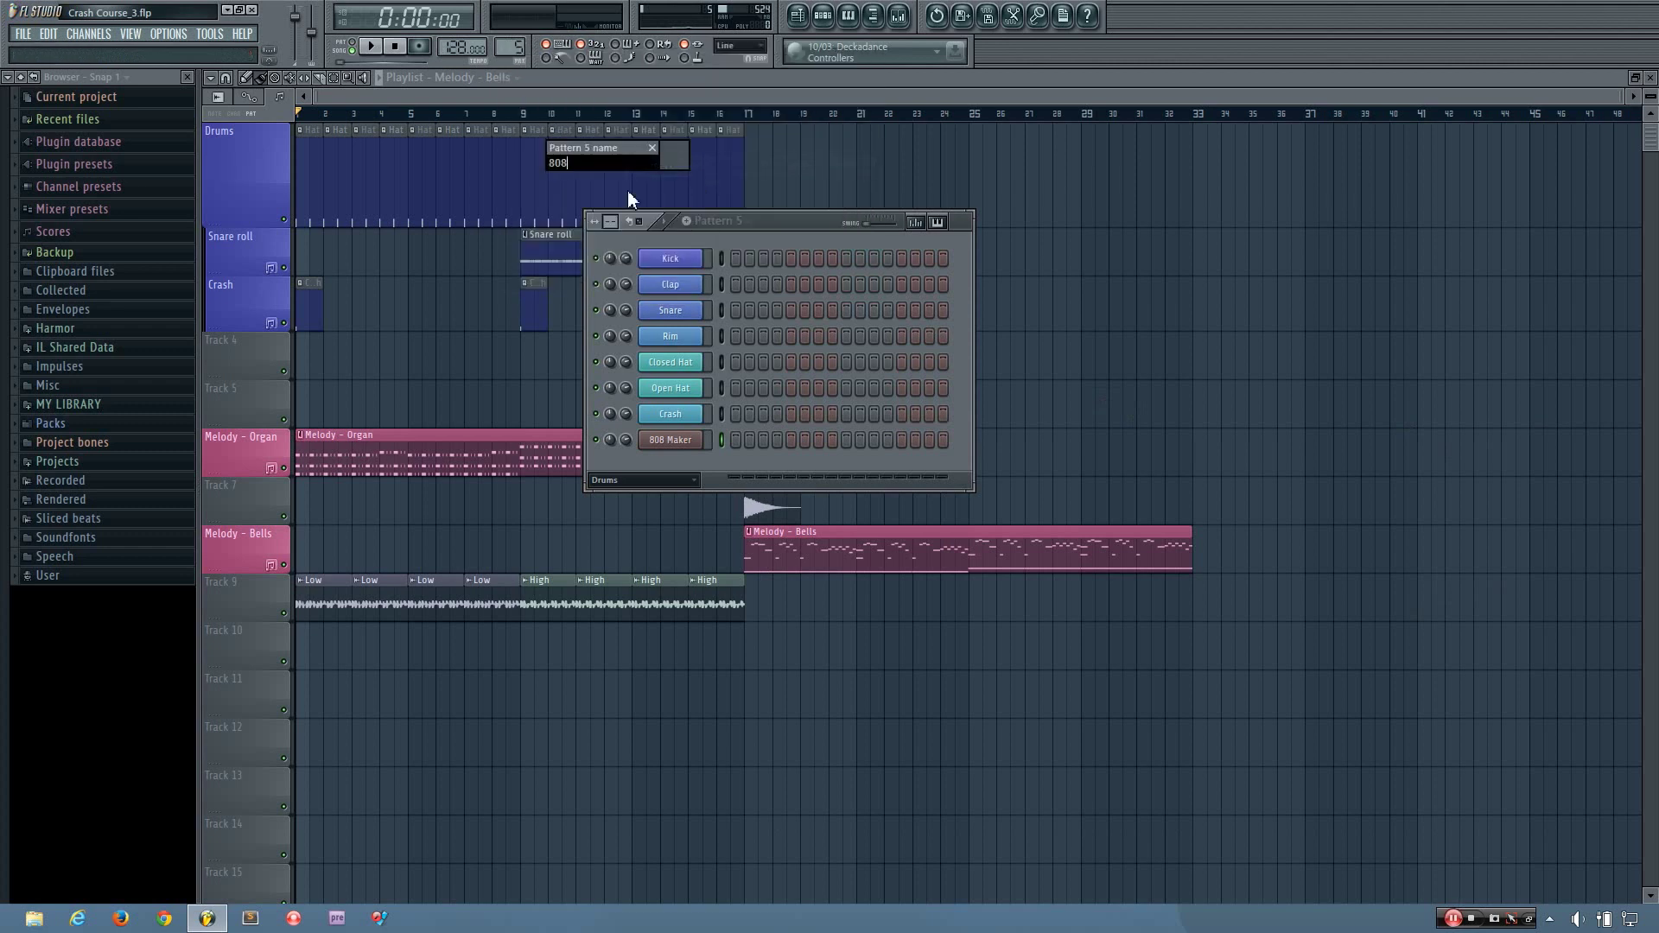
{"action": "key", "text": "Return"}
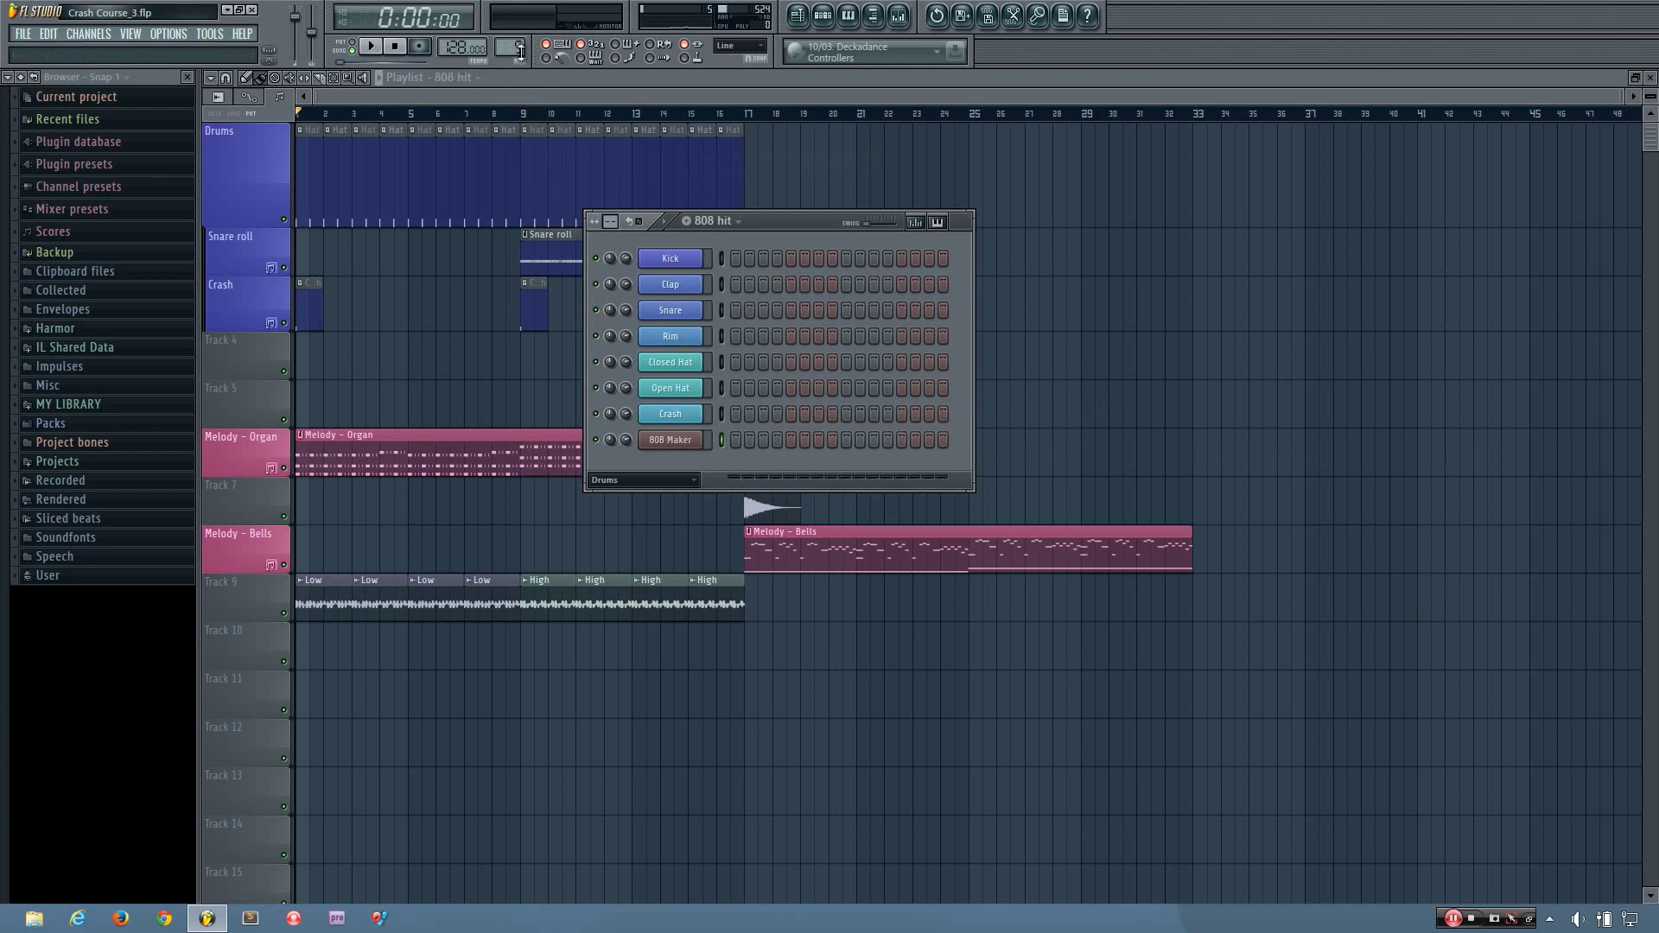
{"action": "key", "text": "x"}
{"action": "key", "text": "c"}
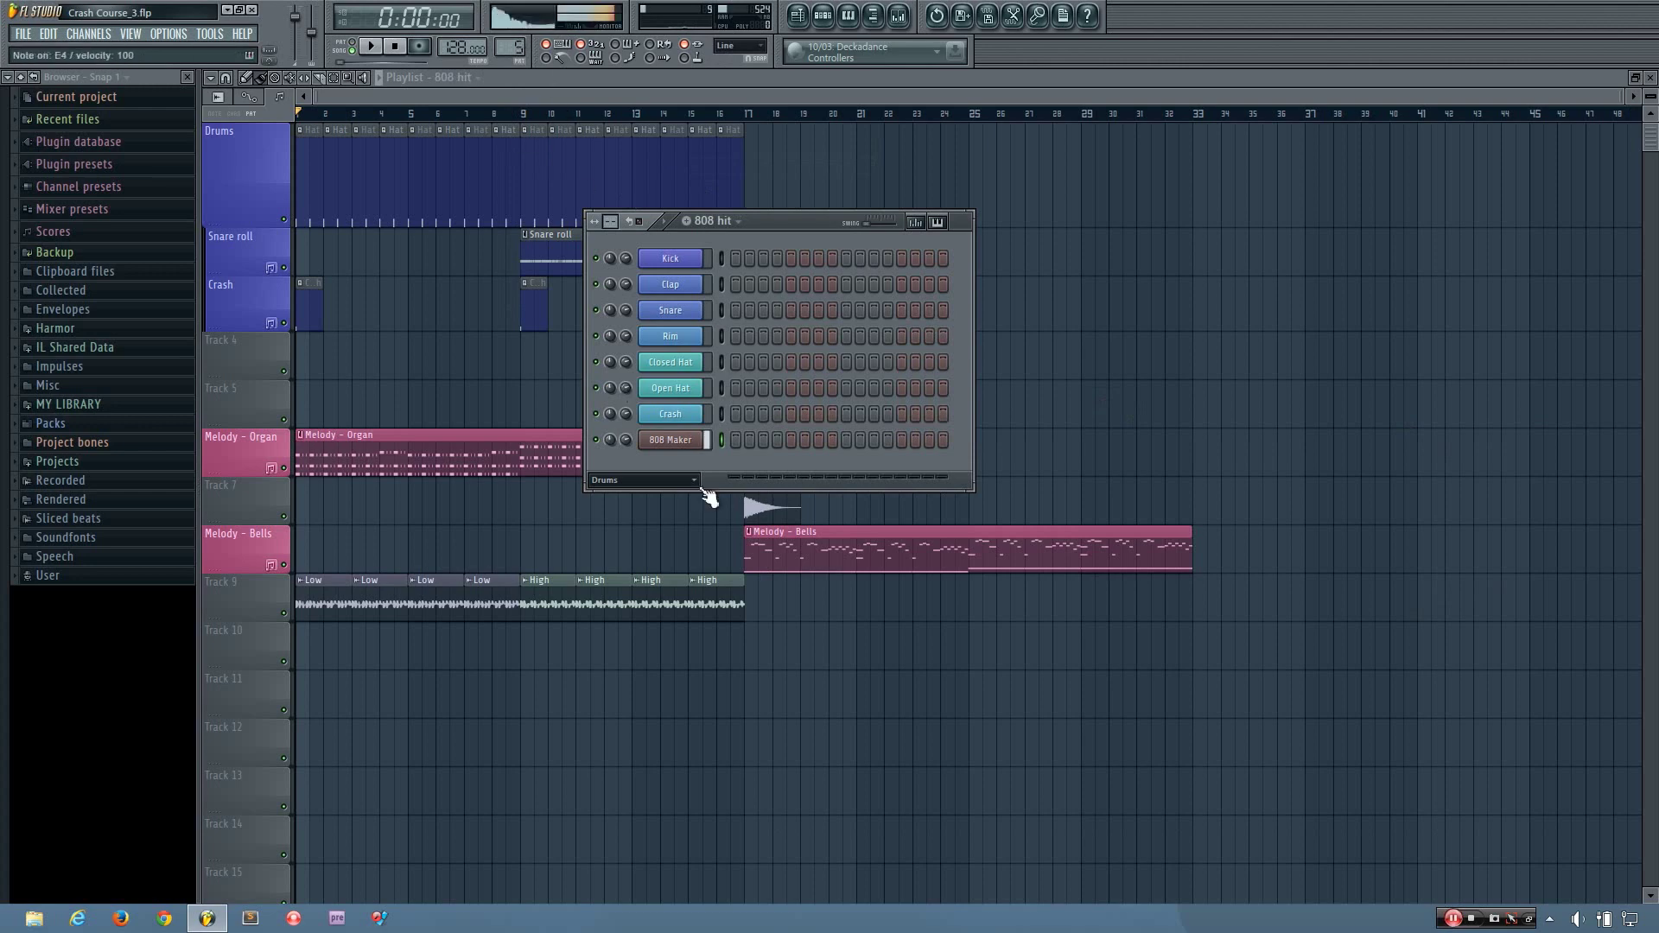
Step: Draw an E4 note in the 808 Maker piano roll and stretch it longer
{"action": "left_click", "coordinate": [848, 15]}
{"action": "left_click", "coordinate": [251, 509]}
{"action": "left_click", "coordinate": [256, 511]}
{"action": "left_click_drag", "start_coordinate": [266, 510], "coordinate": [593, 510]}
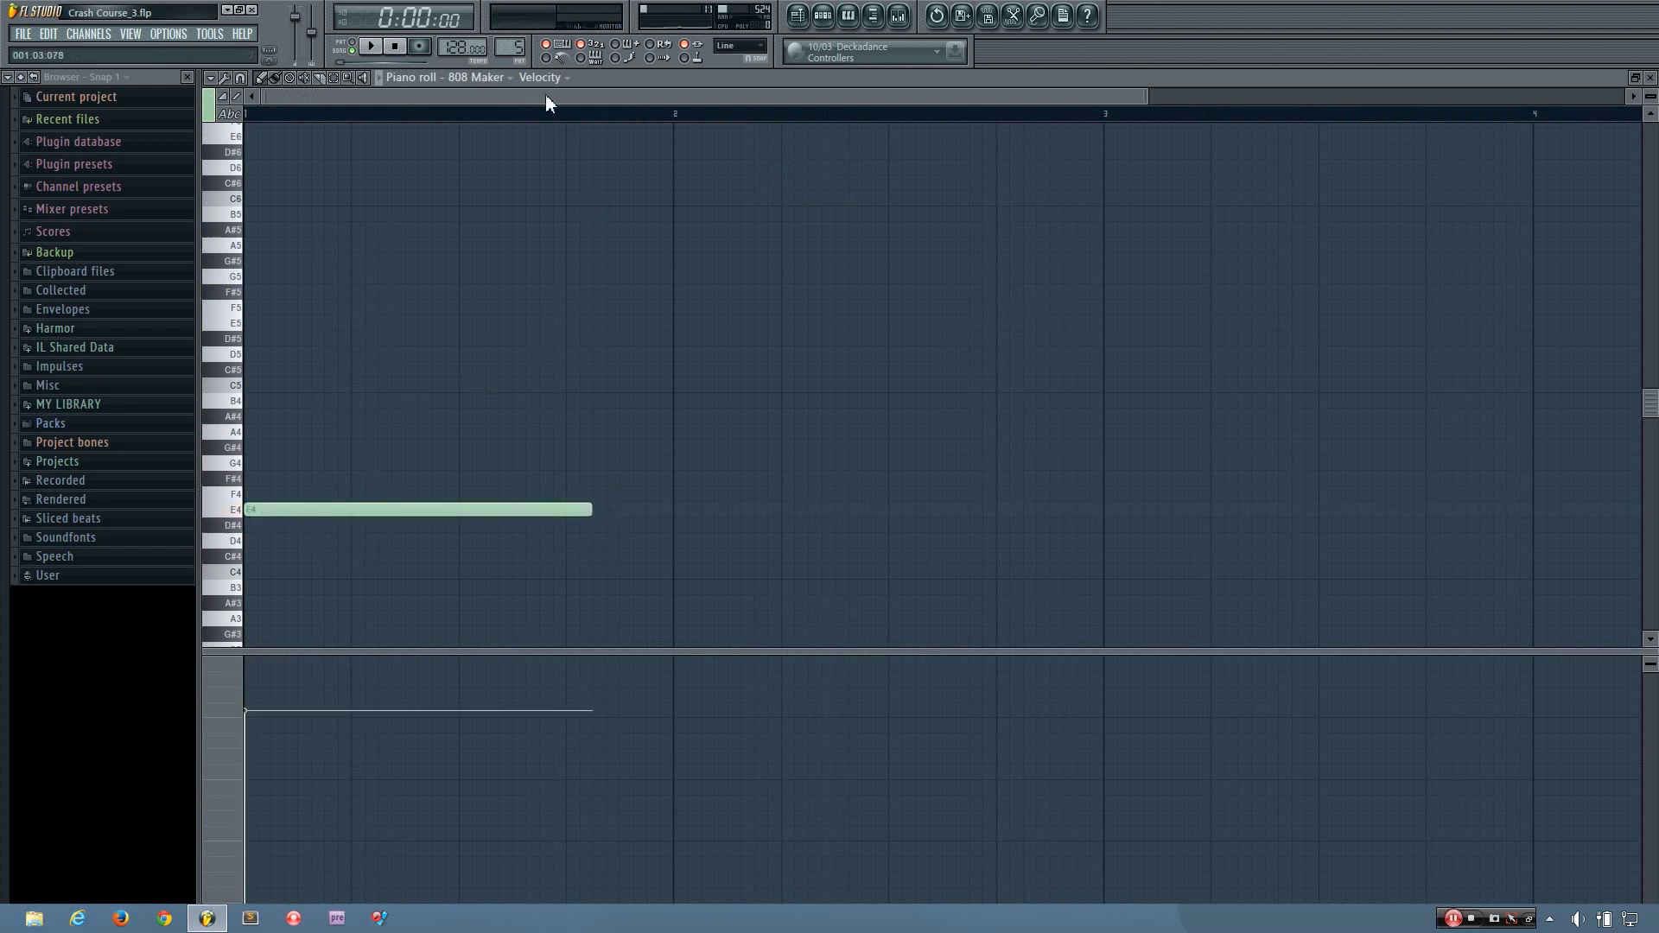
Step: Reset the note's pan to centre and adjust its fine pitch in the note properties
{"action": "left_click", "coordinate": [548, 83]}
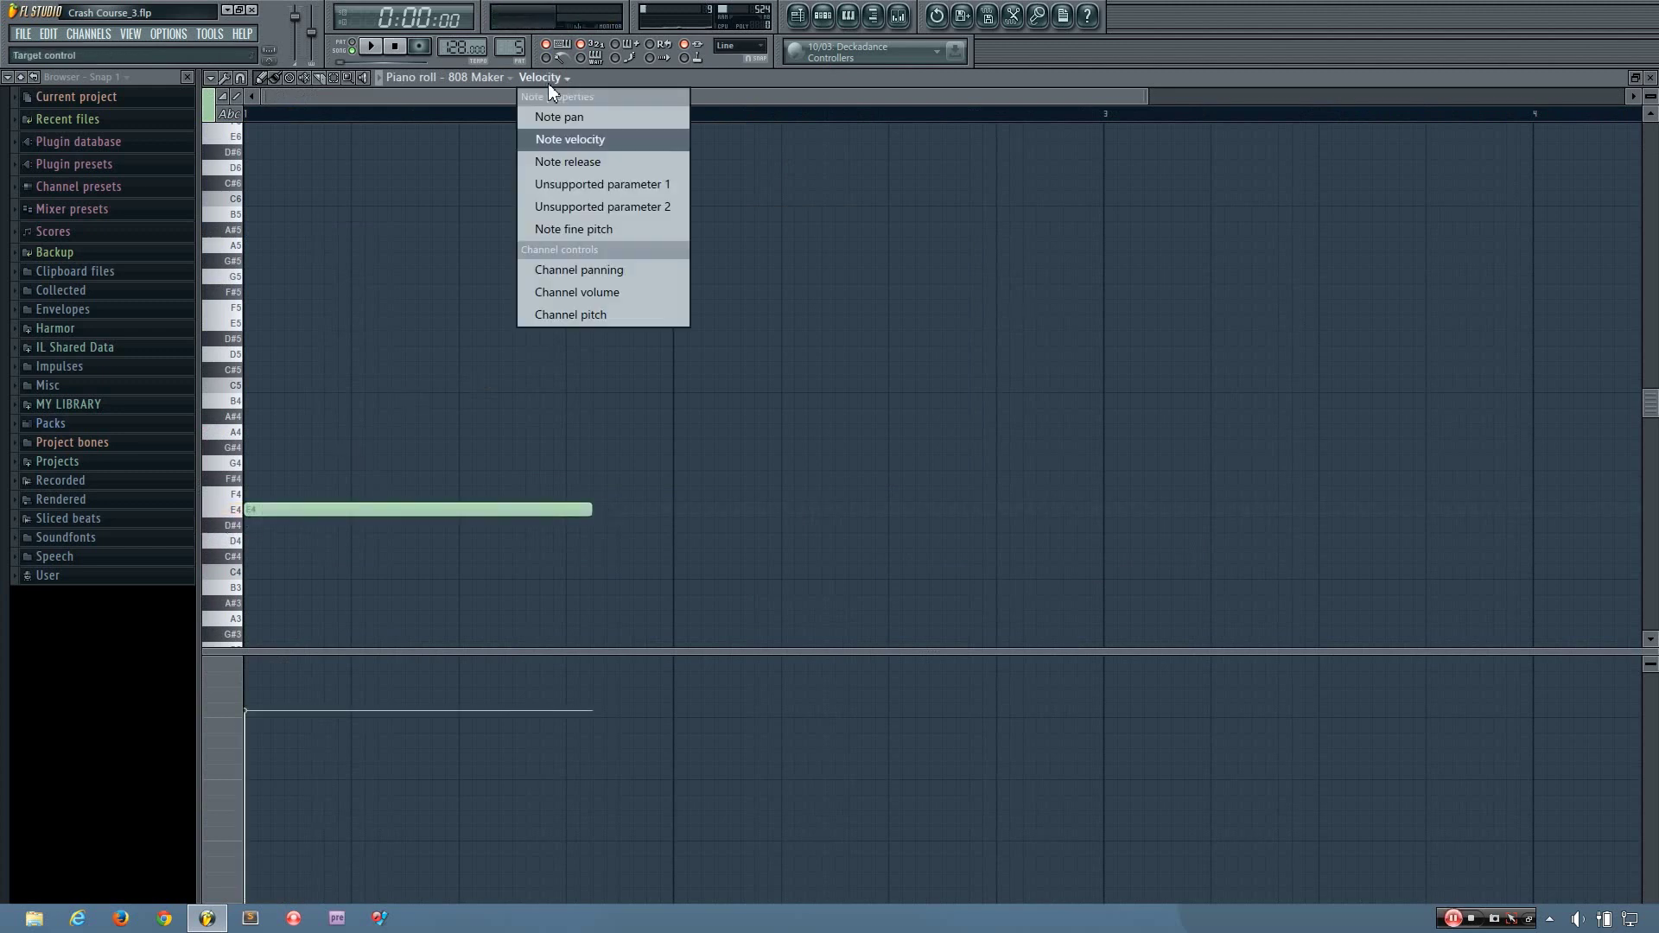
{"action": "left_click", "coordinate": [587, 118]}
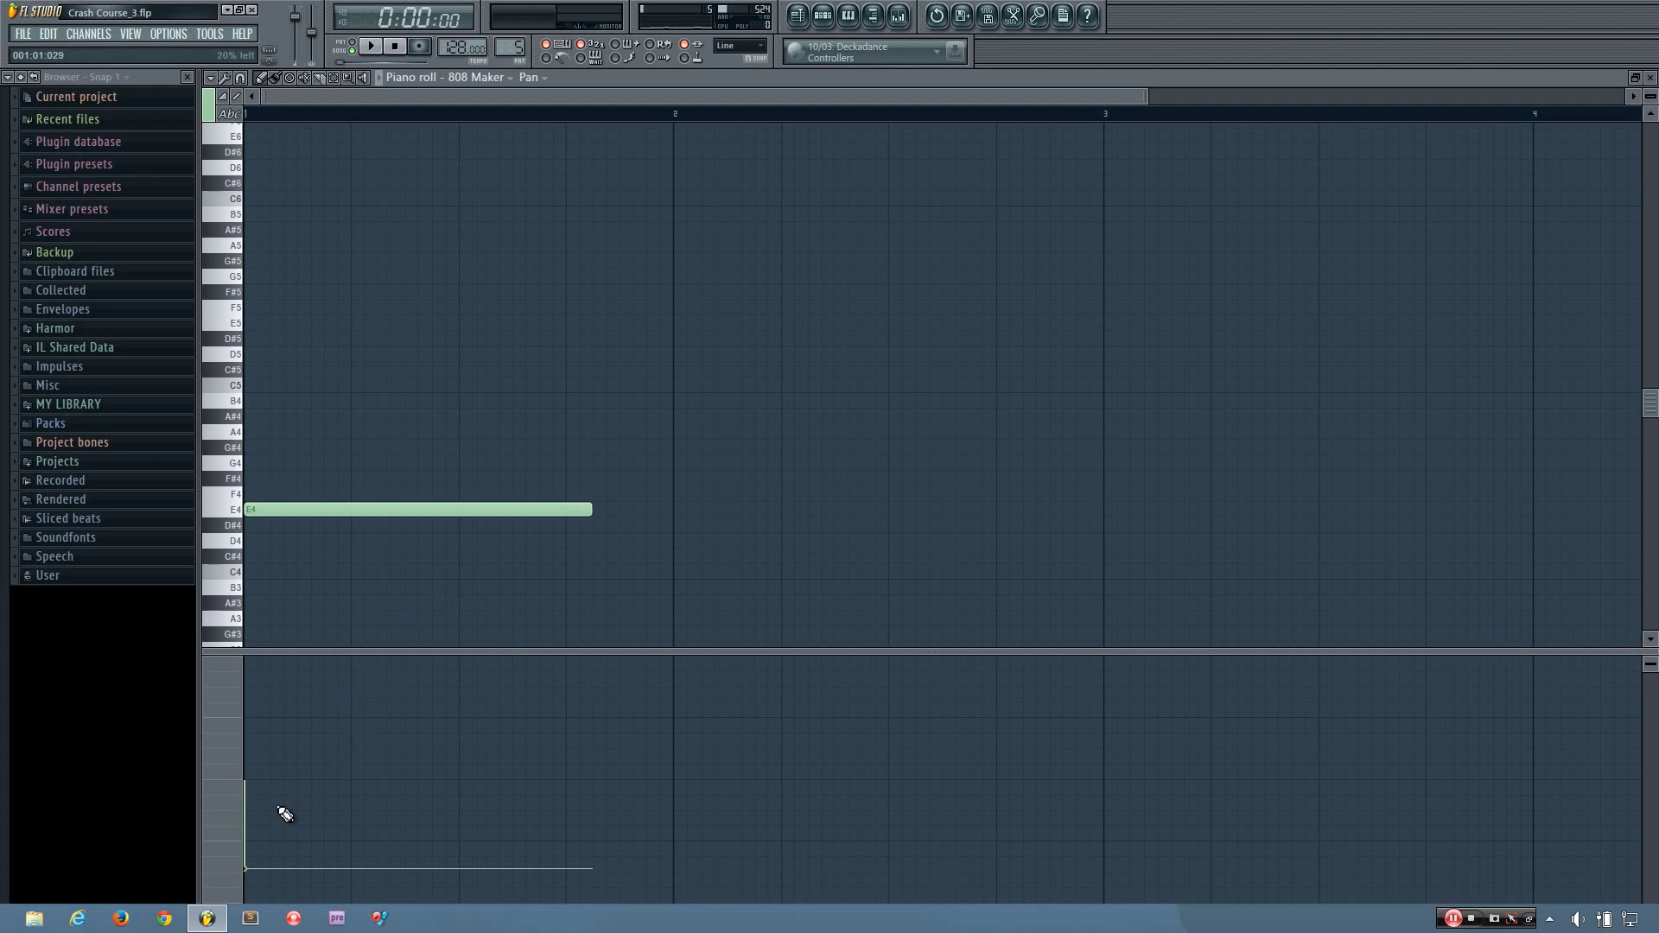
{"action": "right_click", "coordinate": [267, 844]}
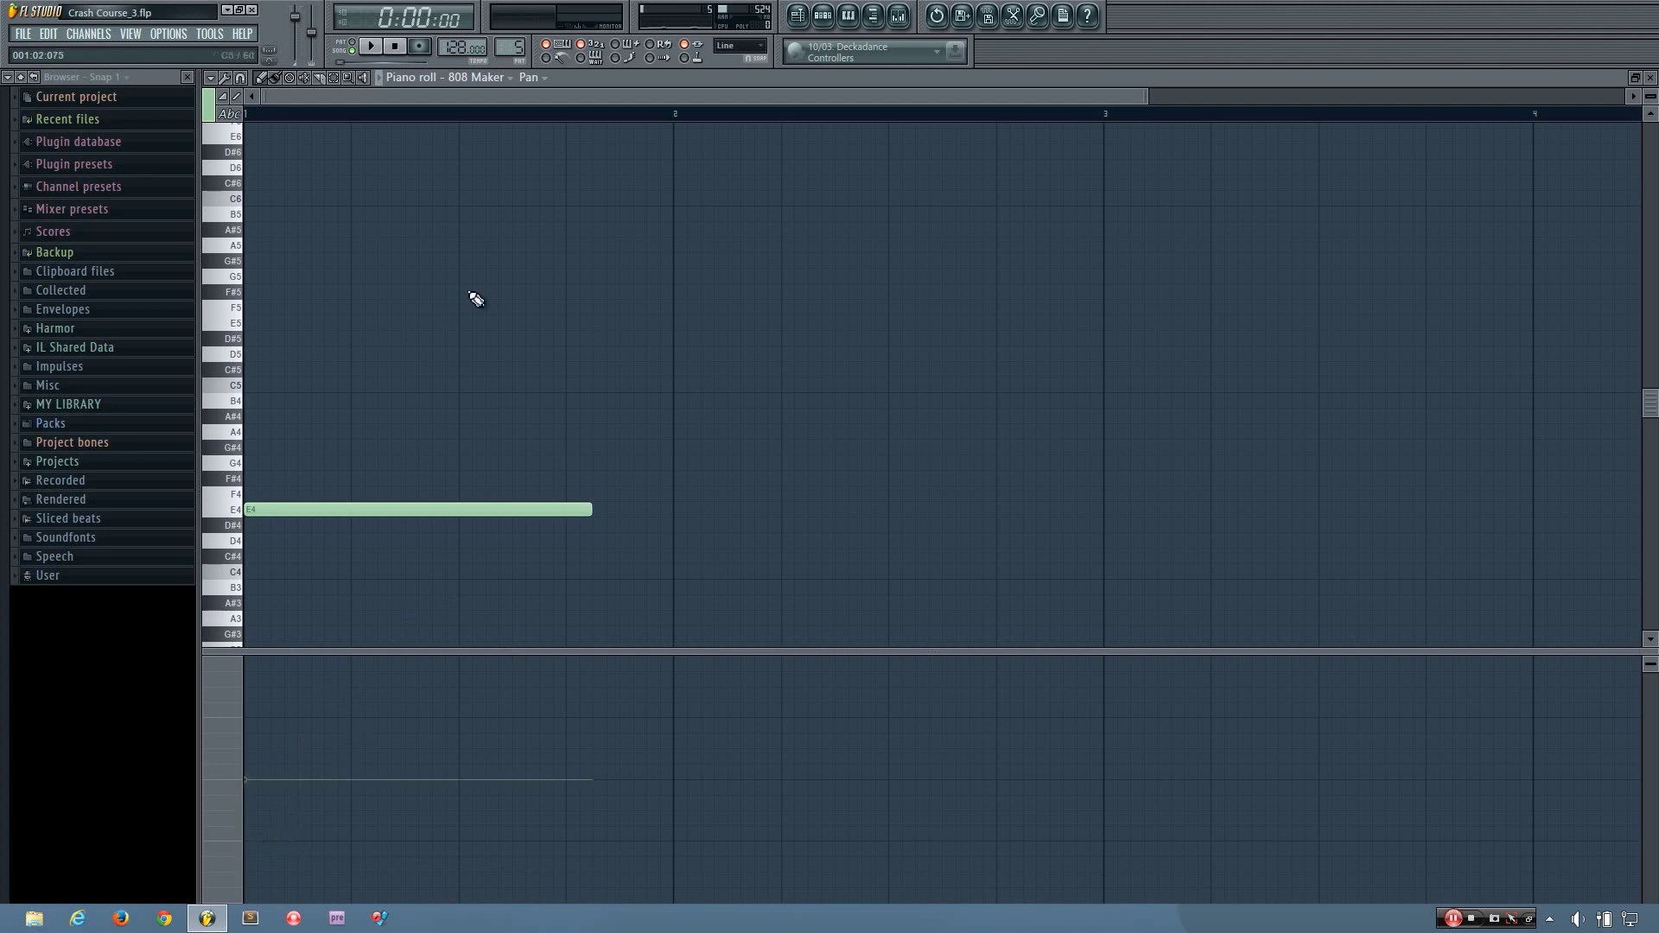
{"action": "left_click", "coordinate": [531, 78]}
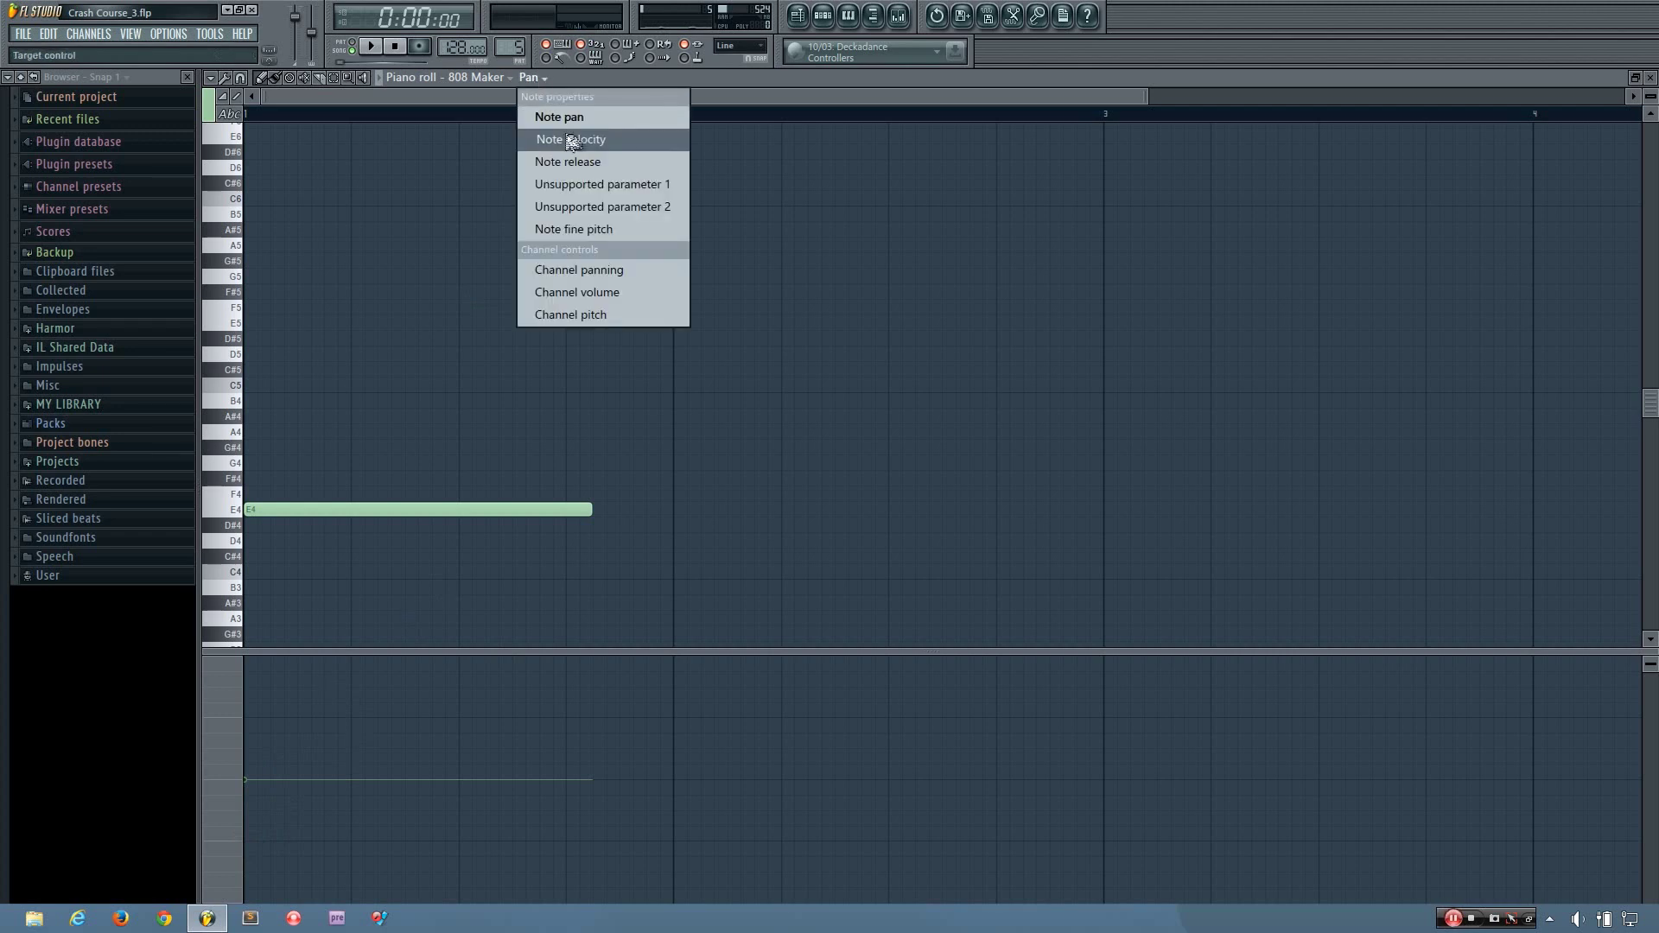
{"action": "left_click", "coordinate": [569, 139]}
{"action": "left_click", "coordinate": [545, 79]}
{"action": "left_click", "coordinate": [574, 226]}
{"action": "left_click", "coordinate": [308, 781]}
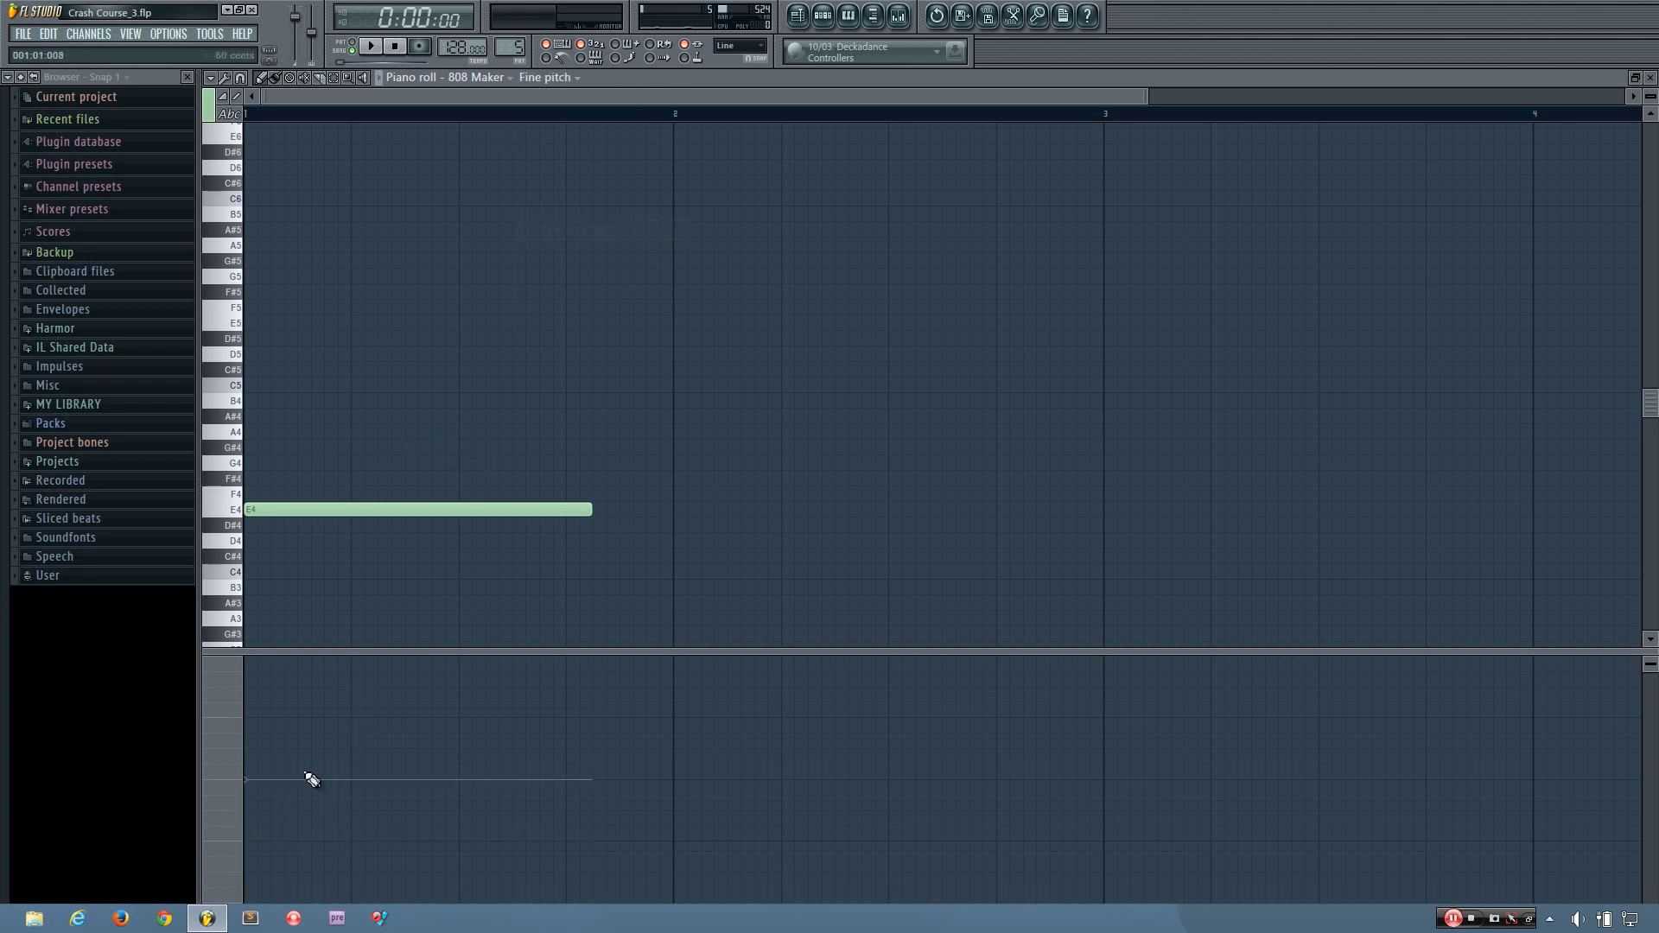
Step: Lengthen the E4 note to end at bar 3, play the pattern, and close the piano roll
{"action": "left_click", "coordinate": [346, 512]}
{"action": "left_click_drag", "start_coordinate": [346, 512], "coordinate": [351, 512]}
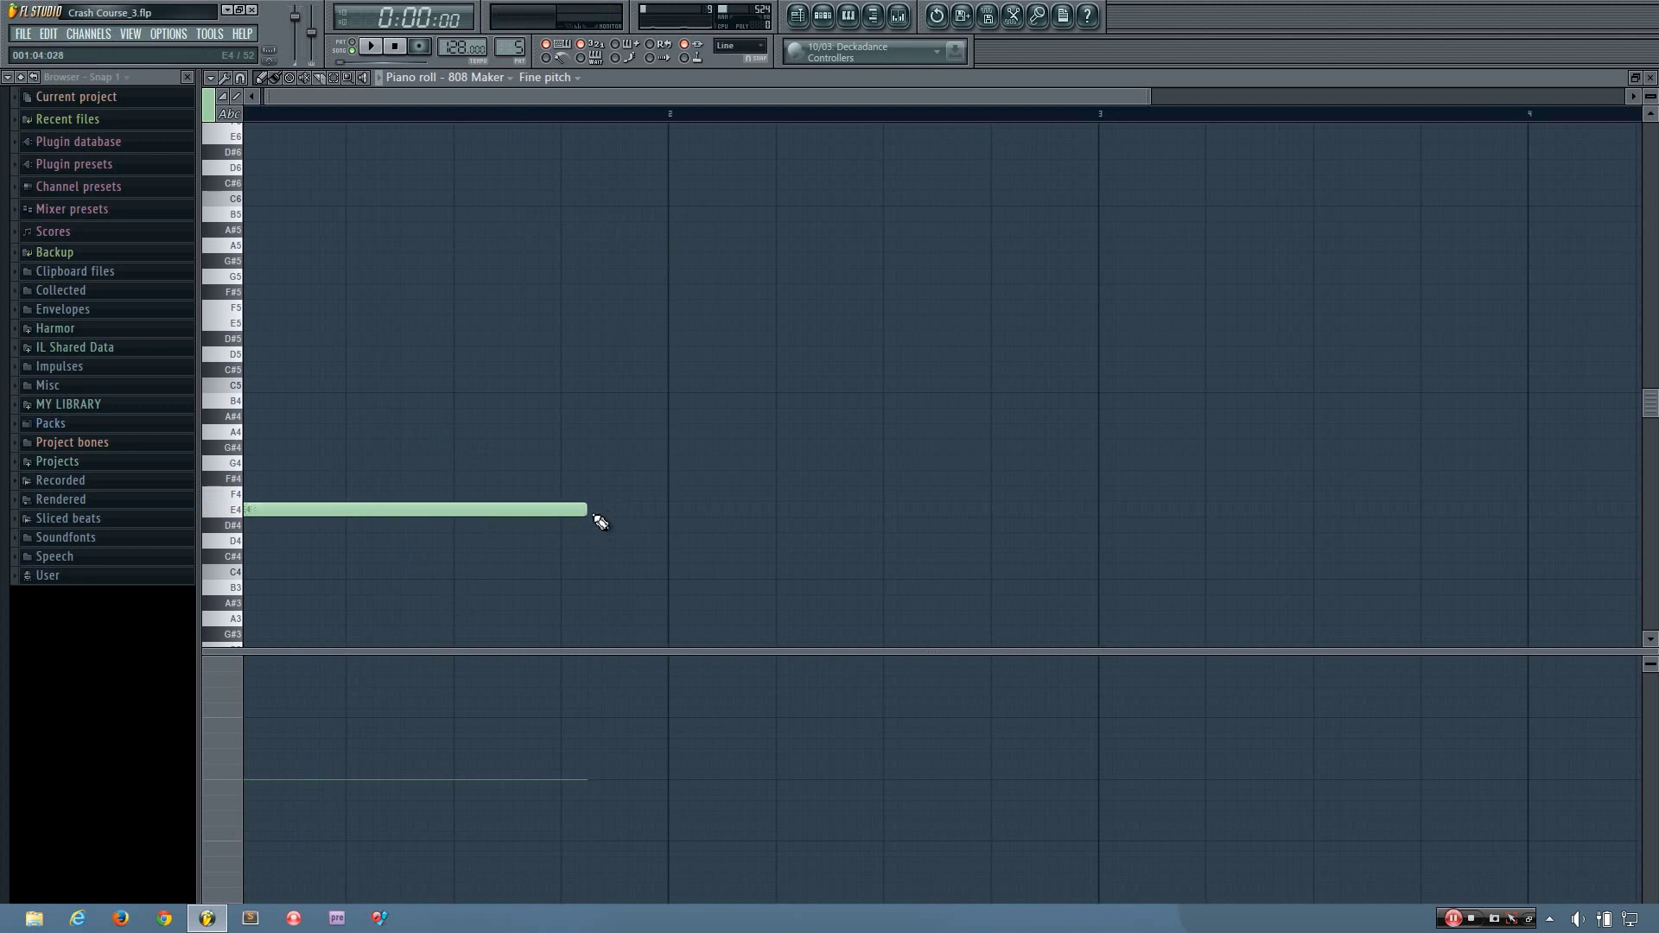
{"action": "left_click_drag", "start_coordinate": [589, 515], "coordinate": [1098, 579]}
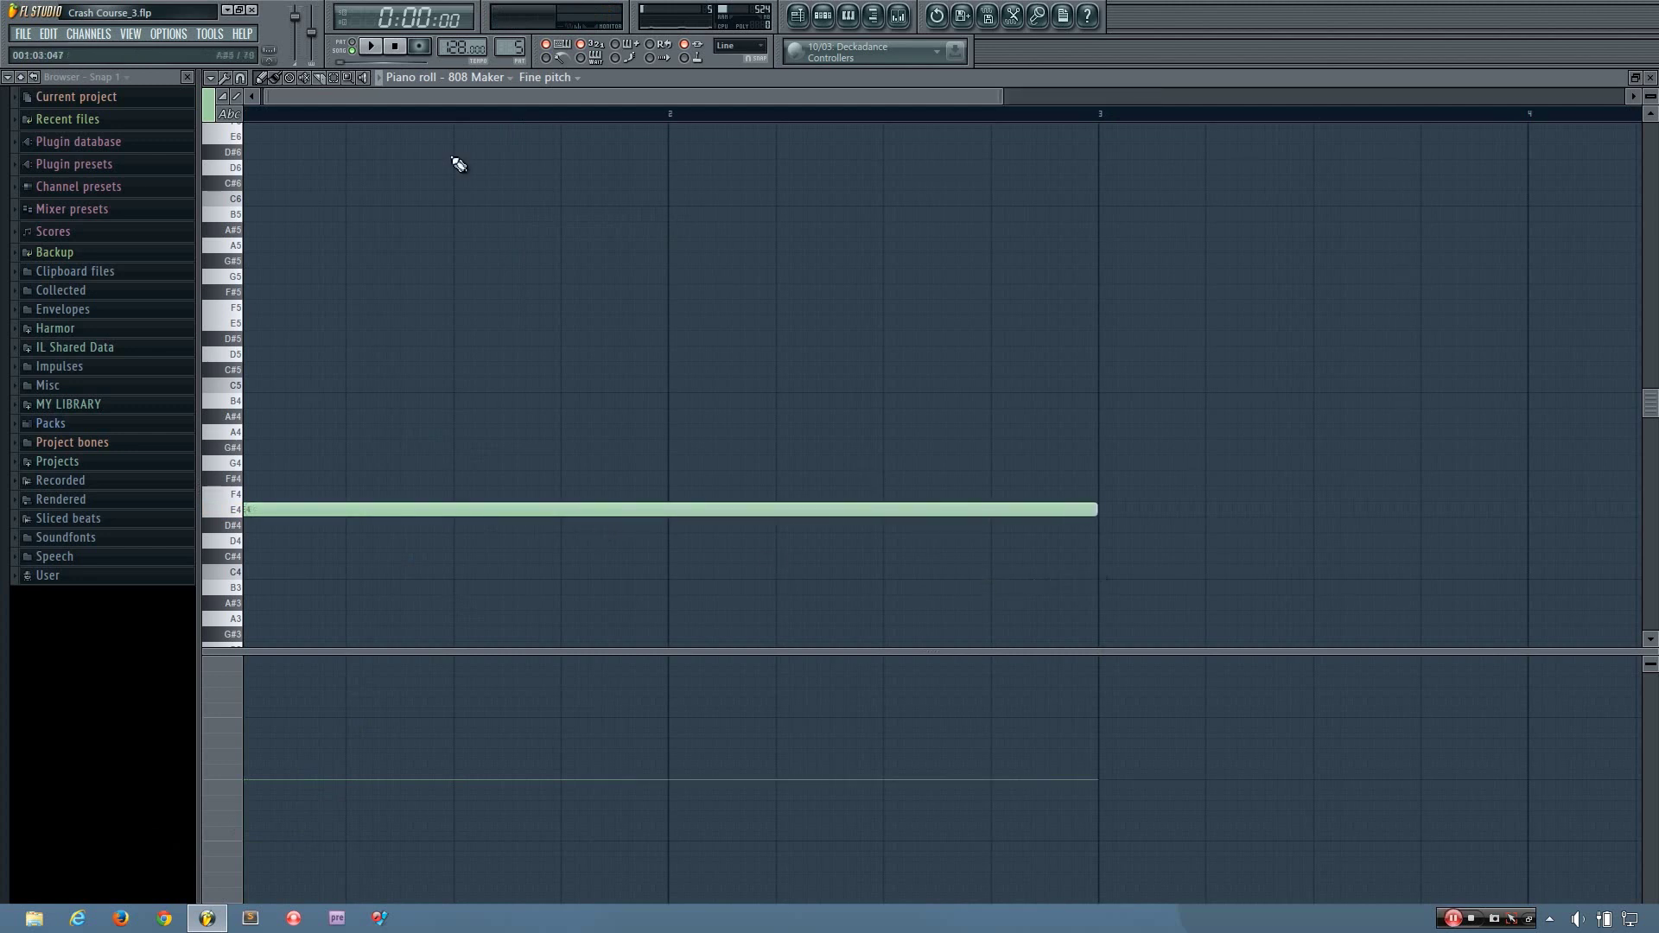
{"action": "left_click", "coordinate": [370, 46]}
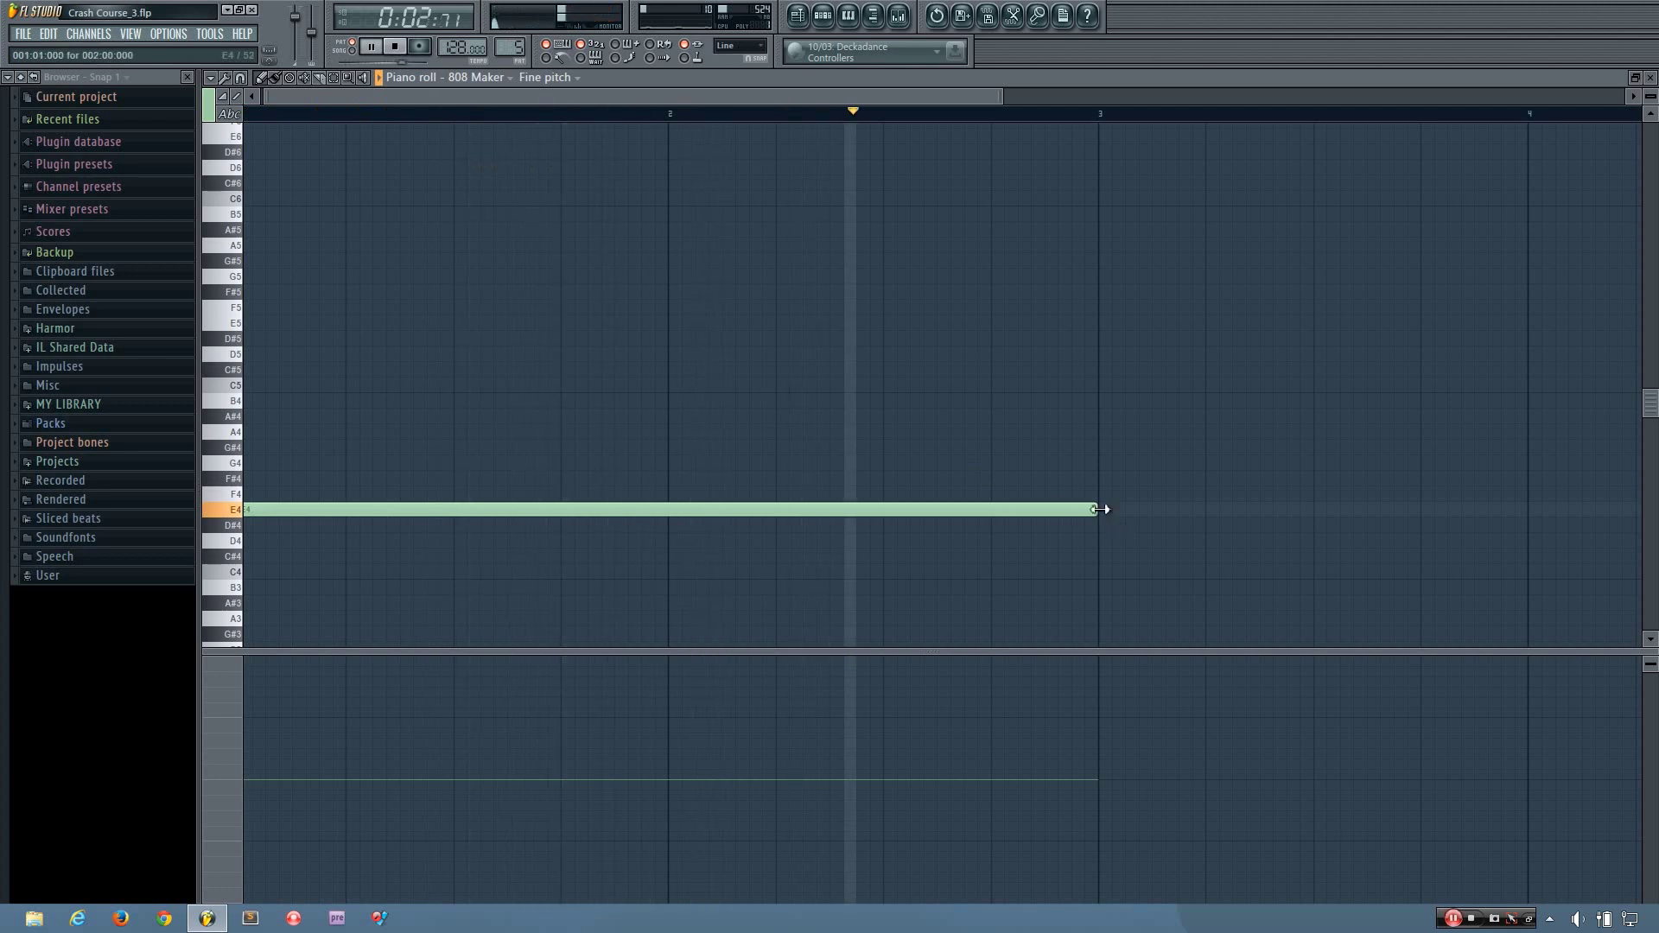
{"action": "key", "text": "space"}
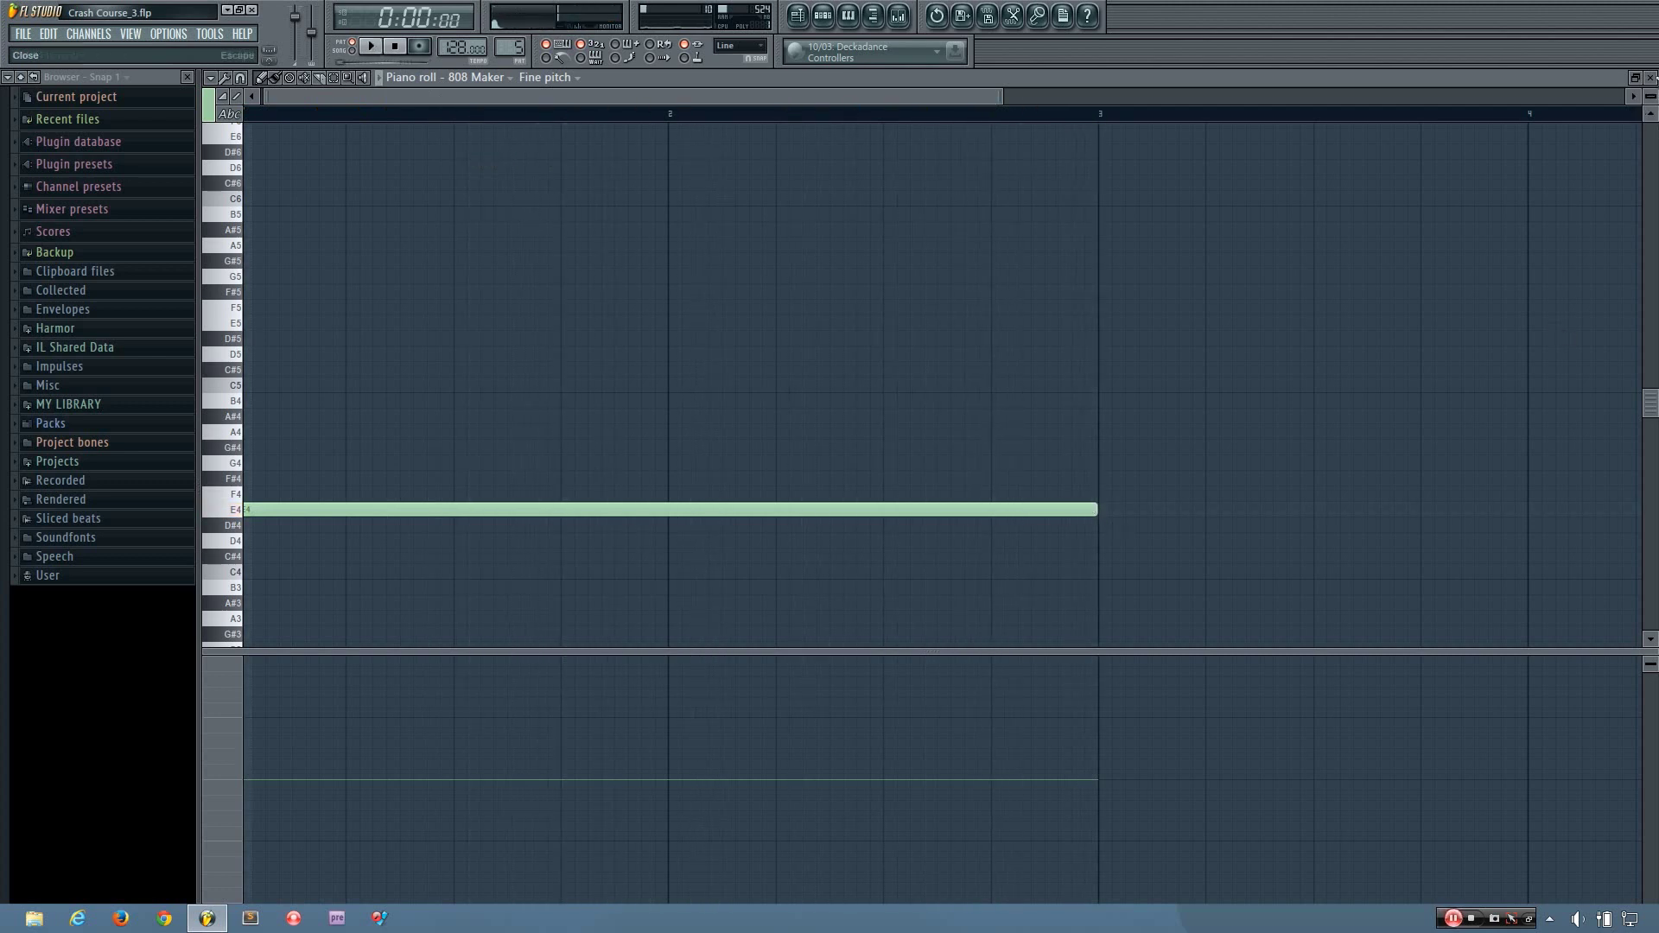
{"action": "left_click", "coordinate": [1653, 78]}
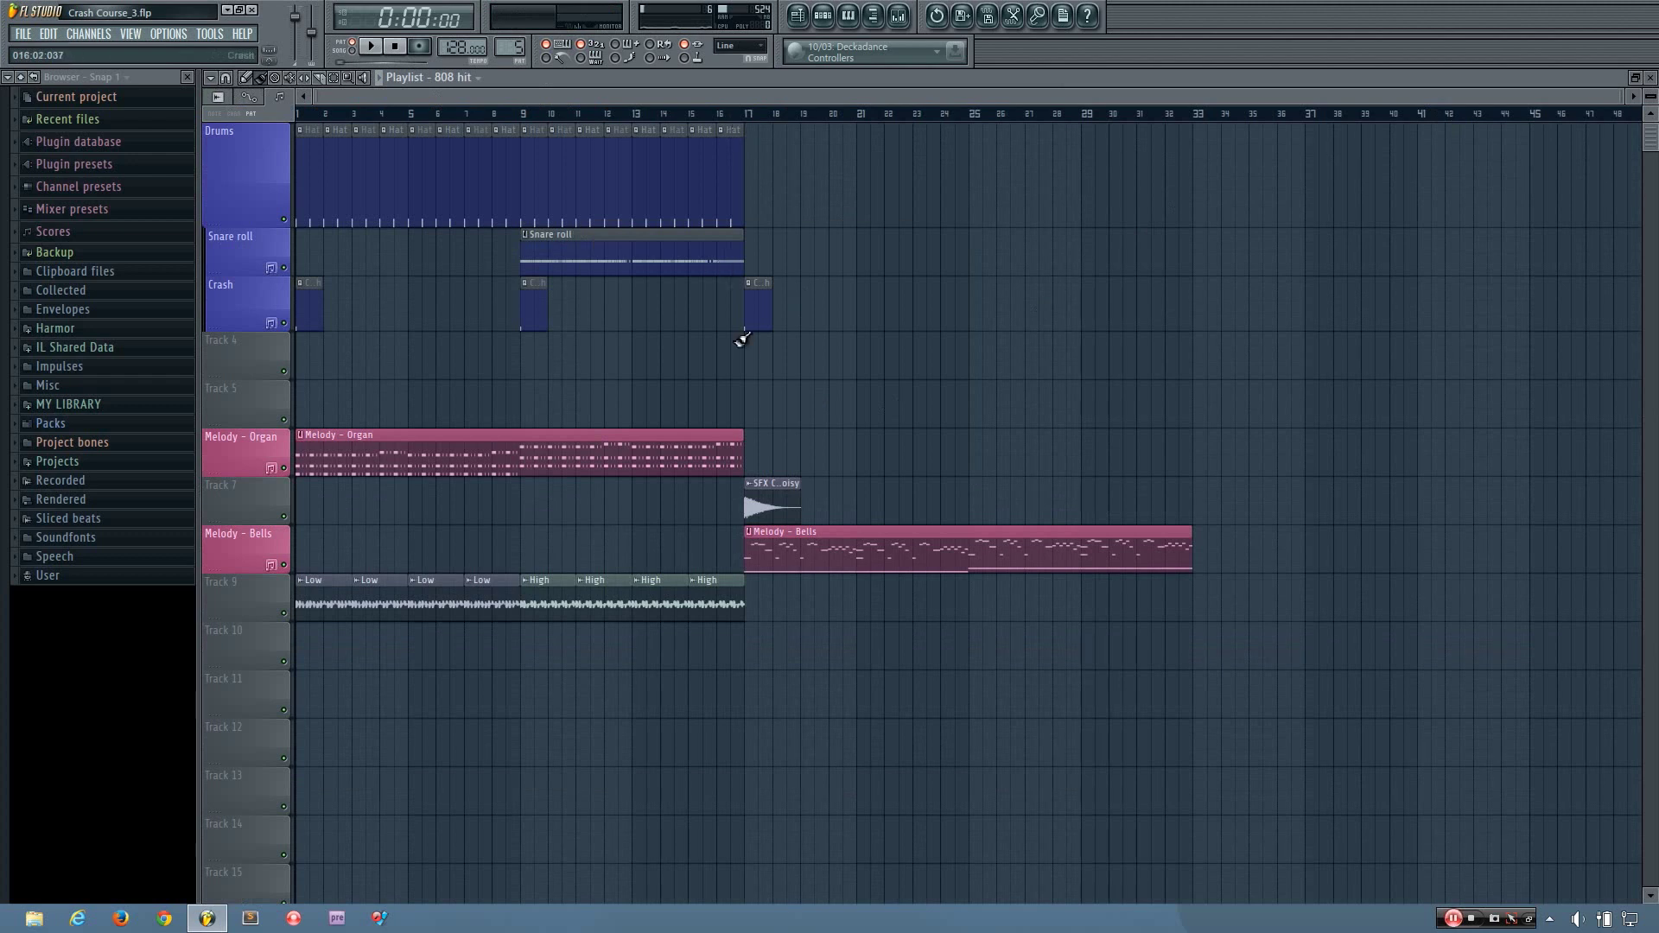
Step: Put 808 hit on Drums at bar 17, preview from bar 16, and copy Melody - Organ to bar 17
{"action": "left_click_drag", "start_coordinate": [781, 198], "coordinate": [757, 187]}
{"action": "left_click", "coordinate": [741, 115]}
{"action": "key", "text": "space"}
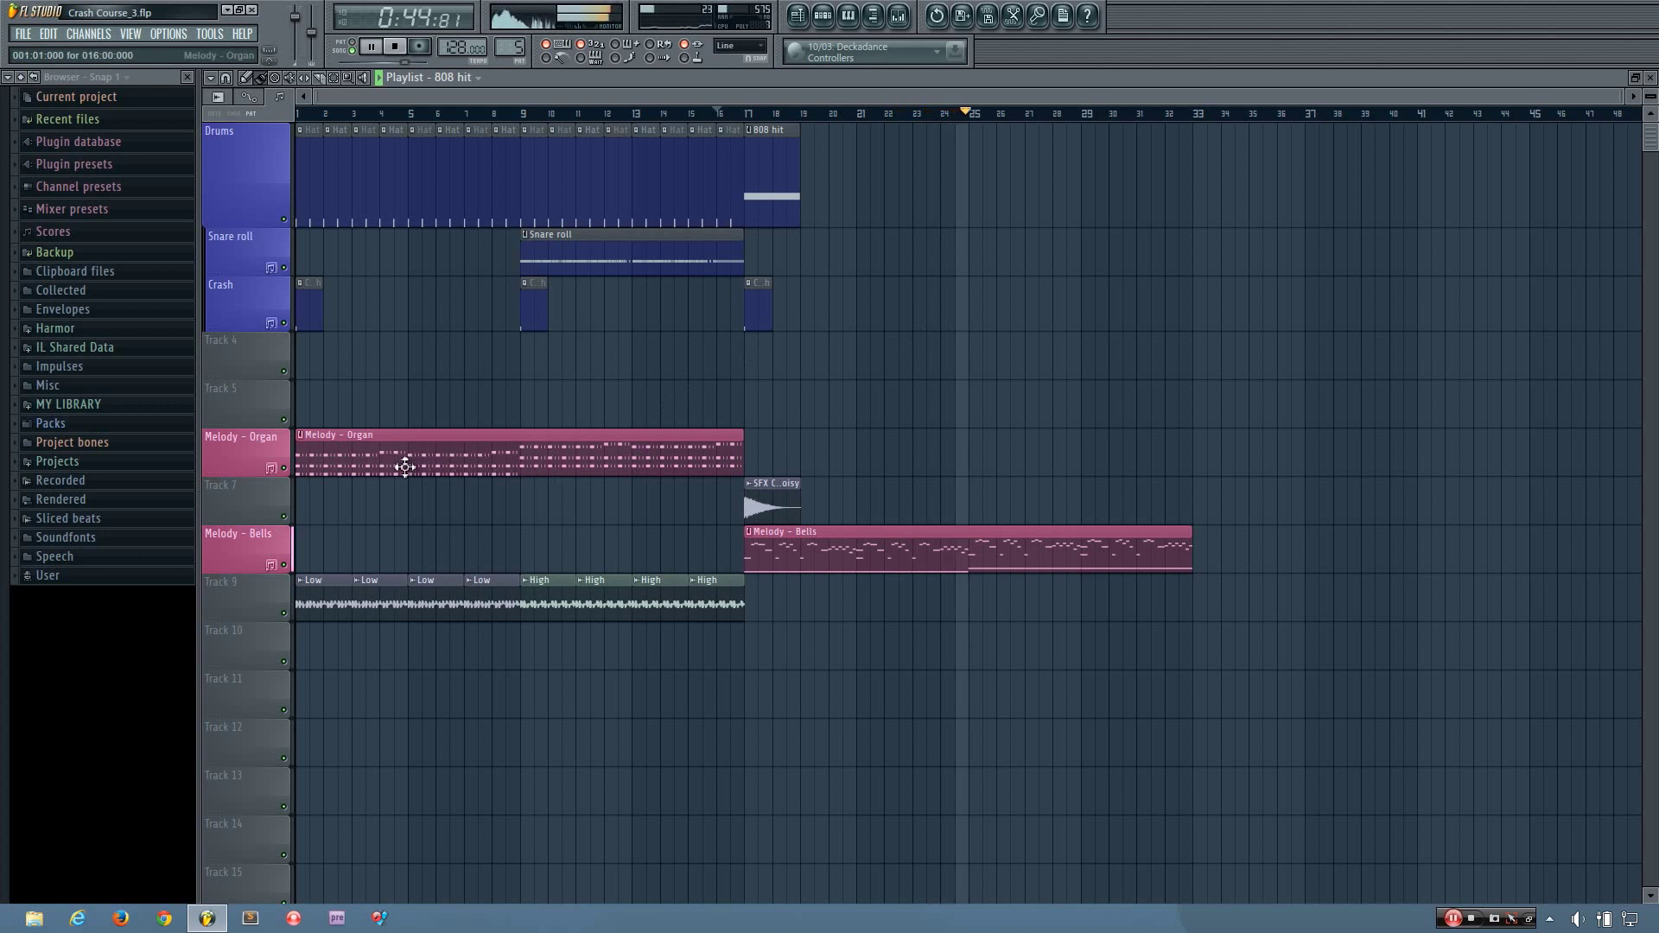
{"action": "key", "text": "space"}
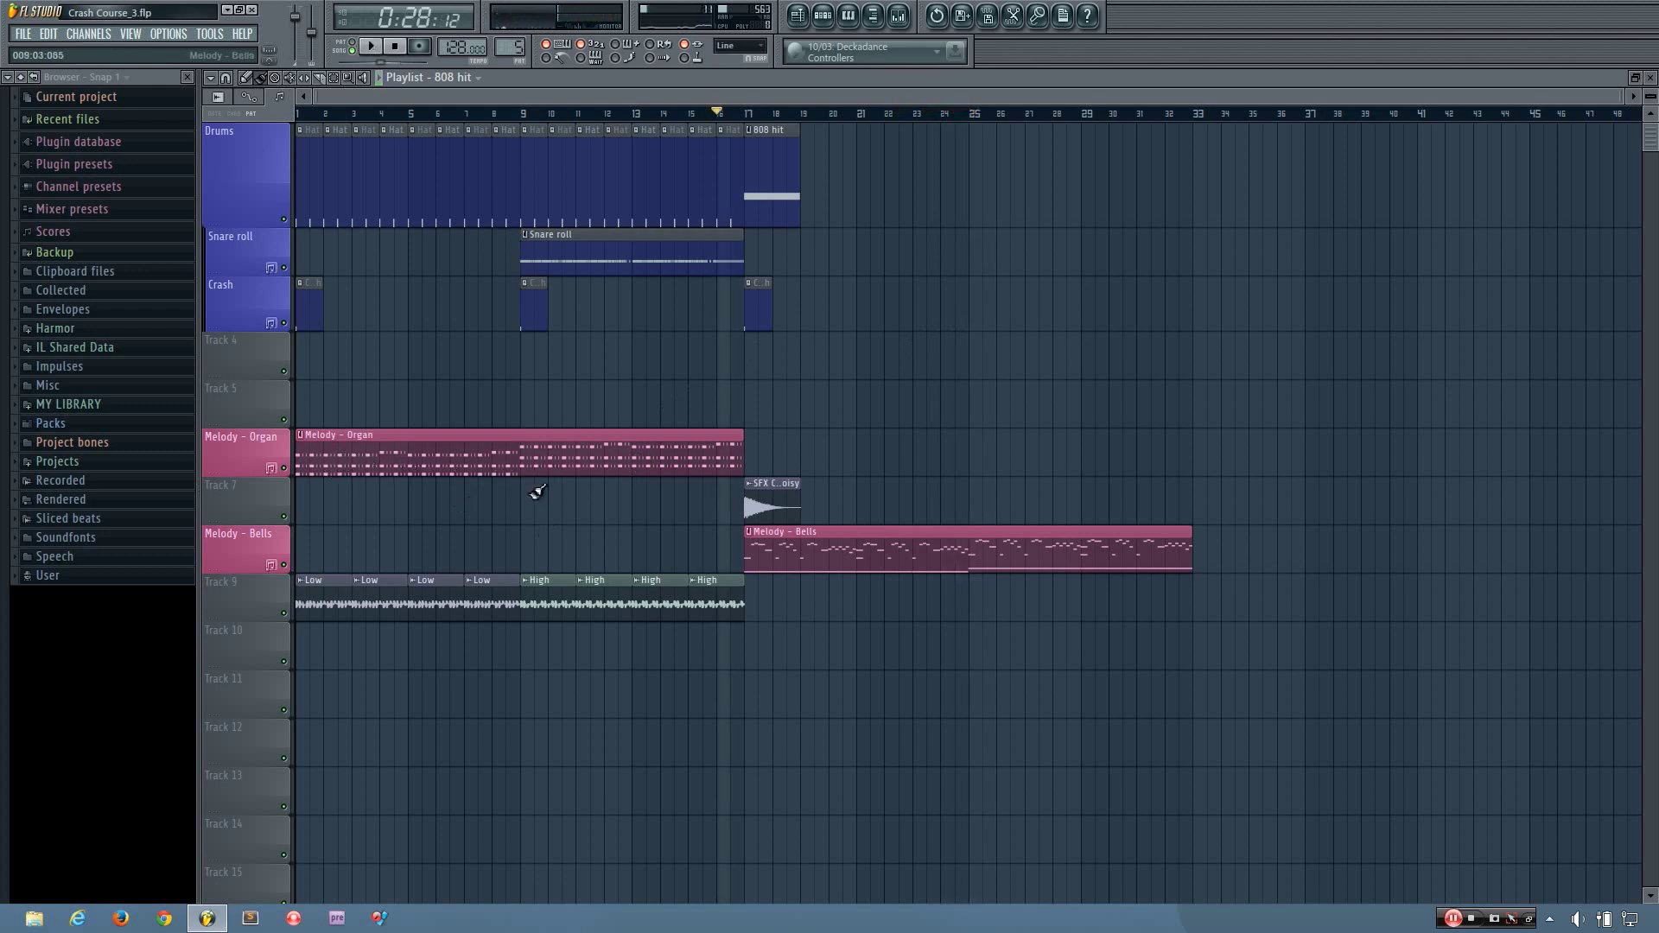
{"action": "left_click_drag", "start_coordinate": [386, 459], "coordinate": [830, 445]}
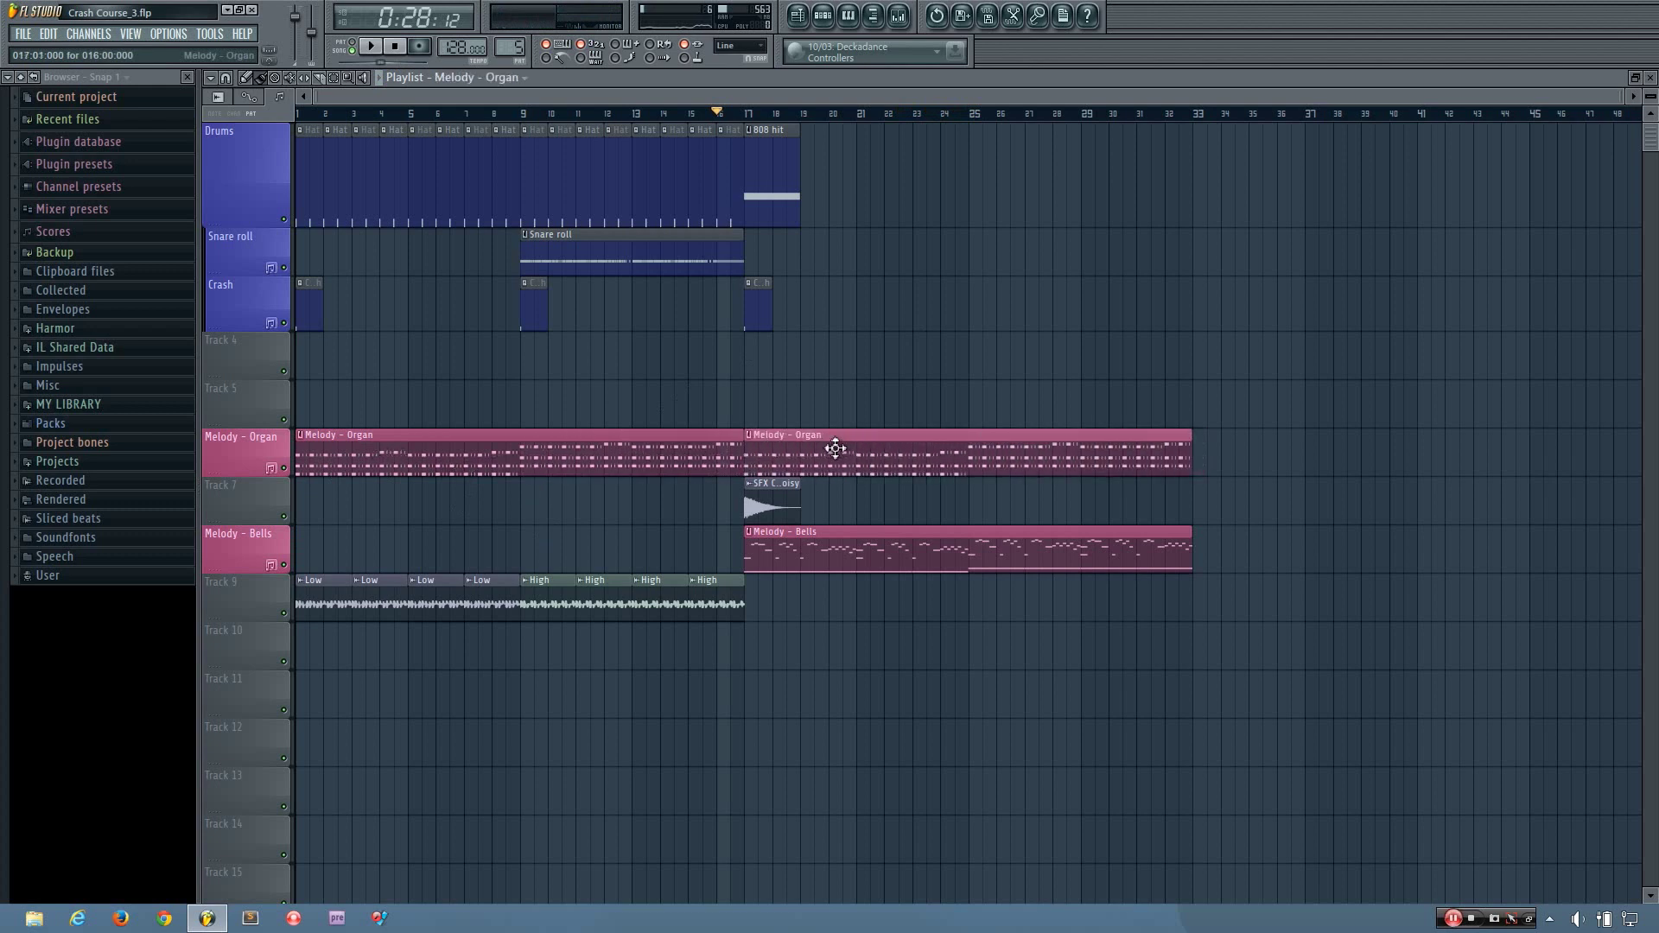
Step: Duplicate the Snare roll clip so the copy starts at bar 25
{"action": "left_click_drag", "start_coordinate": [604, 259], "coordinate": [1046, 265]}
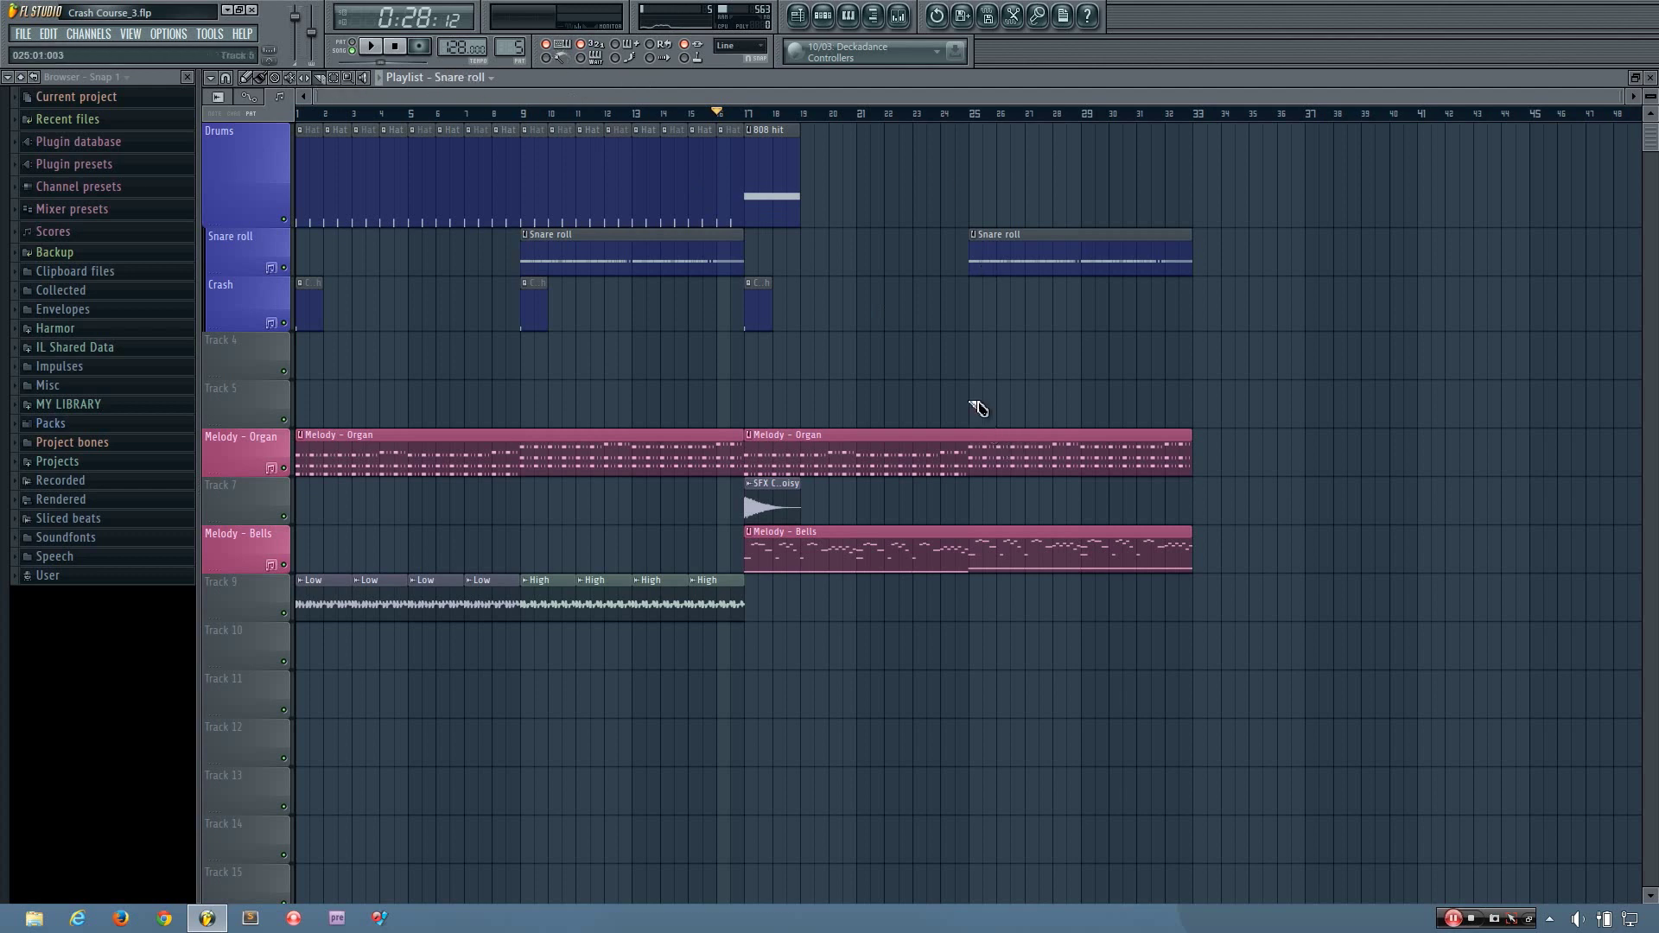
{"action": "left_click_drag", "start_coordinate": [971, 377], "coordinate": [986, 518]}
{"action": "left_click_drag", "start_coordinate": [985, 519], "coordinate": [1000, 380]}
{"action": "left_click", "coordinate": [248, 79]}
{"action": "mouse_move", "coordinate": [874, 440]}
{"action": "left_mouse_down"}
{"action": "mouse_move", "coordinate": [896, 441]}
{"action": "mouse_move", "coordinate": [877, 445]}
{"action": "left_mouse_up"}
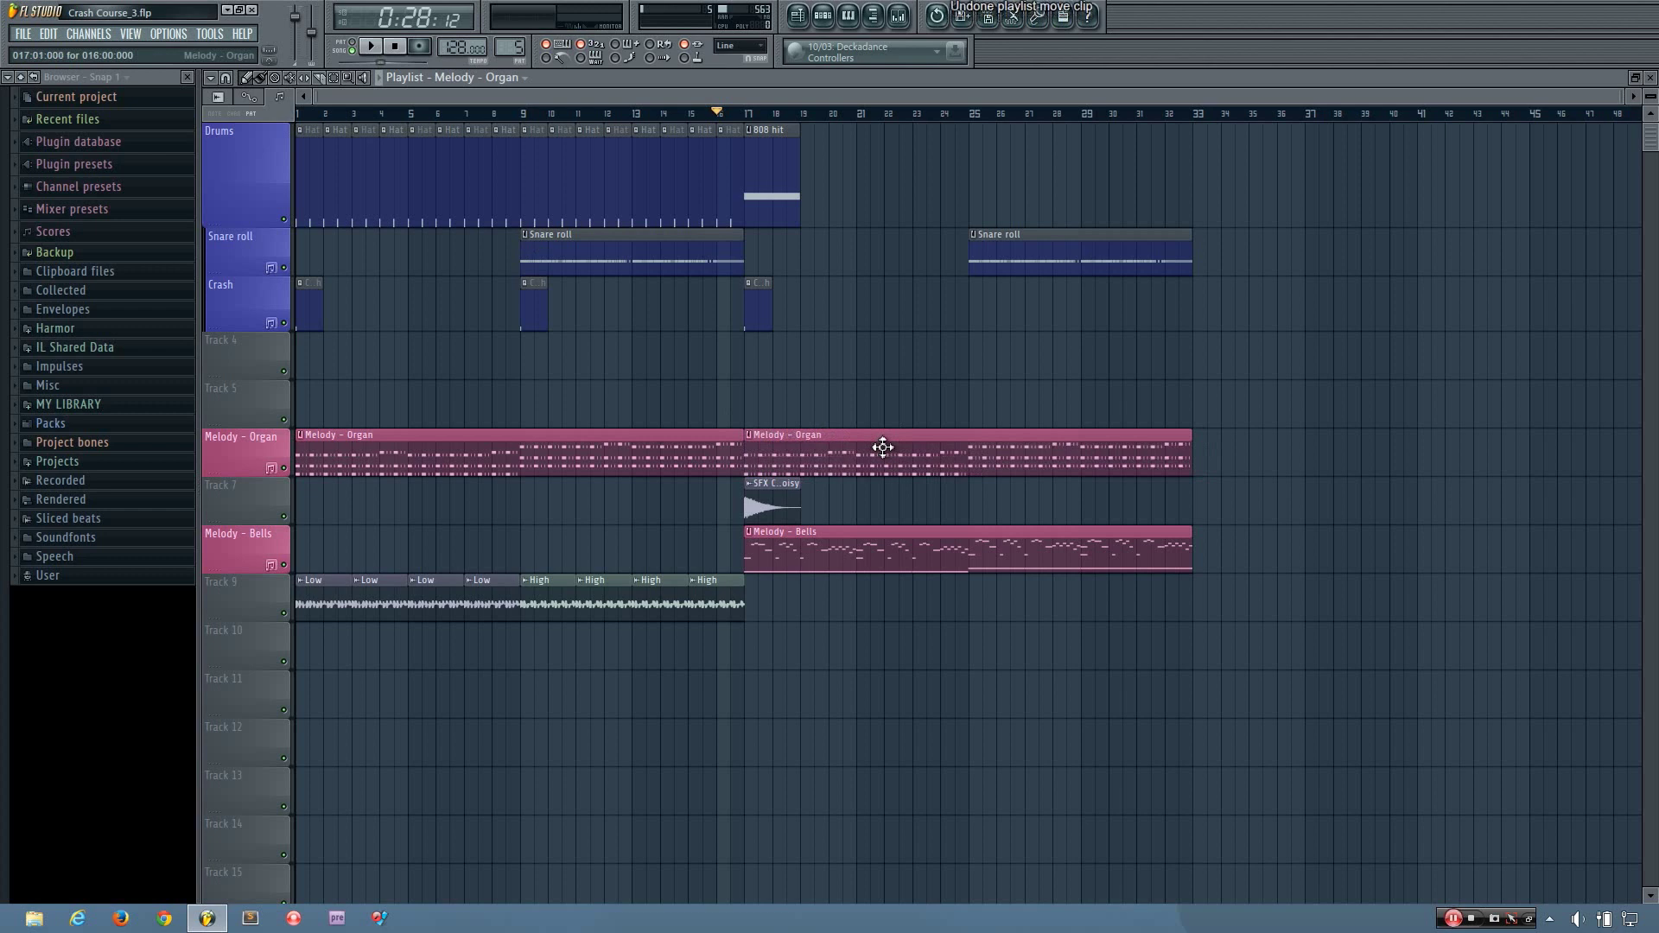
Step: Change the grid snap setting and slice the second Melody - Organ clip at bar 25
{"action": "left_click", "coordinate": [226, 79]}
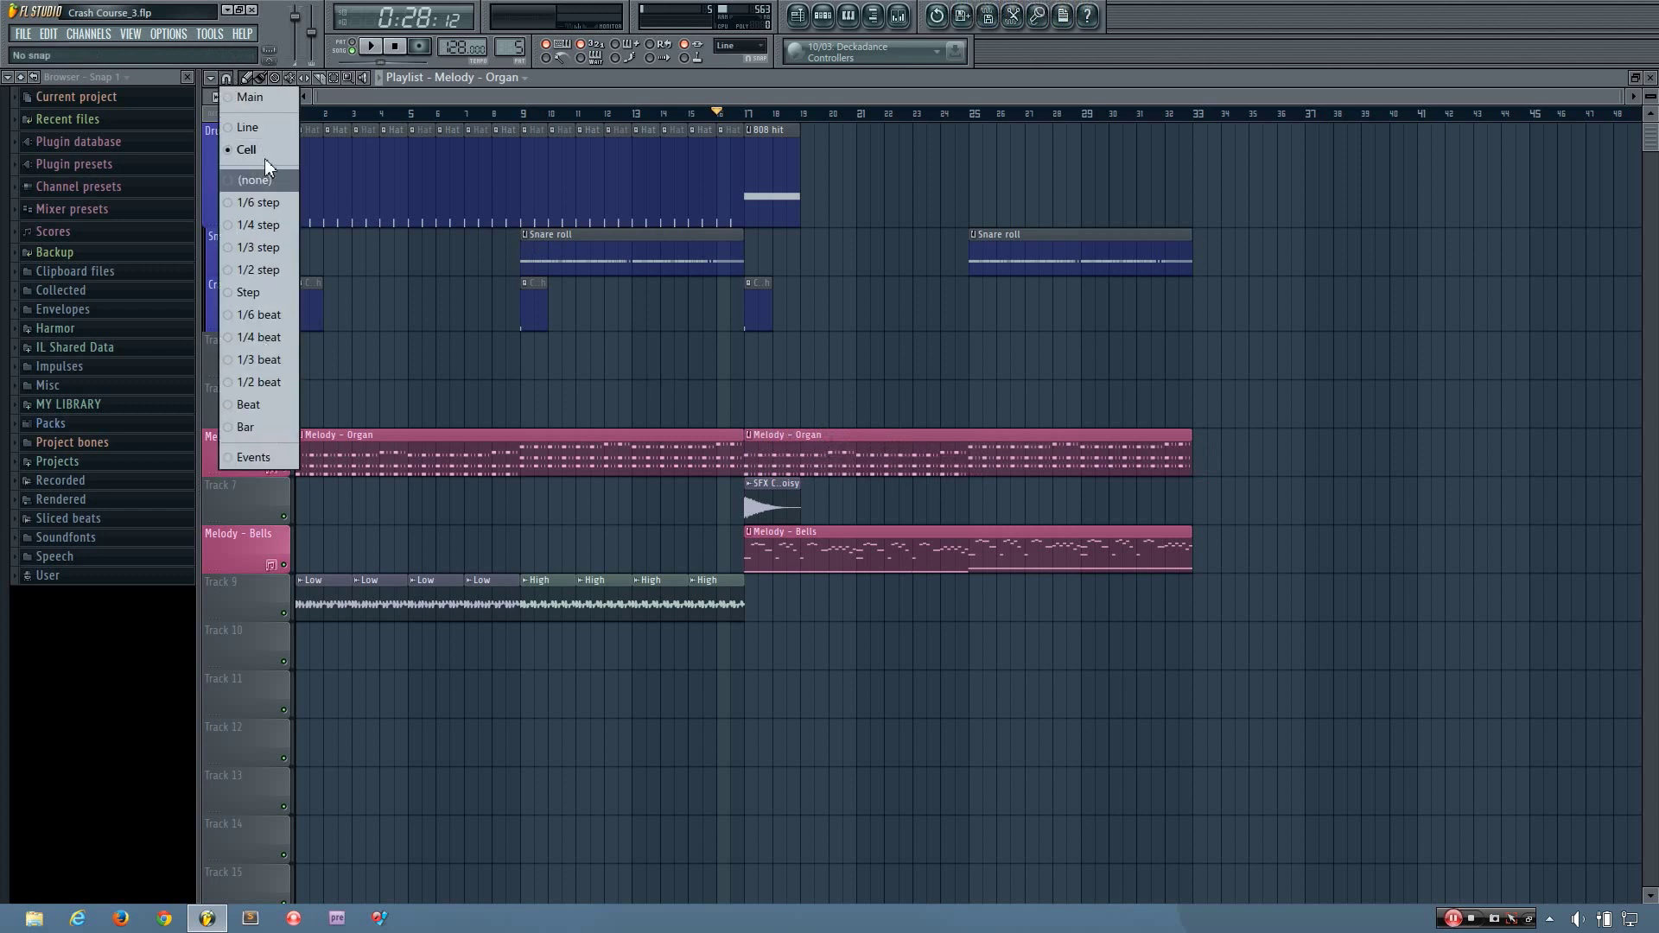
{"action": "left_click", "coordinate": [251, 185]}
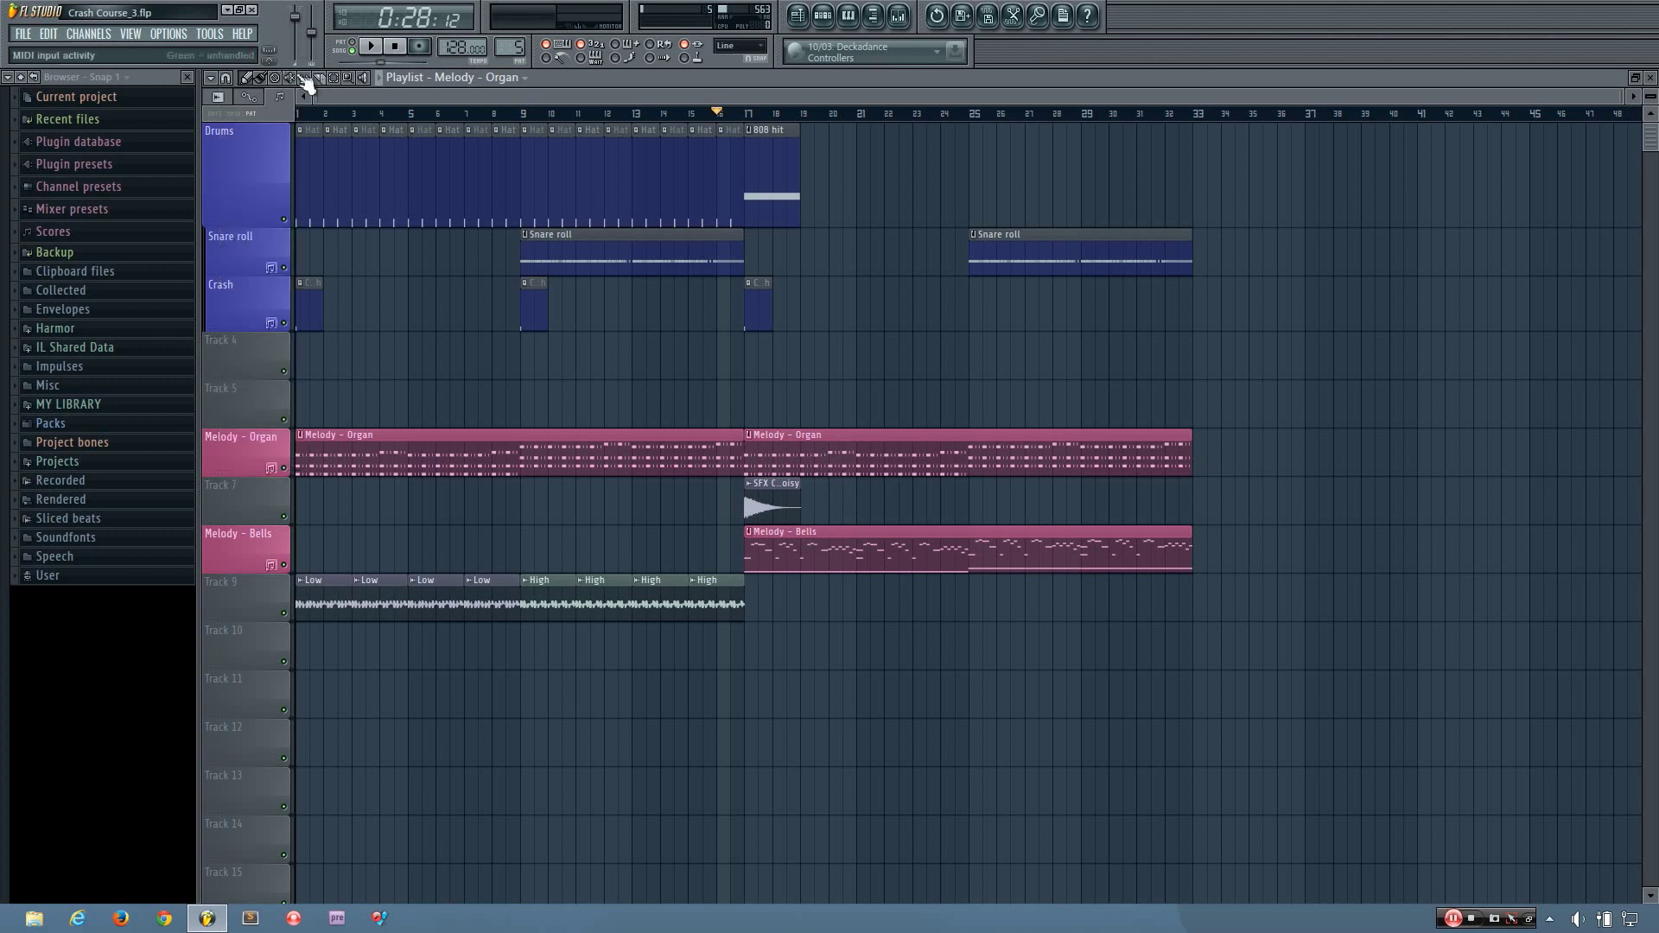
{"action": "left_click_drag", "start_coordinate": [954, 378], "coordinate": [977, 502]}
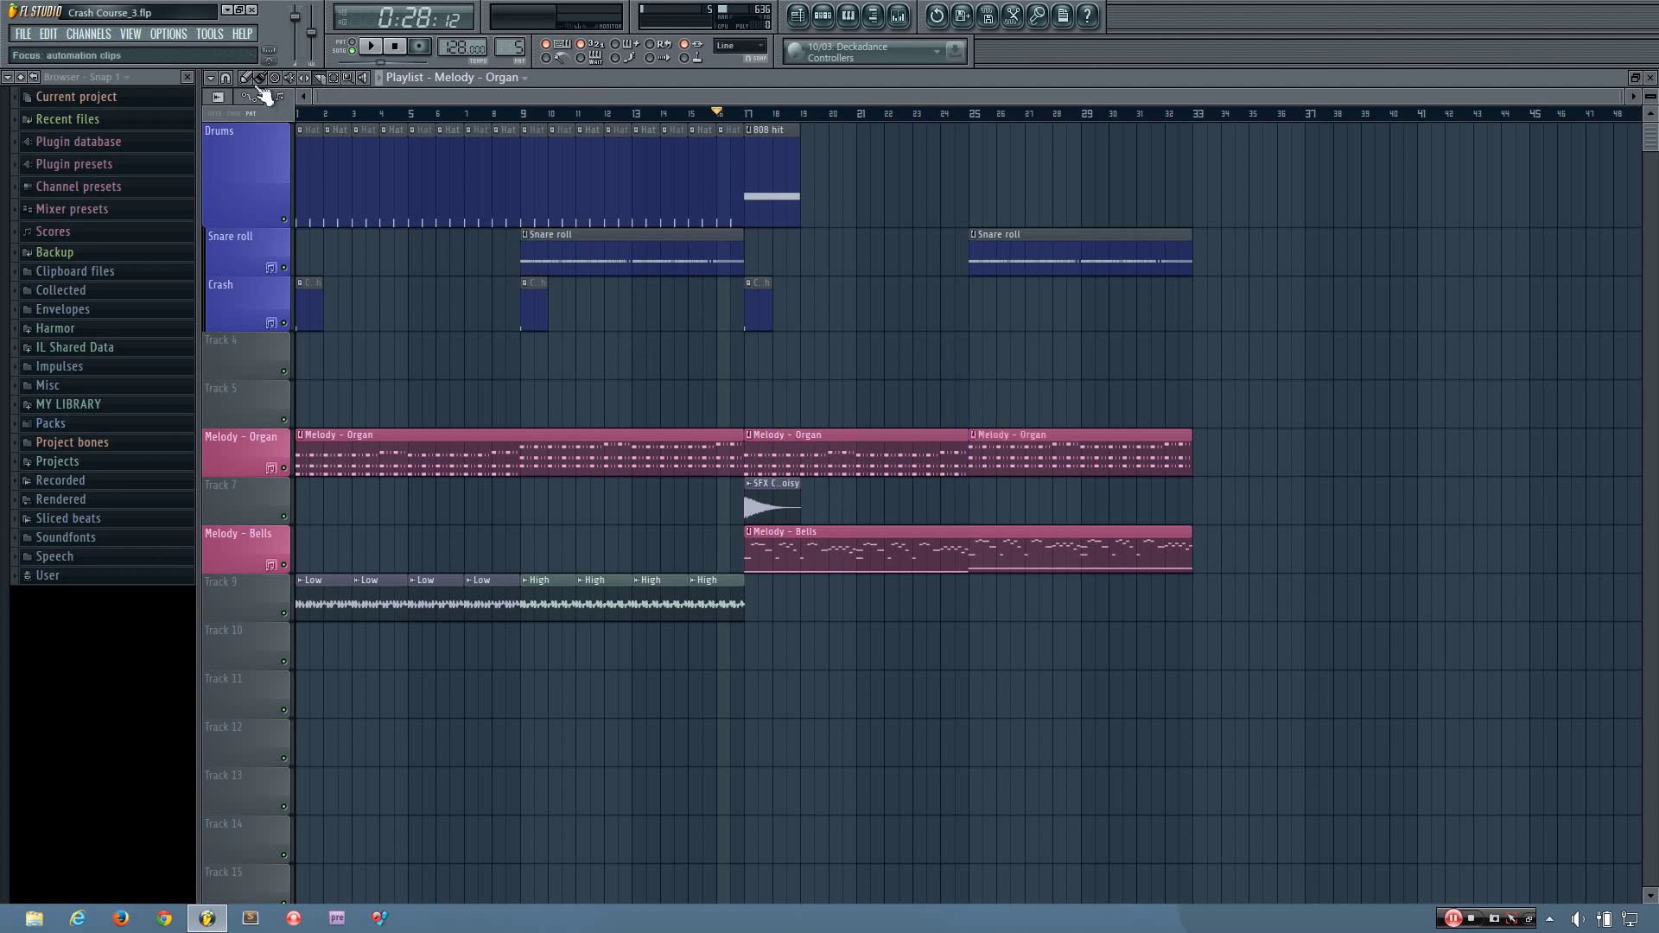
Step: Delete the organ piece covering bars 17–24 and move the song position to bar 24
{"action": "left_click_drag", "start_coordinate": [888, 430], "coordinate": [889, 376]}
{"action": "right_click", "coordinate": [896, 419]}
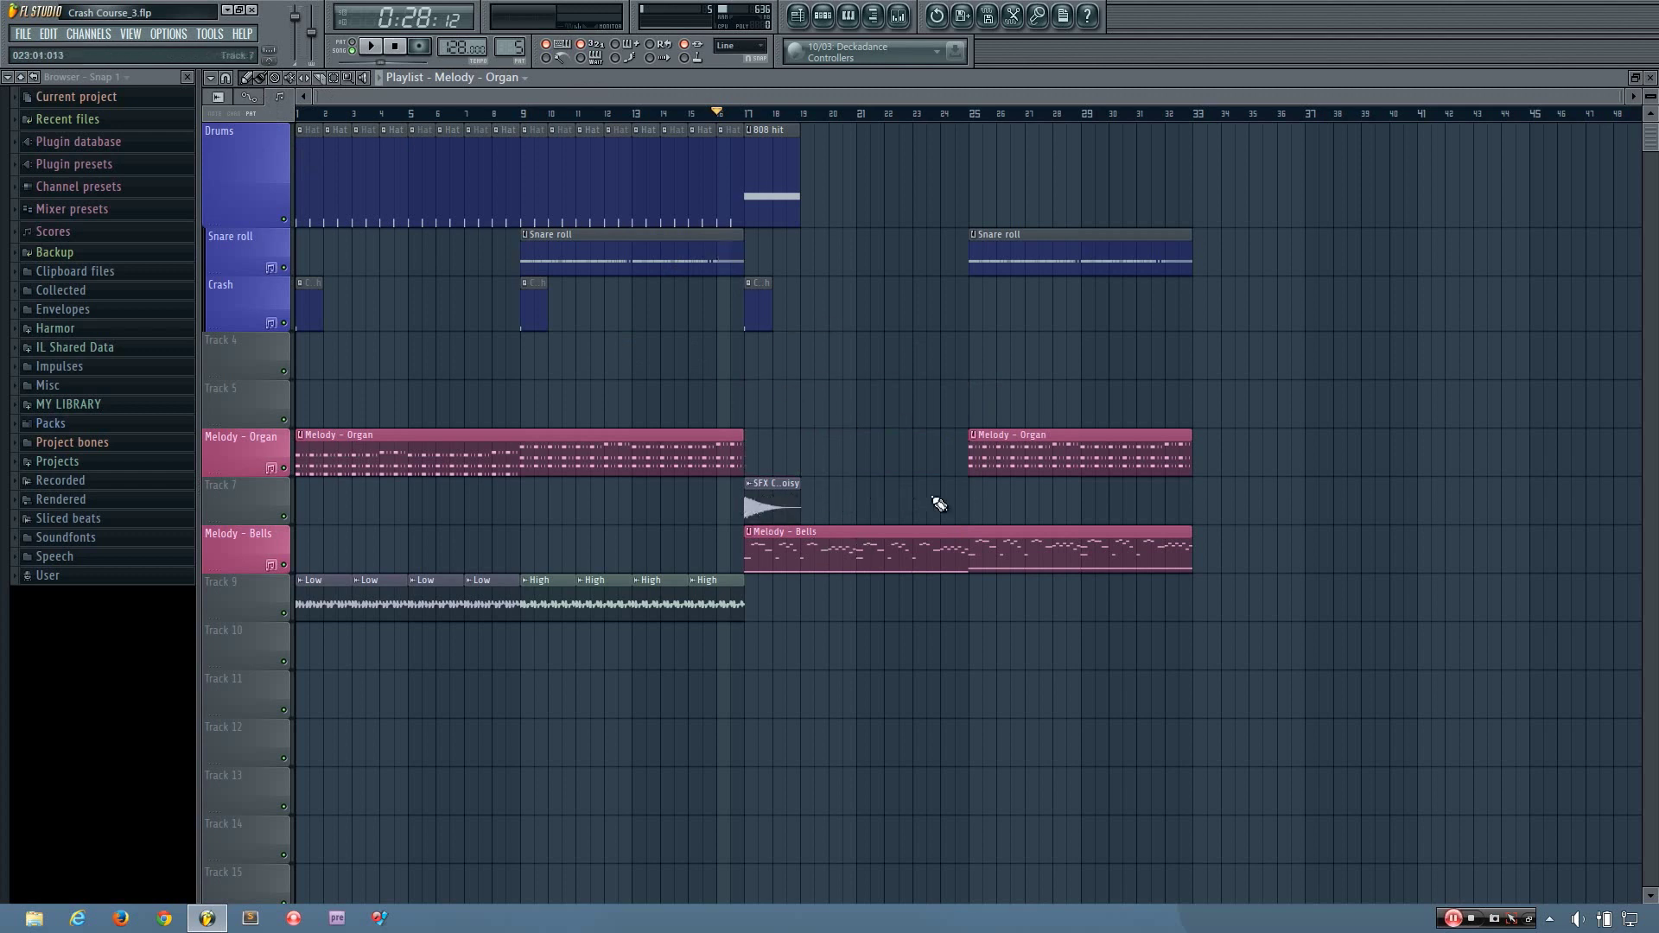
{"action": "left_click", "coordinate": [956, 114]}
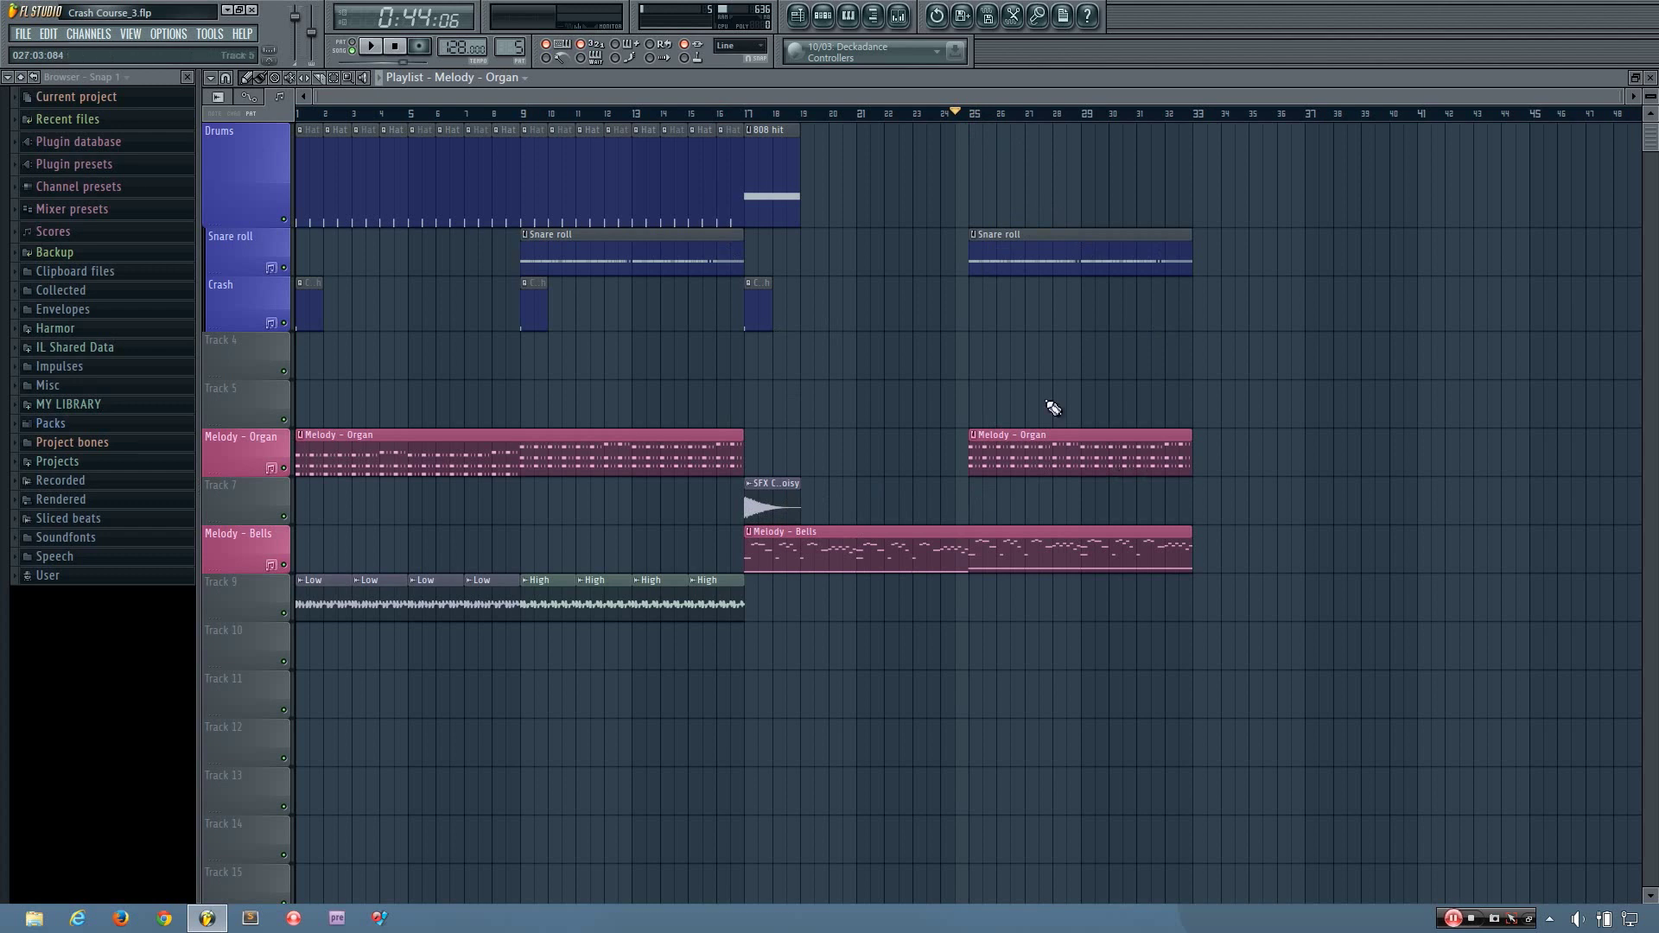
{"action": "scroll", "coordinate": [1196, 375], "scroll_direction": "up", "scroll_amount": 3}
{"action": "scroll", "coordinate": [1189, 167], "scroll_direction": "up", "scroll_amount": 2}
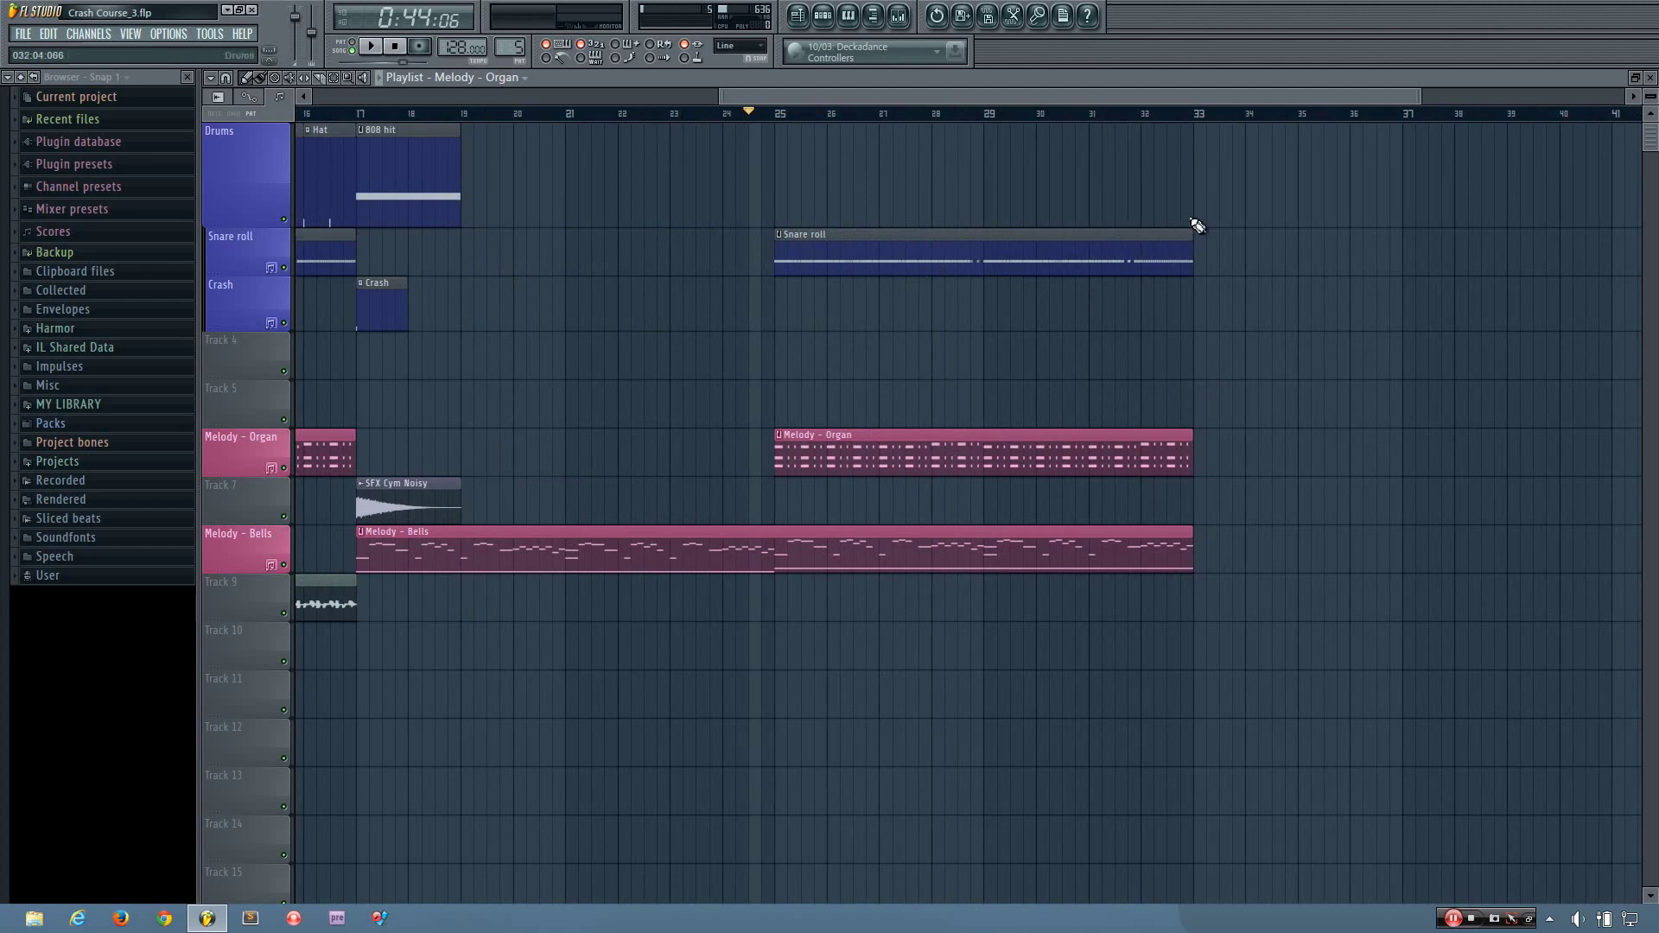
{"action": "scroll", "coordinate": [1097, 326], "scroll_direction": "down", "scroll_amount": 2}
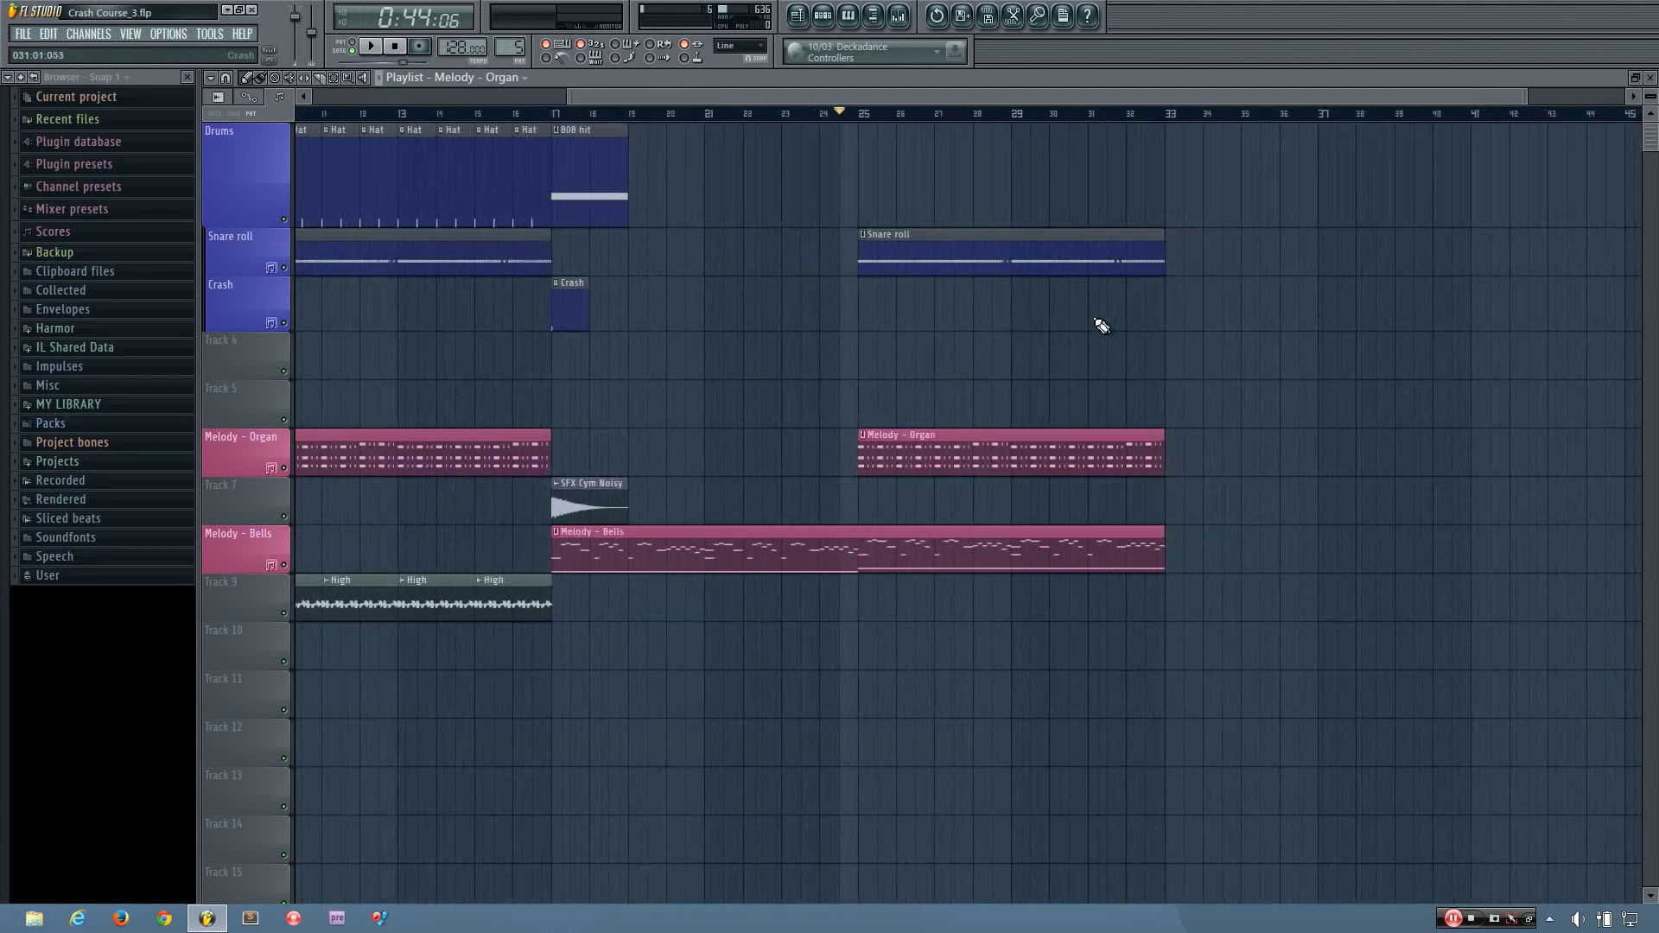